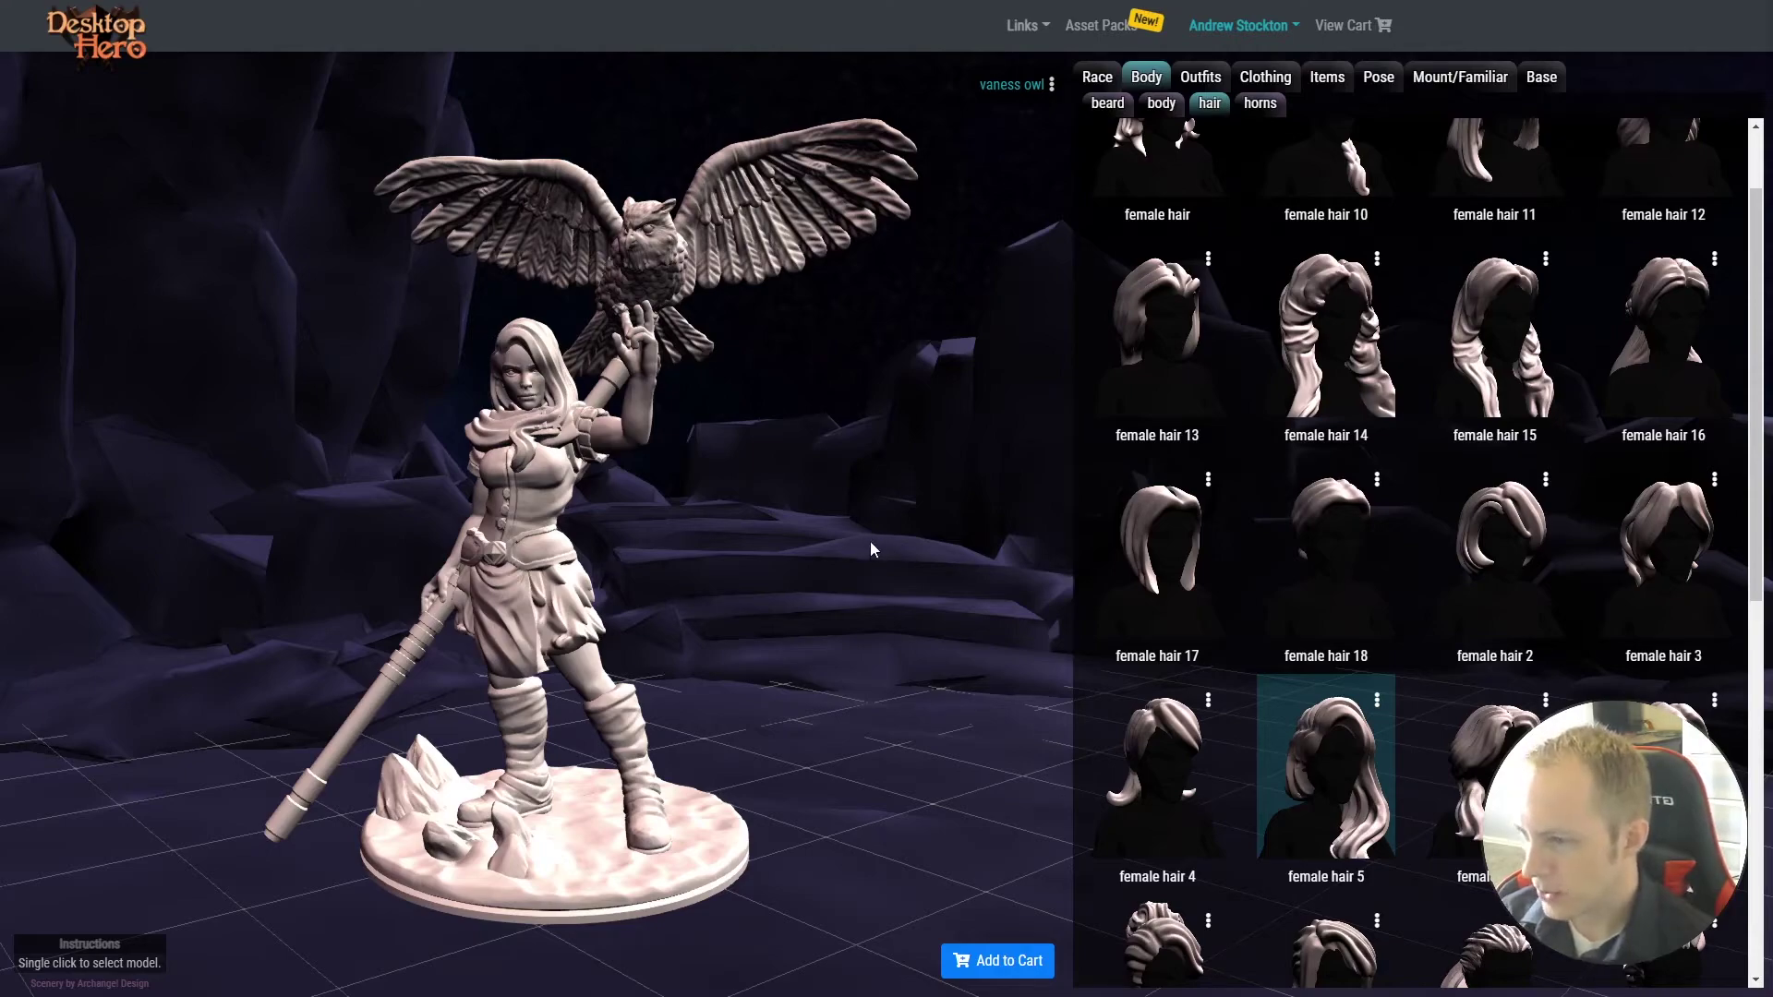
left_click_drag(950, 561, 624, 564)
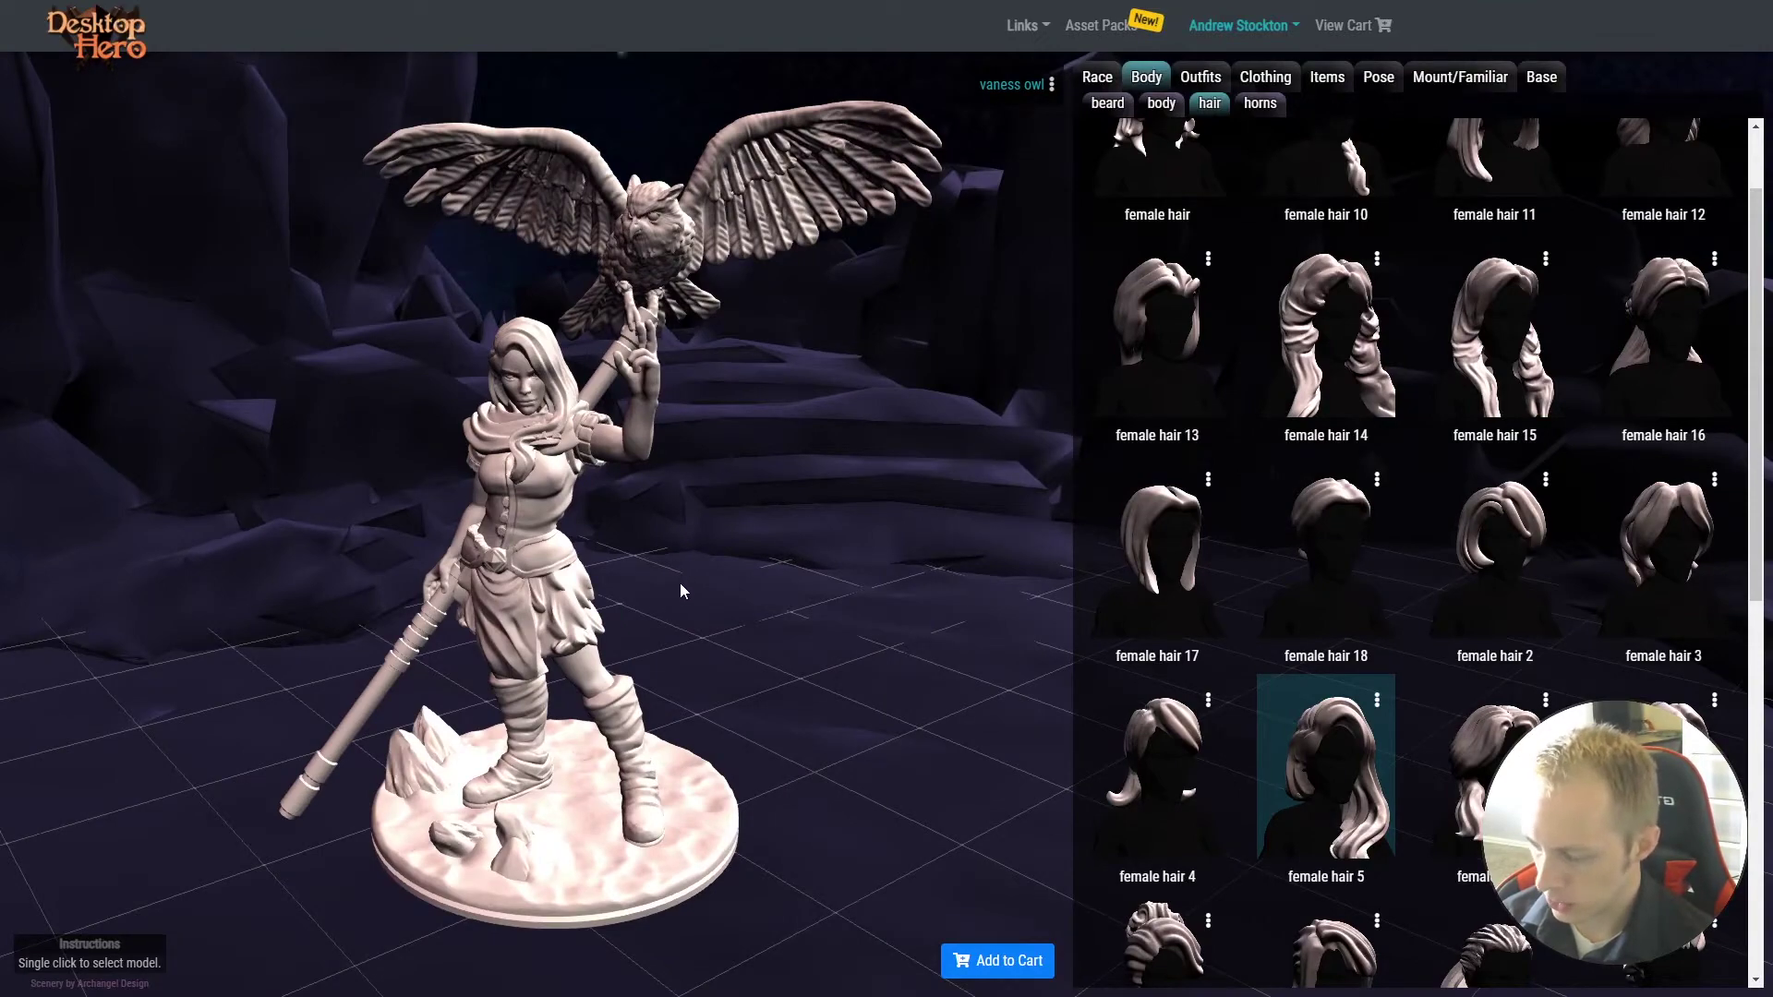
scroll(677, 583, "up", 3)
scroll(681, 578, "down", 5)
scroll(682, 576, "up", 3)
right_click_drag(816, 605, 863, 643)
left_click_drag(863, 635, 883, 628)
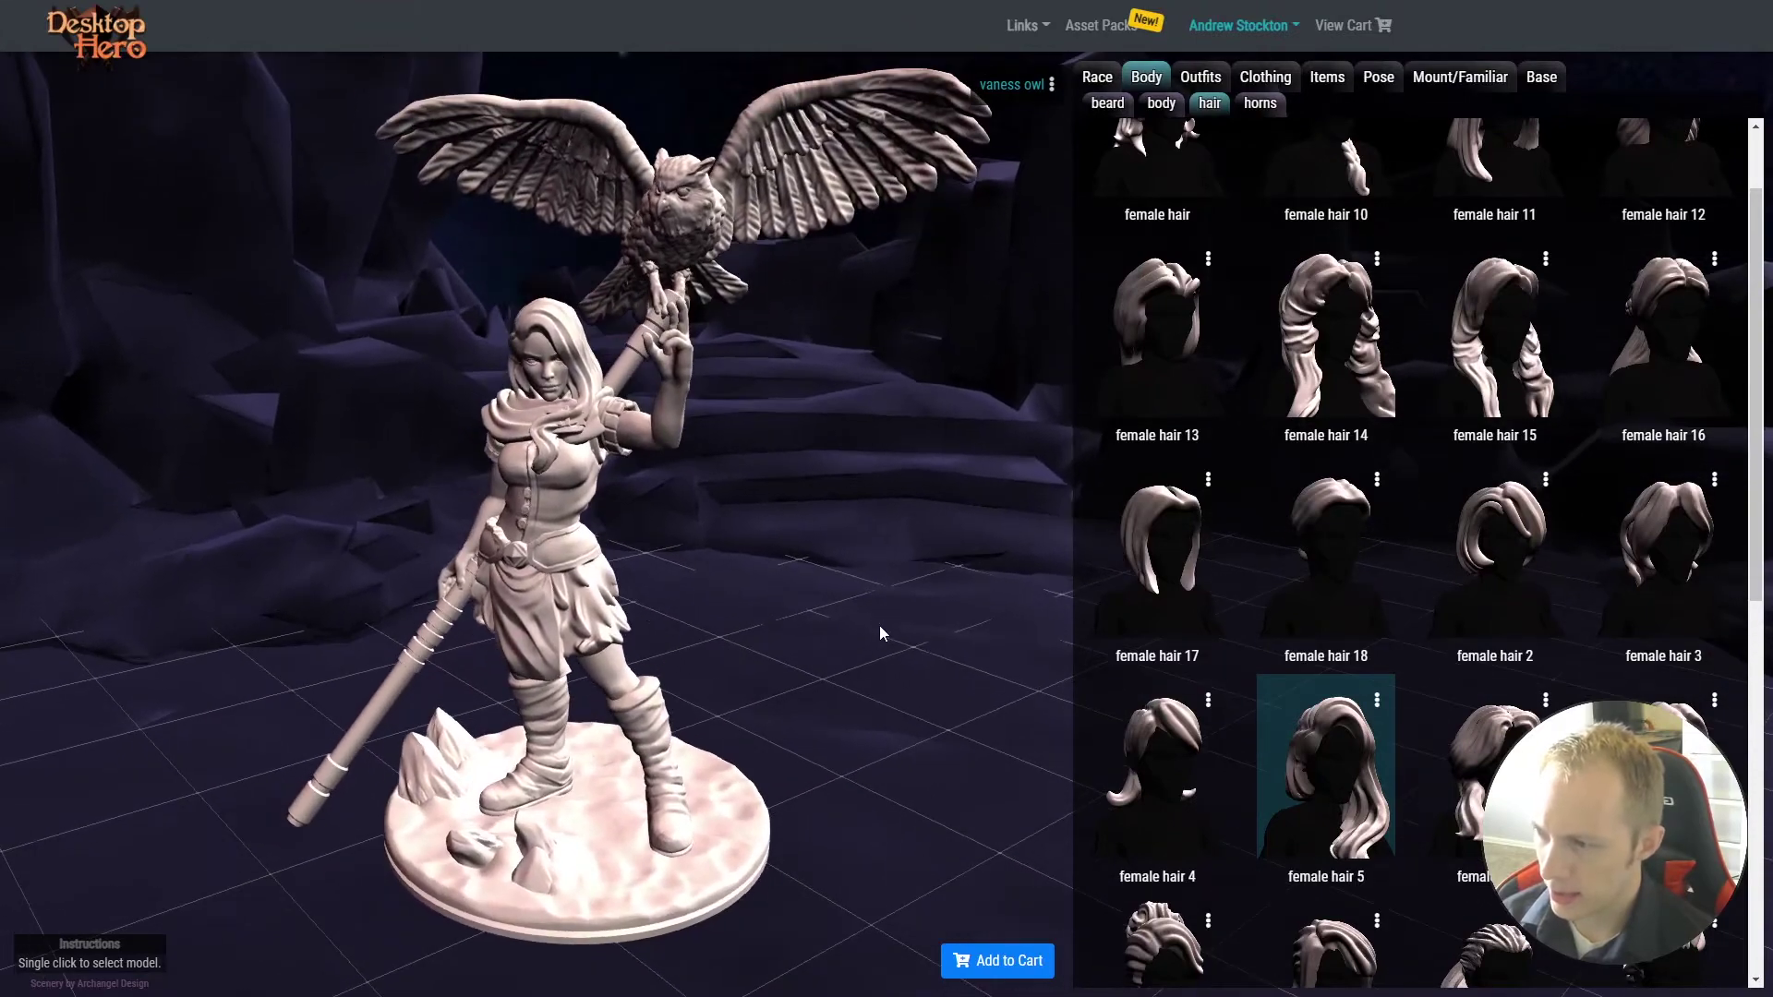
Browse the available races and replace the current scene with the first Human character, the male one
left_click(1097, 78)
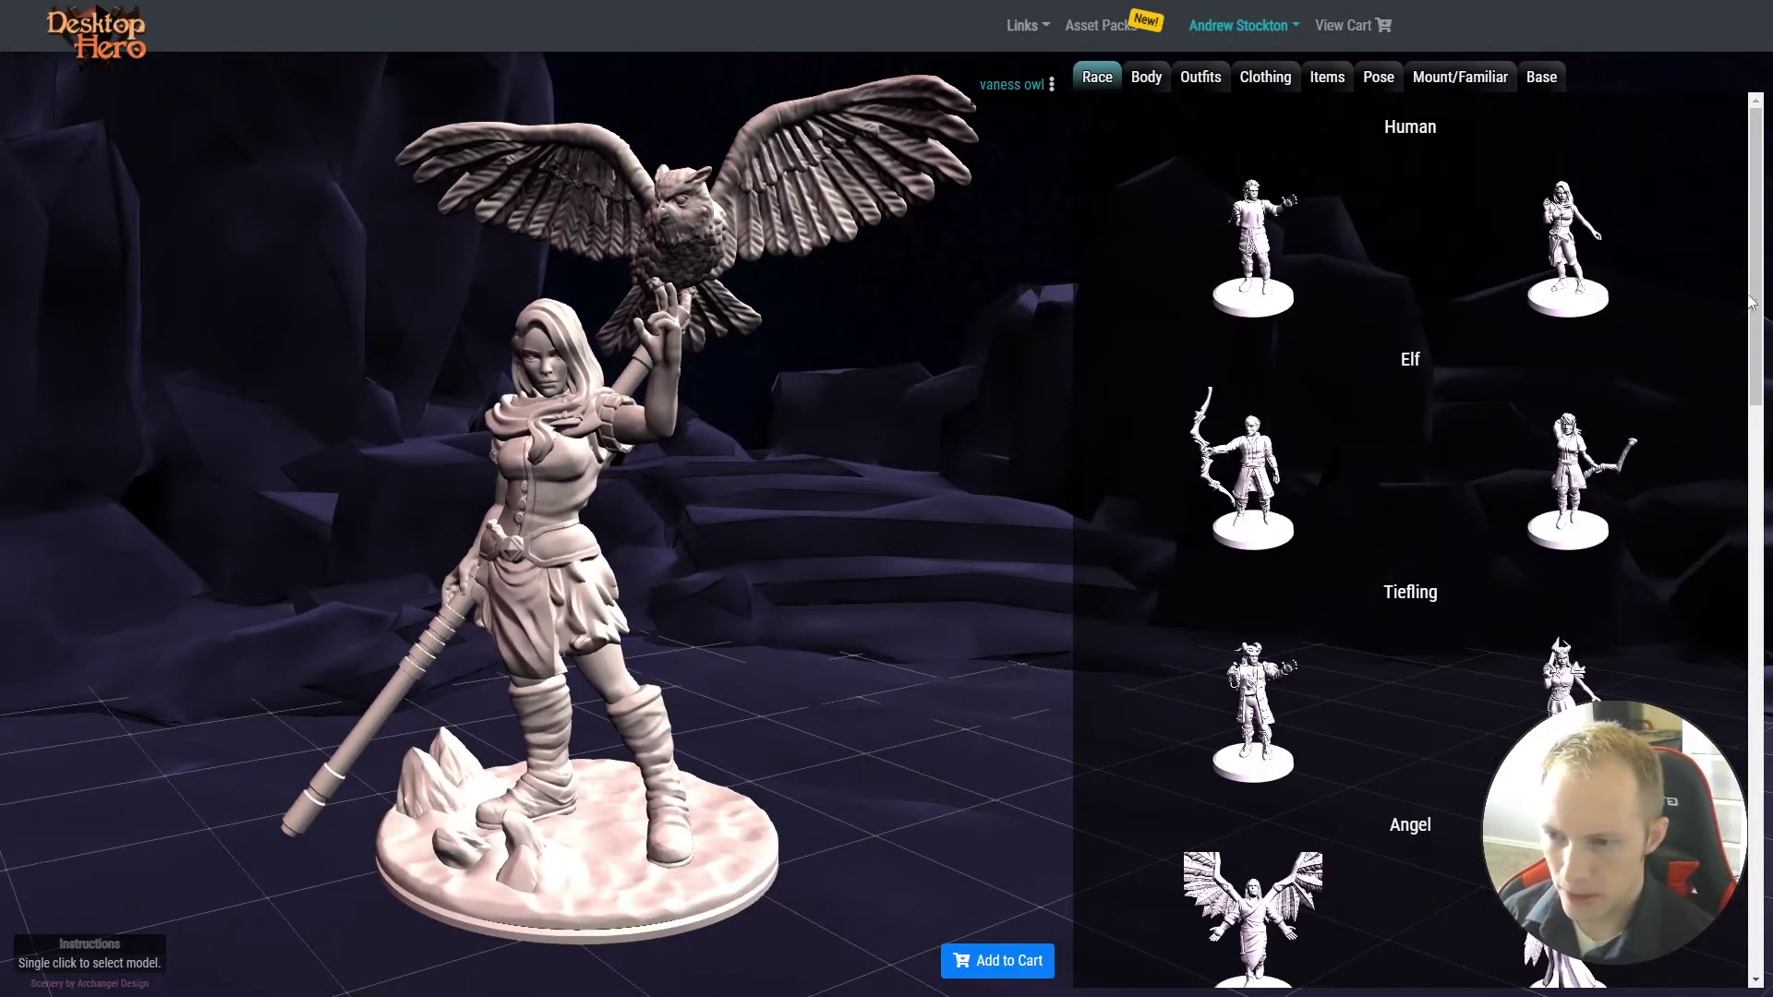
left_click_drag(1751, 303, 1712, 268)
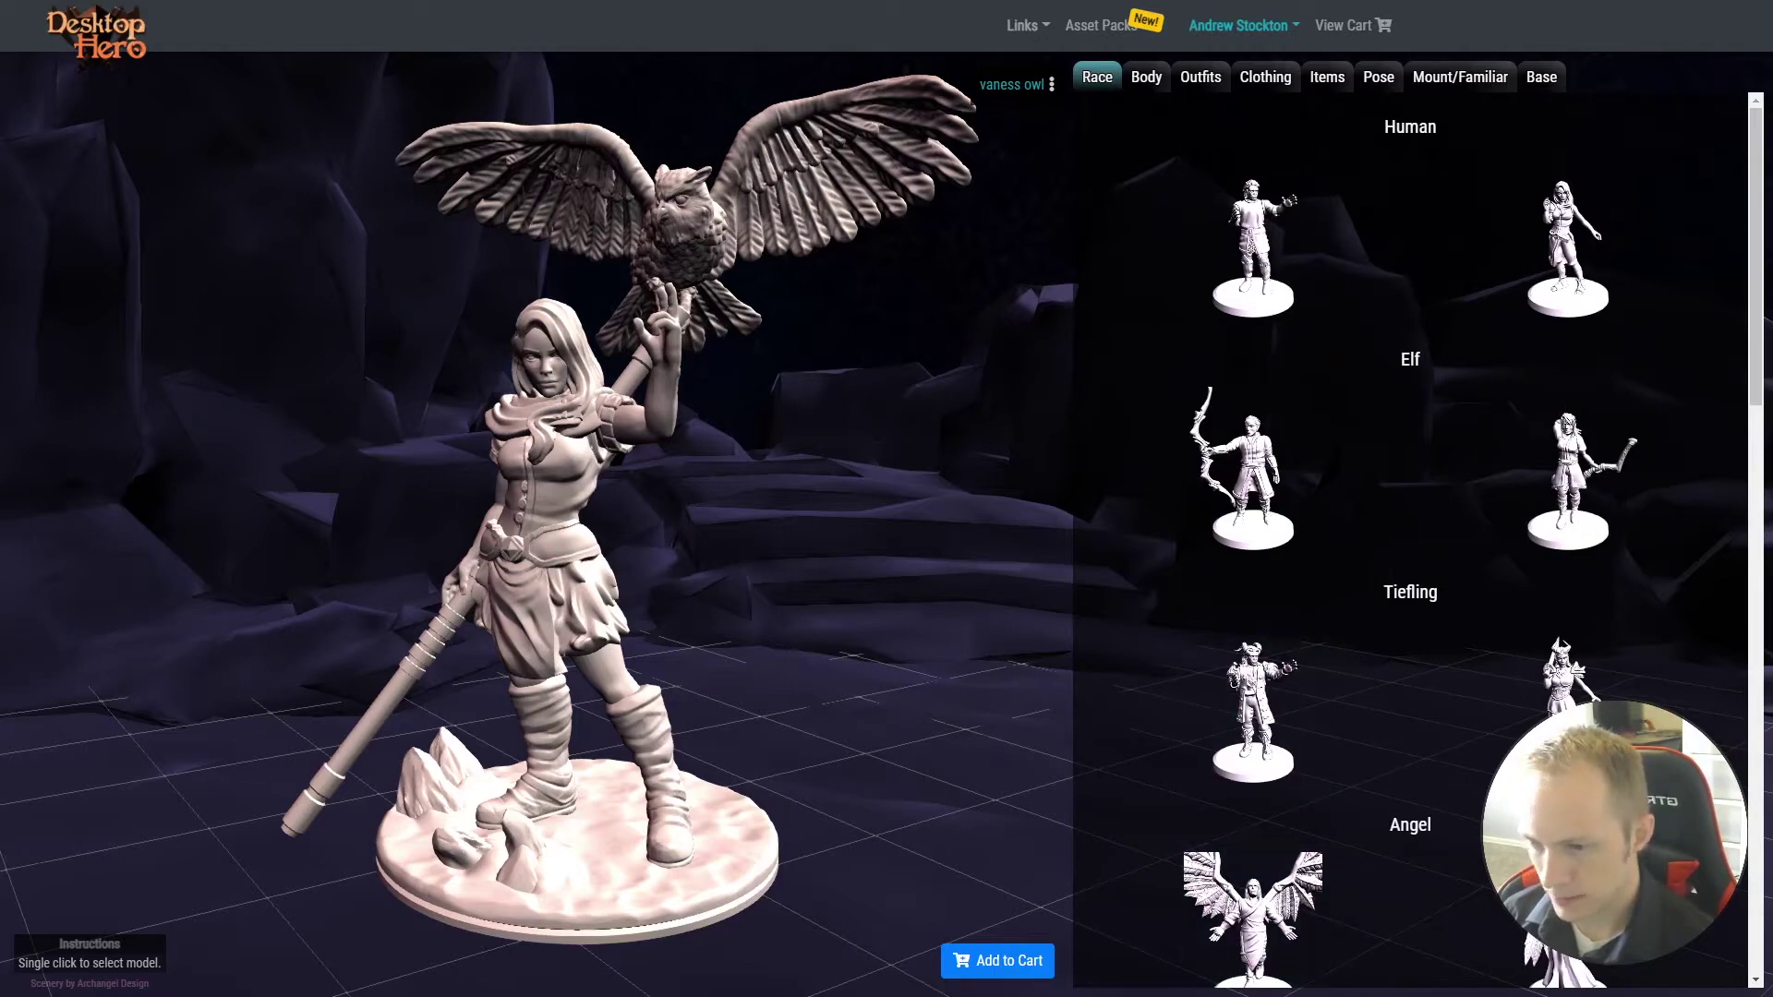
scroll(1461, 779, "down", 6)
scroll(1461, 779, "up", 6)
left_click(1273, 247)
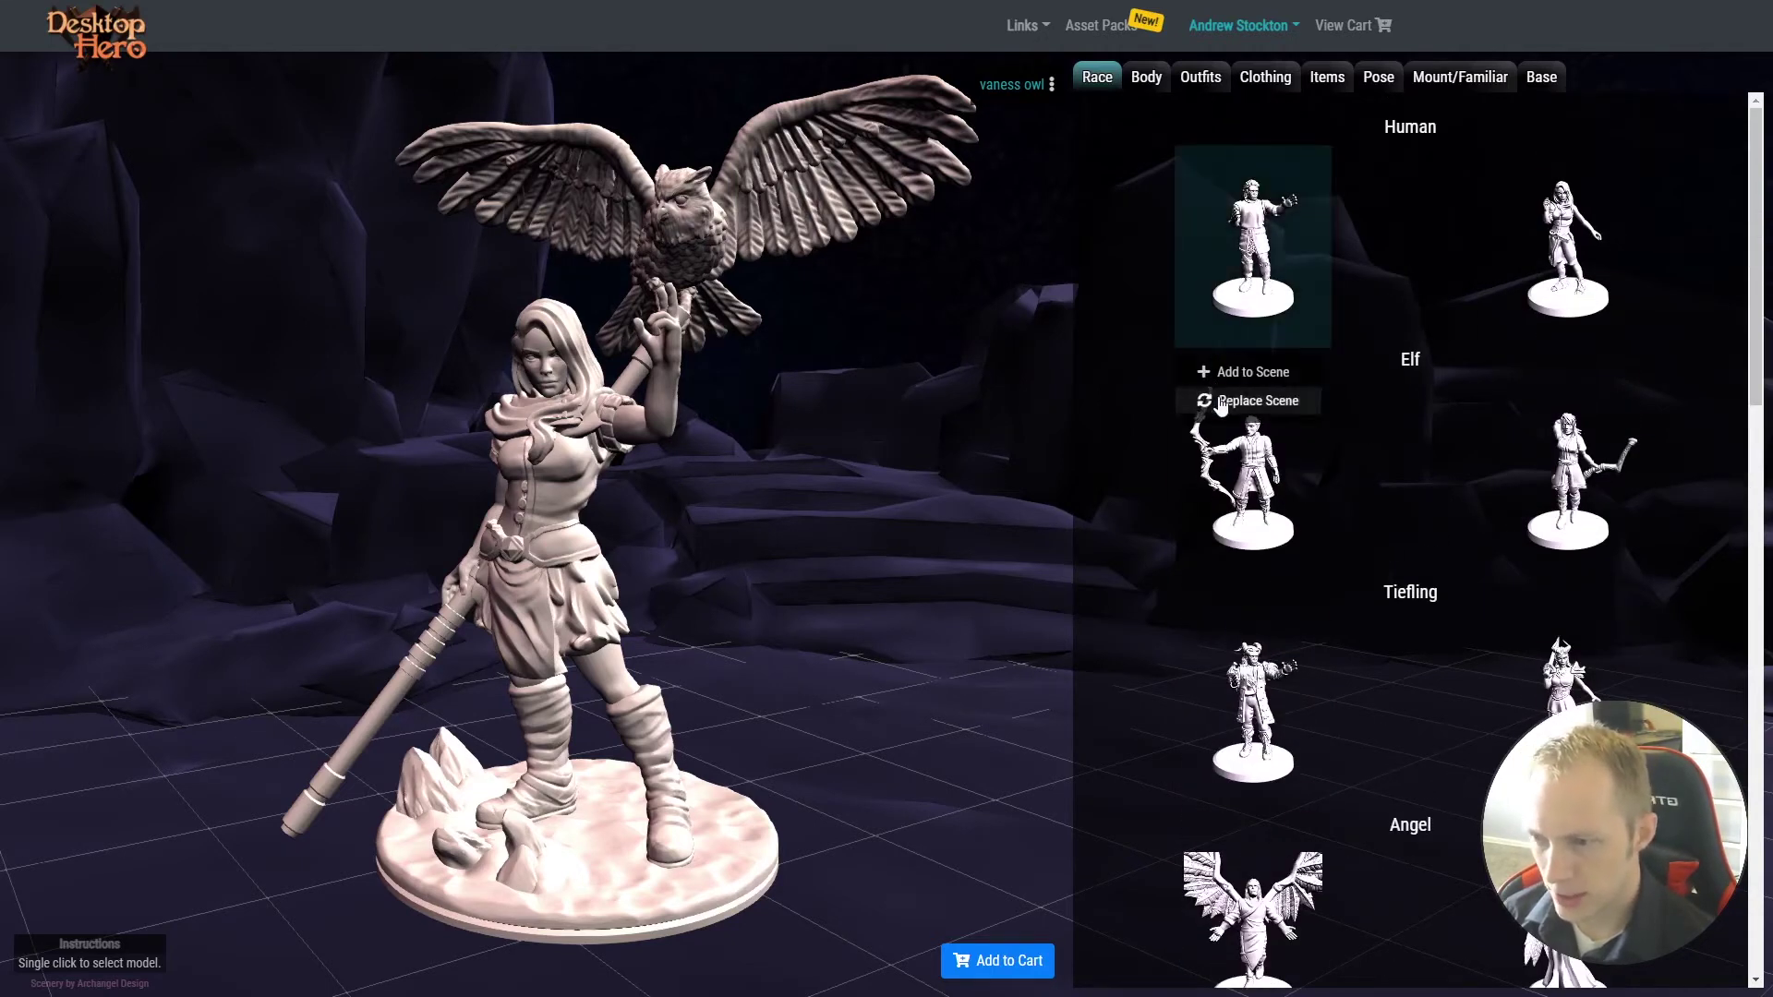
left_click(1247, 402)
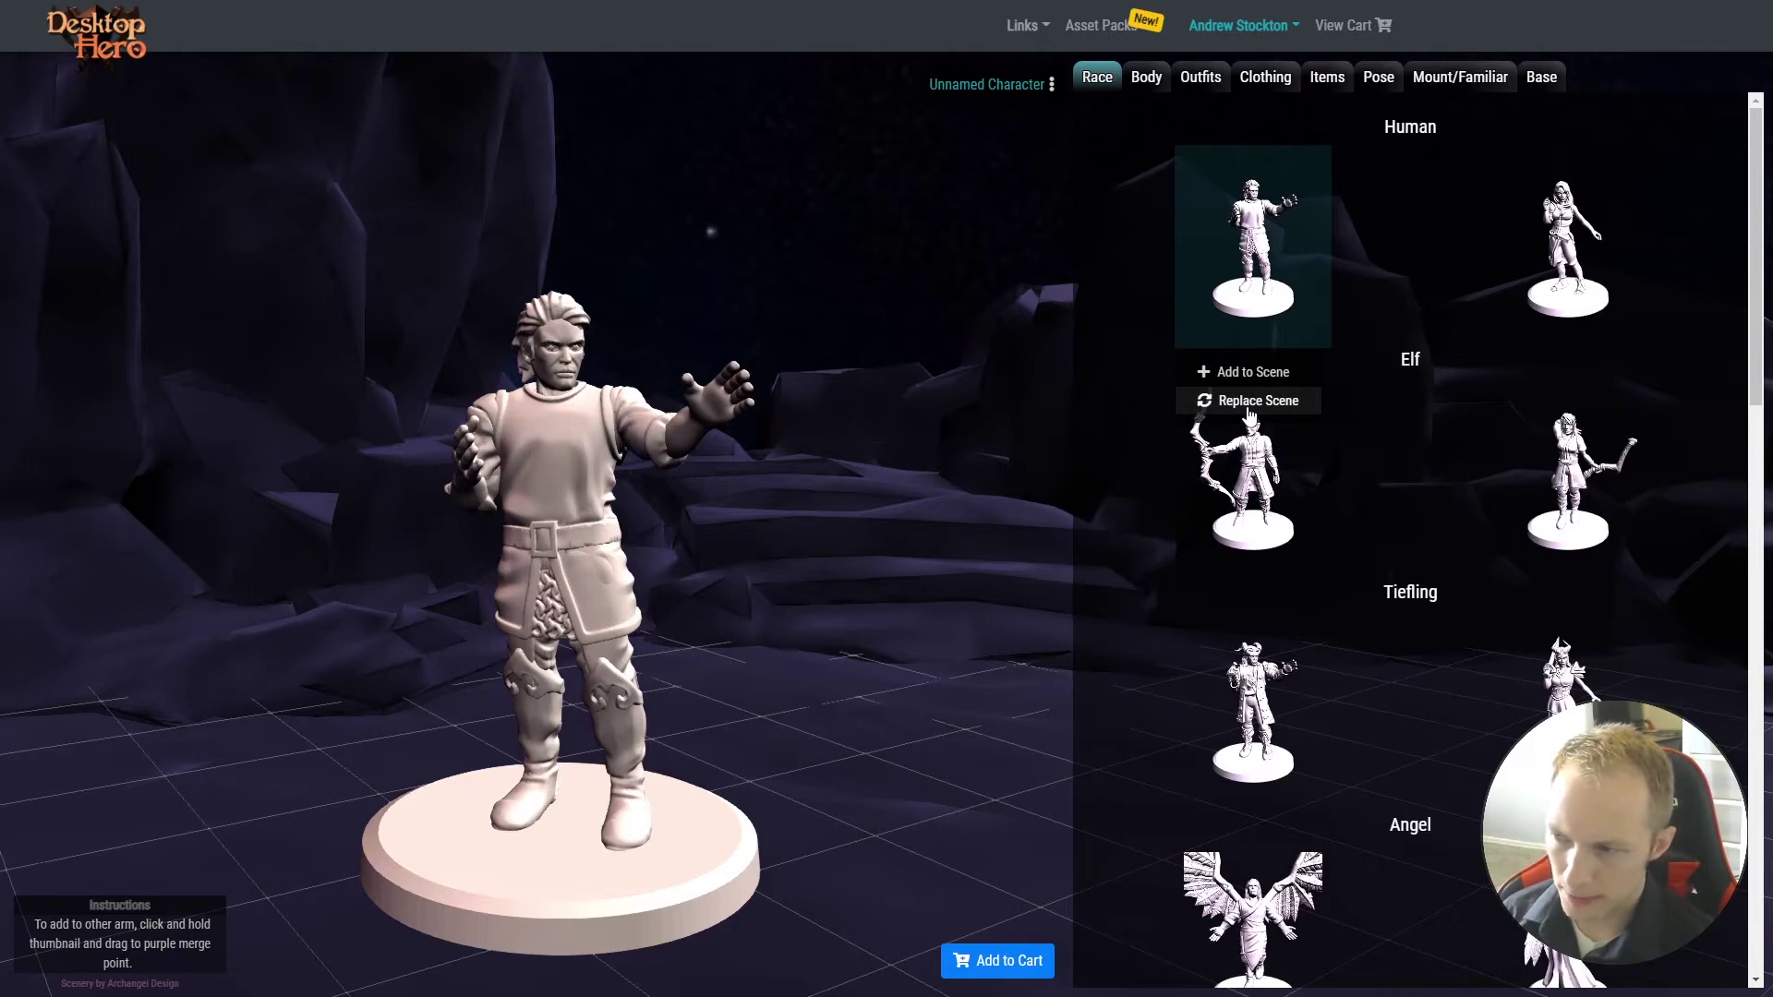
Look through the beard, body, hair and horns options, then try the burned human male head on the character
left_click(1146, 76)
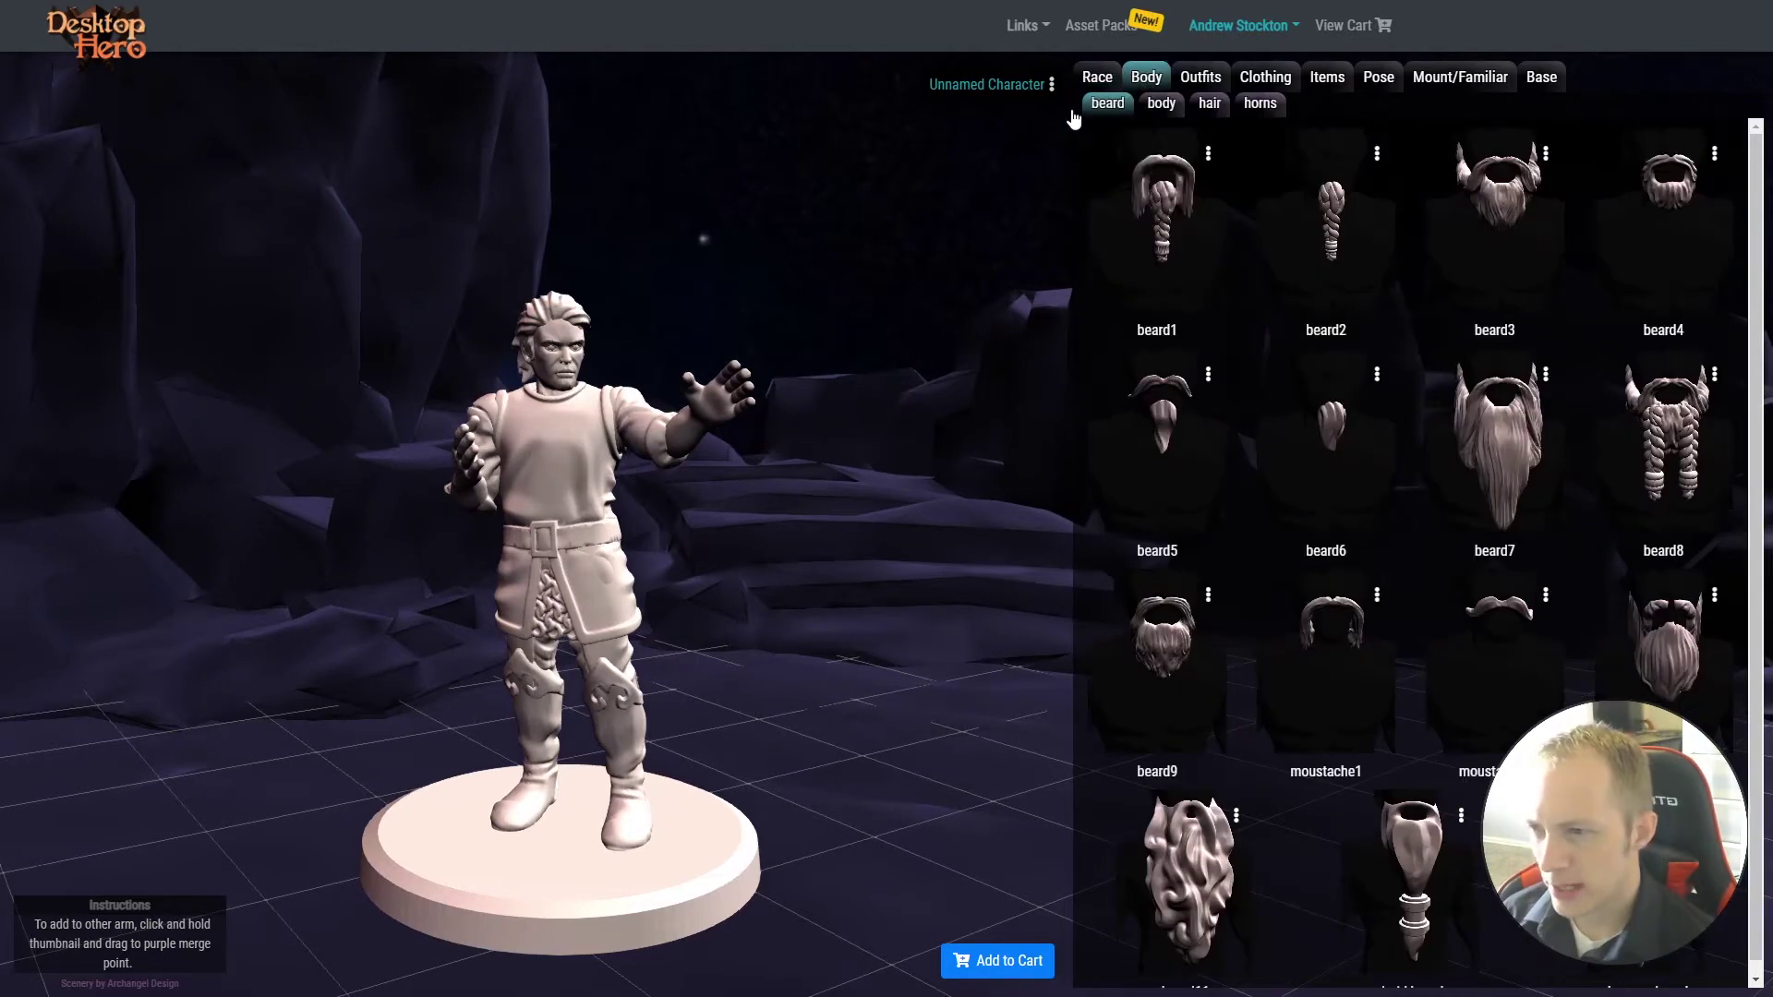
left_click(1160, 103)
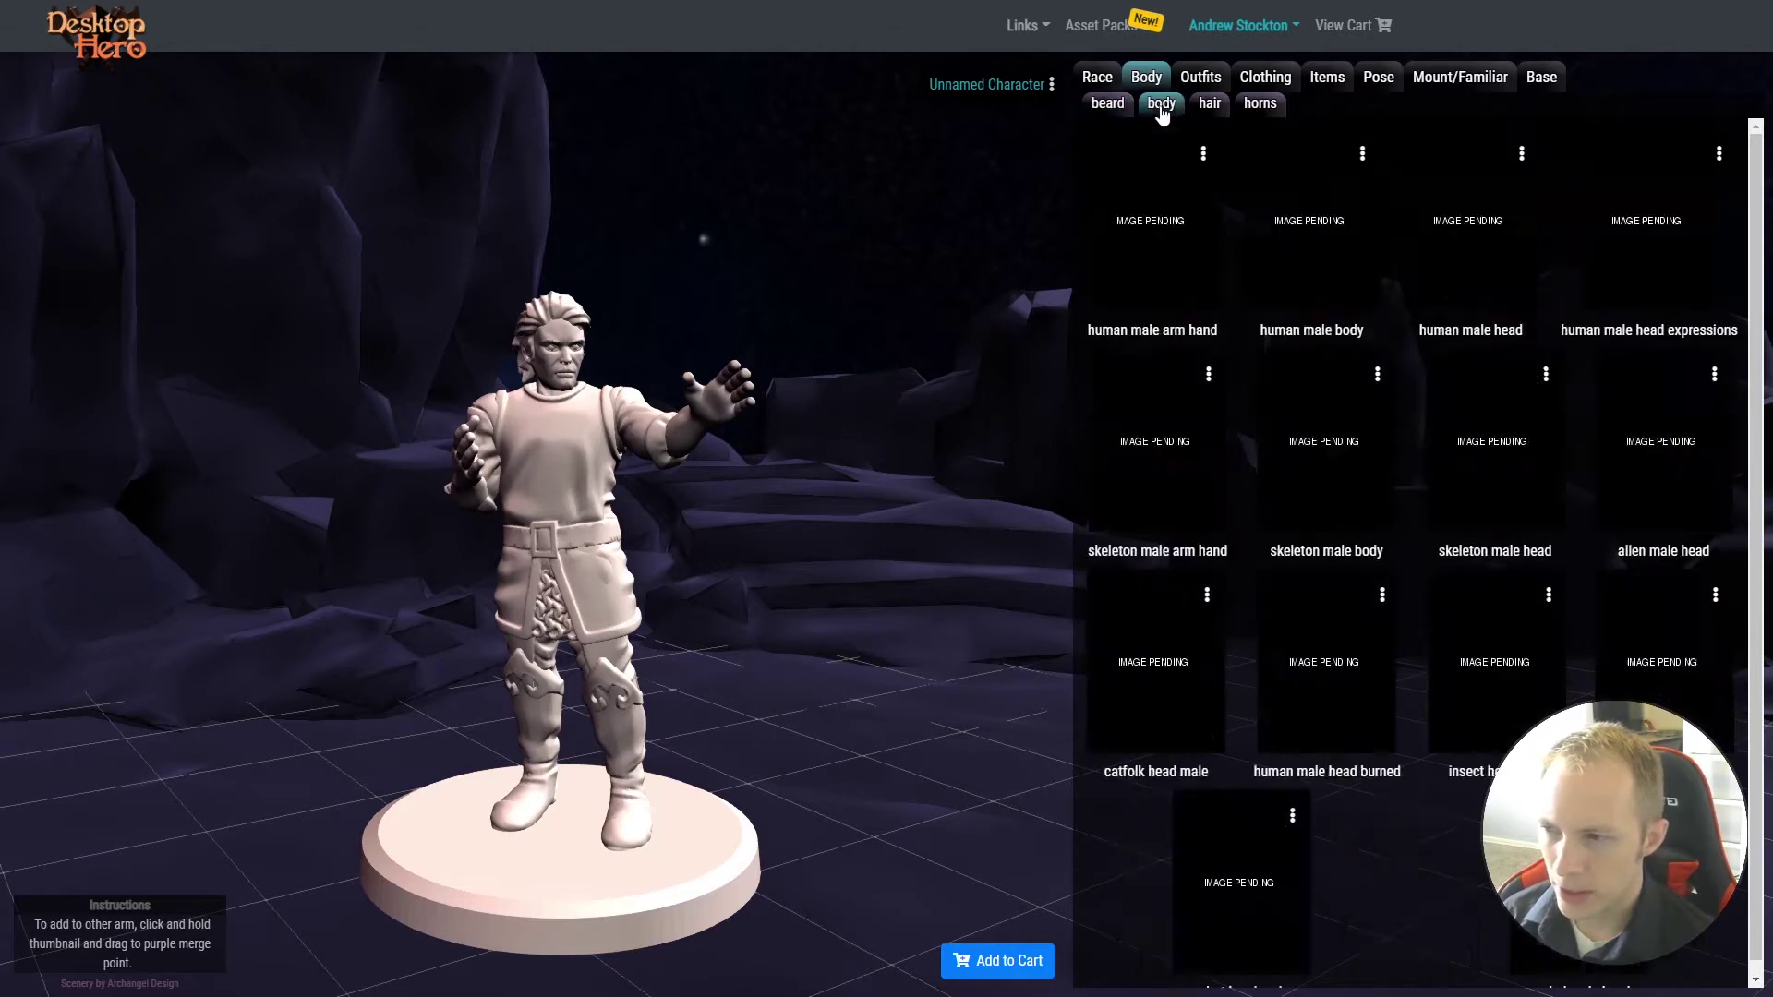
left_click(1210, 103)
left_click(1260, 104)
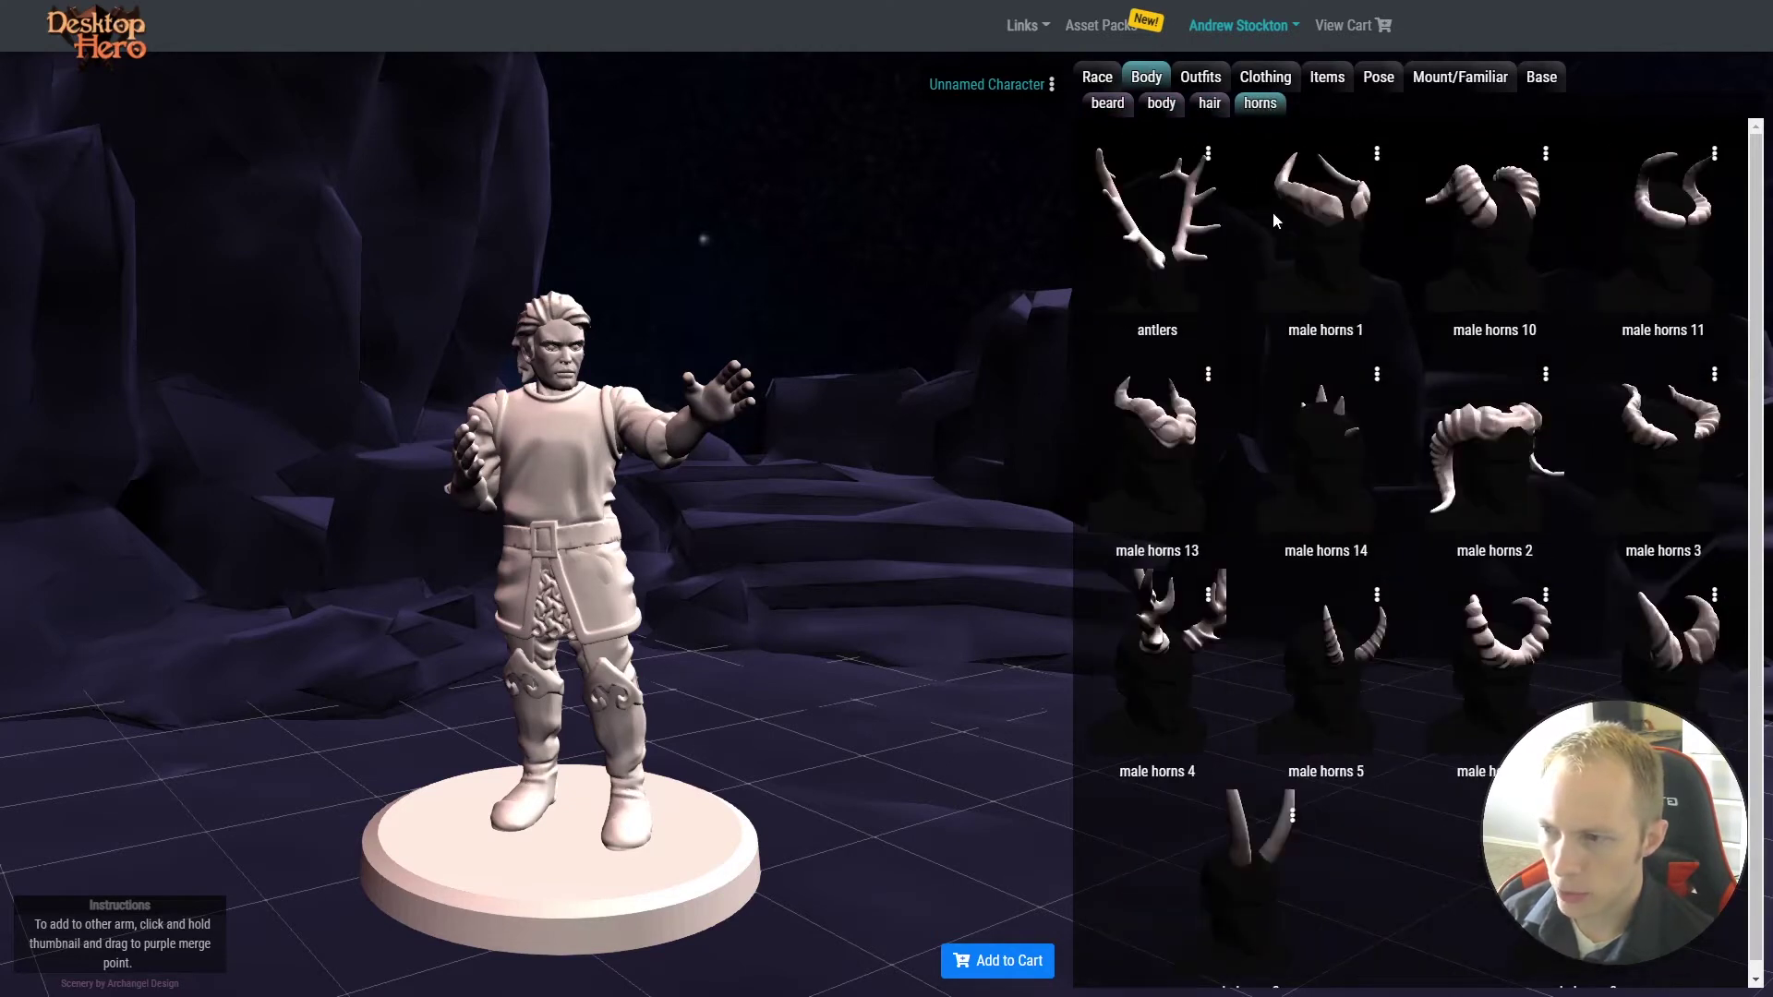
left_click(1161, 104)
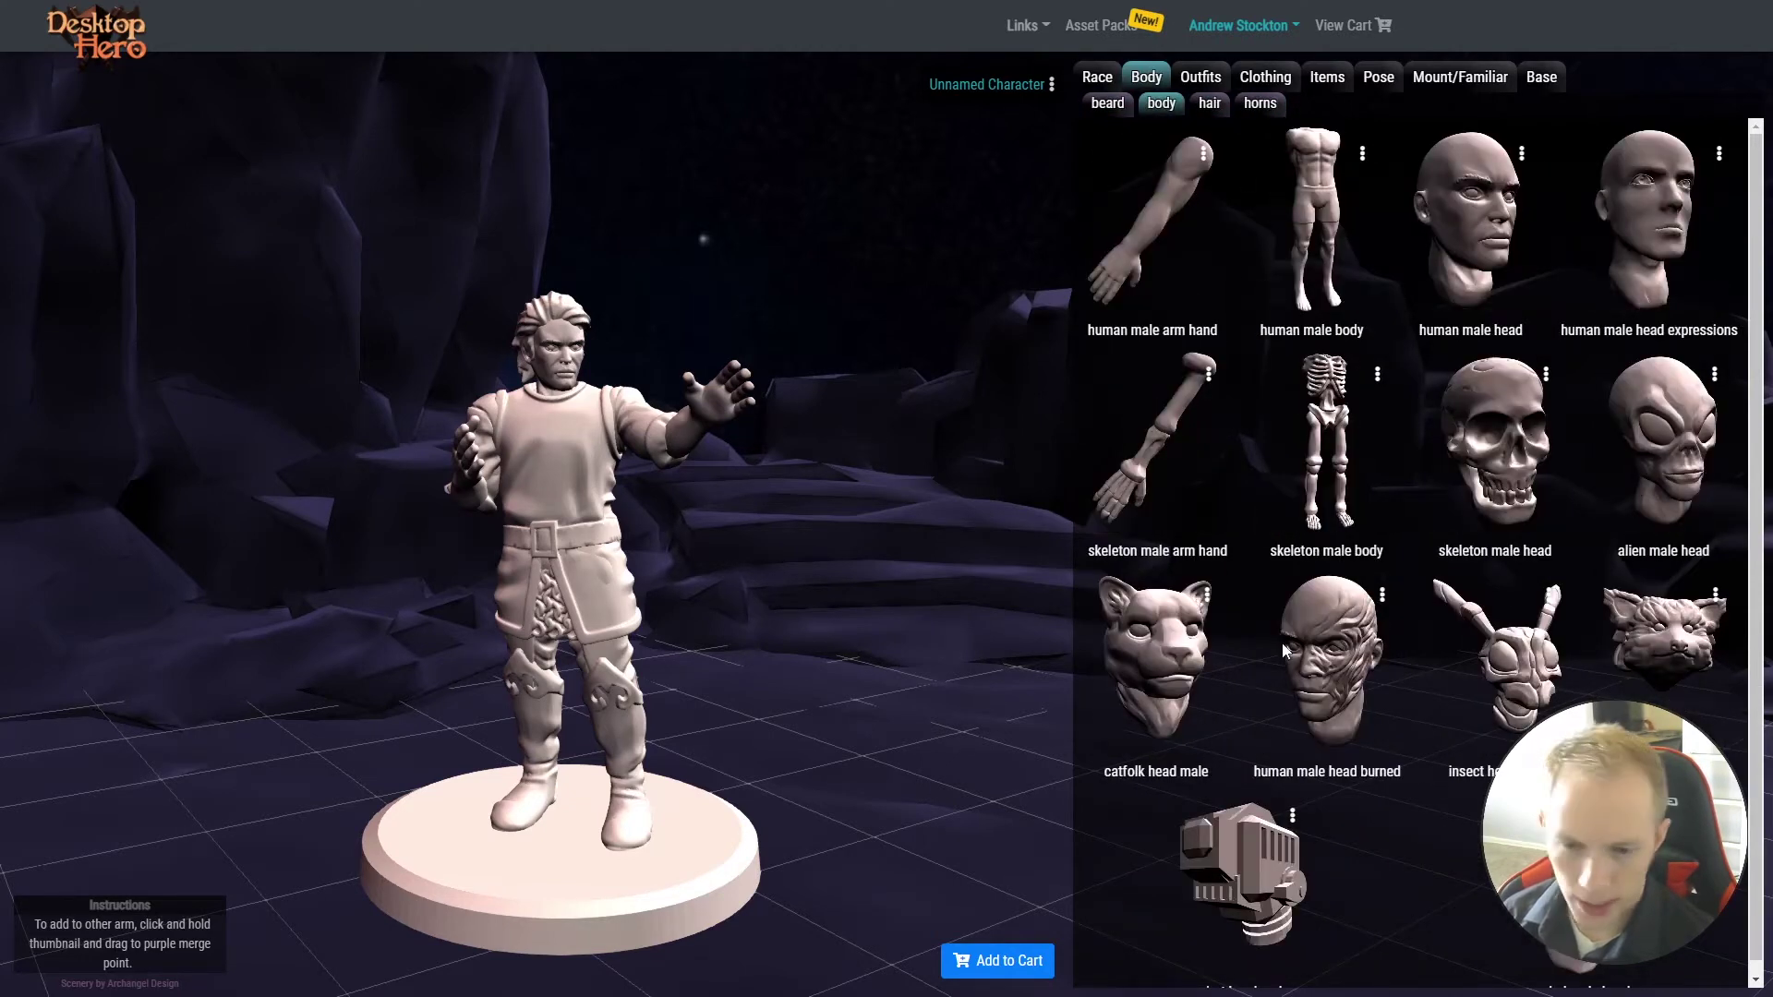
left_click(1338, 680)
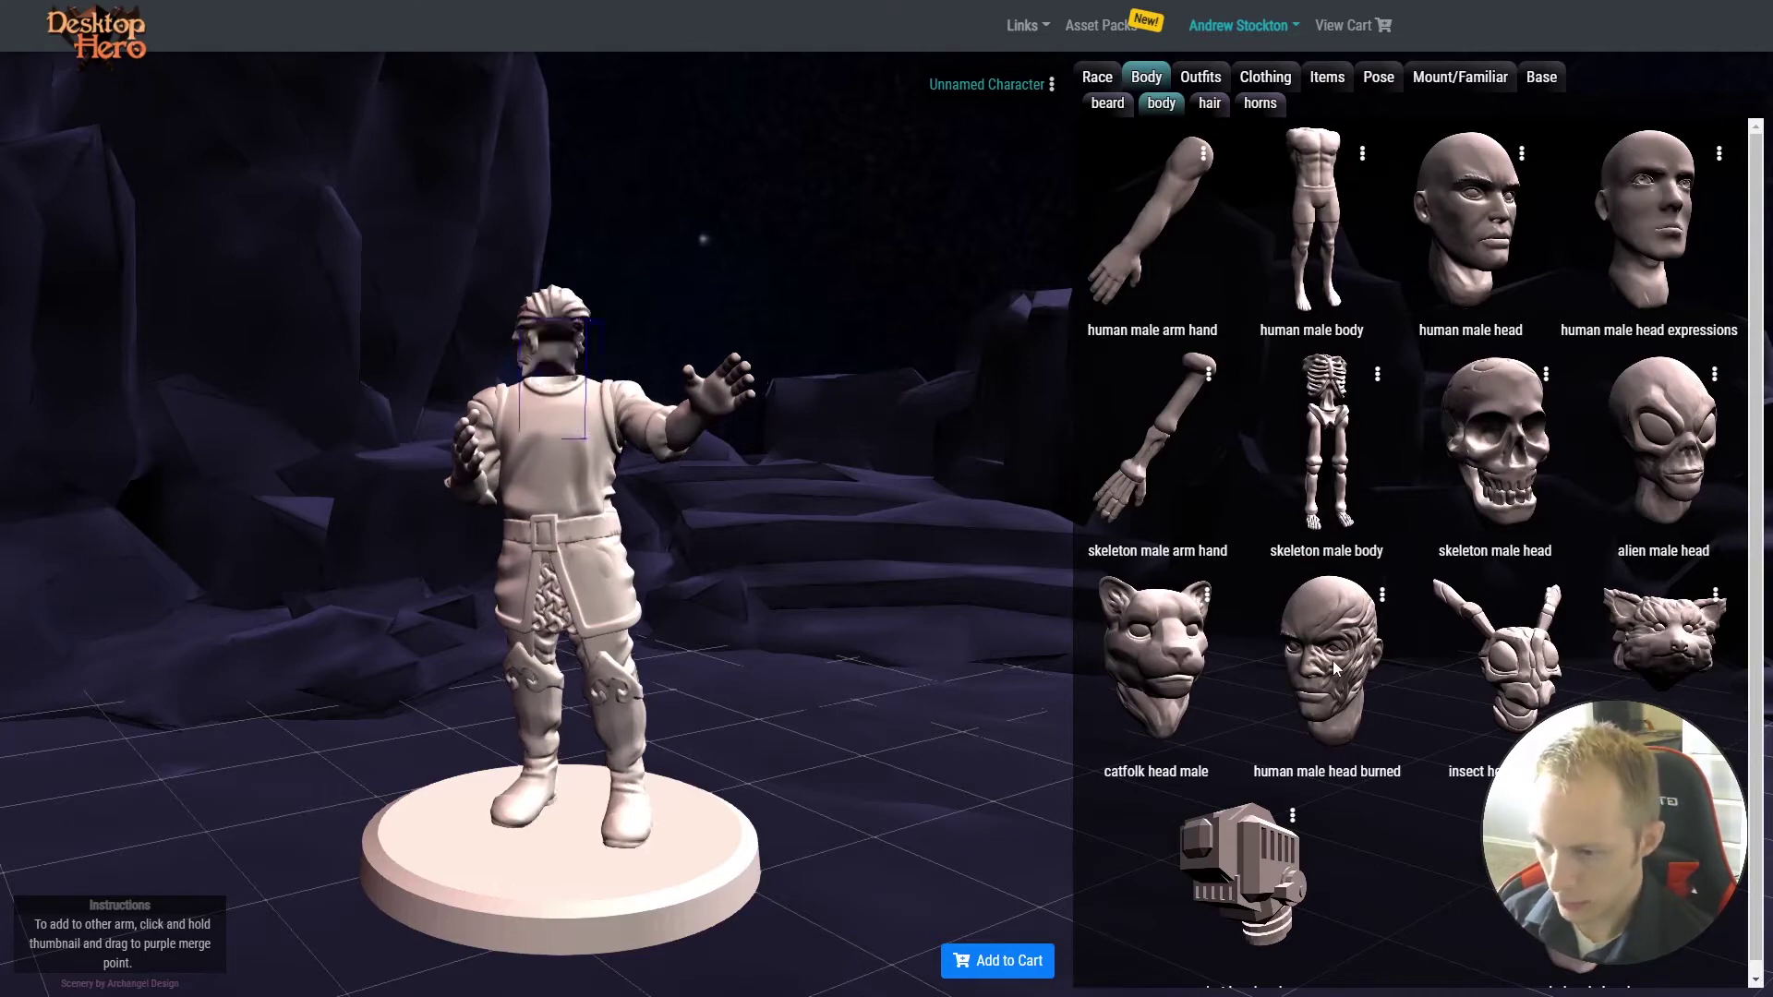
scroll(757, 536, "up", 5)
right_click_drag(757, 535, 757, 672)
scroll(758, 672, "up", 3)
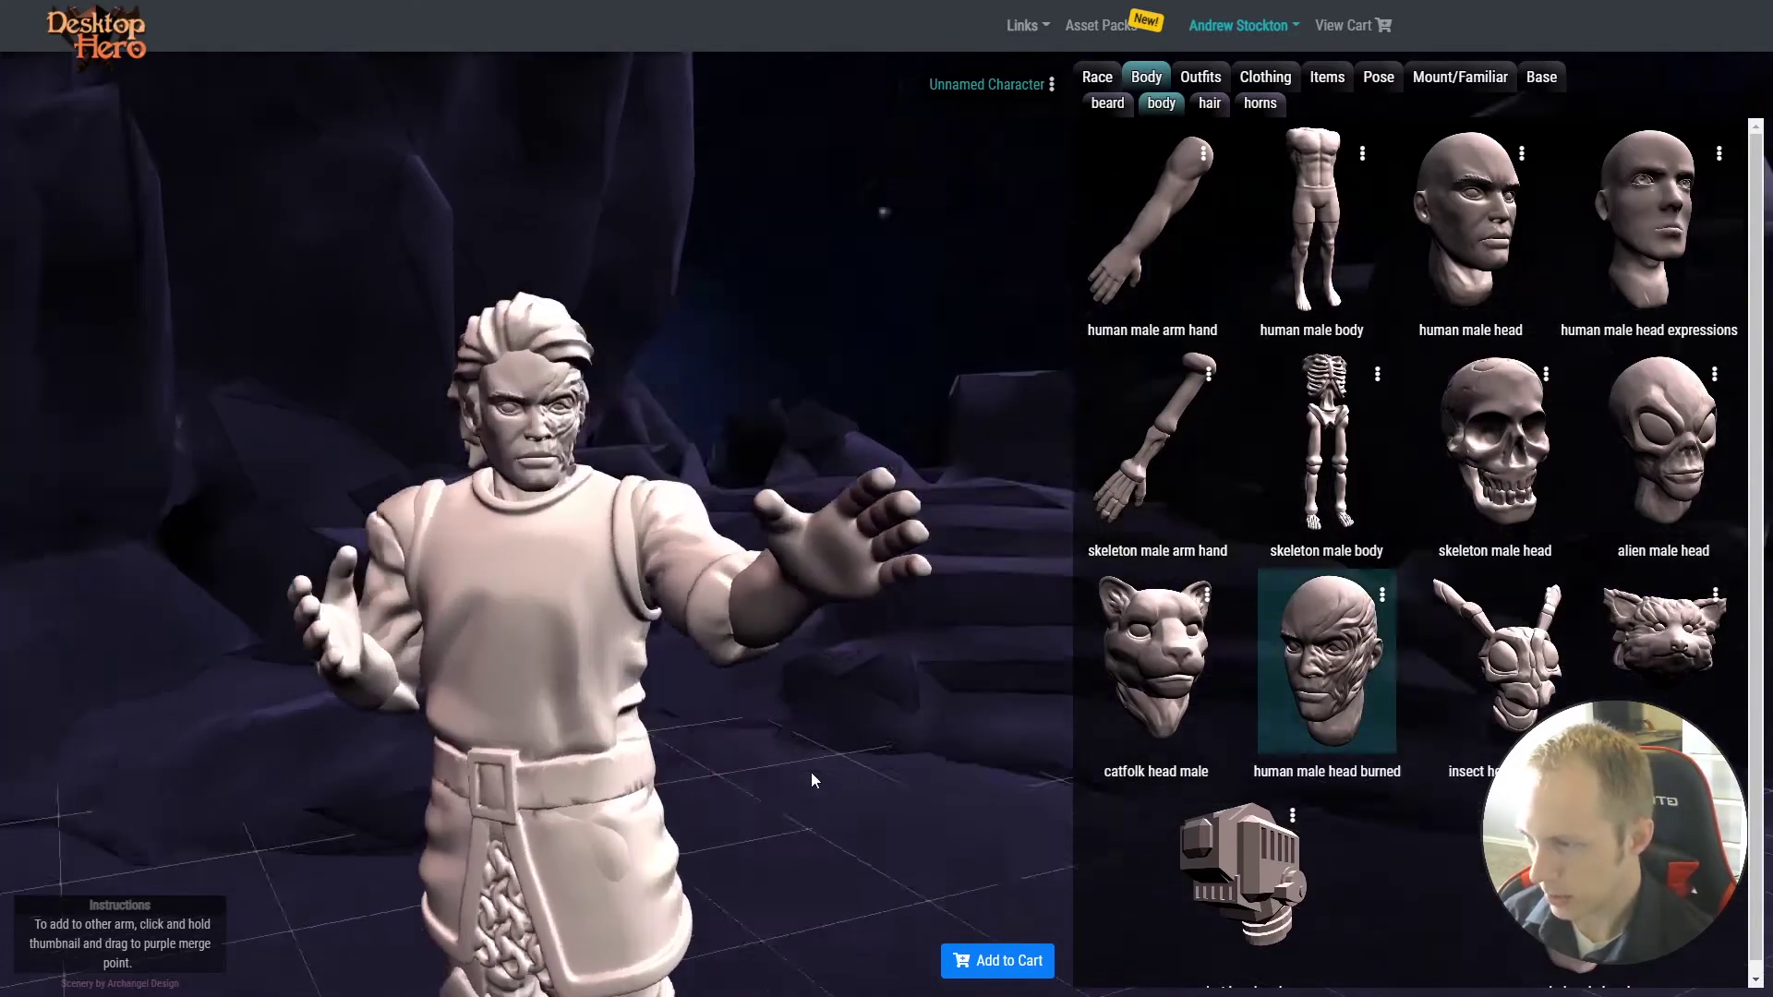
left_click_drag(833, 772, 623, 774)
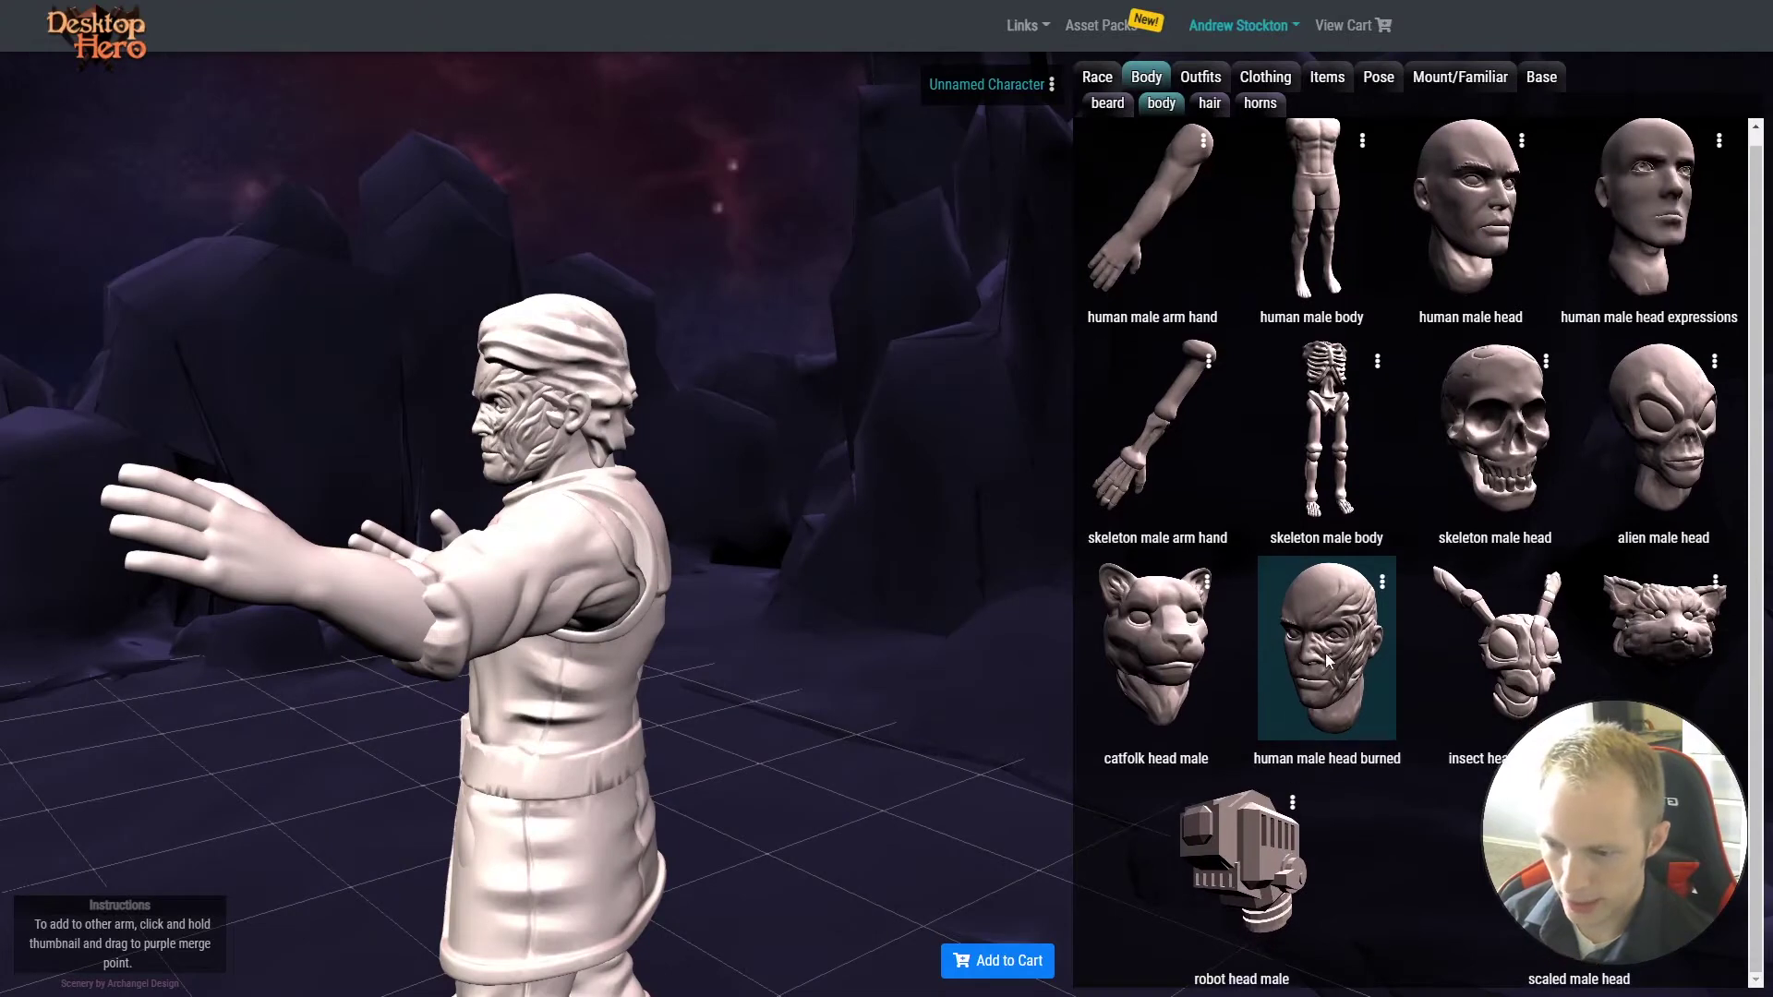
Try the scaled male head and then the skeleton male head on the character
left_click(1556, 844)
left_click_drag(750, 531, 997, 506)
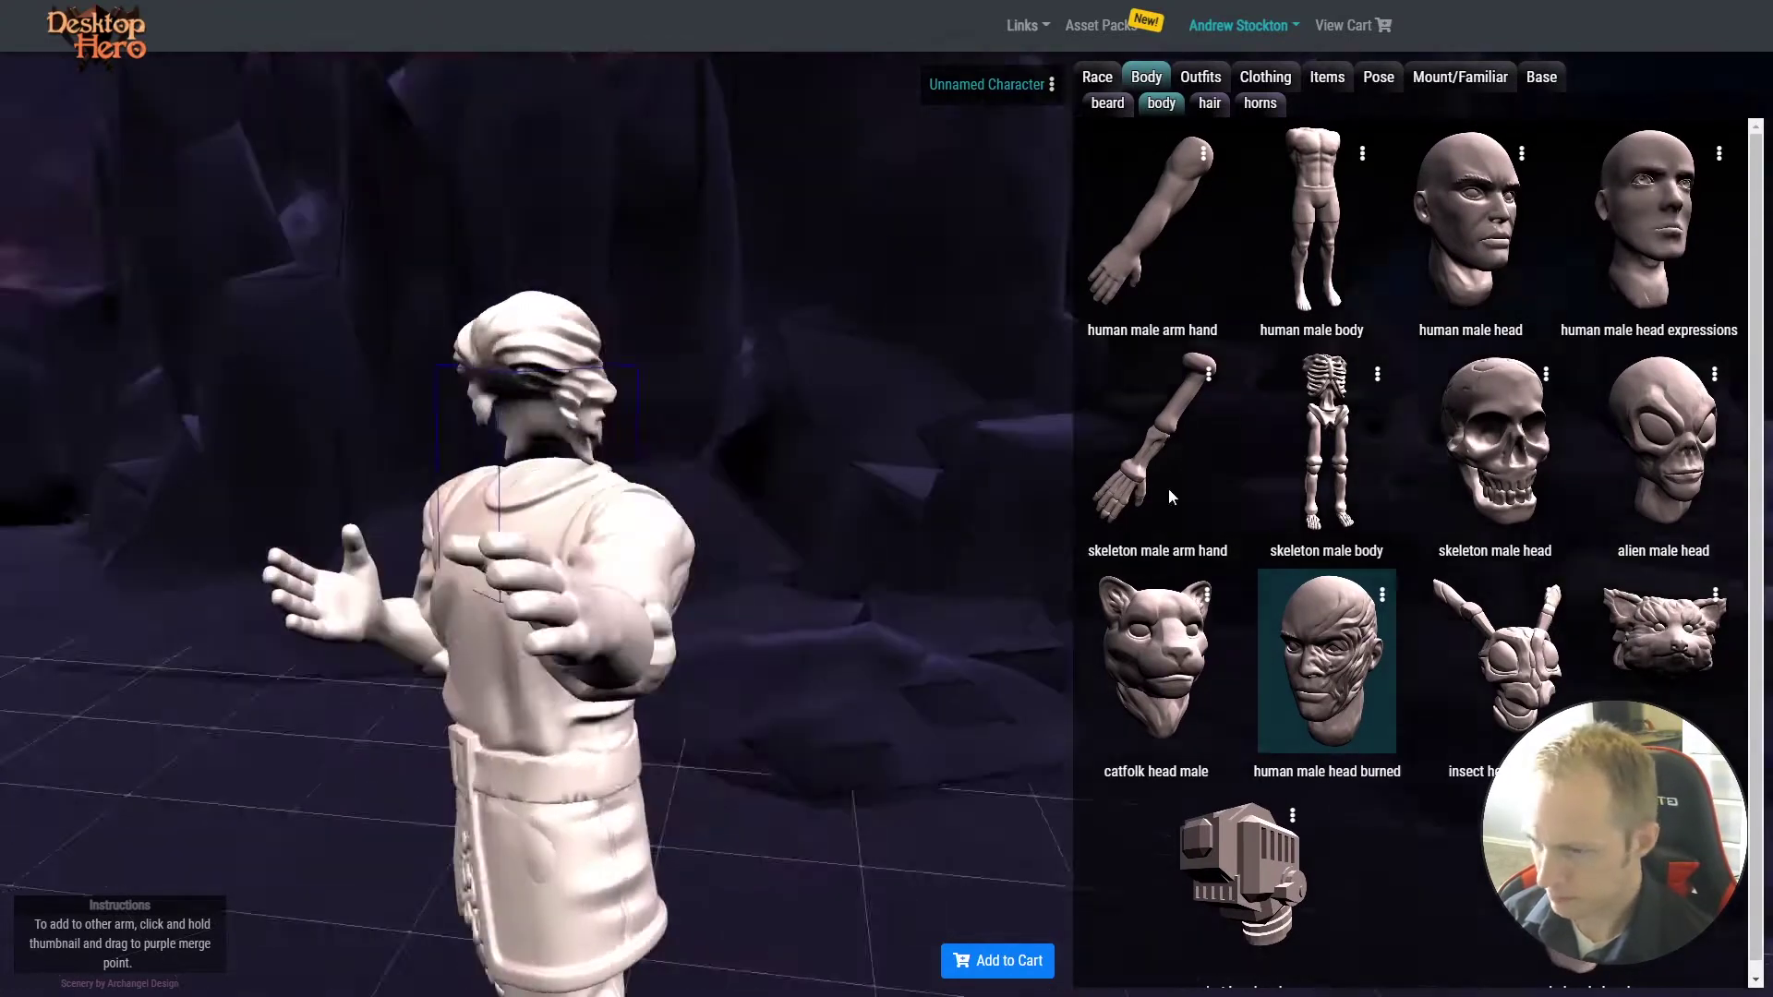
left_click(1529, 451)
left_click_drag(788, 480, 838, 501)
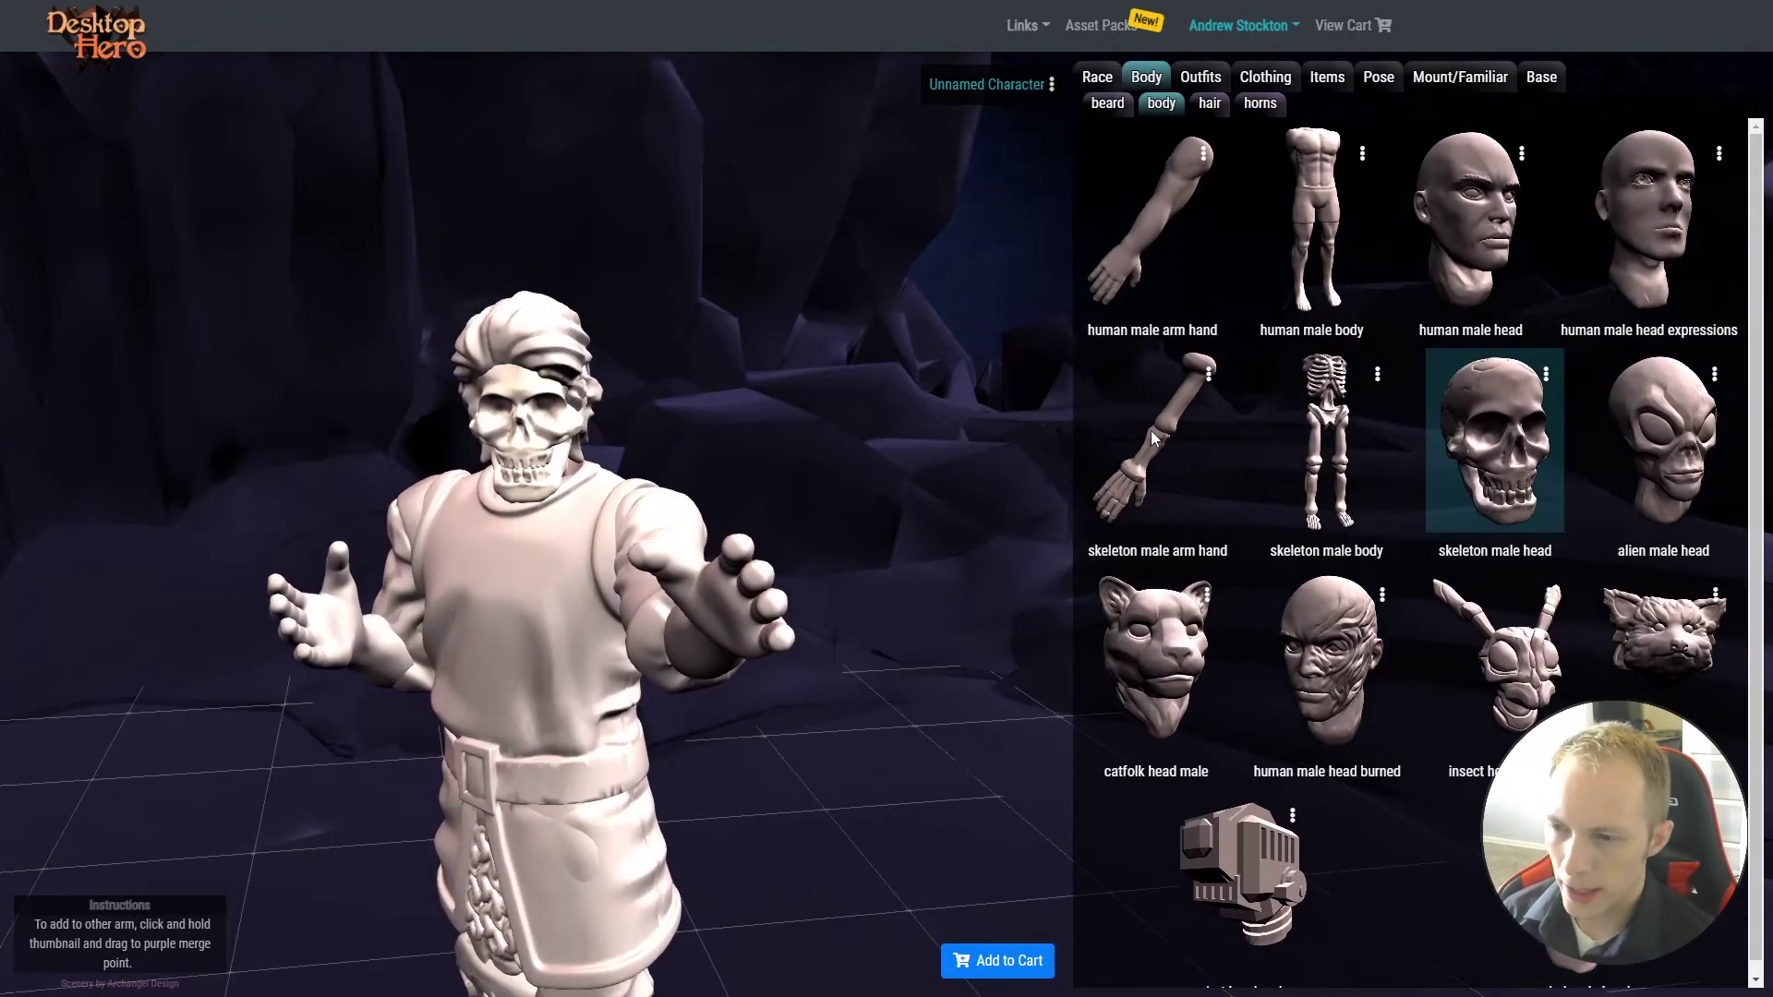
Give the character the human male head with expressions and set both of its eyes to open wide
left_click(1660, 207)
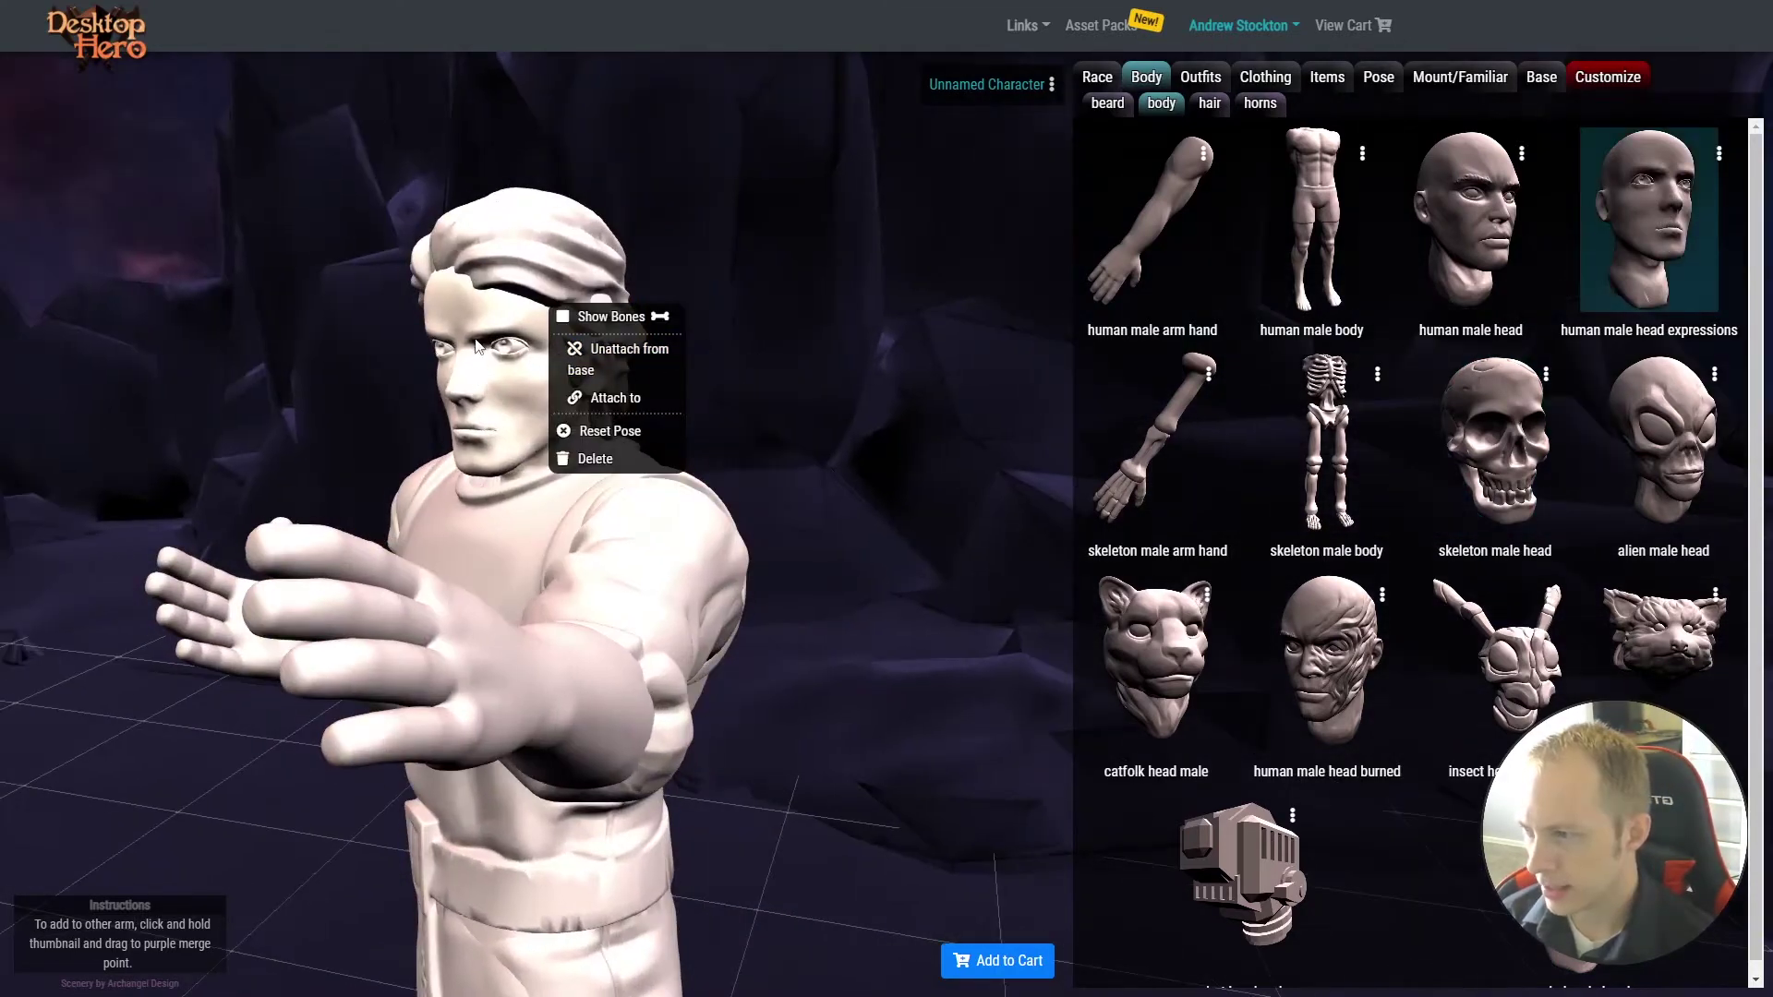
left_click(1607, 79)
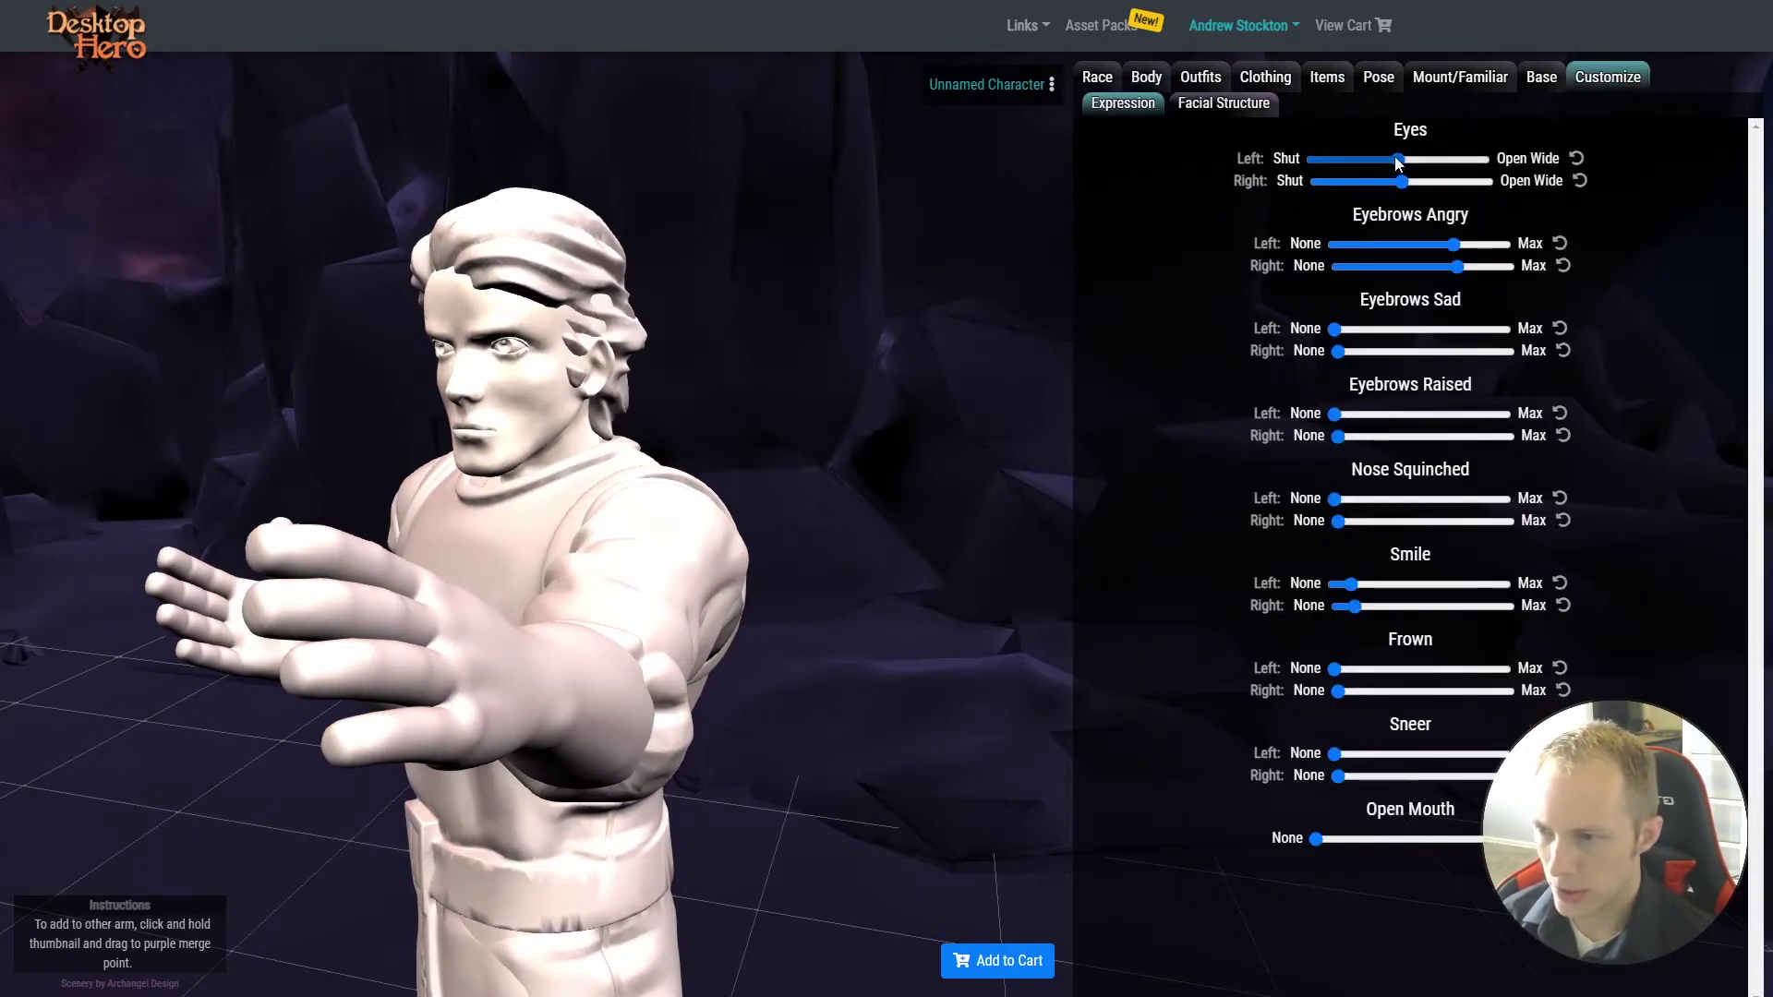
left_click_drag(1398, 160, 1507, 165)
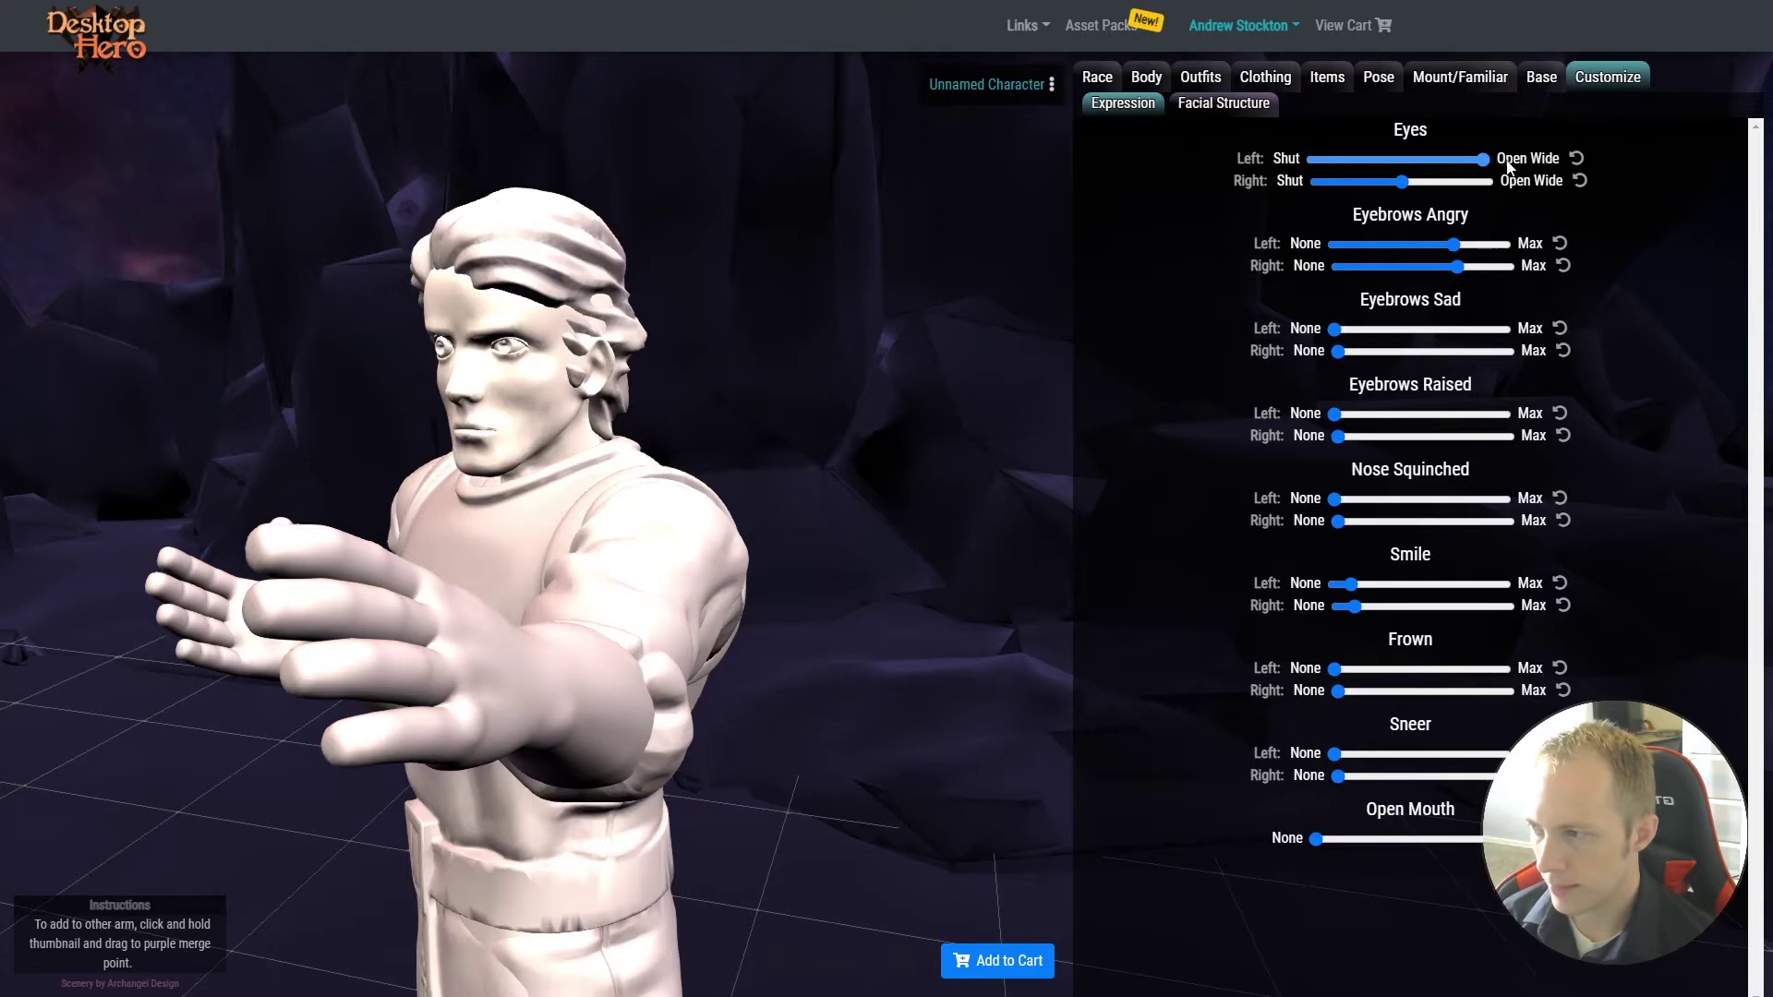
left_click(1484, 181)
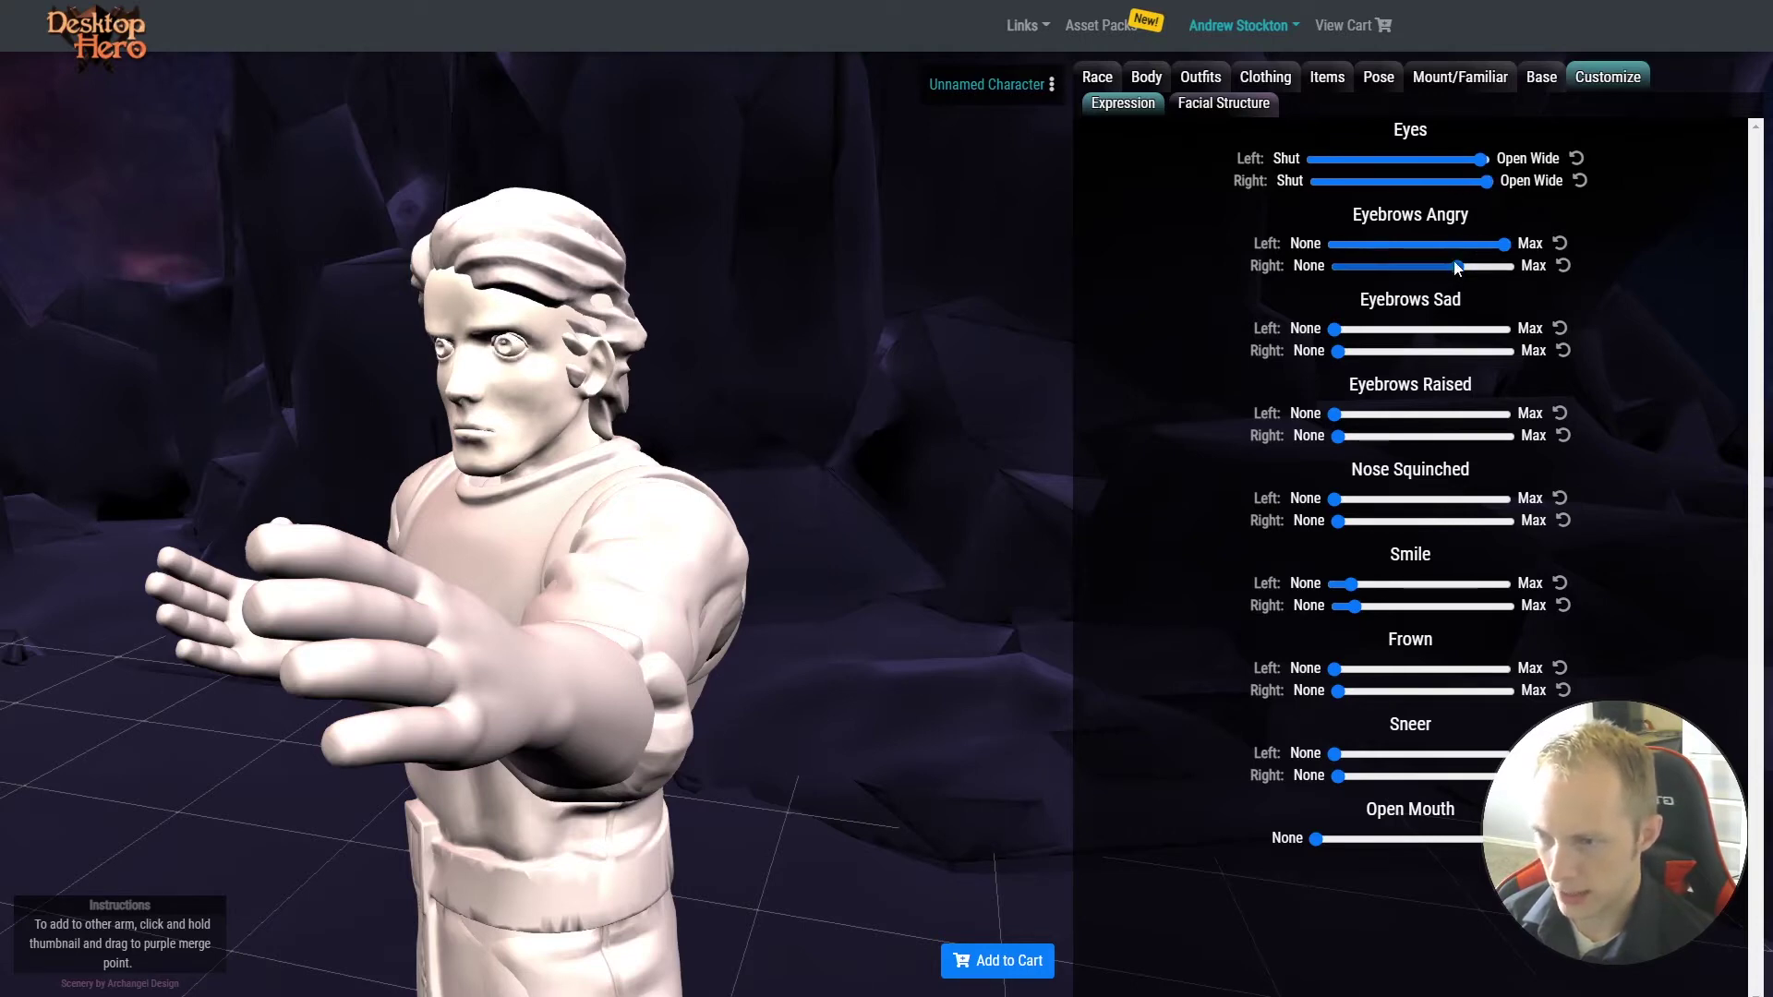
Maximize the left angry eyebrow, lower the right one, and set the right sad eyebrow and left nose squinch close to maximum
left_click_drag(1341, 345, 1505, 352)
left_click_drag(1334, 499, 1495, 496)
left_click_drag(886, 369, 1042, 374)
scroll(925, 365, "up", 4)
left_click_drag(925, 366, 965, 377)
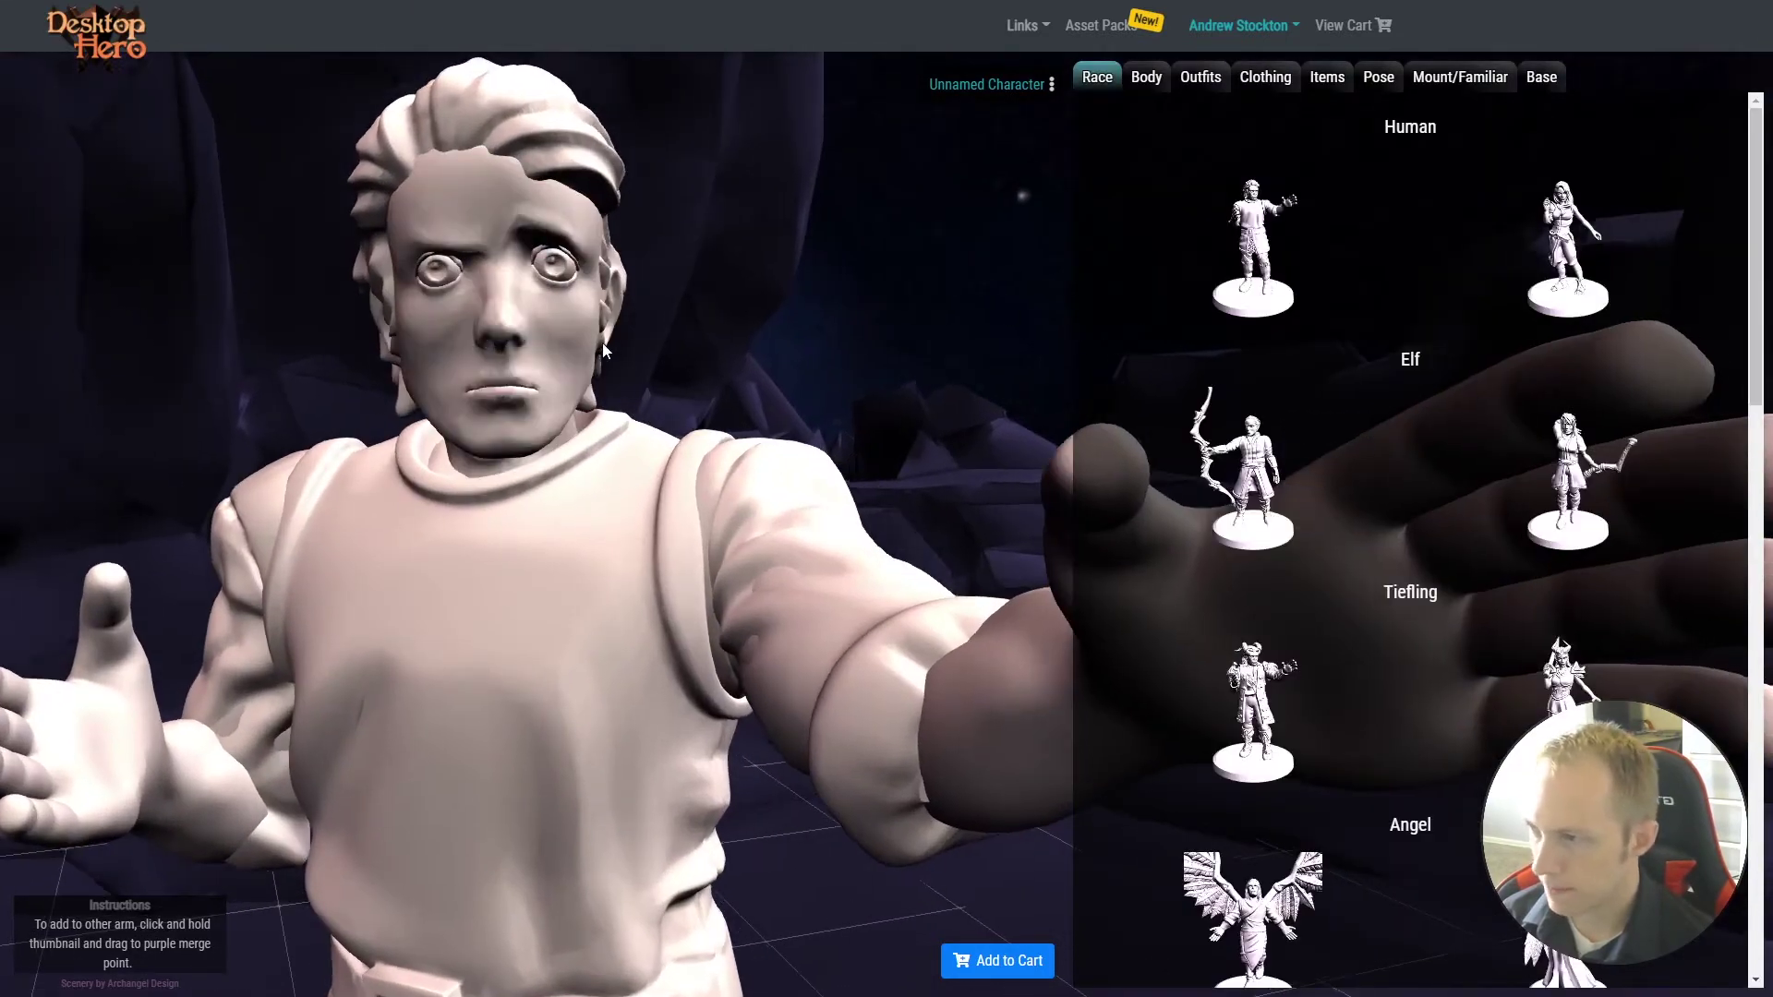
Reselect the head and set a near-maximum left smile, a wide open mouth and a partial left sneer
left_click(525, 259)
left_click(1610, 81)
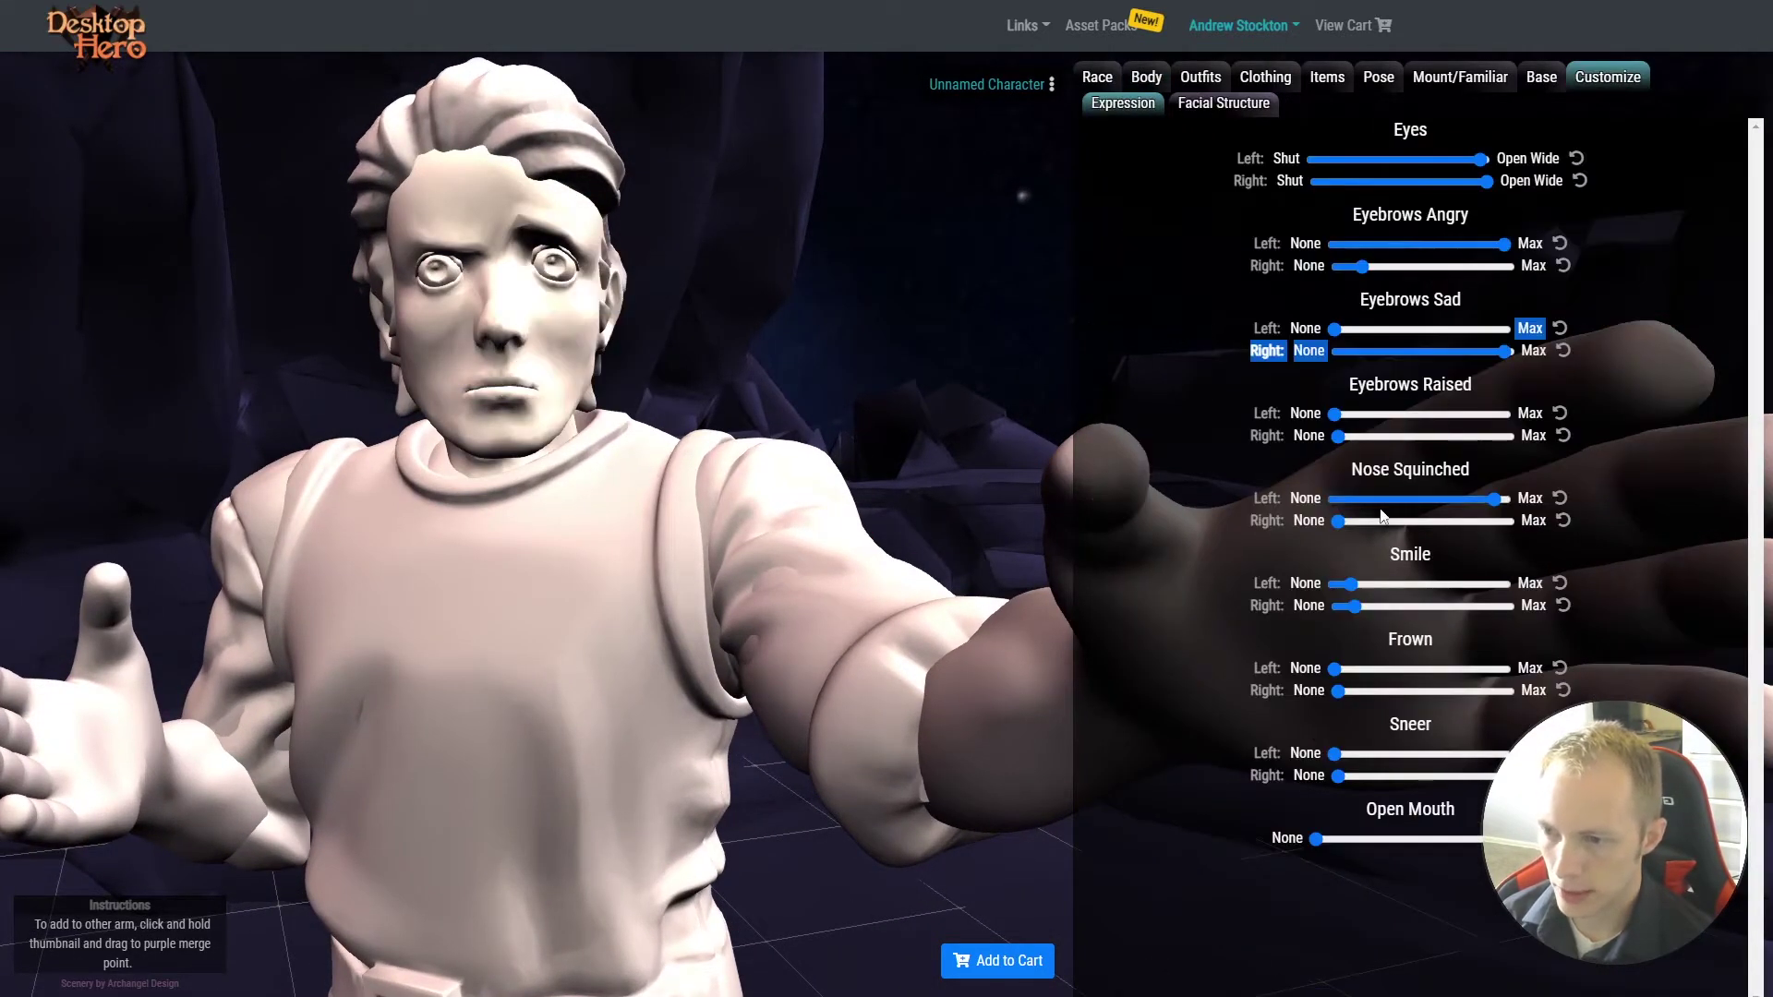
left_click_drag(1344, 583, 1505, 583)
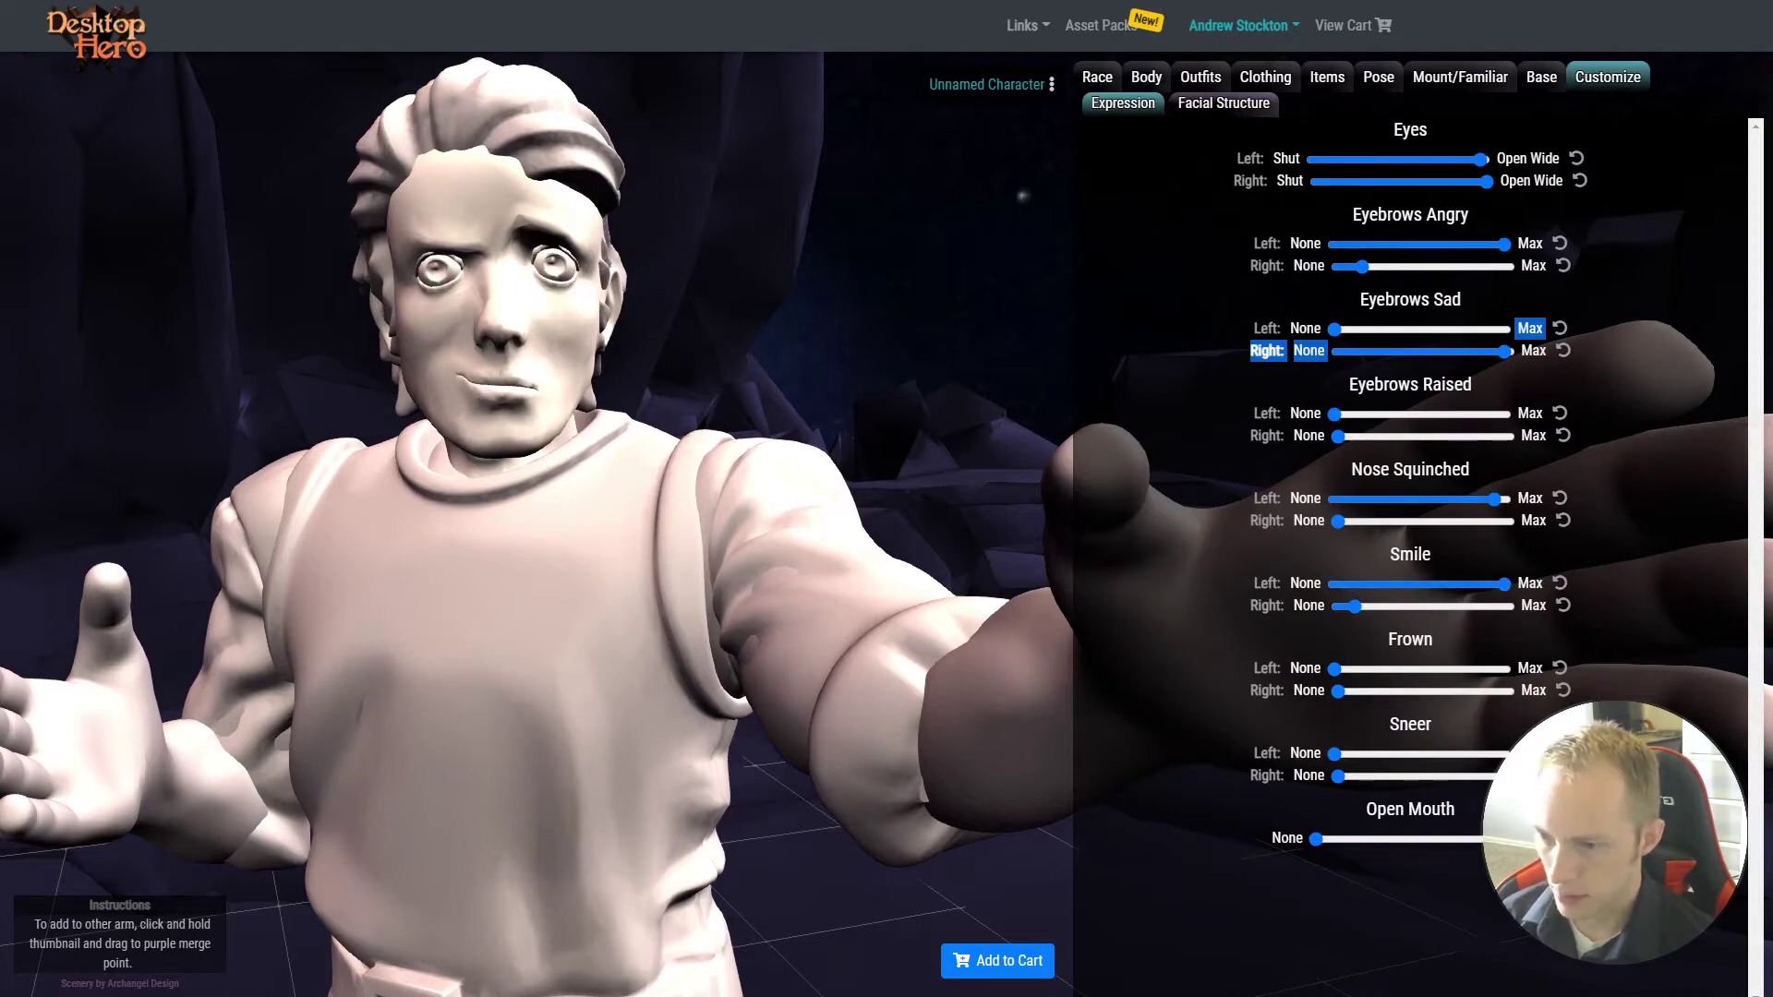
left_click_drag(1315, 840, 1473, 839)
left_click_drag(1335, 755, 1405, 754)
left_click_drag(1504, 585, 1492, 584)
Add male horns 10 to the character's head
scroll(900, 417, "down", 4)
left_click(901, 418)
left_click(518, 286)
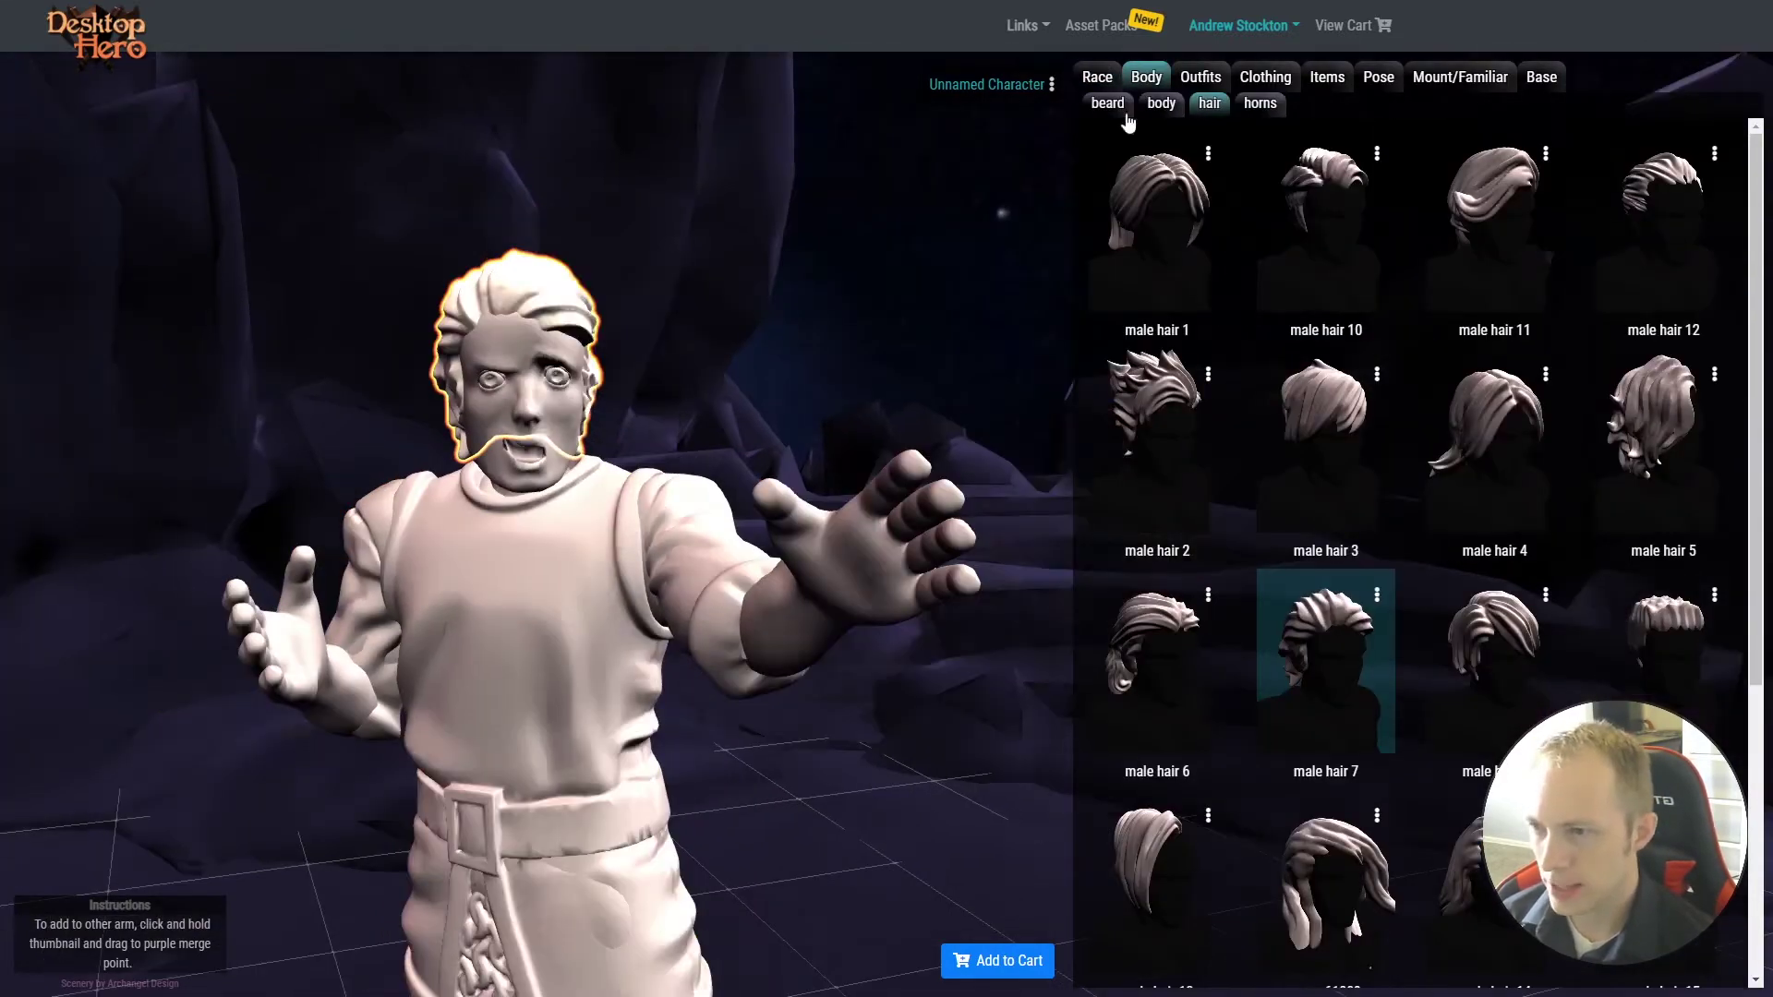
left_click(1261, 103)
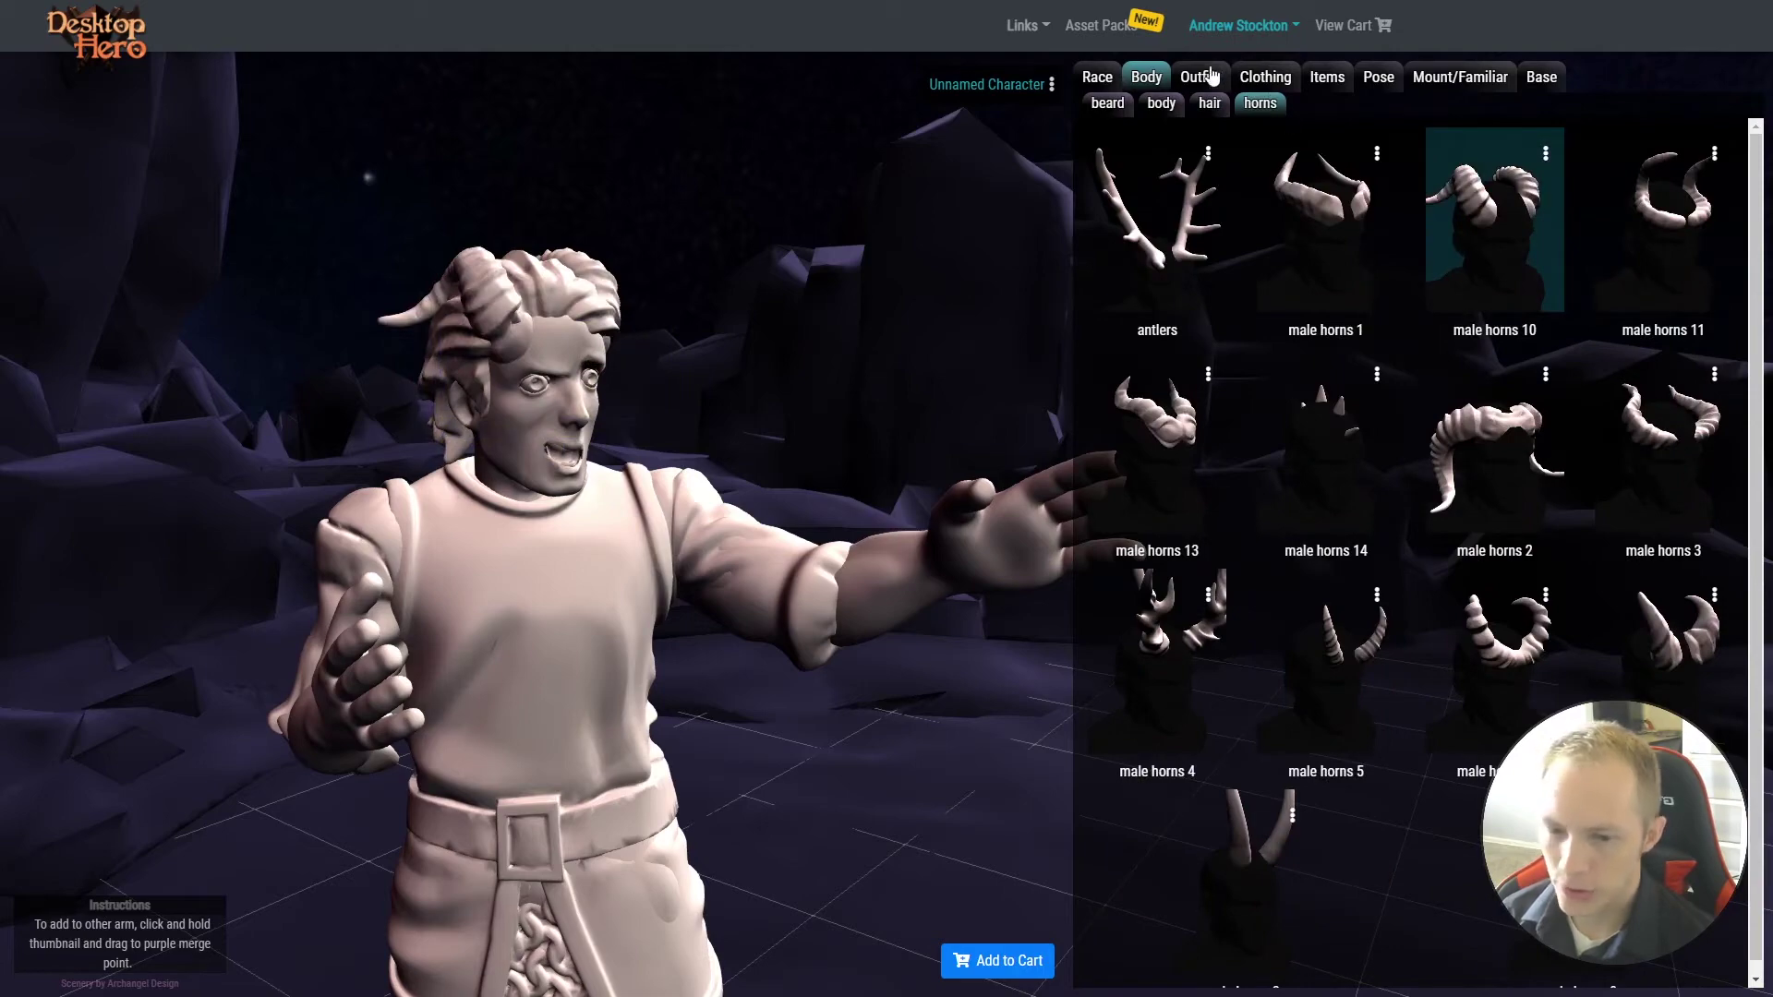
Browse the human male outfits and dress the character in the wise sage outfit
left_click(1200, 78)
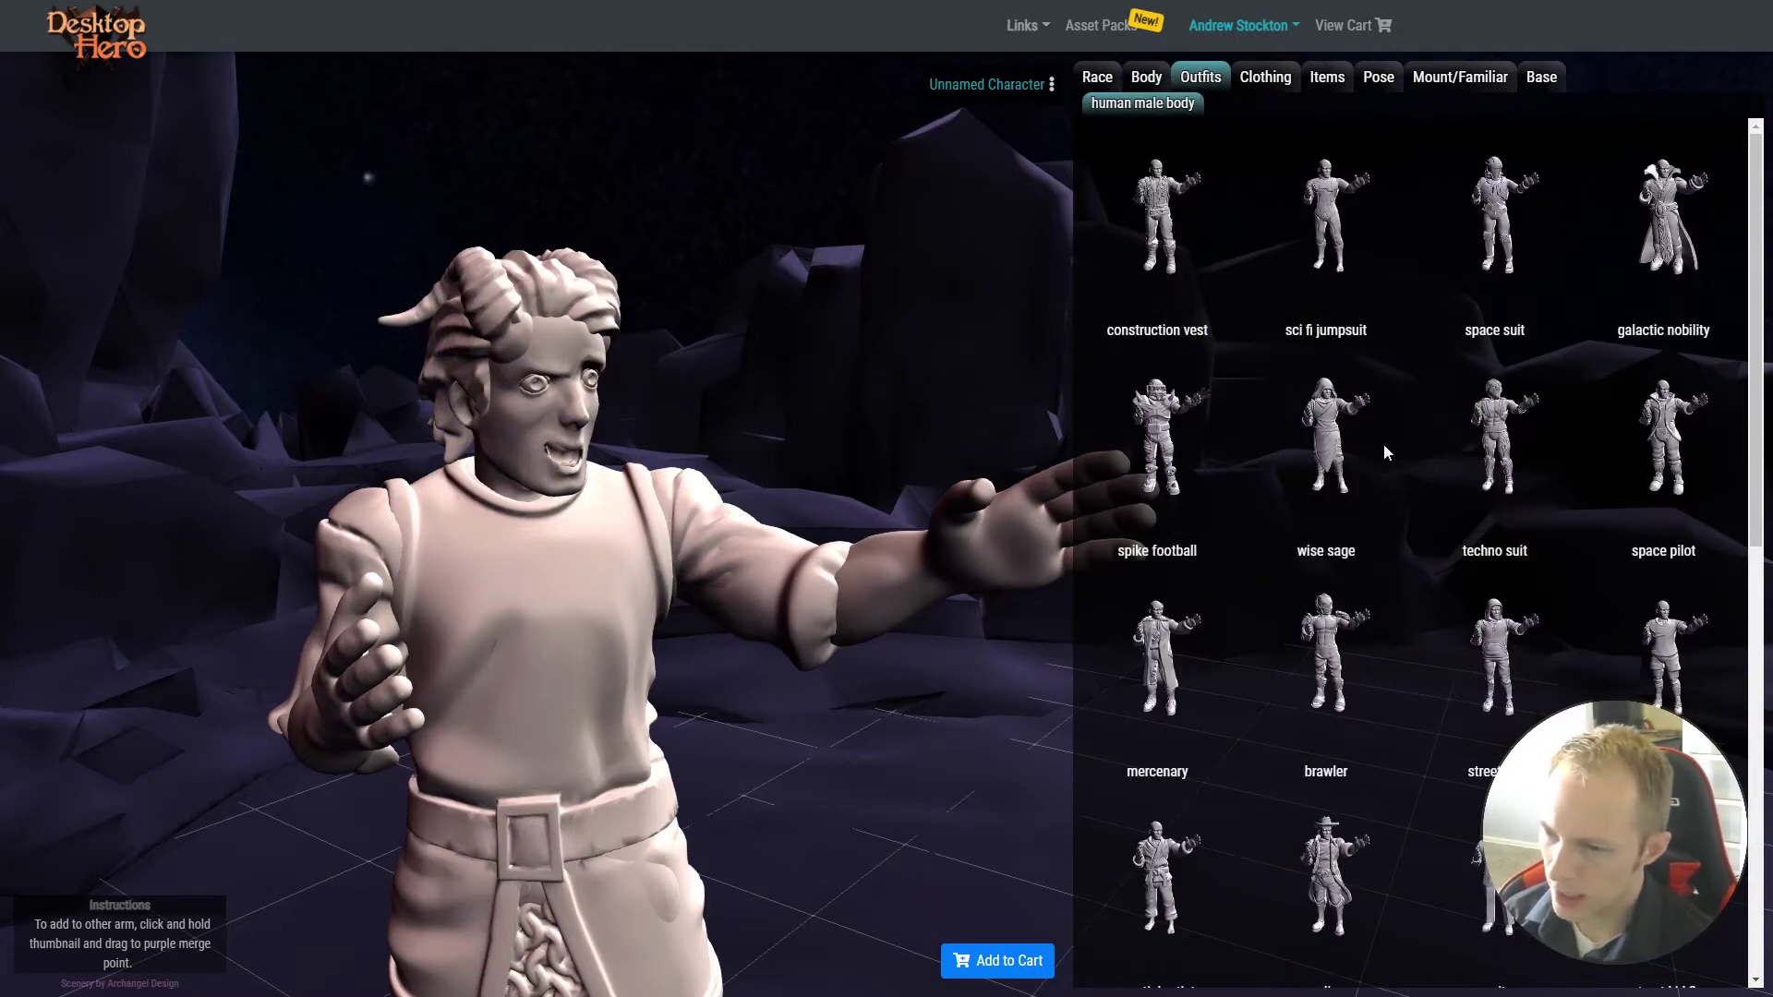
scroll(1759, 351, "down", 10)
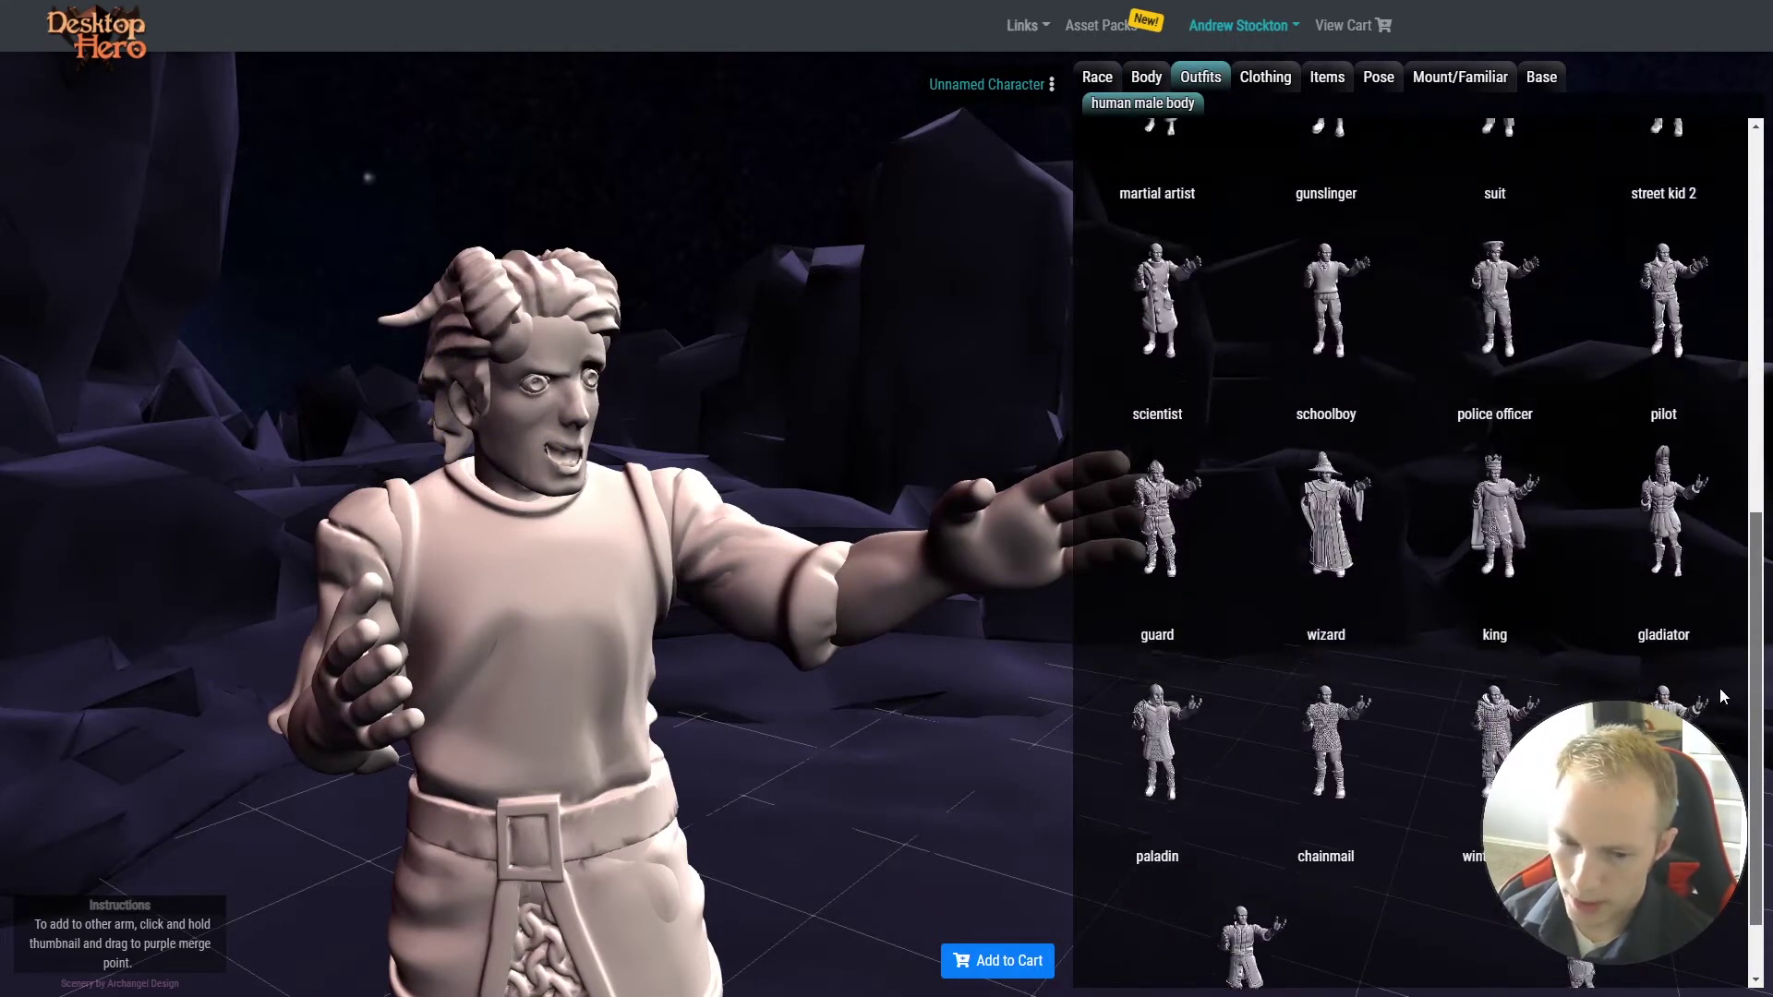
scroll(1719, 687, "up", 10)
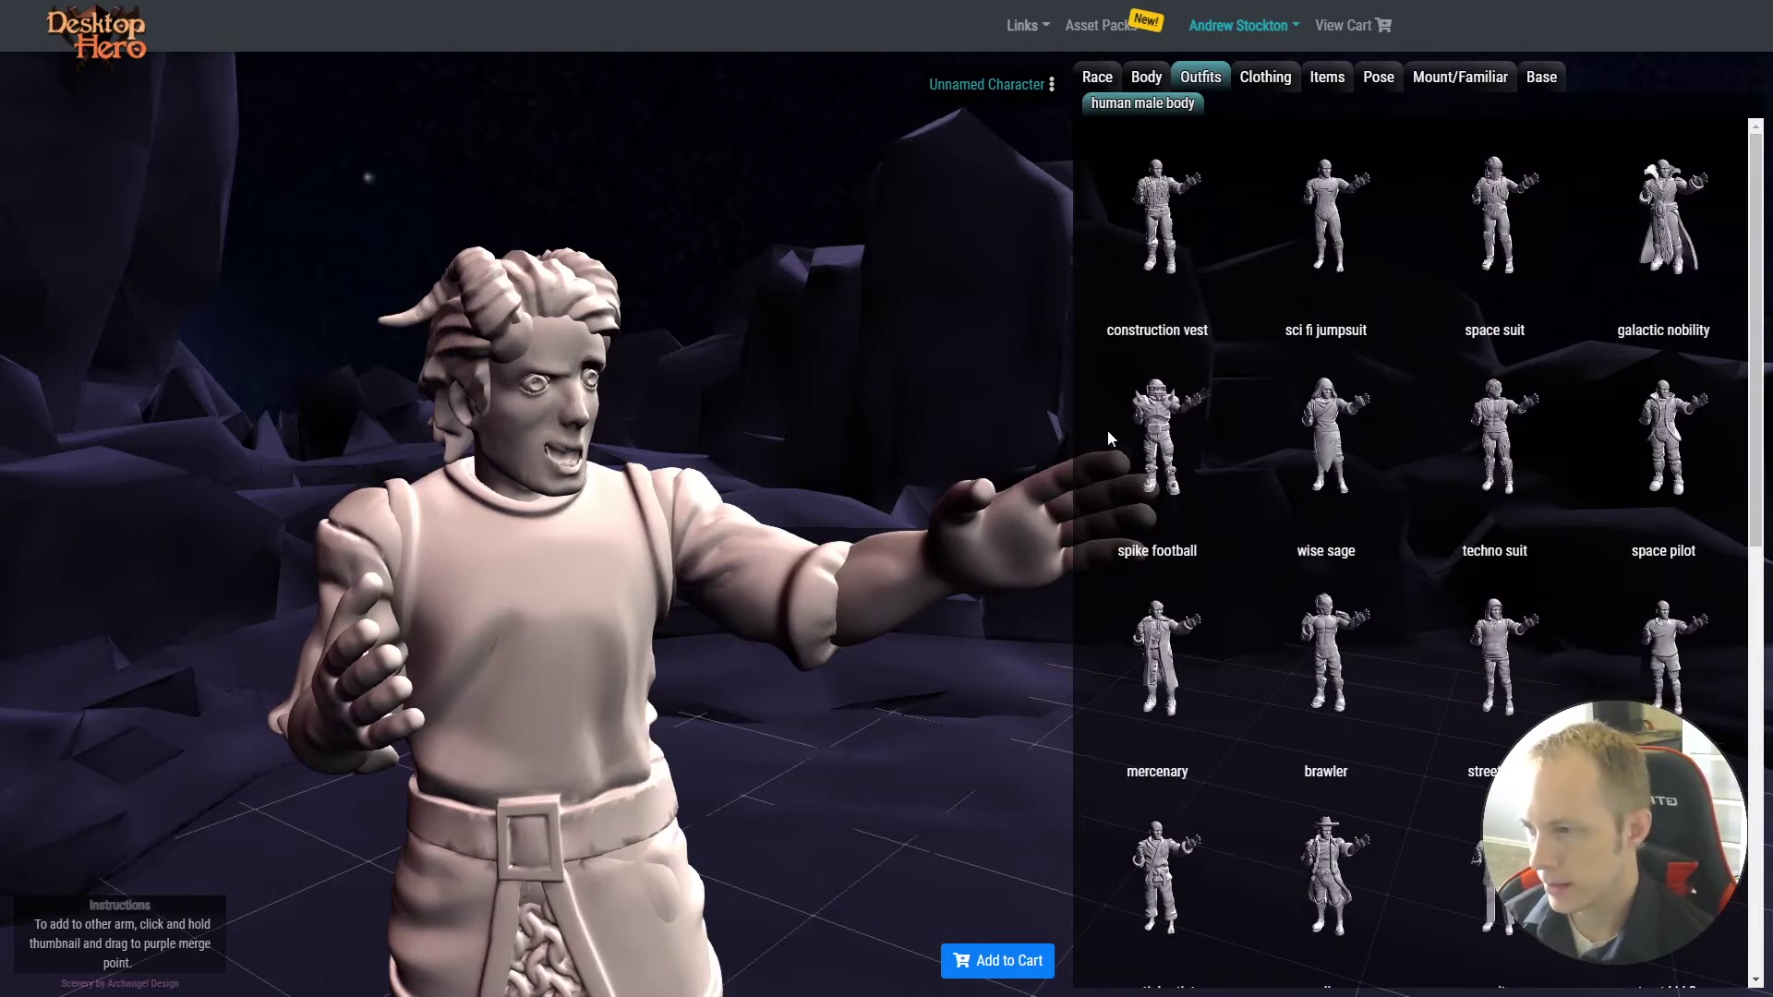
scroll(813, 422, "down", 5)
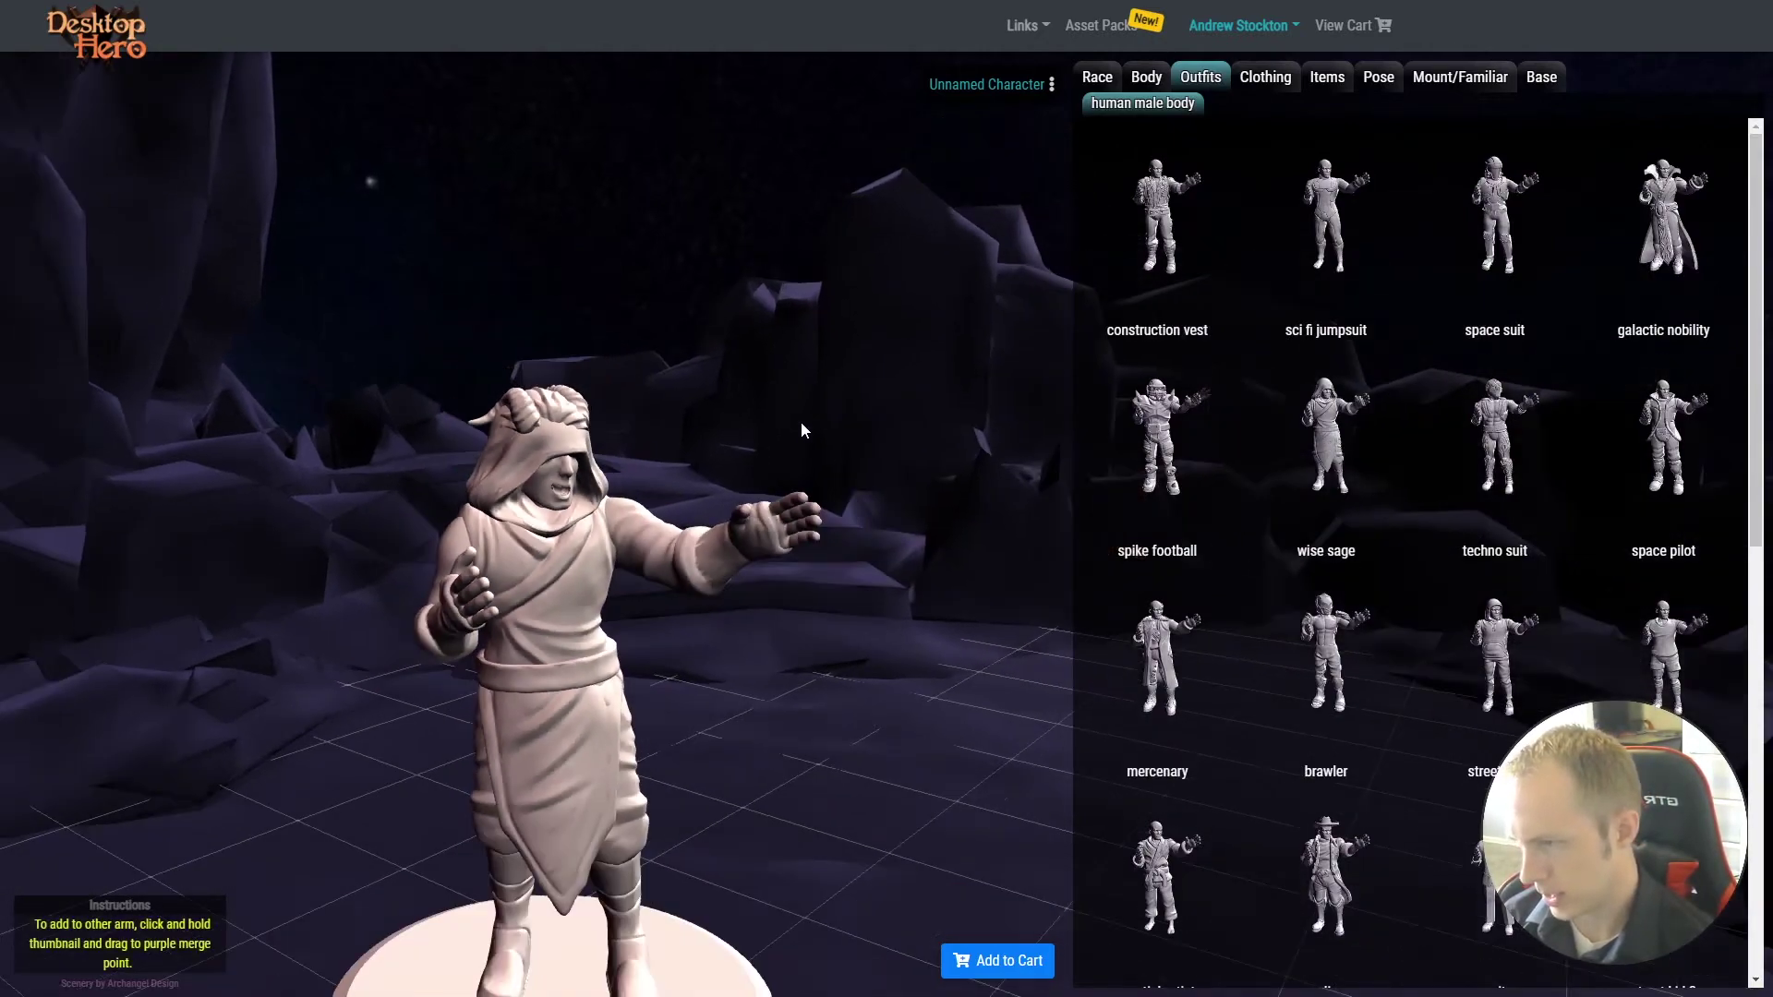
left_click_drag(757, 456, 554, 360)
Delete the hair and the horns from the character's head
left_click(543, 357)
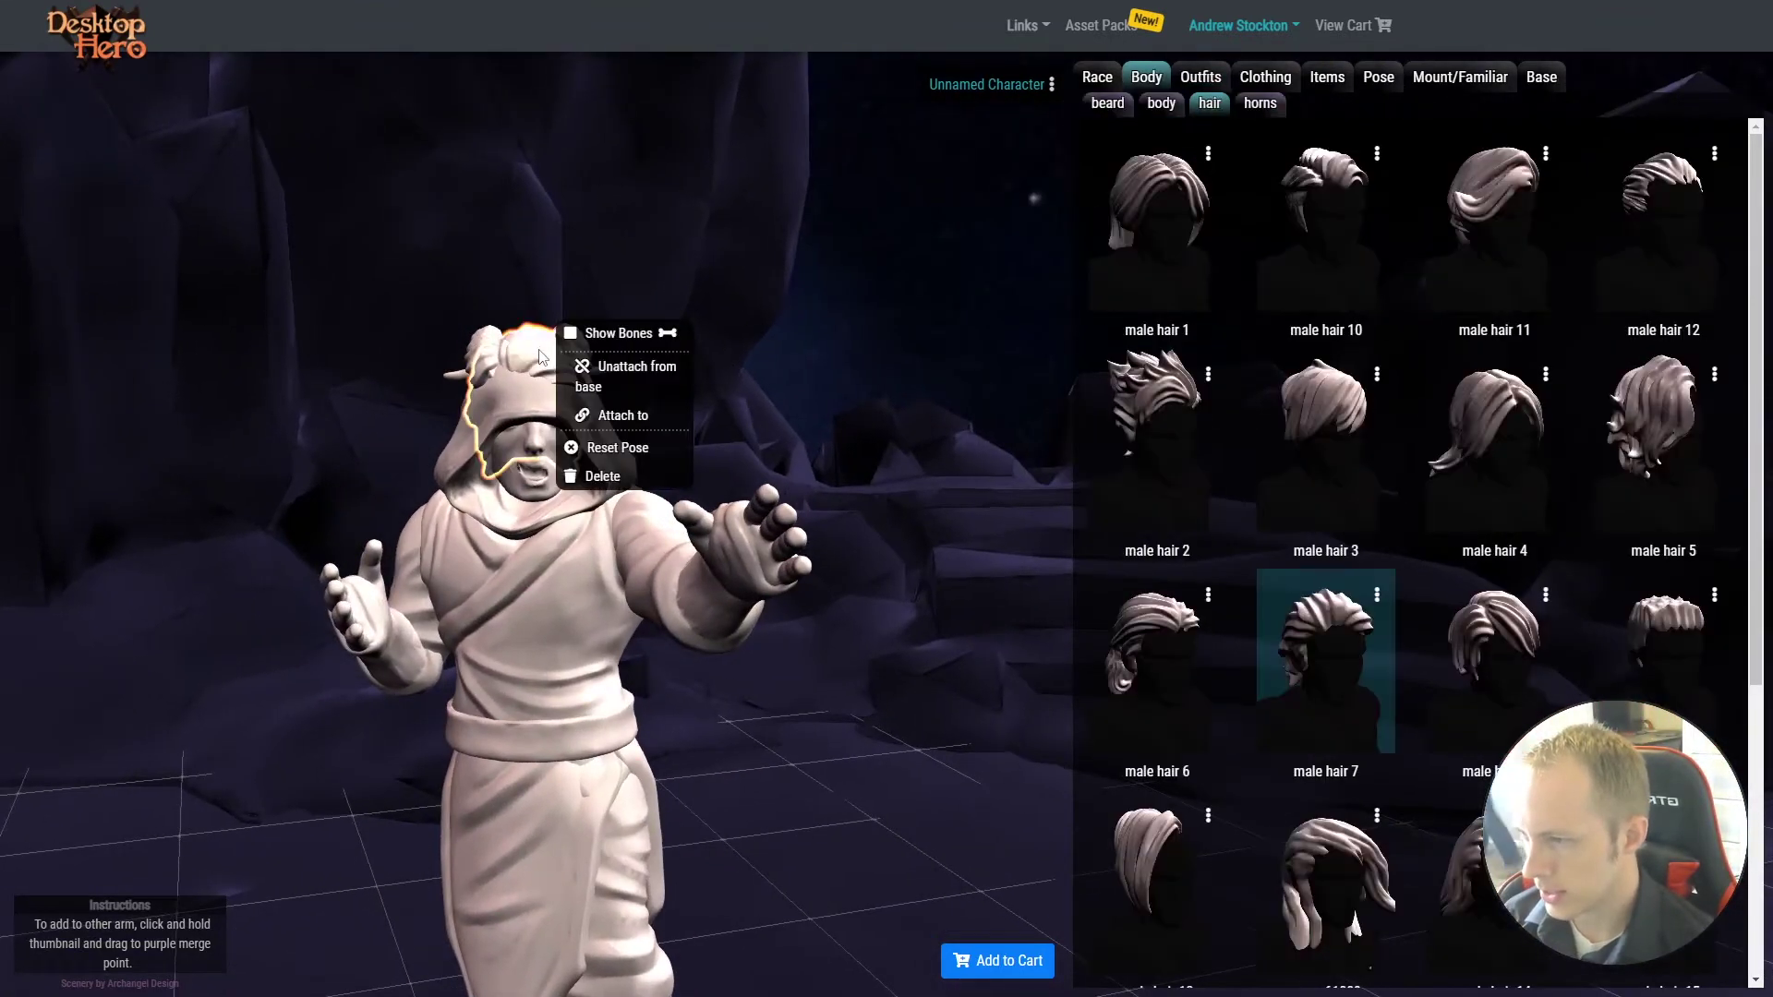
left_click(588, 478)
left_click(473, 370)
left_click(610, 448)
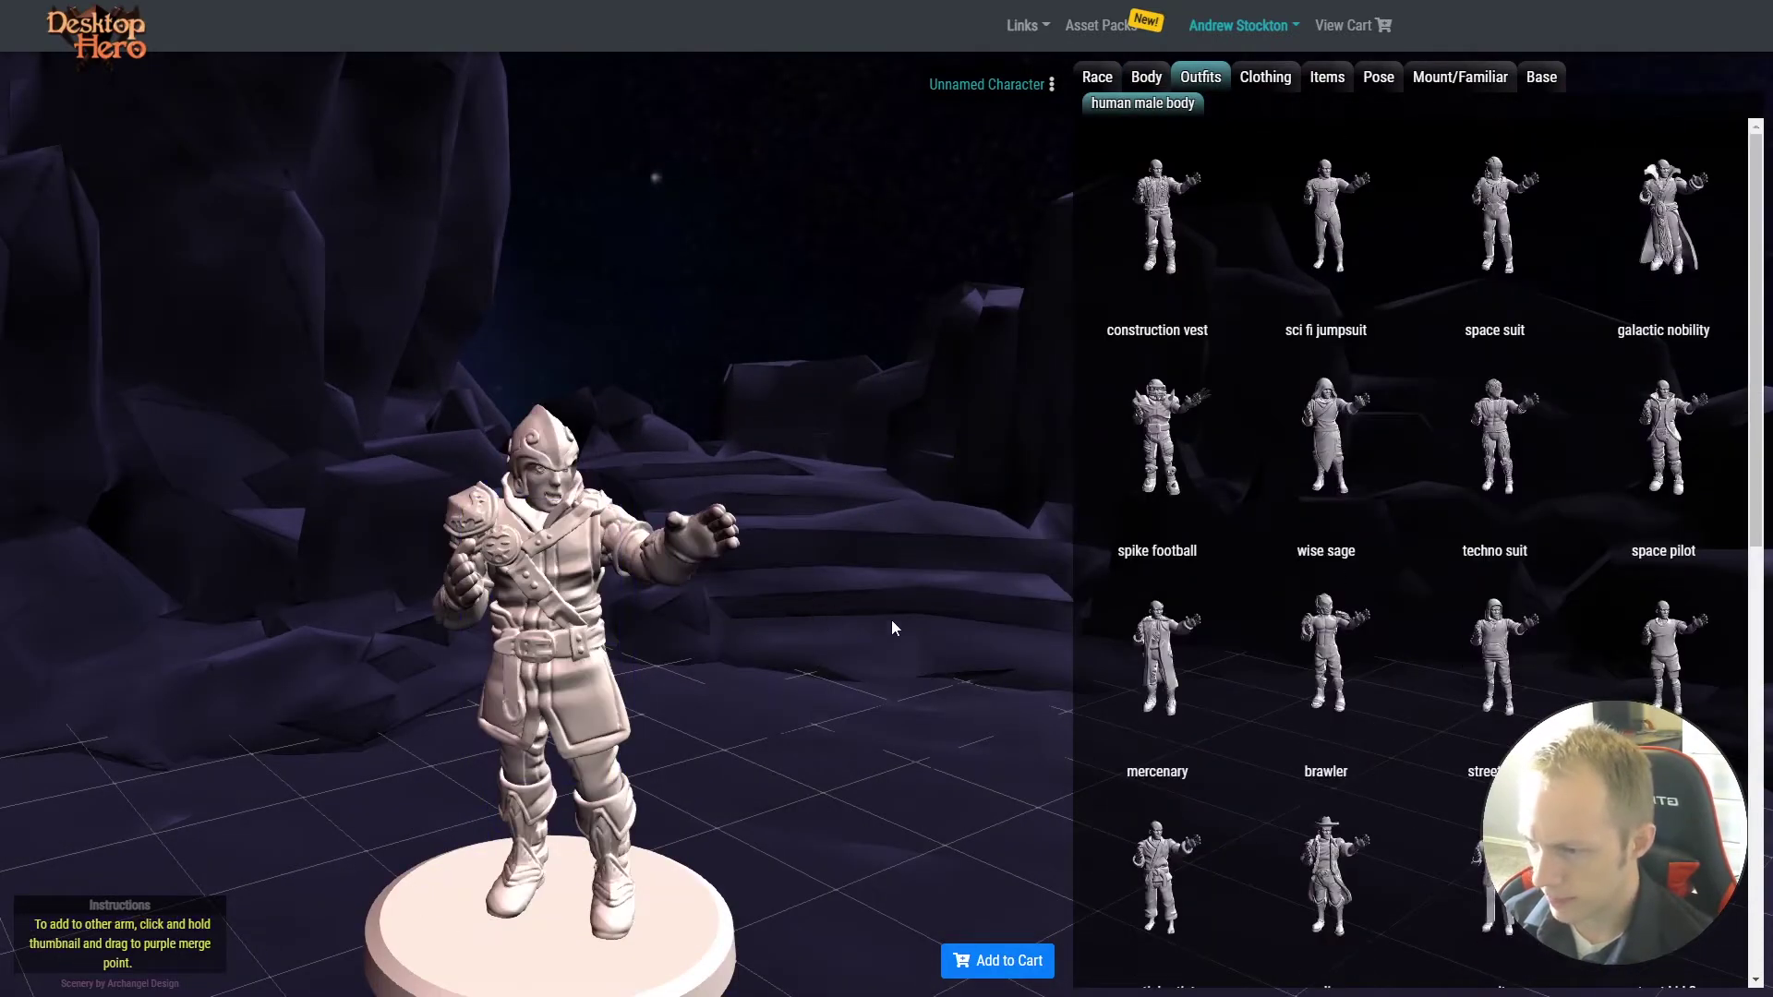
Try further human male outfits and dress the character in one with a long buttoned coat and cuffed boots
scroll(1433, 548, "down", 5)
left_click(1326, 325)
scroll(1518, 674, "down", 9)
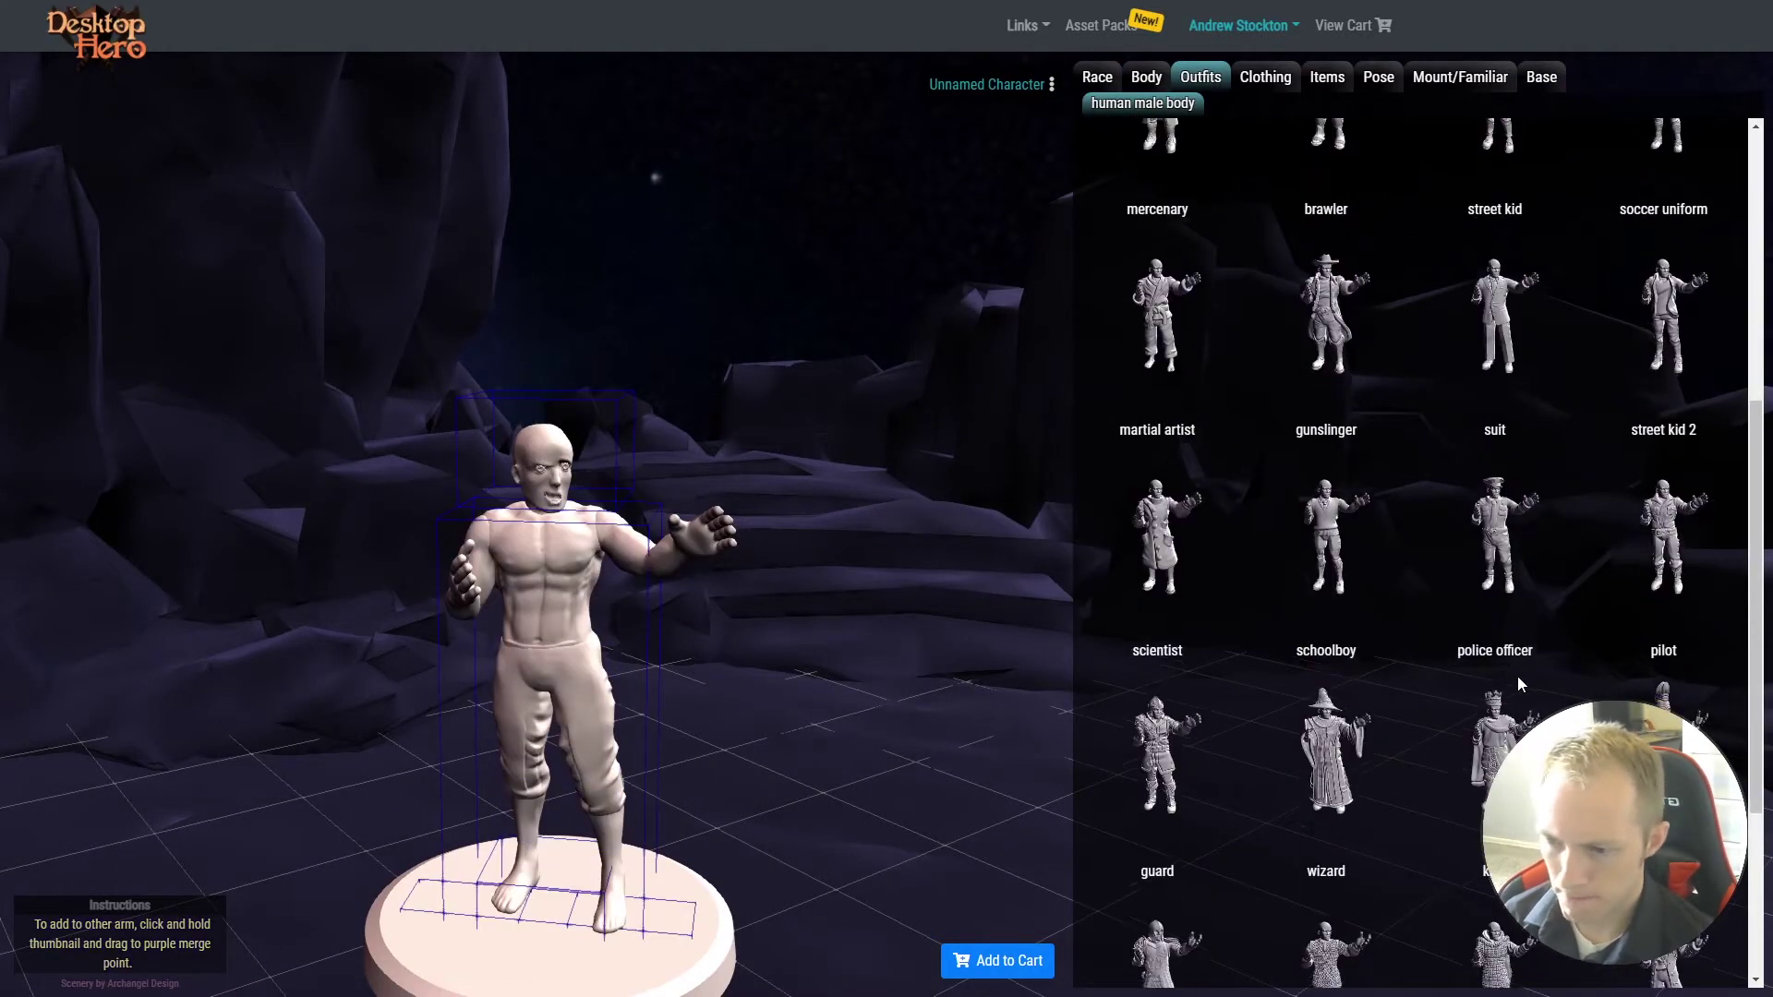
scroll(1503, 417, "up", 5)
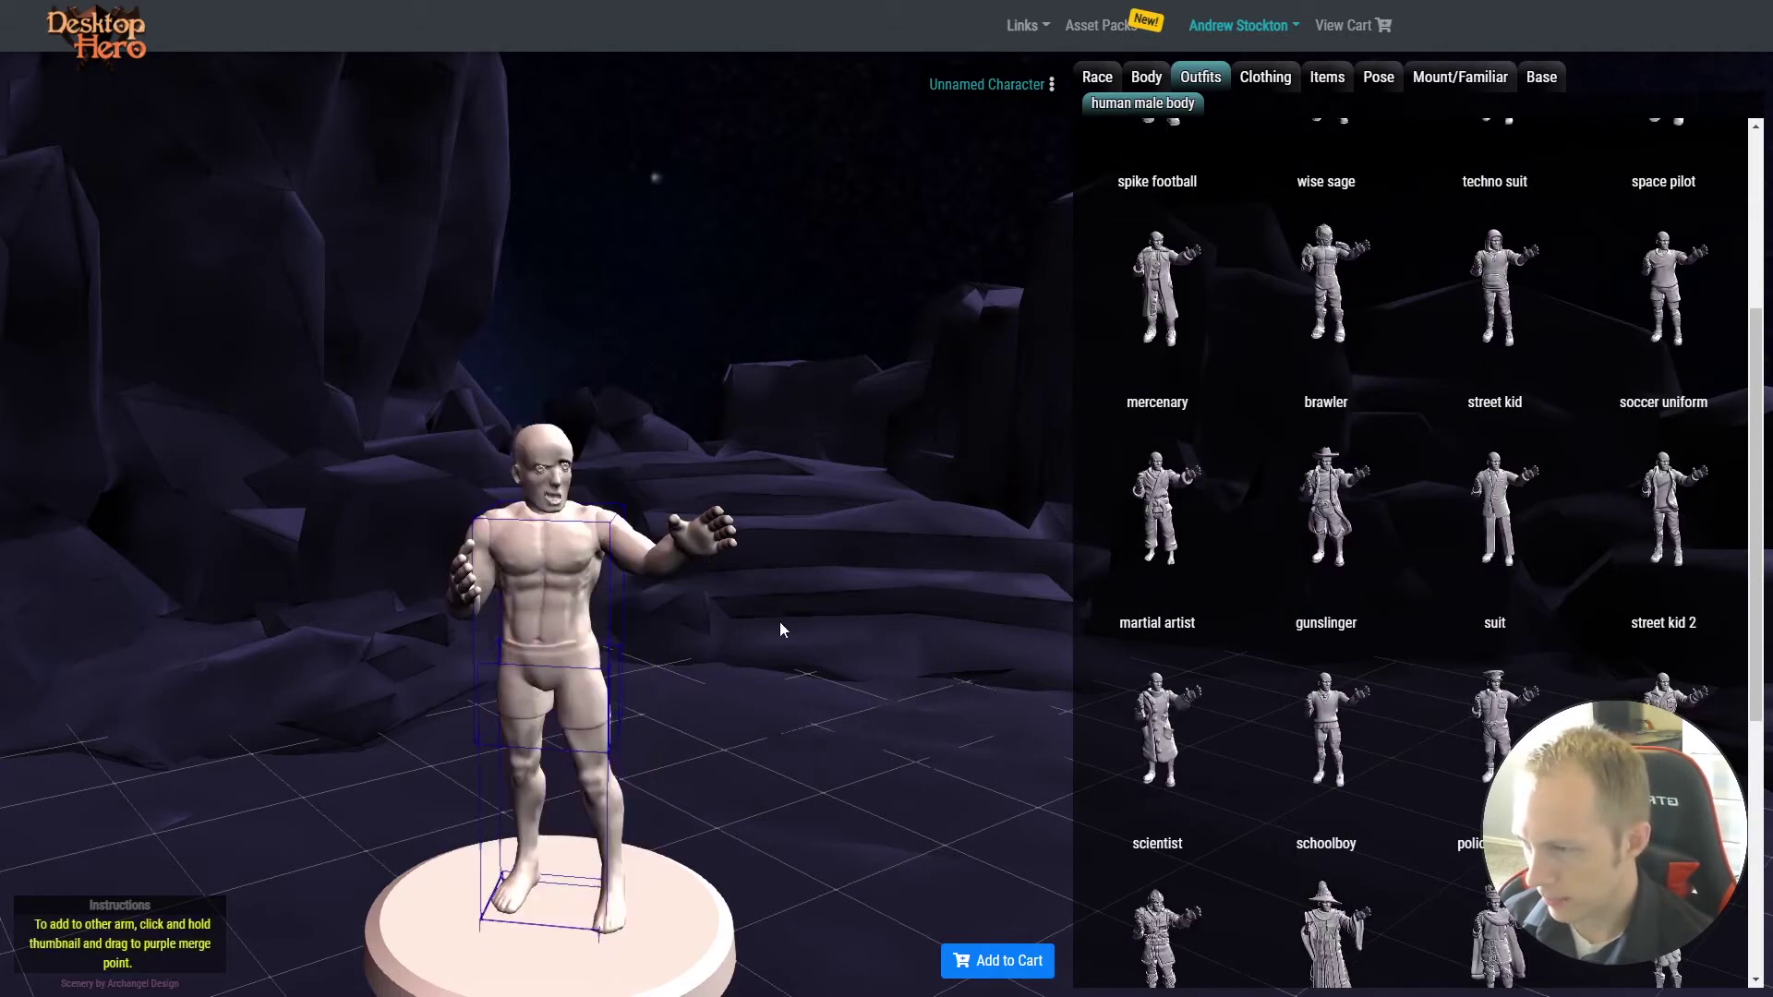
right_click_drag(853, 713, 868, 615)
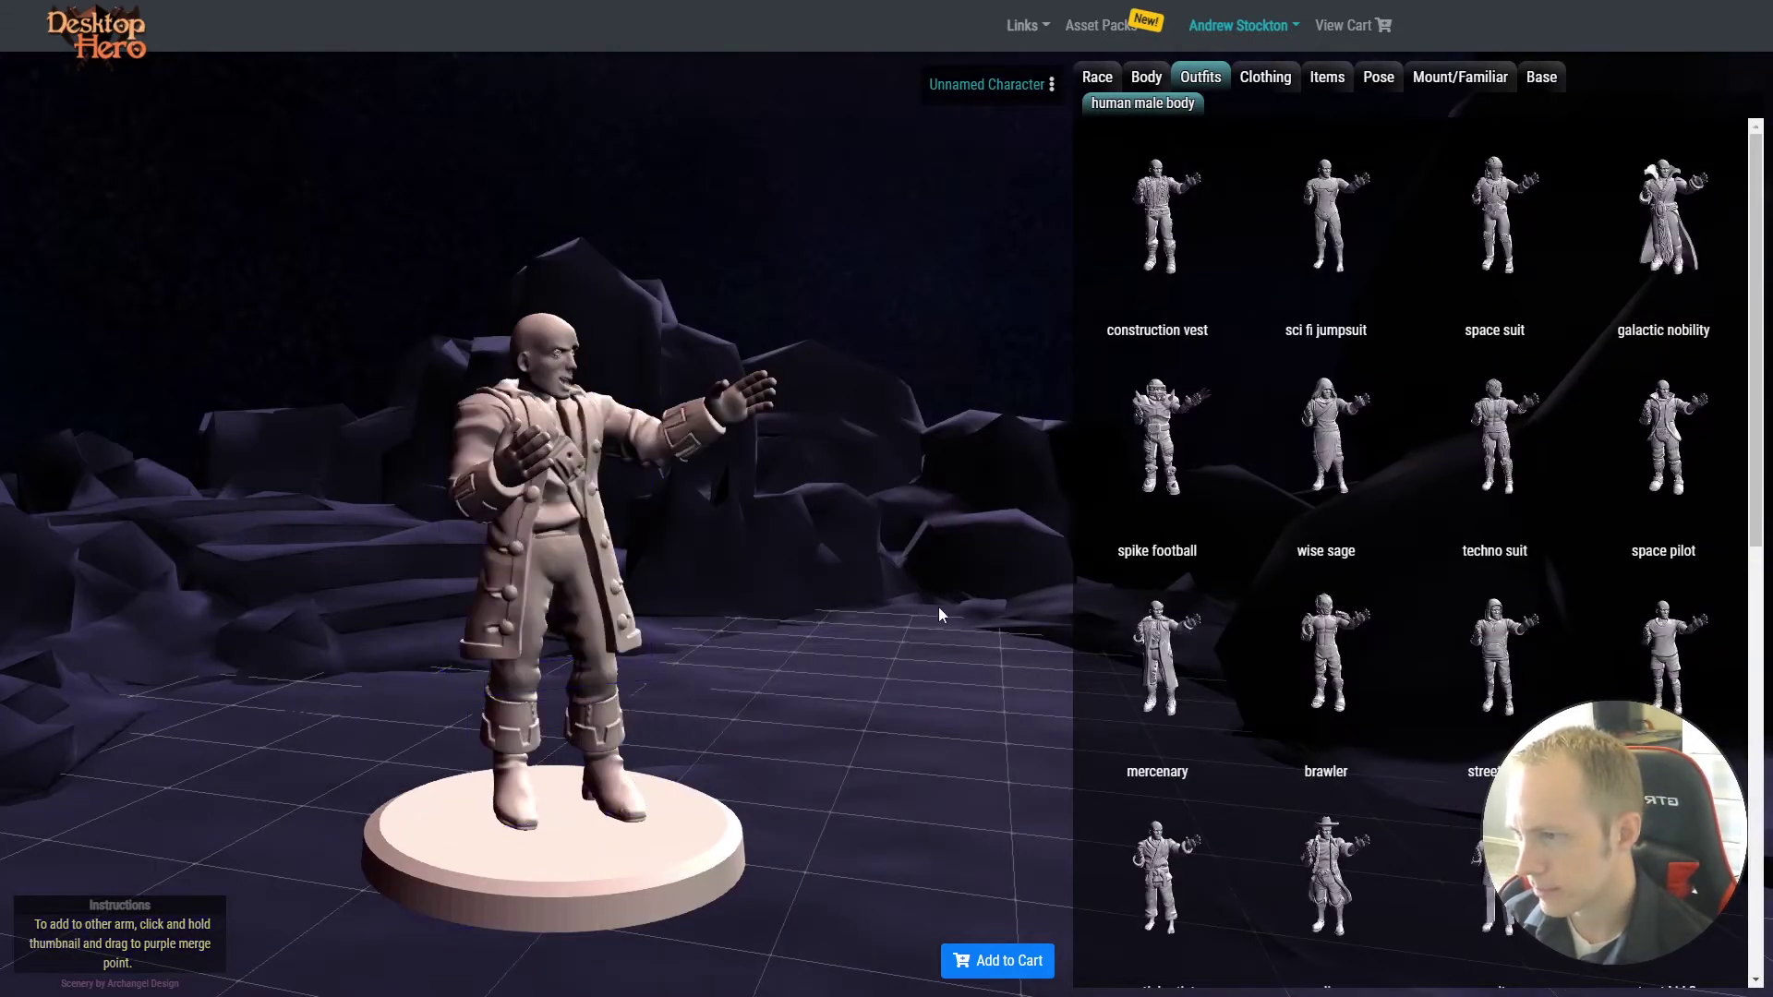
Browse the headgear options among the individual clothing pieces
left_click(1271, 79)
left_click(1324, 113)
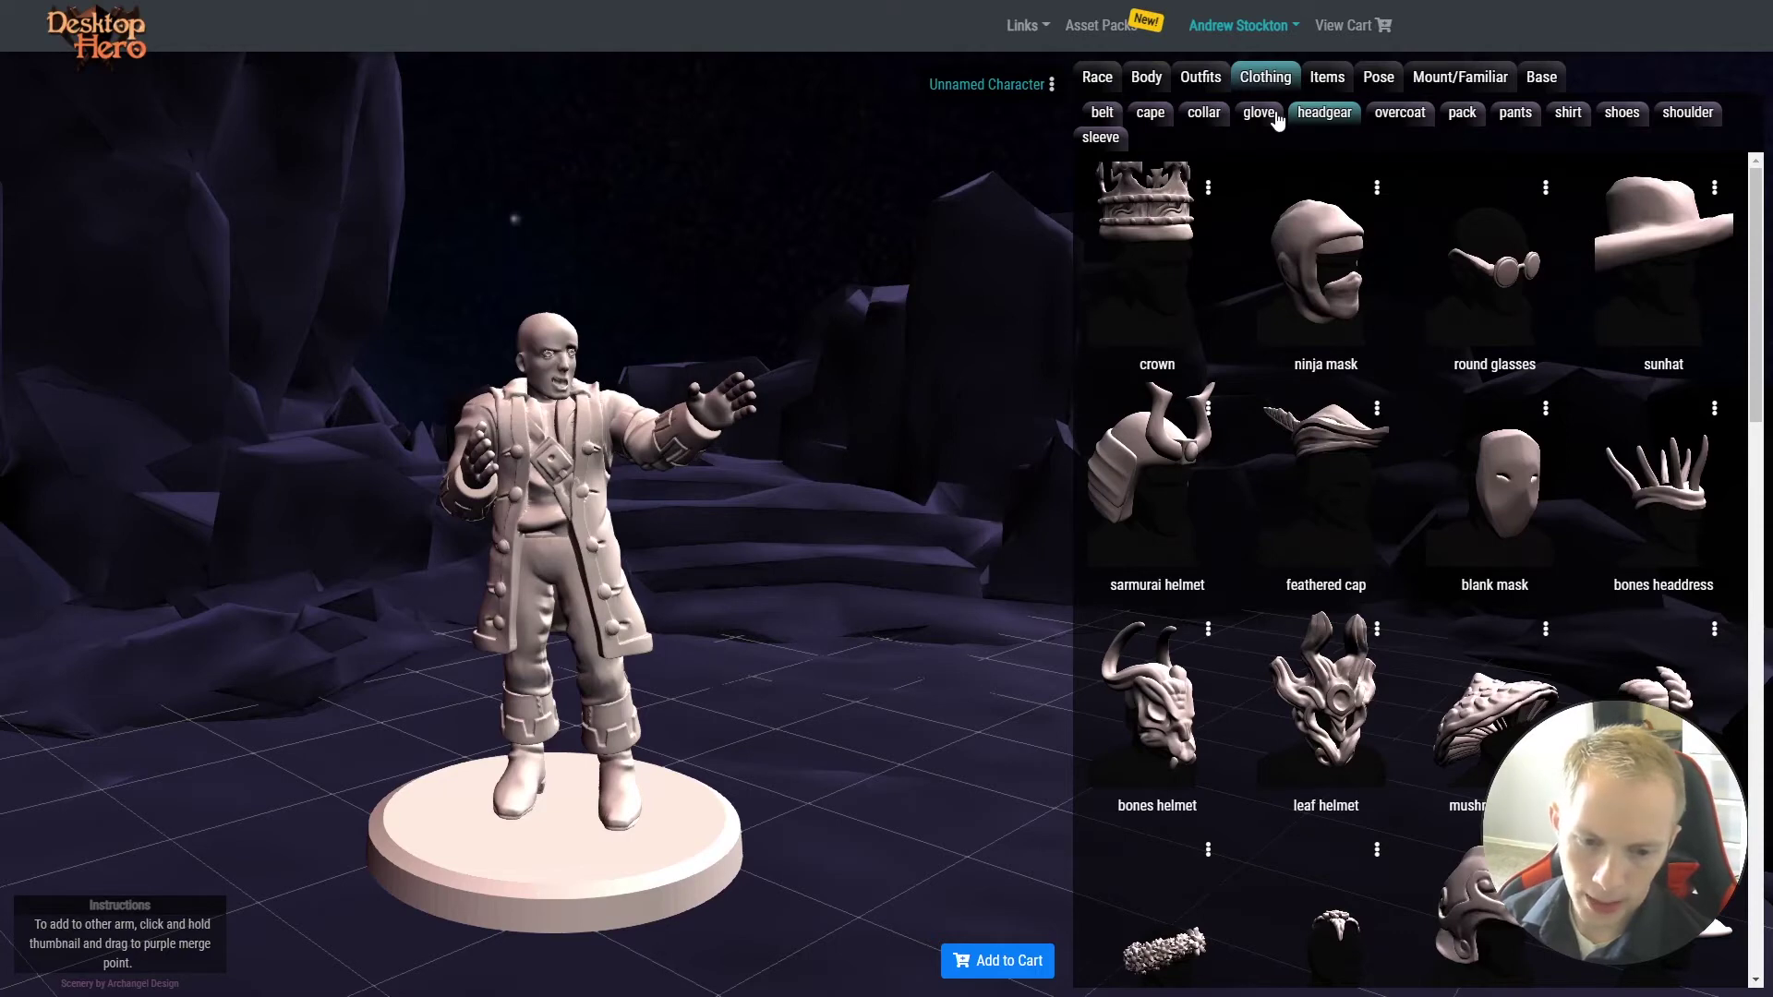
left_click_drag(818, 478, 687, 513)
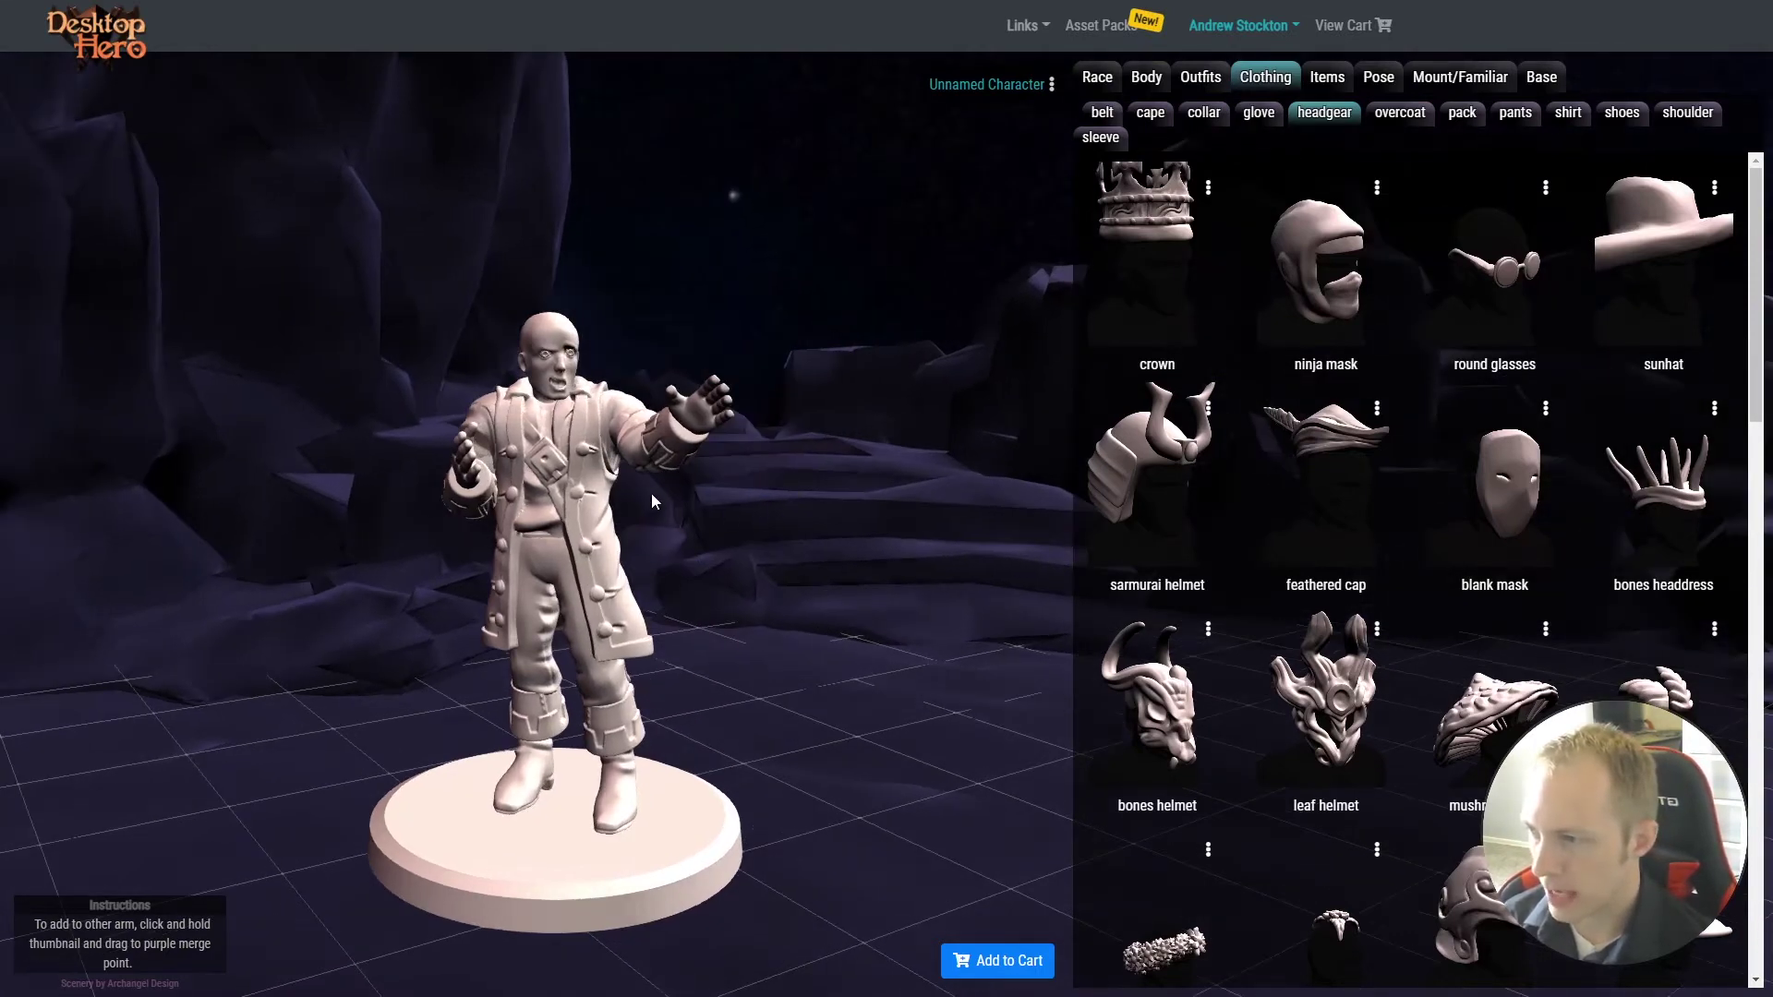
Try the studded leather tunic on the character in place of the swashbuckling jacket
right_click(586, 486)
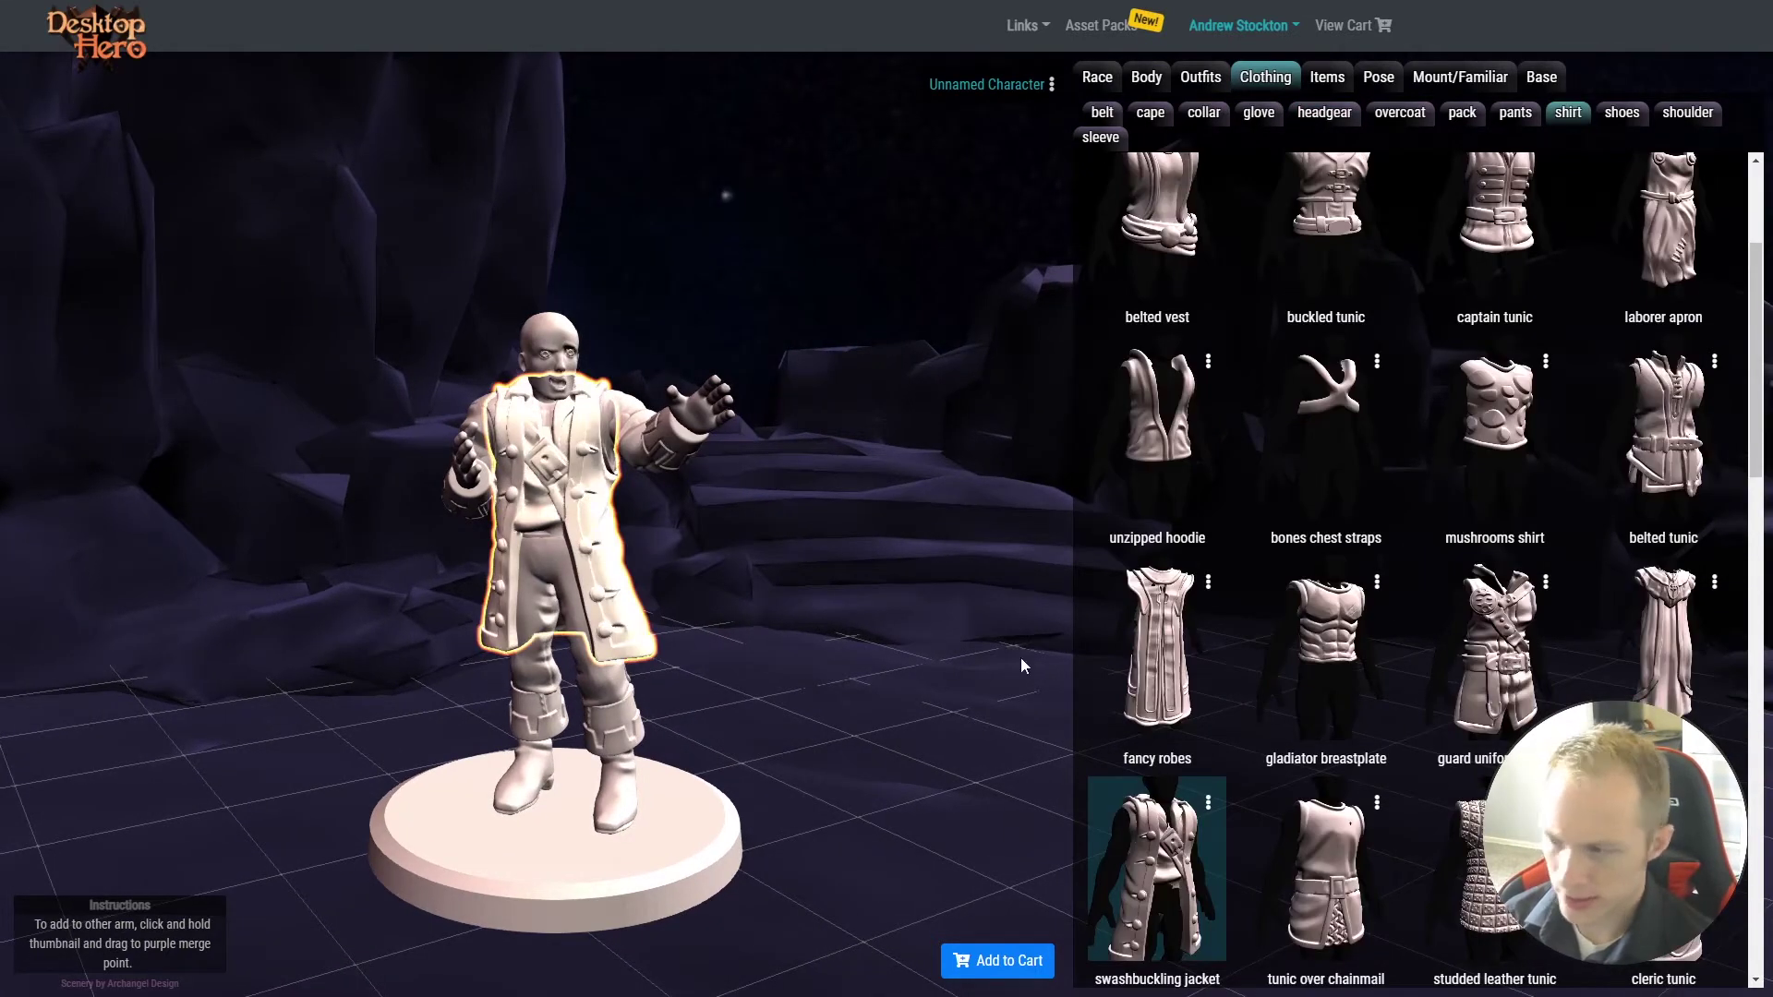
left_click_drag(807, 654, 1003, 684)
scroll(1535, 619, "down", 3)
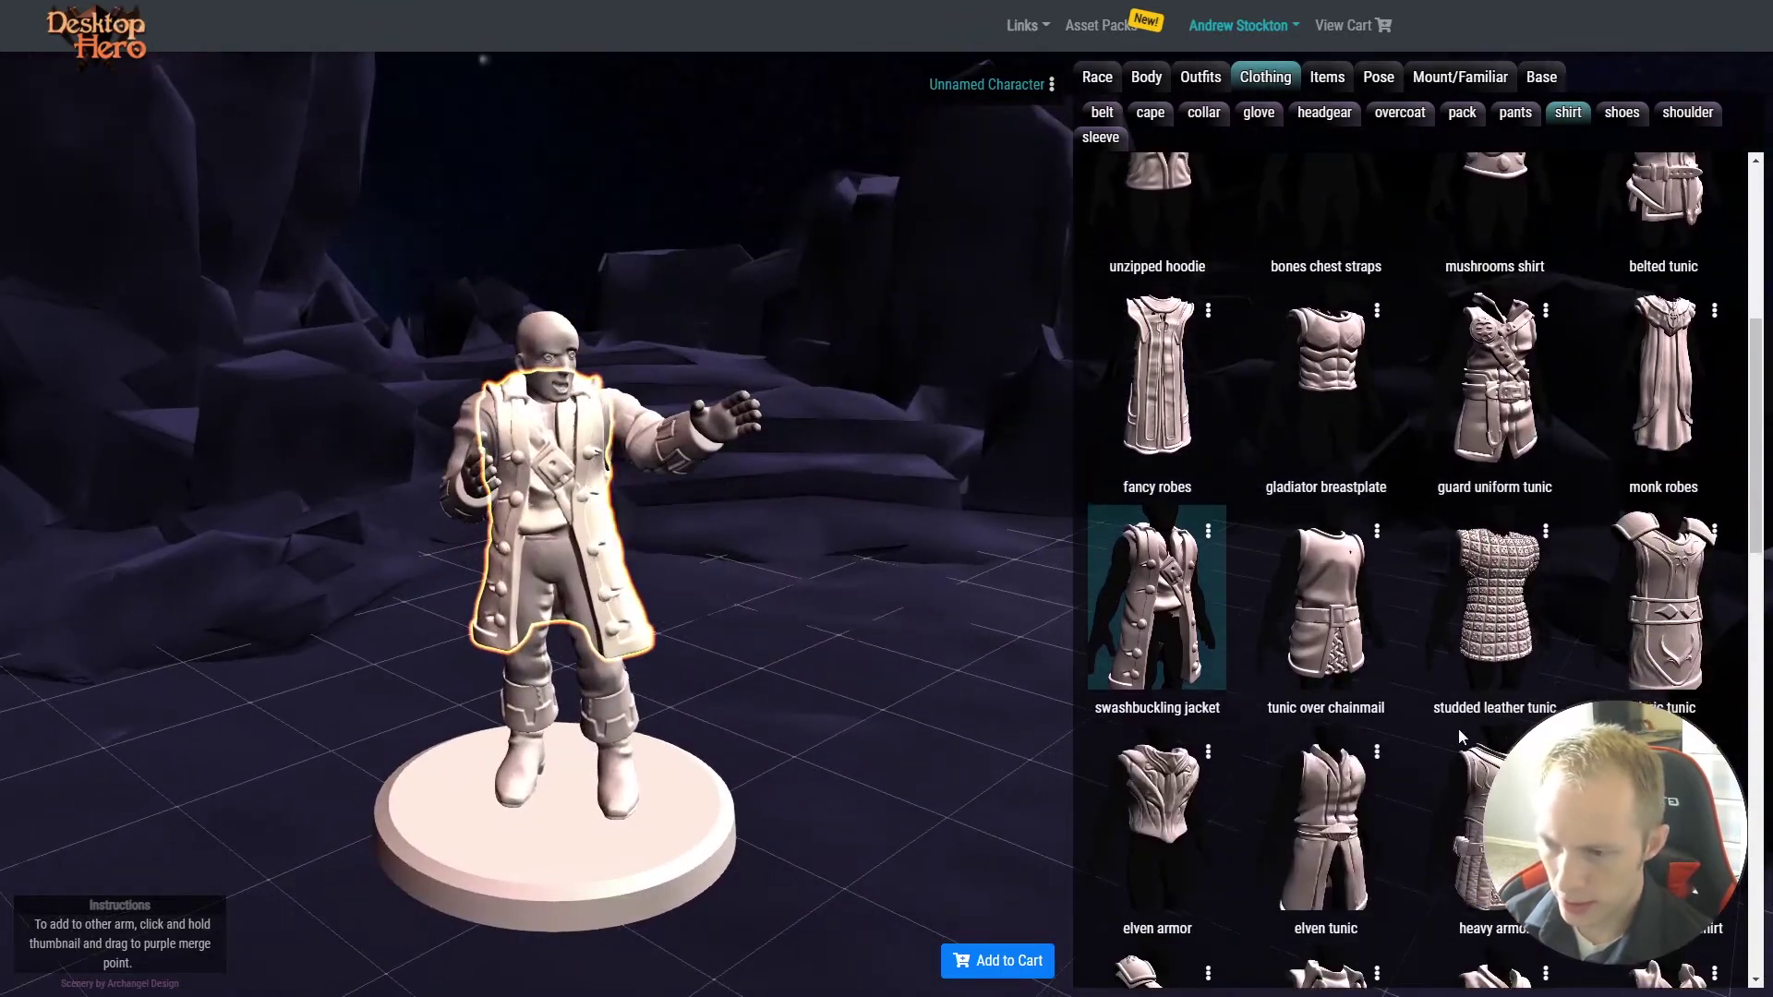
left_click(1502, 588)
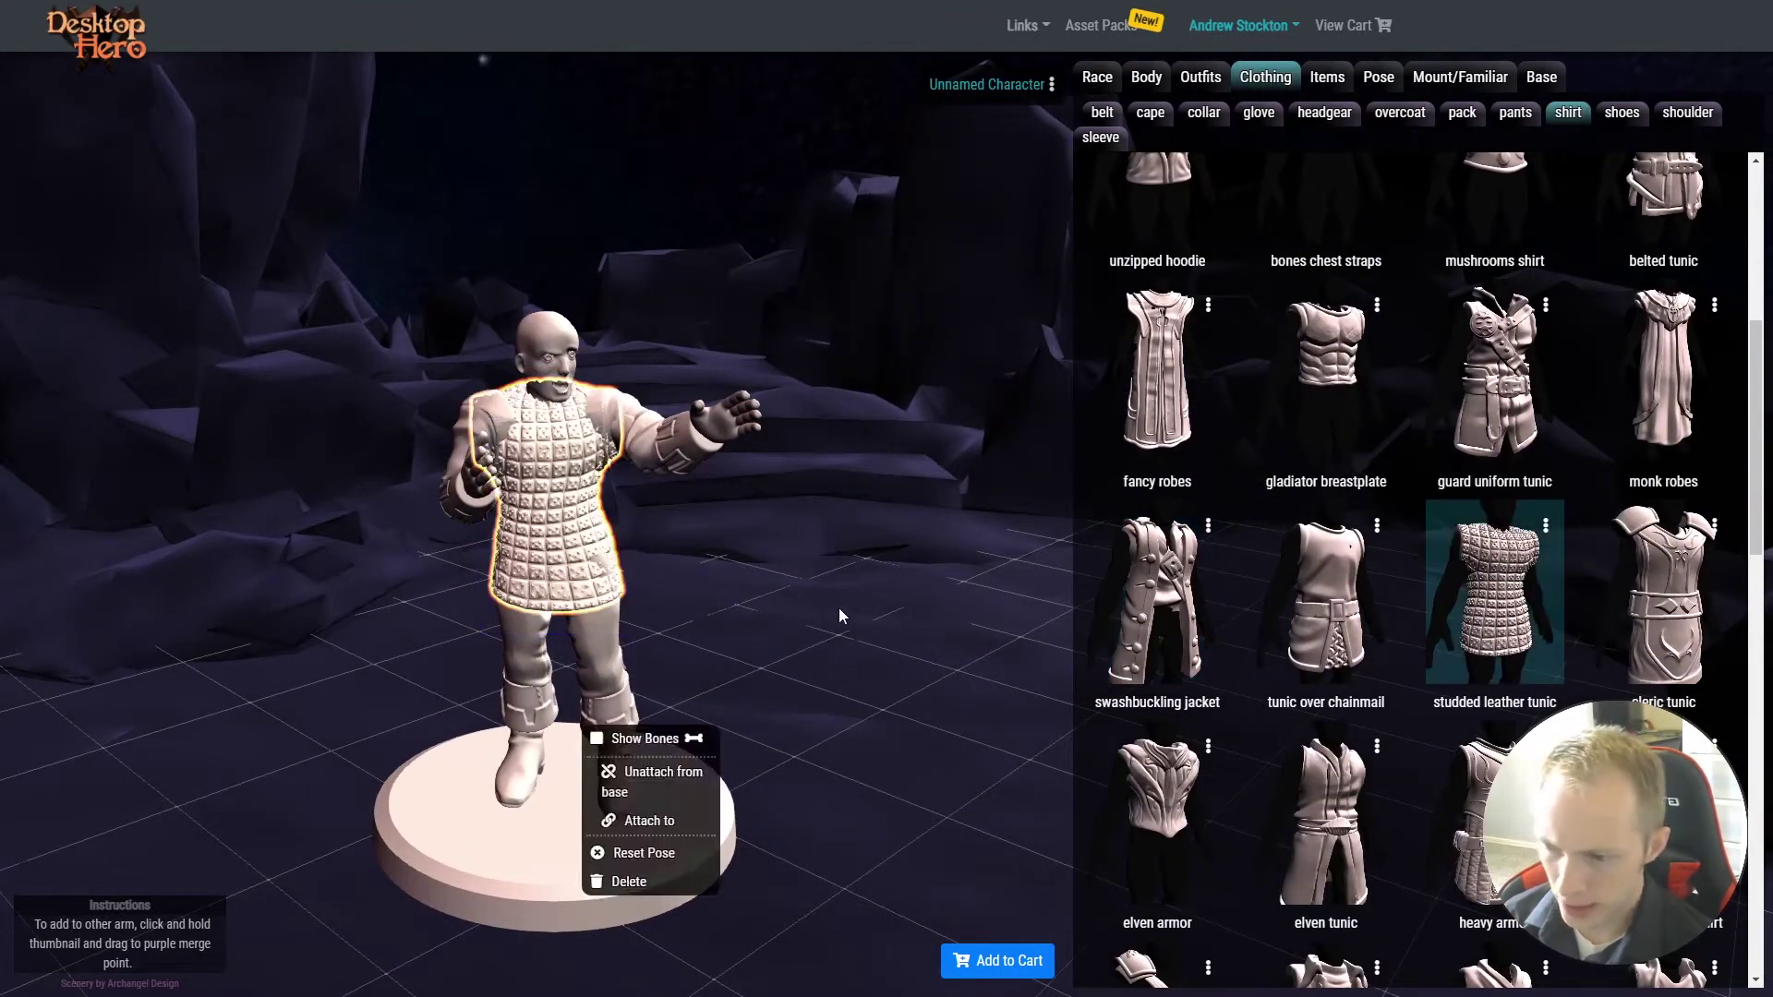
Give the character chainmail sleeves and replace the studded leather tunic with the heavy armor
scroll(1455, 773, "down", 3)
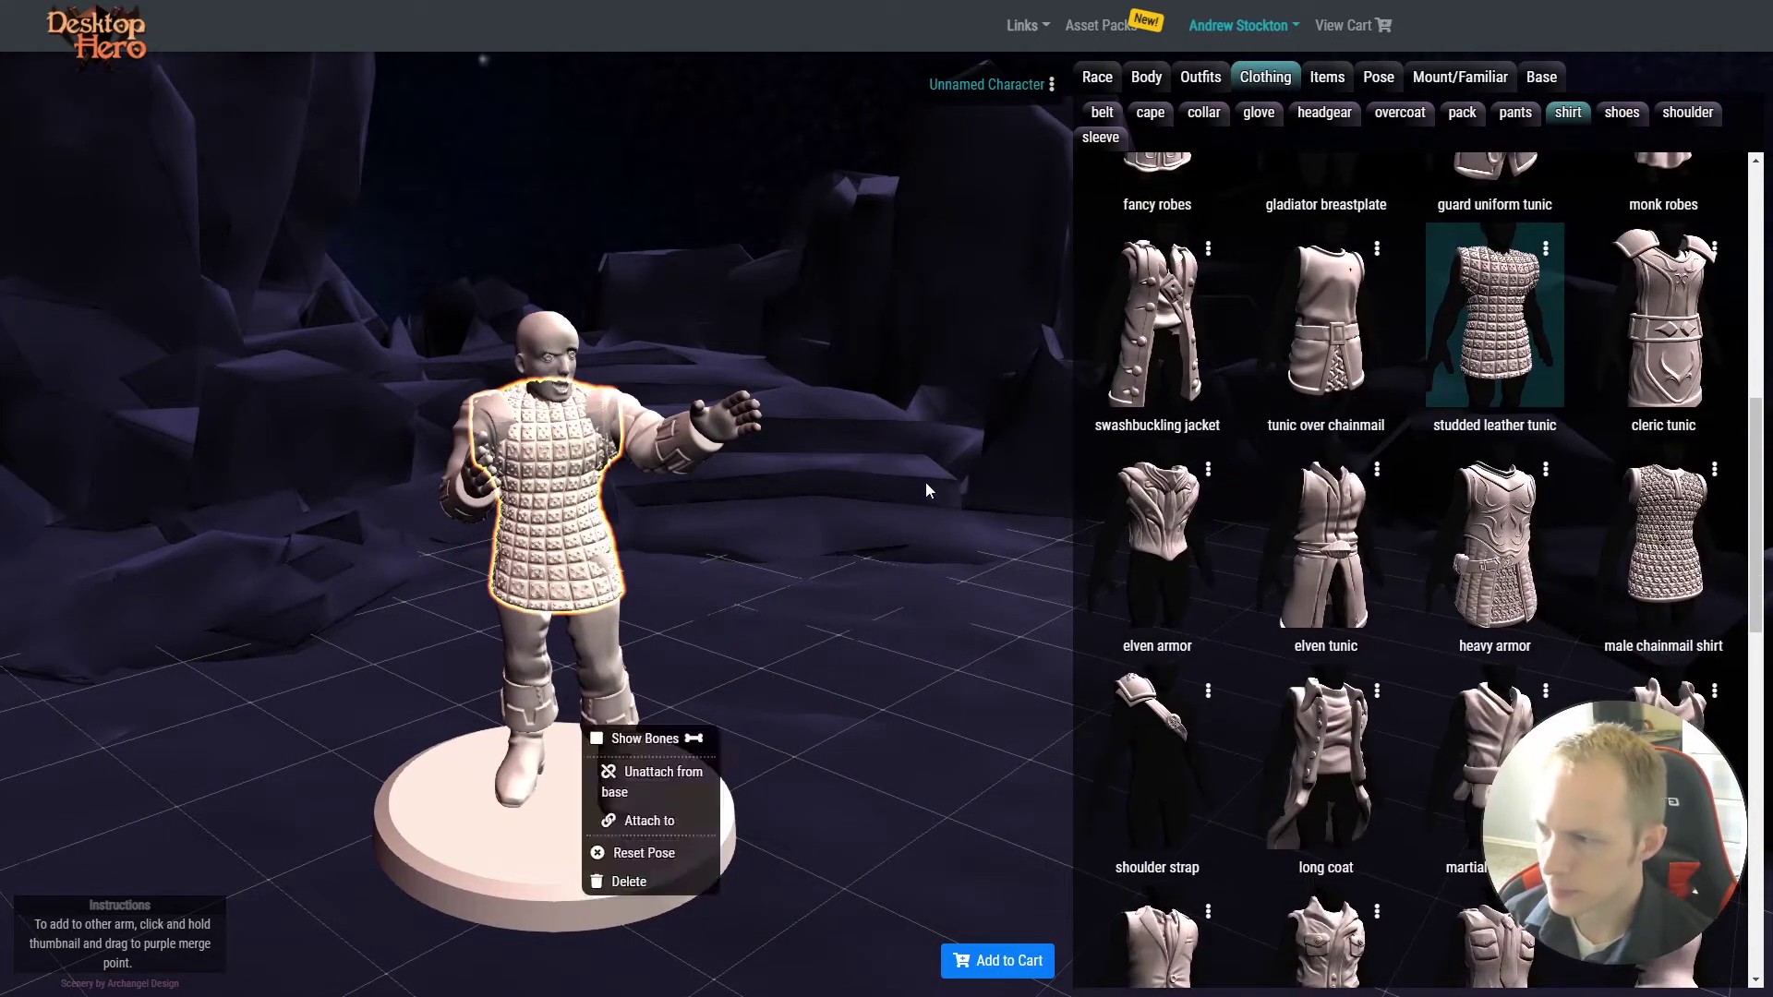
right_click(692, 489)
left_click_drag(783, 625, 890, 503)
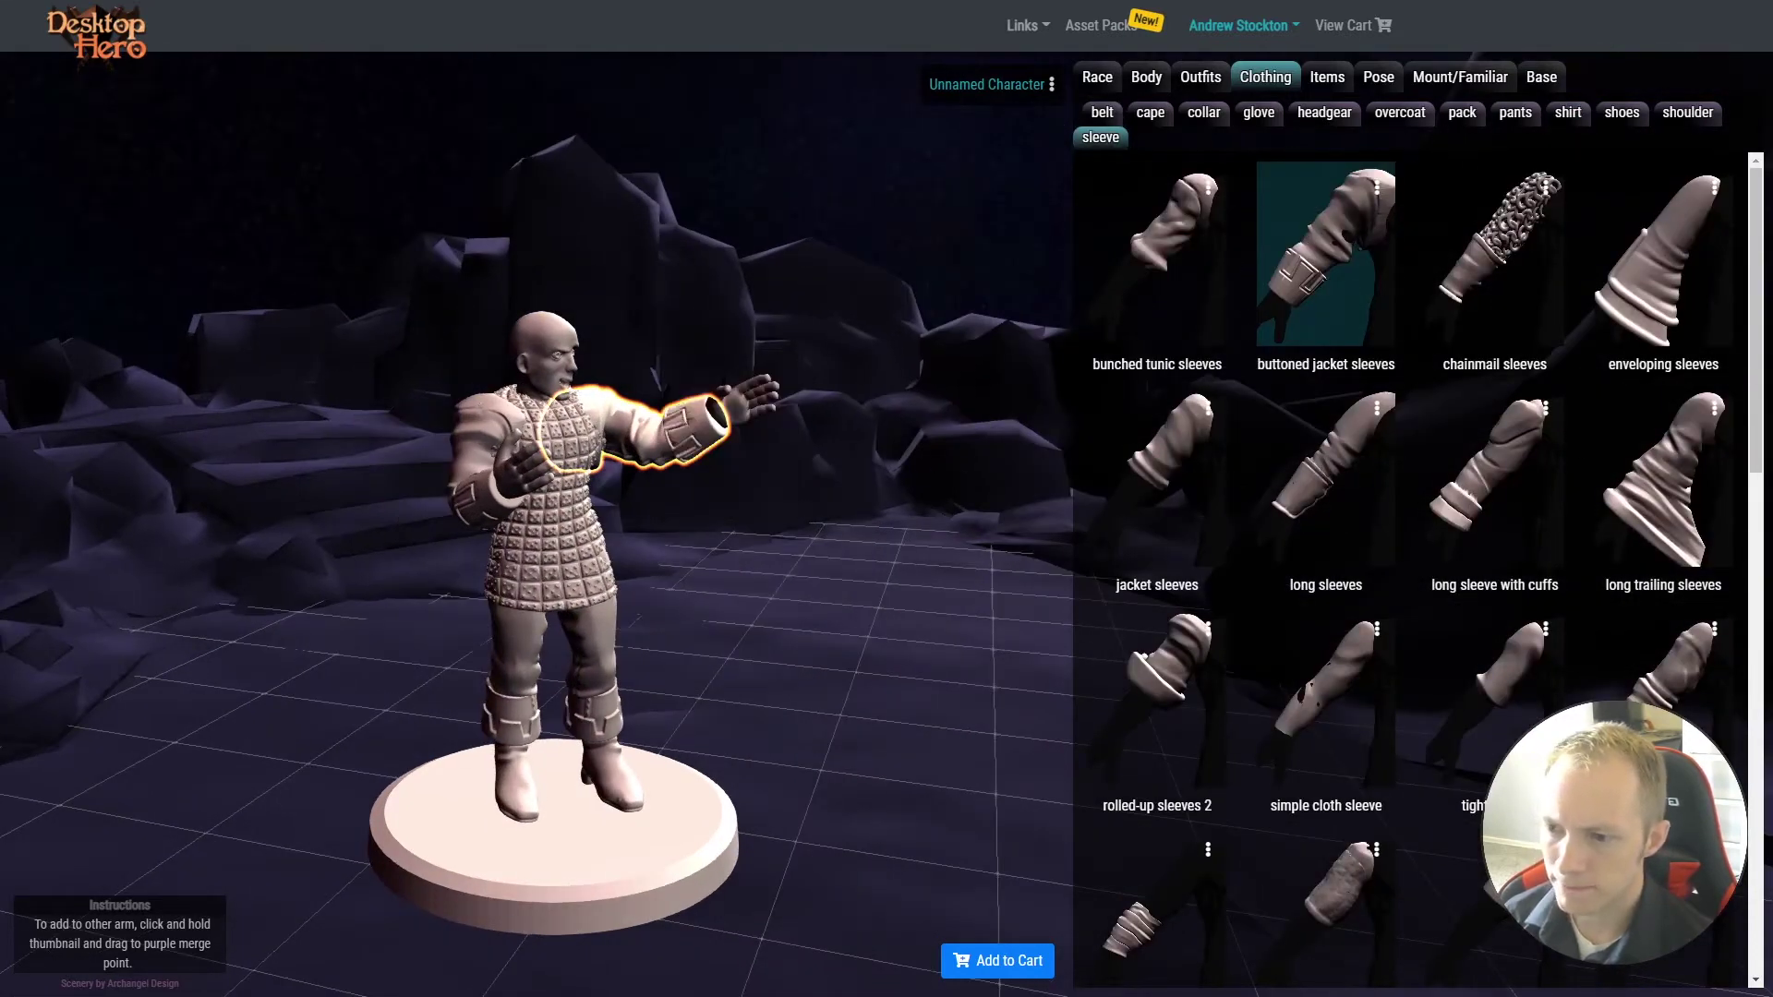
scroll(1330, 862, "down", 5)
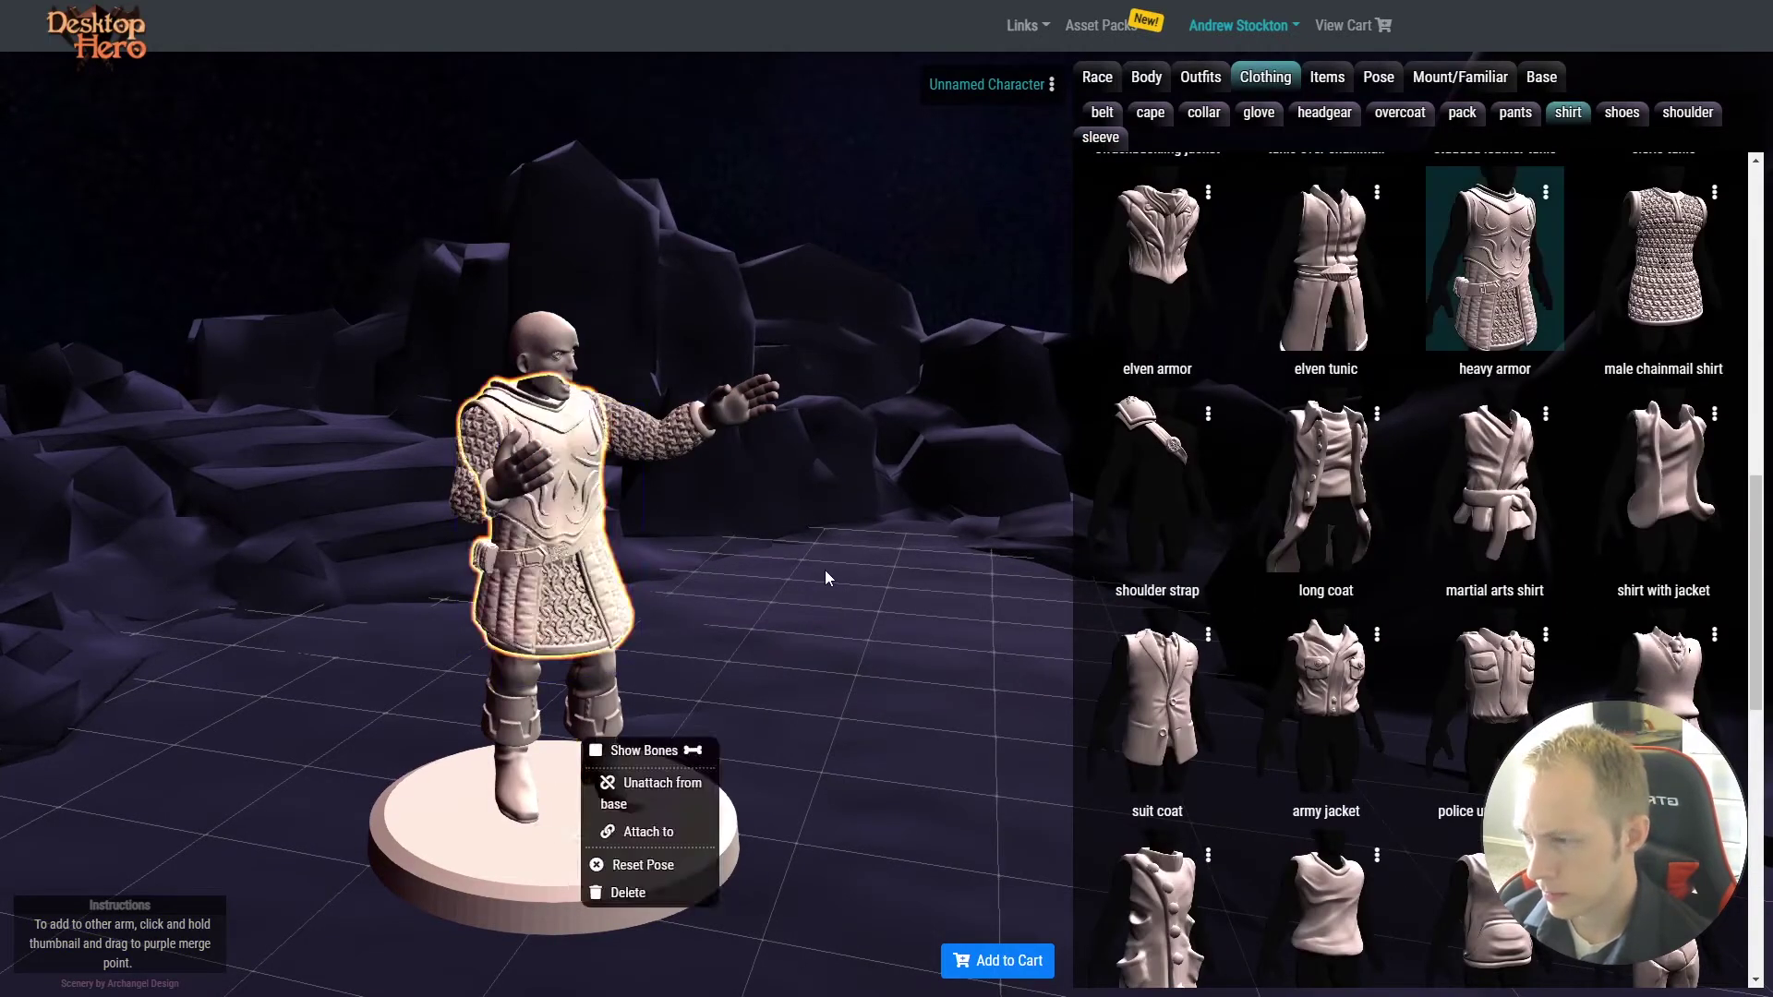
left_click(827, 575)
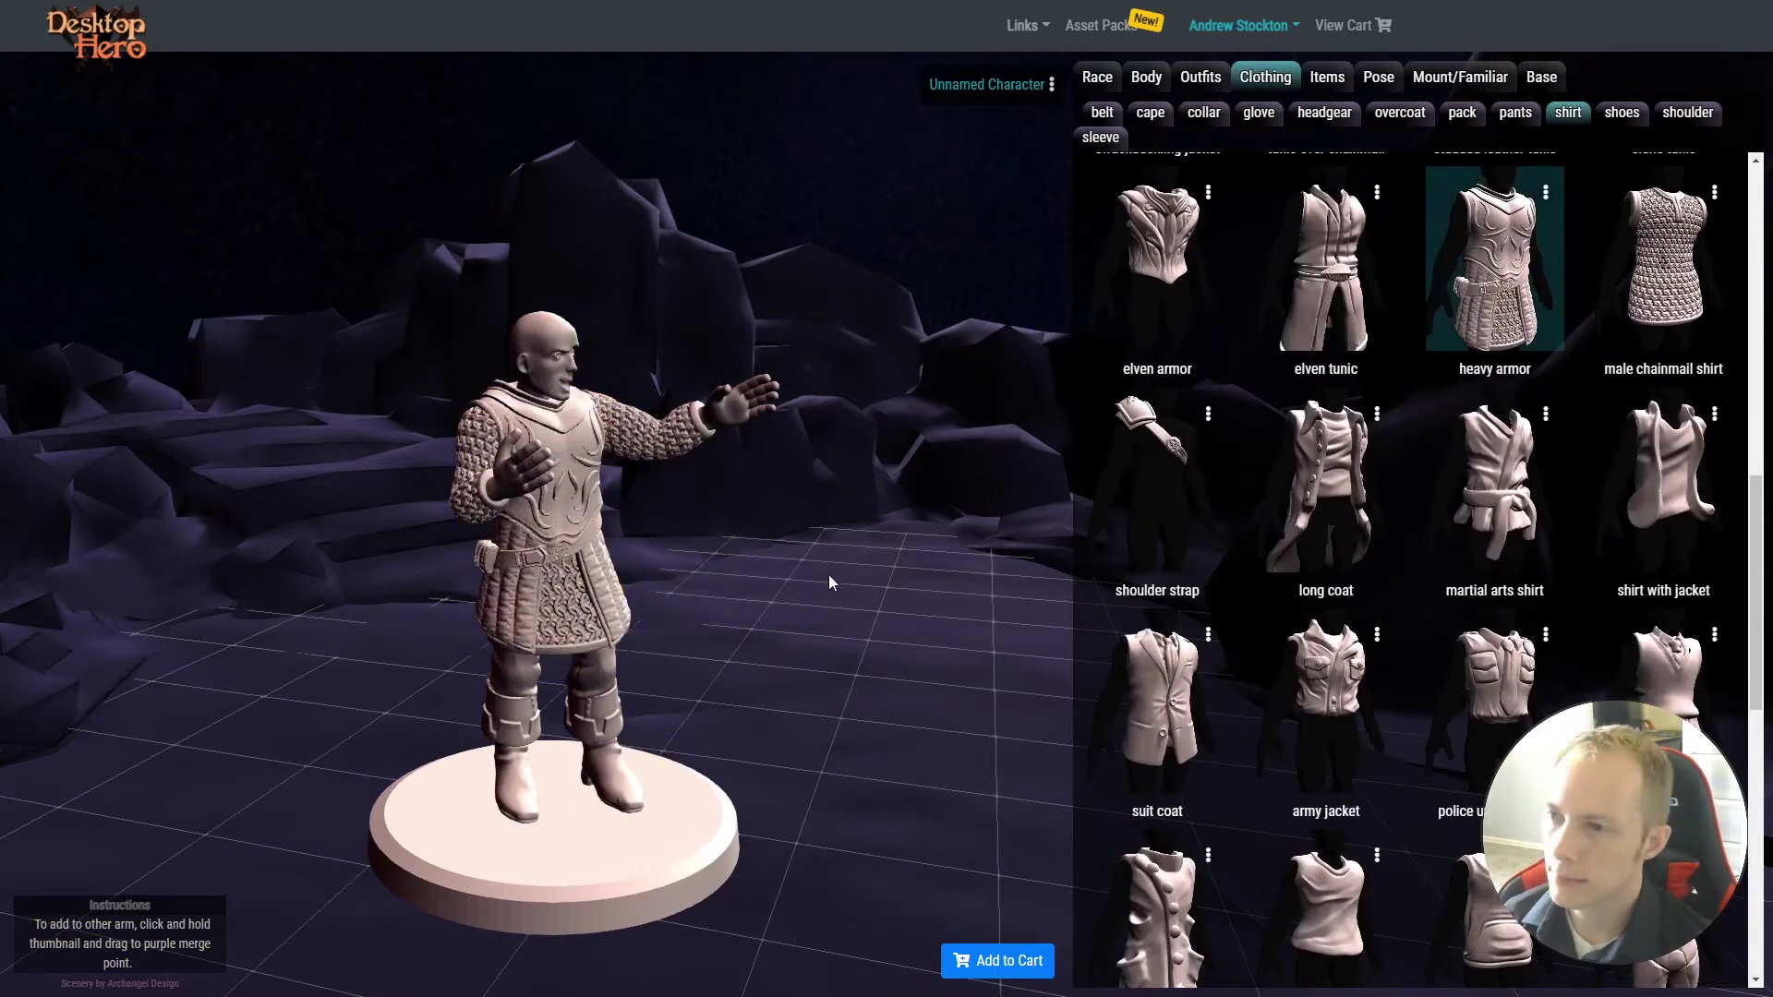
Try the fedora on the character, and put the simple sorcerer hood on its head instead
left_click(1324, 112)
left_click(1326, 813)
scroll(1323, 817, "down", 6)
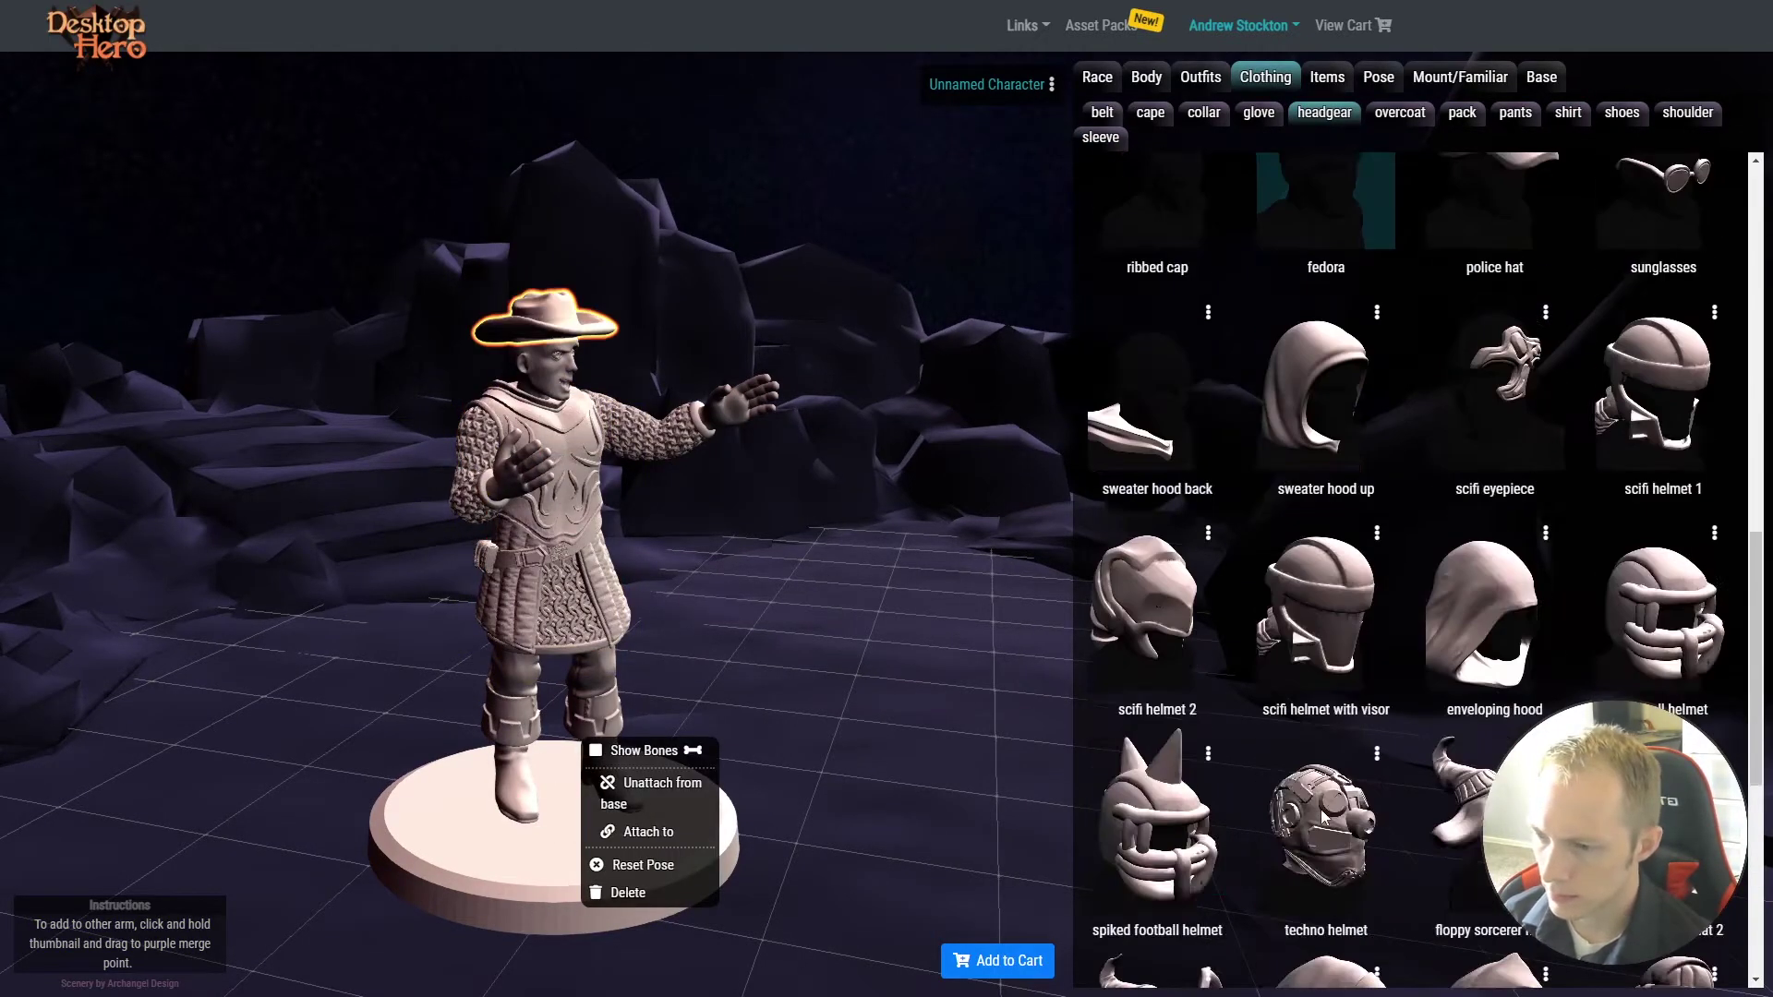
scroll(1324, 818, "down", 5)
left_click(1325, 813)
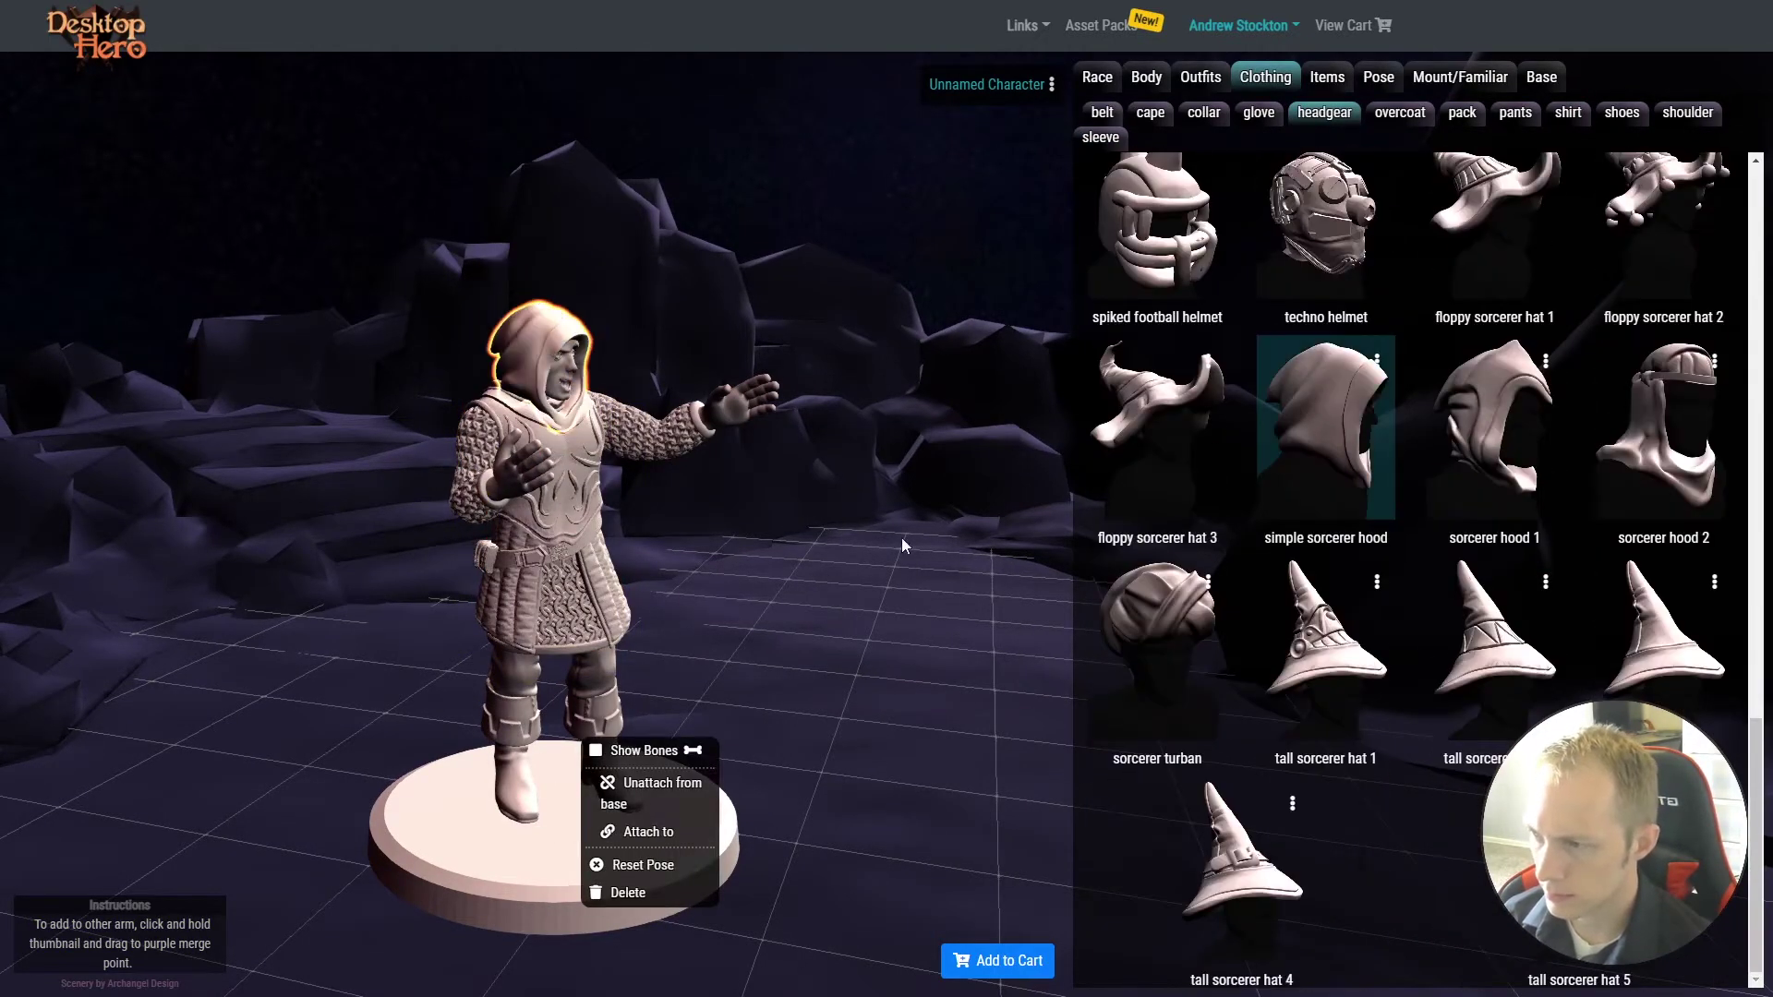
Browse the handheld items, including the arcane, axe, club and flail categories
left_click(1328, 78)
scroll(1420, 475, "down", 1)
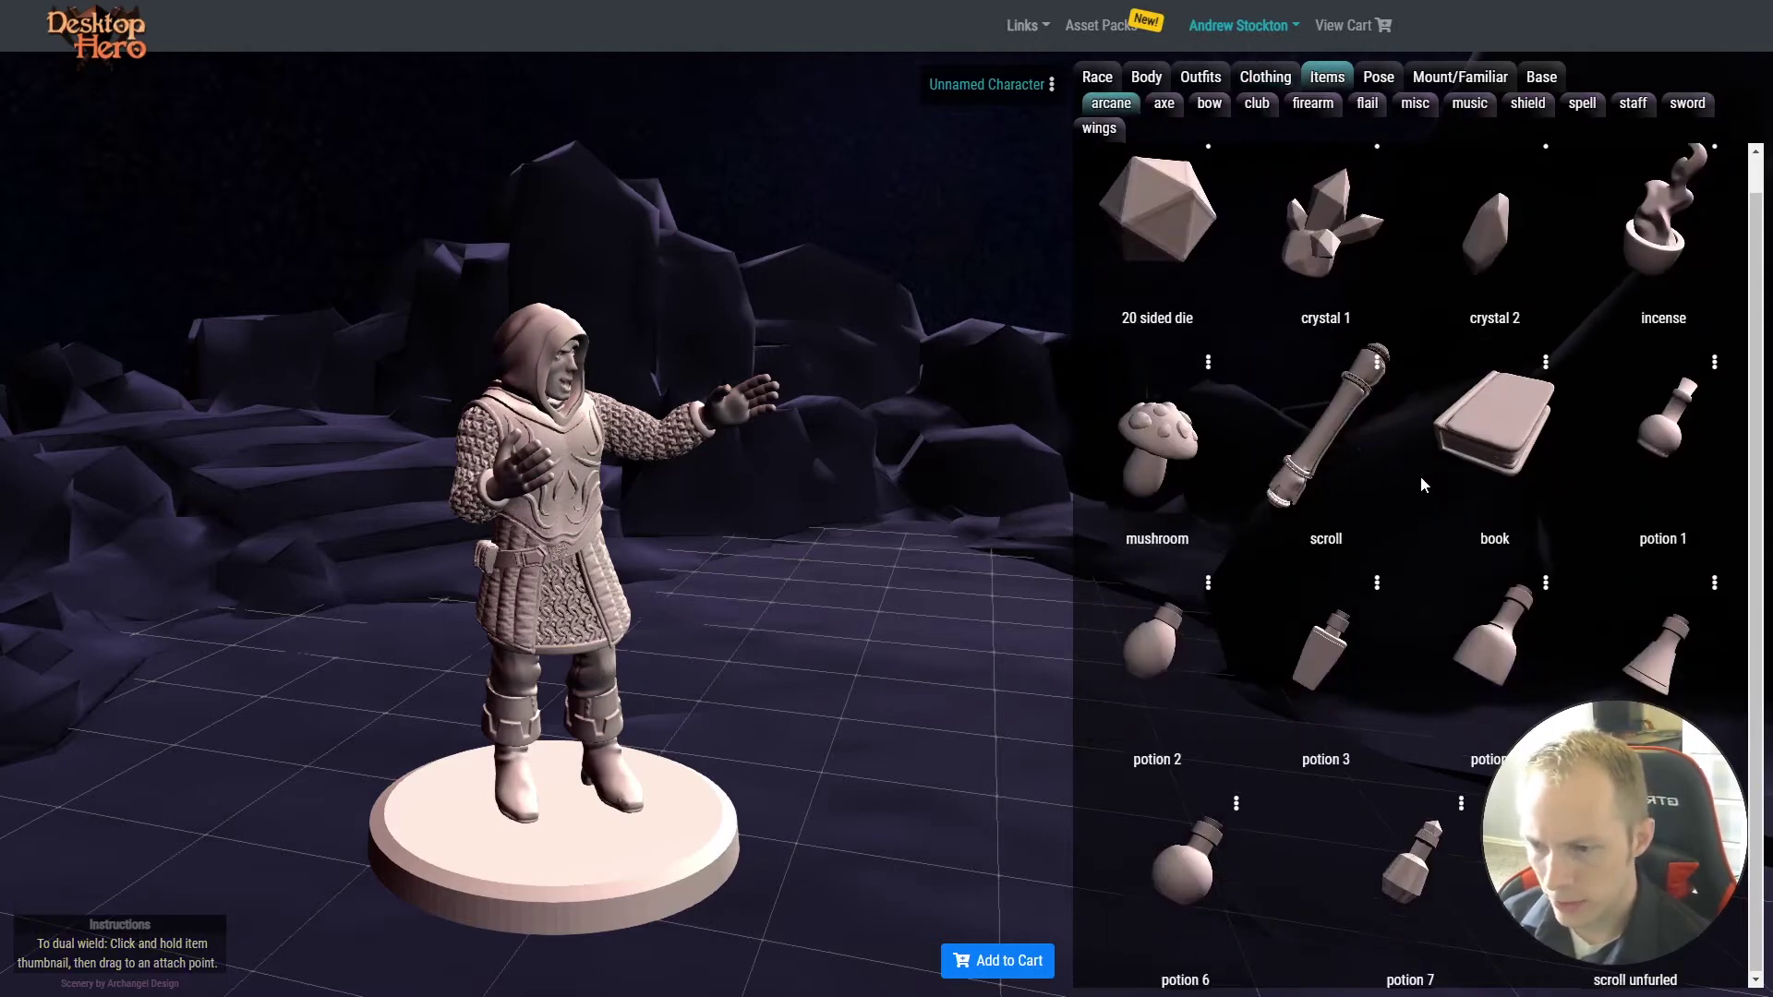
scroll(1420, 475, "up", 1)
left_click(1164, 103)
left_click(1257, 103)
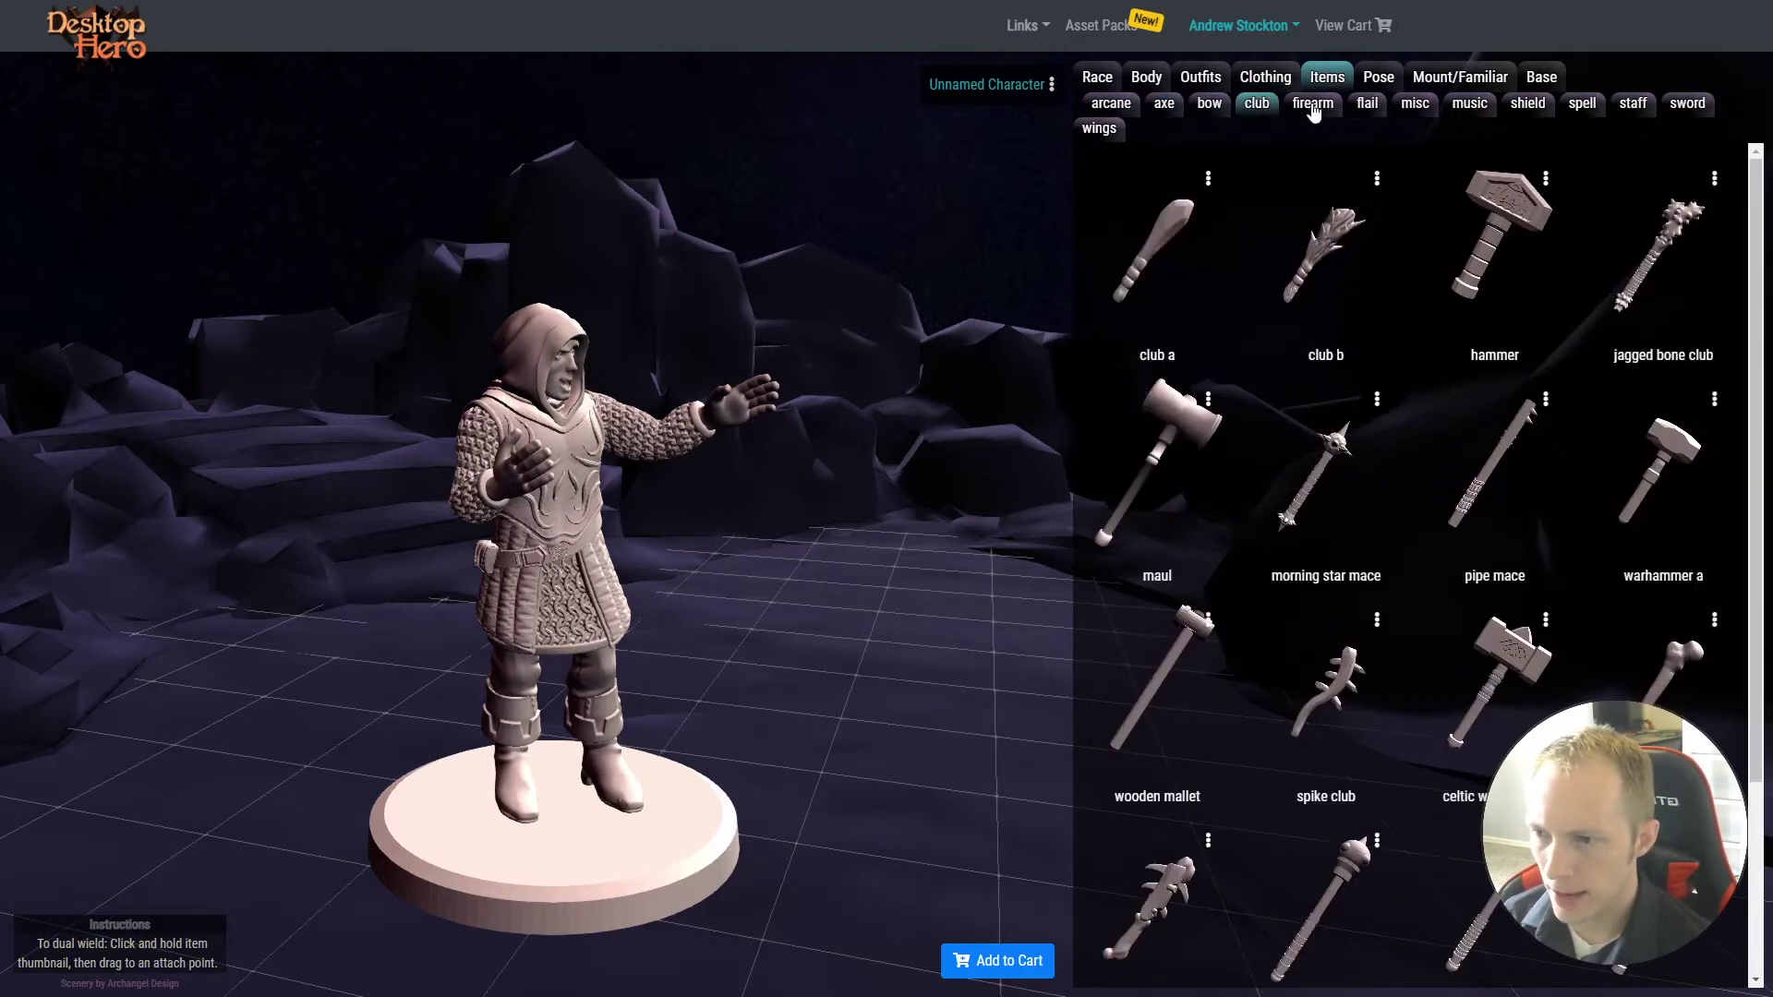
left_click(1366, 103)
left_click(1111, 103)
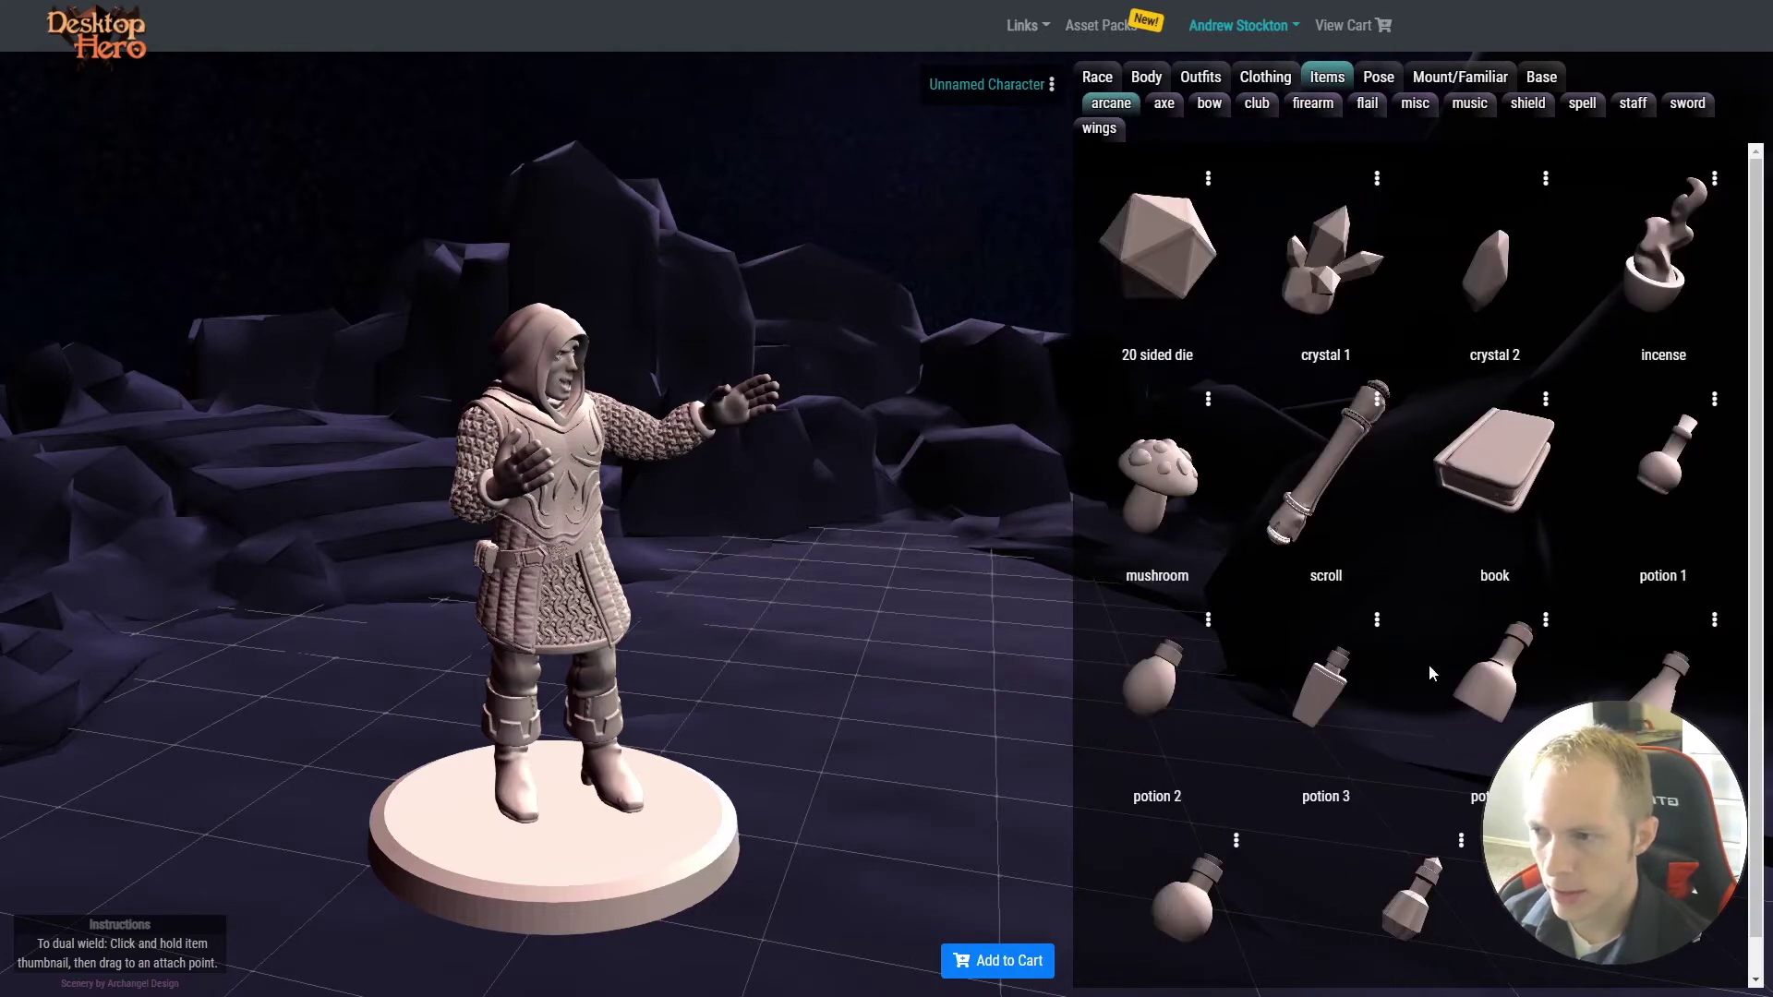
Place the 20 sided die in the character's outstretched hand and view the figure
left_click(1161, 262)
left_click_drag(908, 482, 831, 515)
left_click(712, 412)
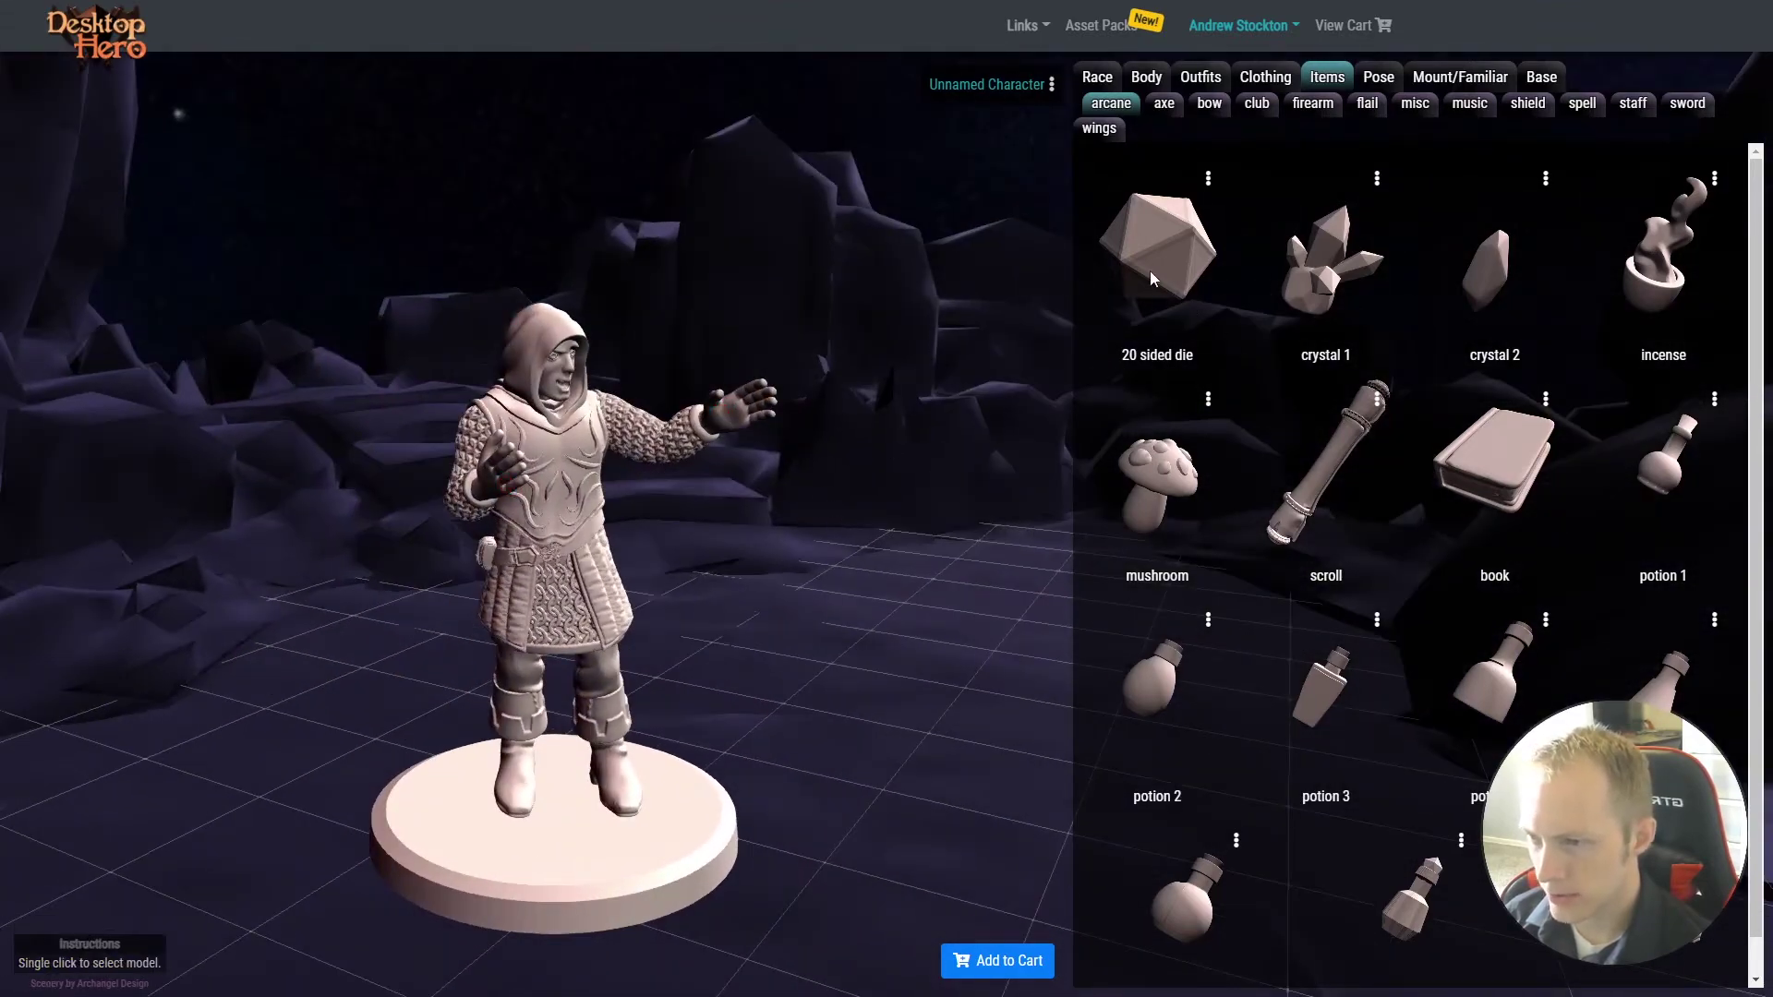
left_click(1149, 270)
left_click(721, 419)
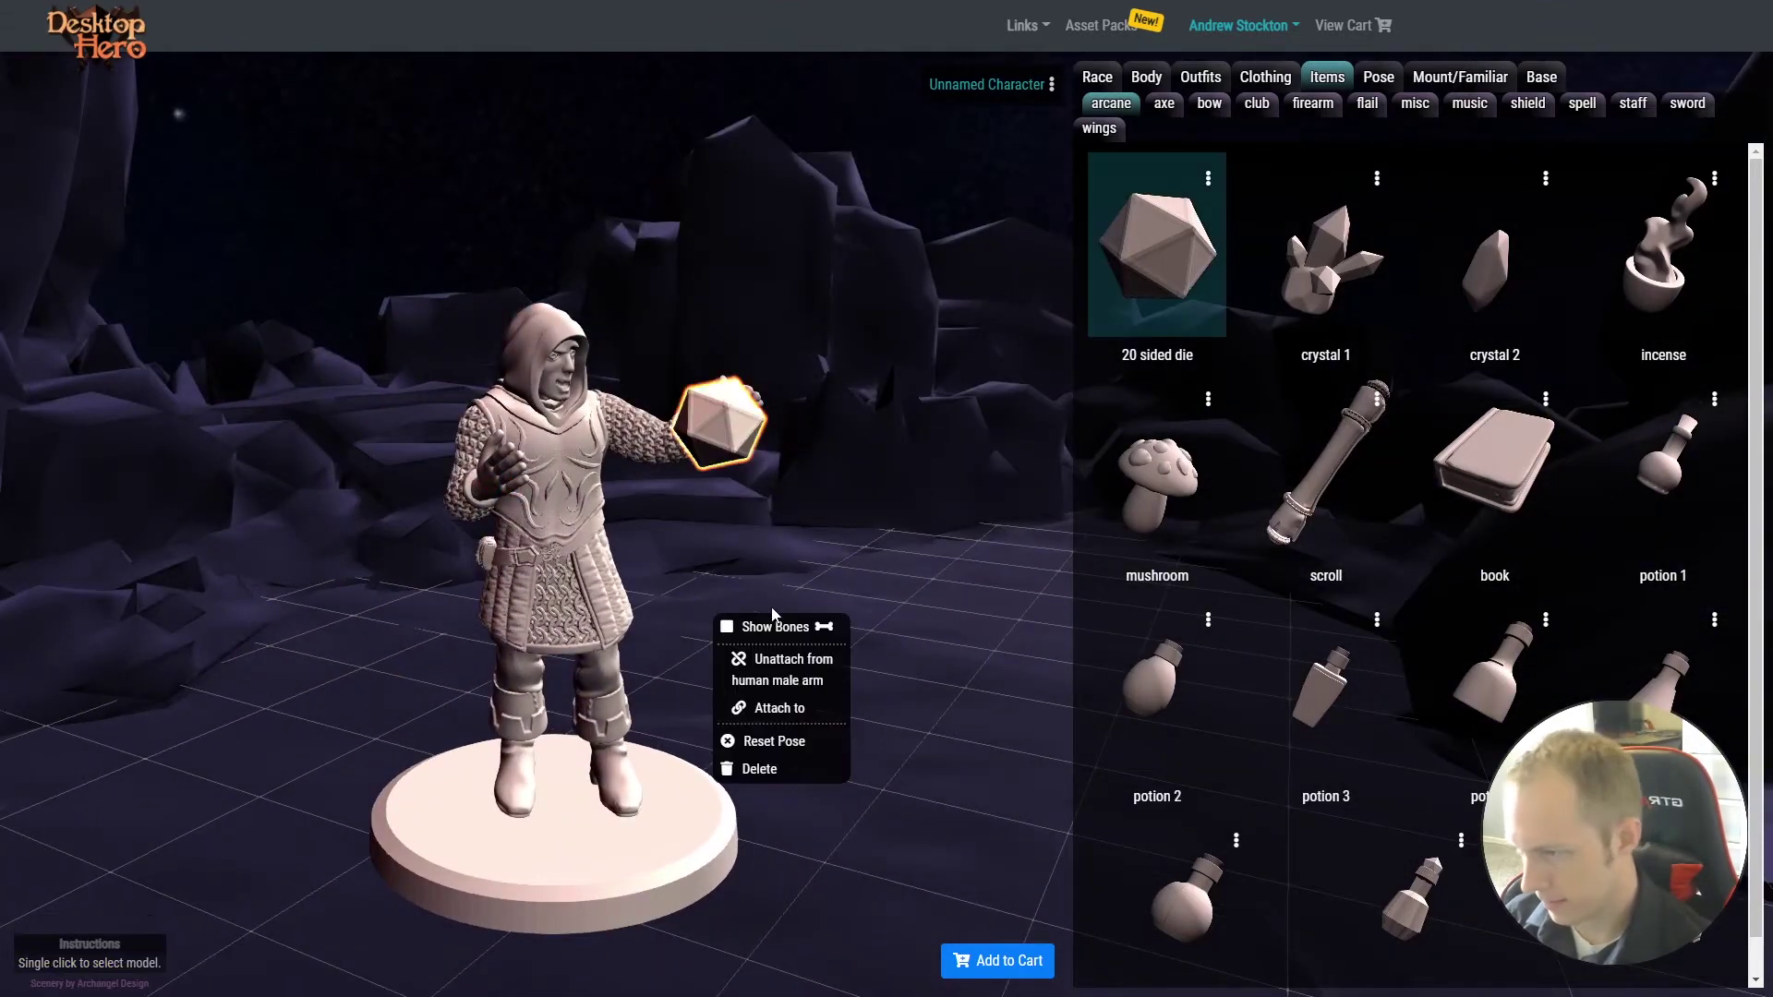
left_click(846, 546)
left_click_drag(861, 574, 1032, 420)
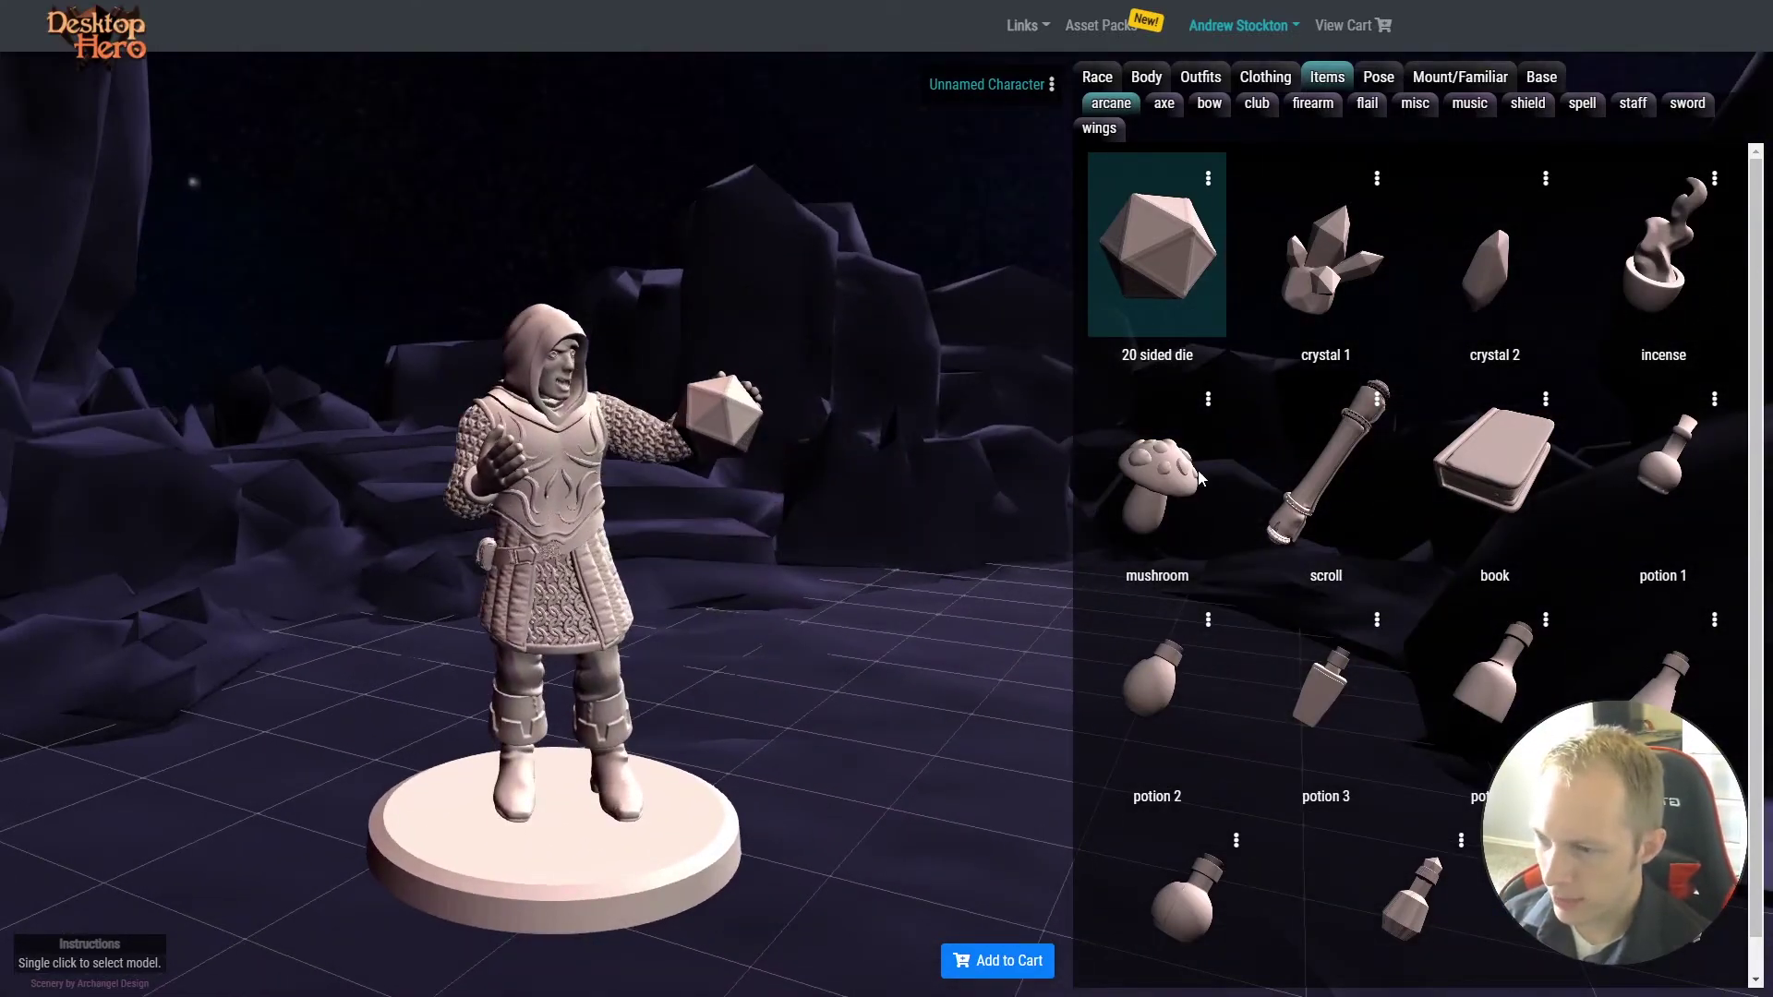
Replace the die in the outstretched hand with a book and attach a second book to the other hand
left_click(1504, 469)
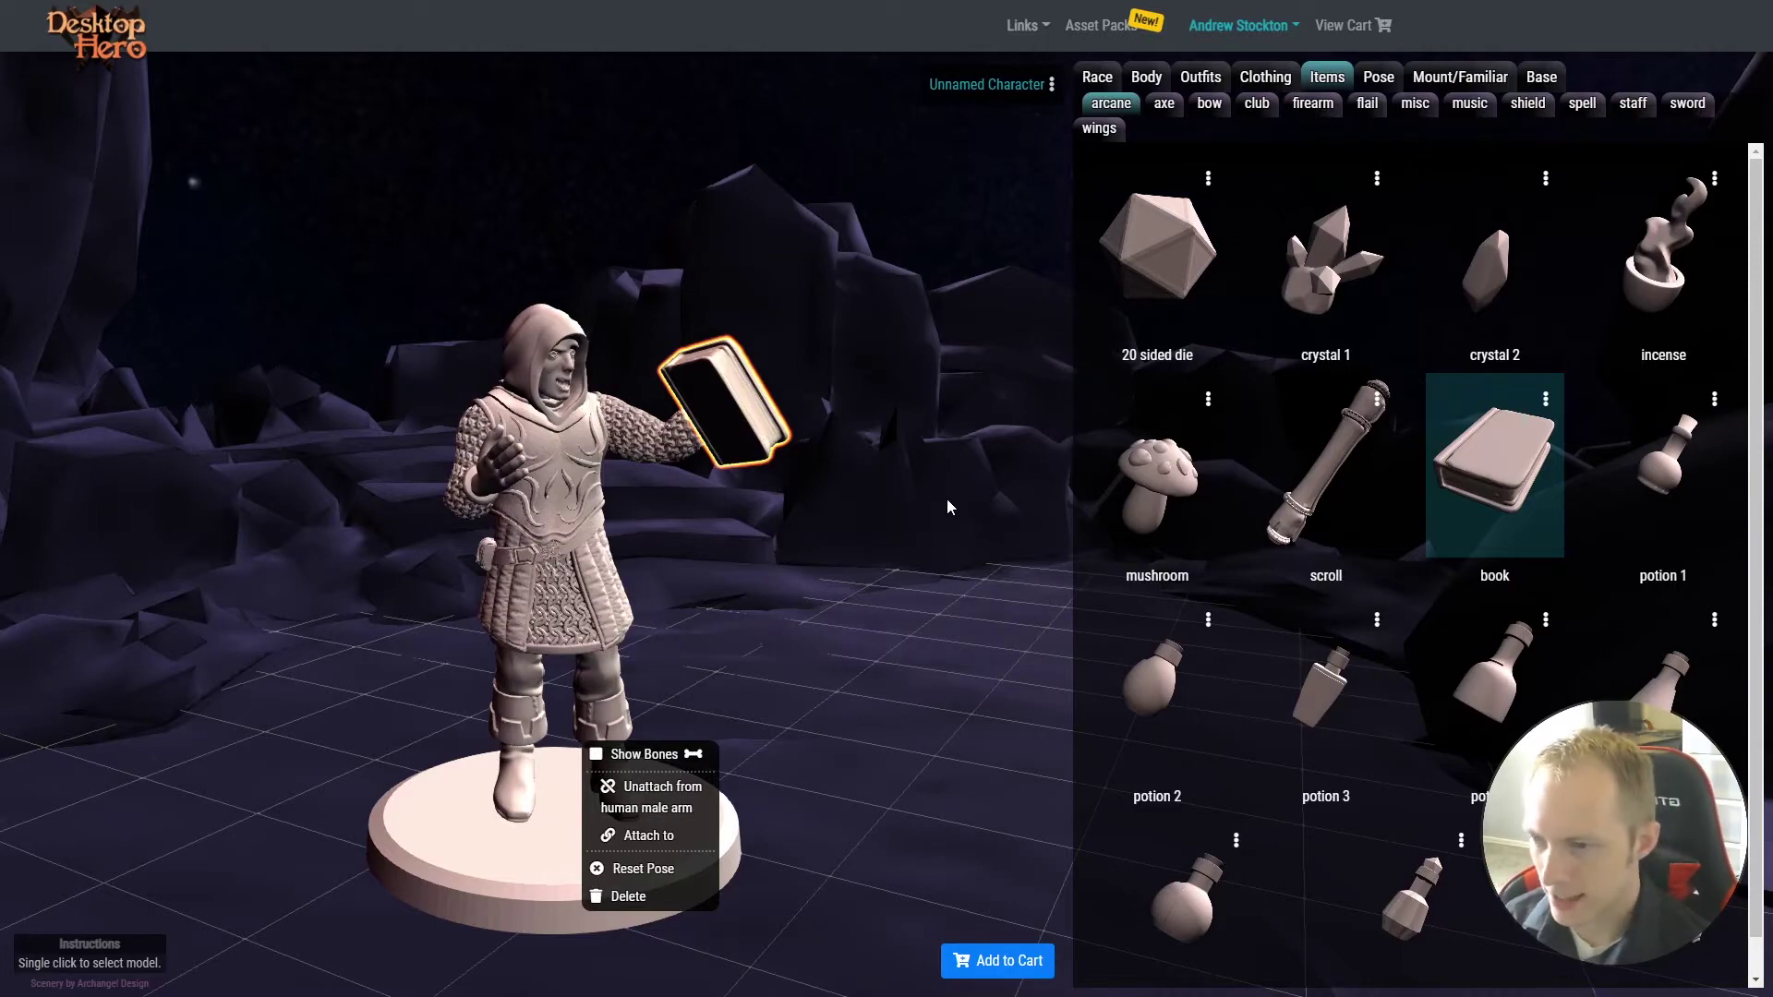
left_click(929, 521)
left_click_drag(929, 519, 960, 540)
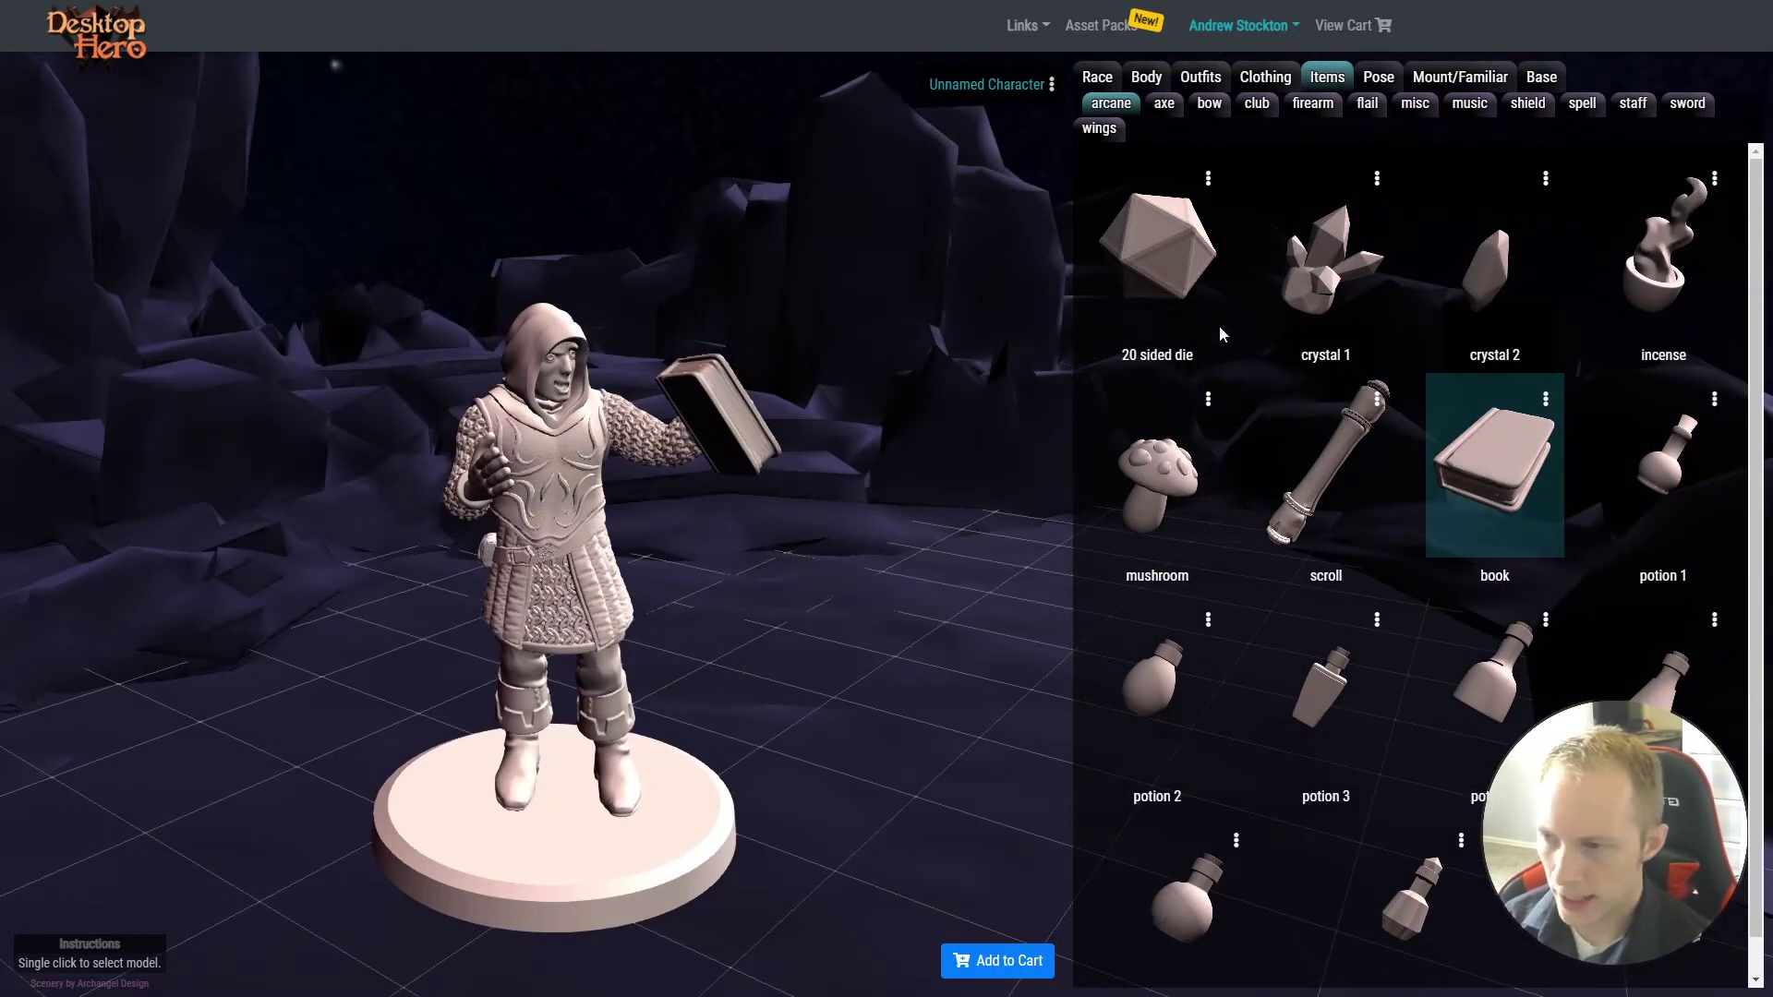
left_click(1505, 479)
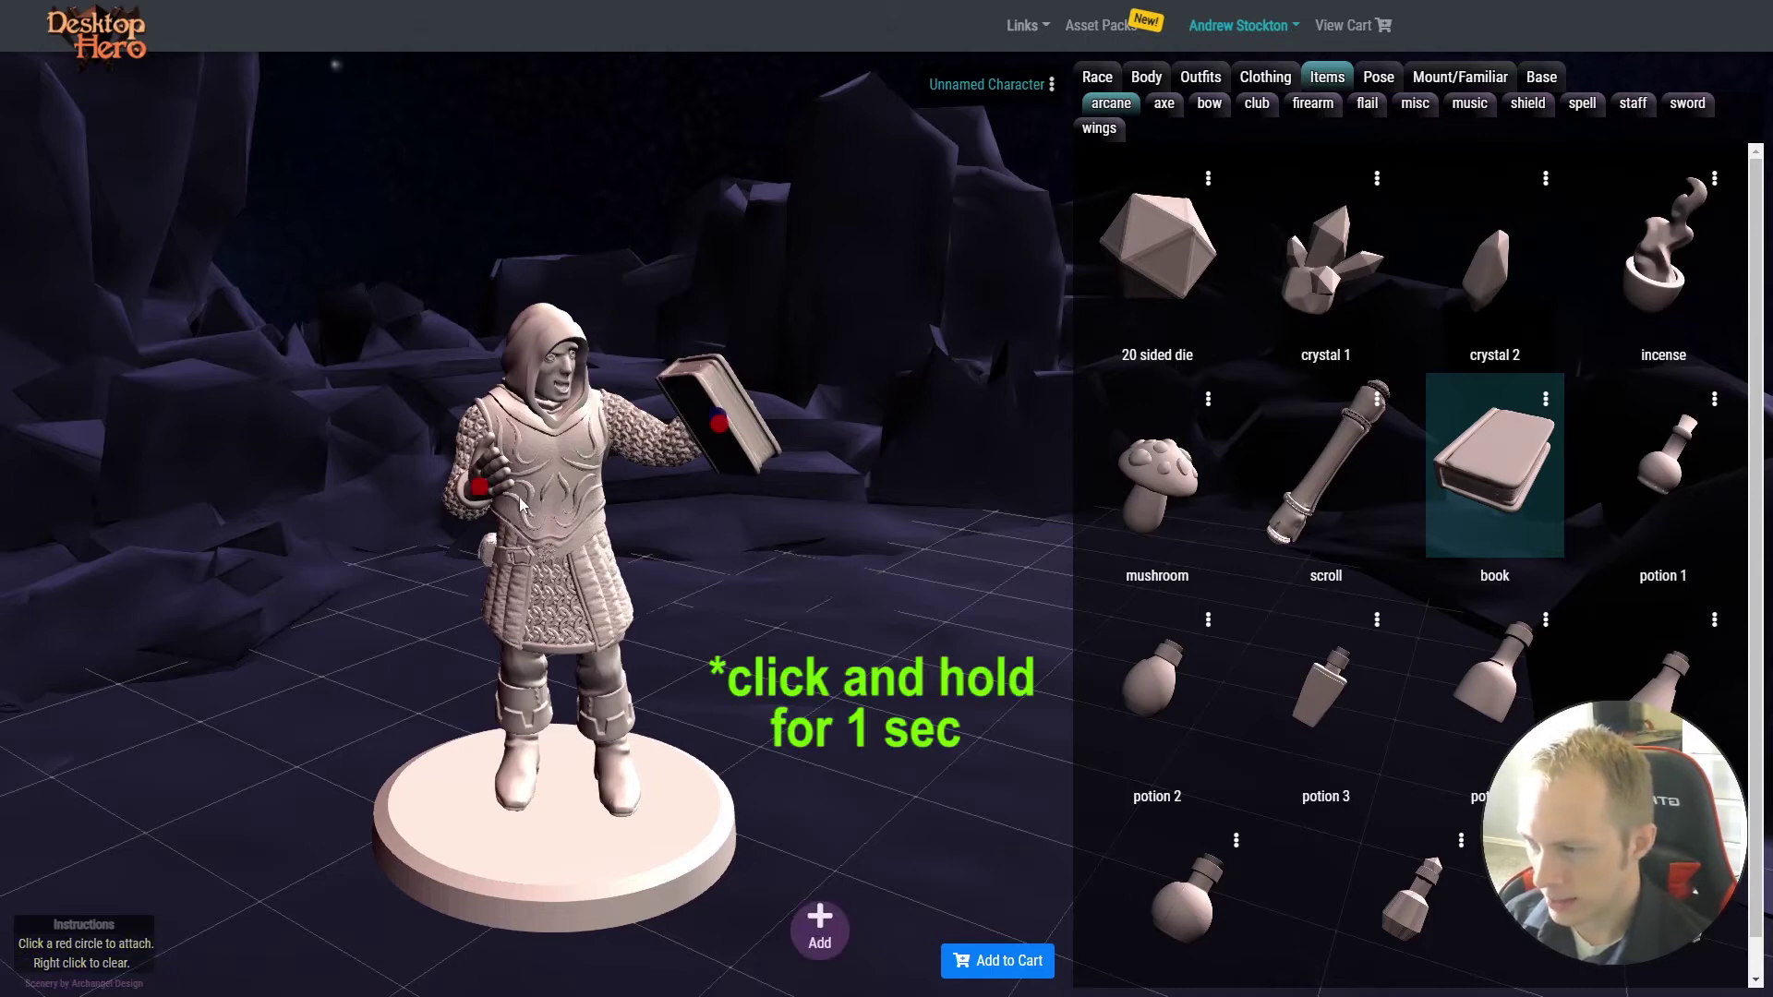
left_click(483, 493)
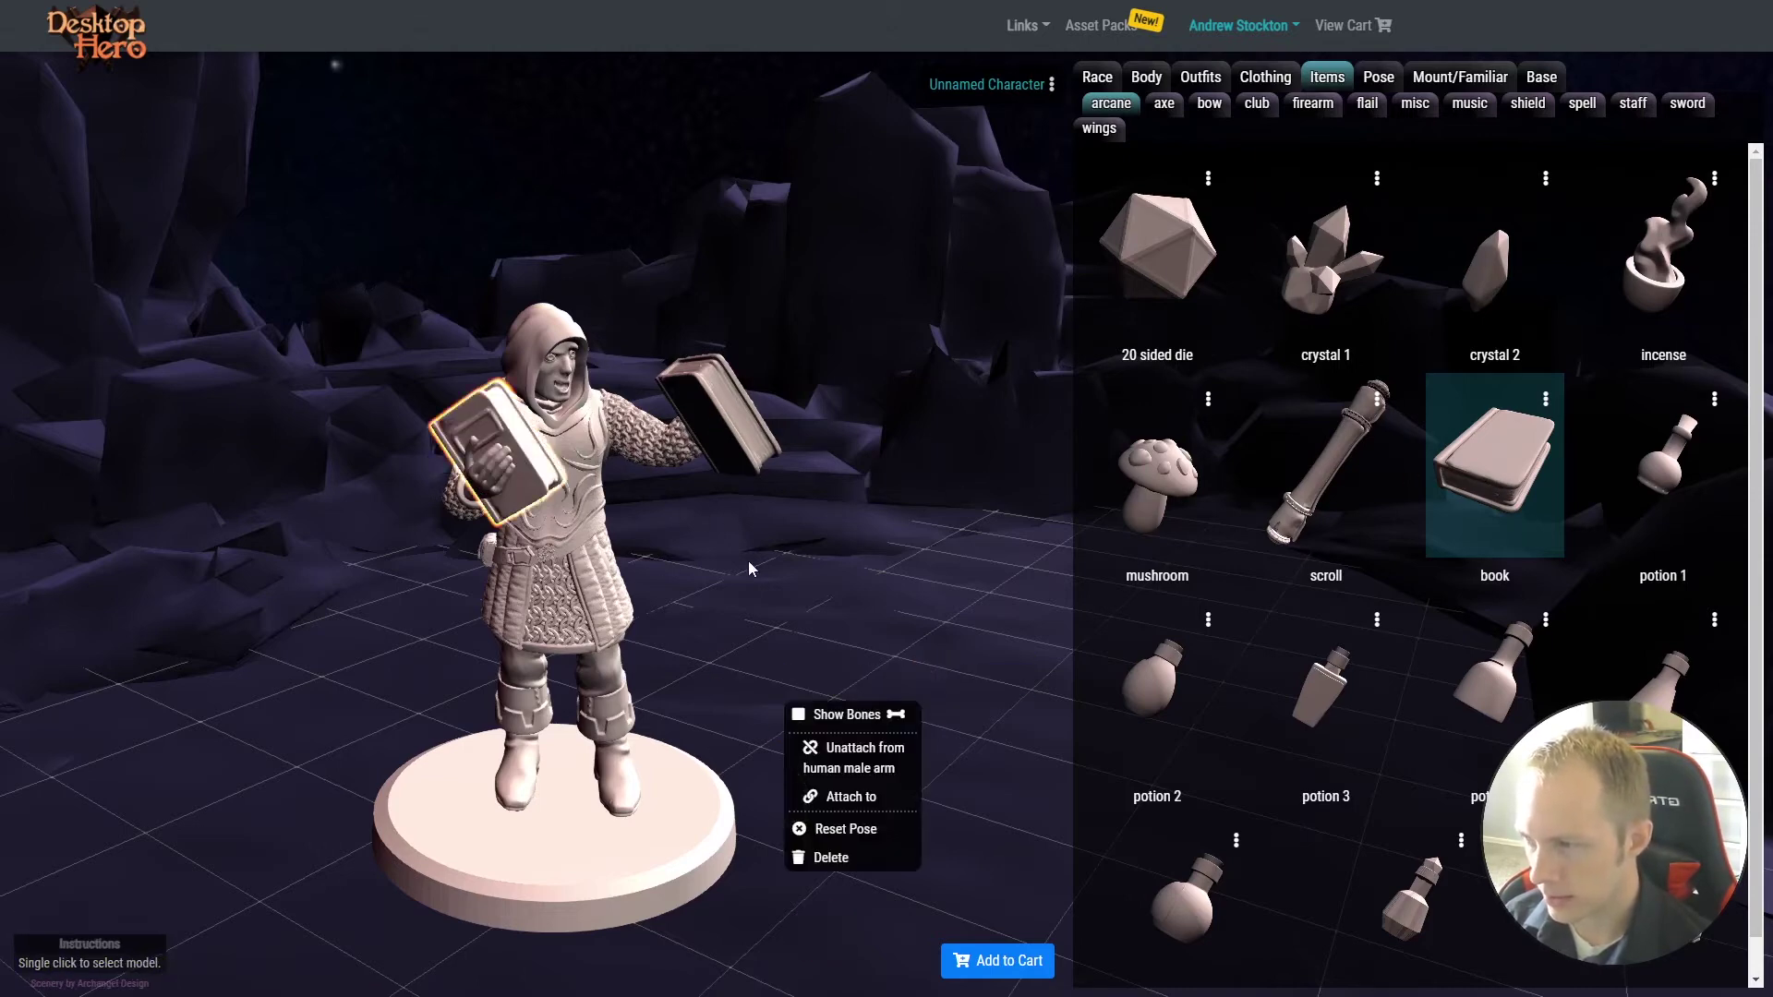
mouse_move(801, 582)
left_mouse_down()
mouse_move(564, 579)
mouse_move(785, 577)
left_mouse_up()
Try several potion bottles in place of the second book, ending with the cone-shaped flask
scroll(1186, 784, "down", 1)
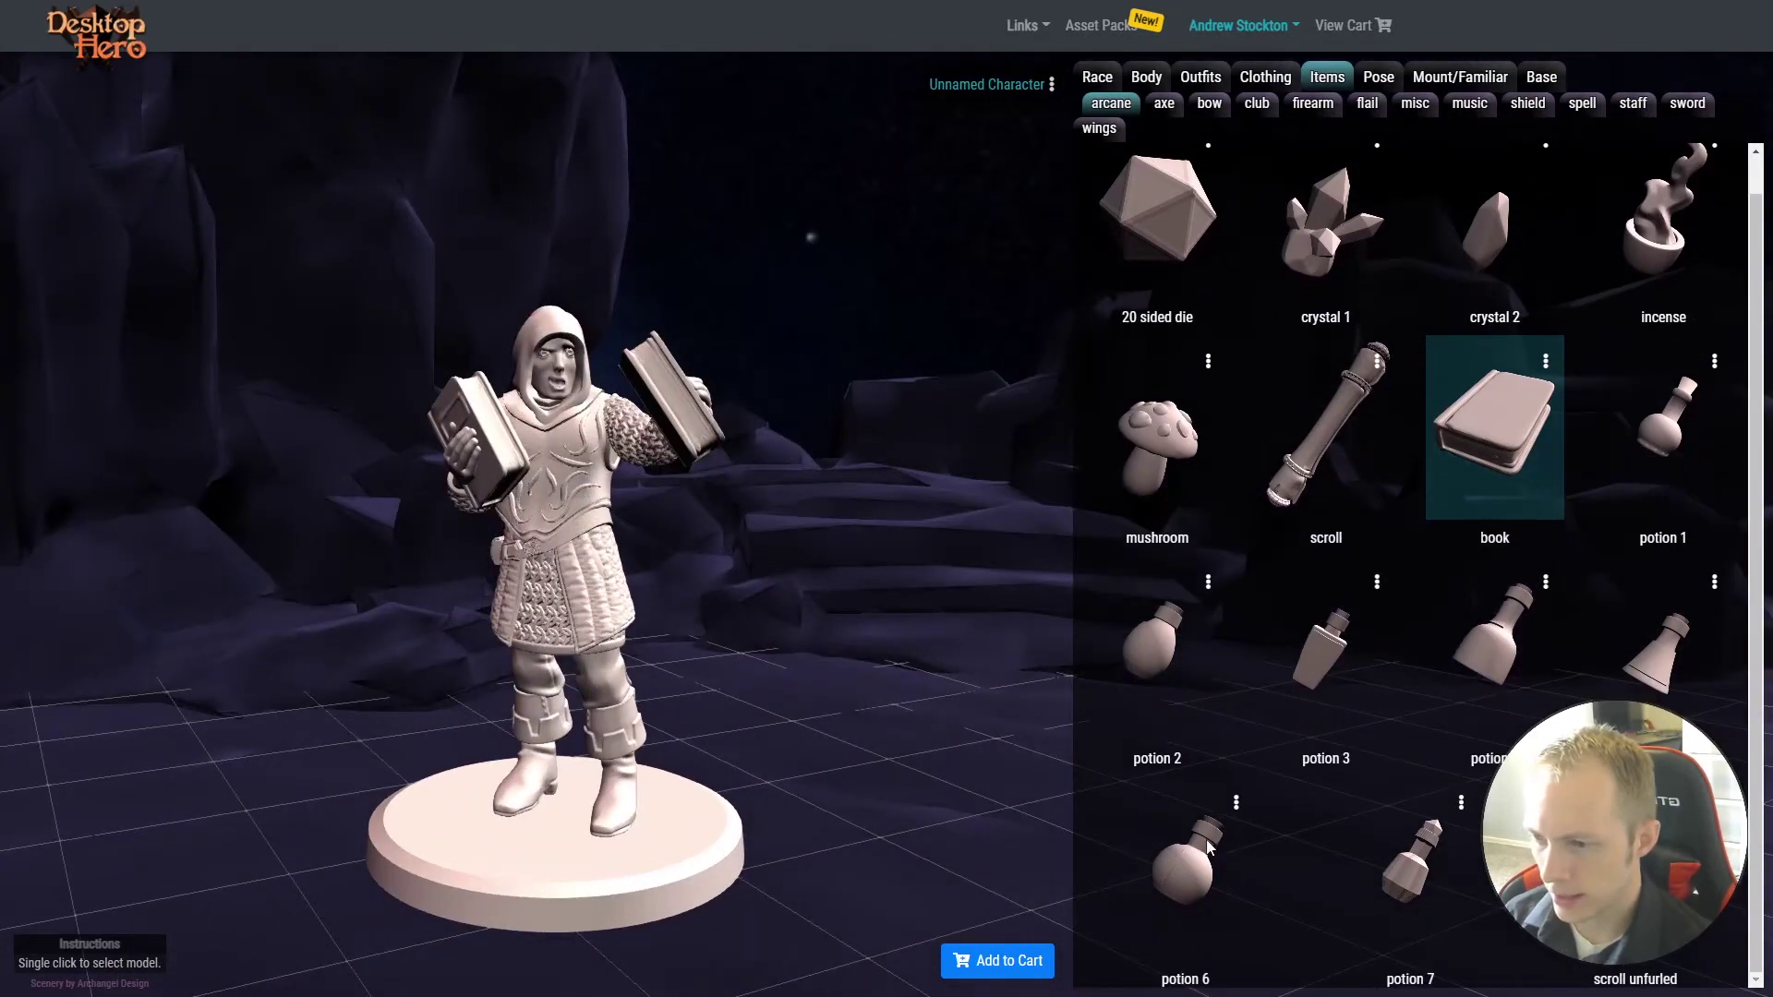
left_click(1181, 858)
left_click(1151, 637)
left_click(1327, 657)
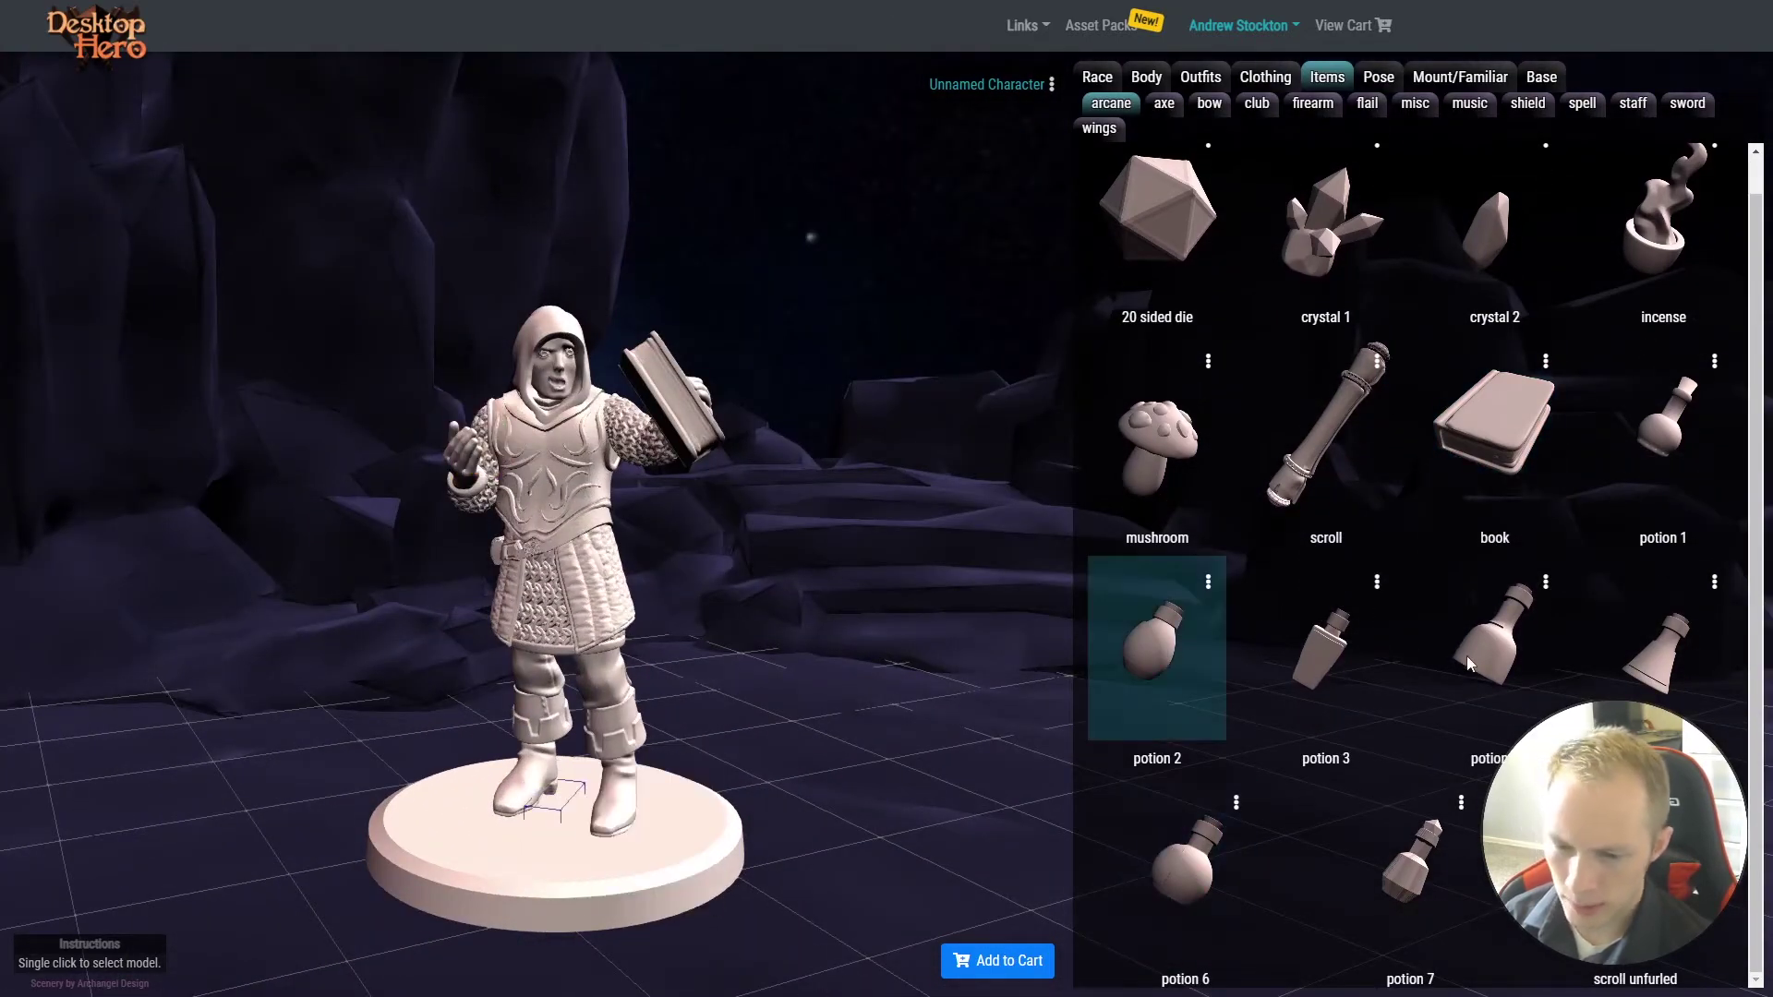
left_click(1470, 656)
left_click(1663, 685)
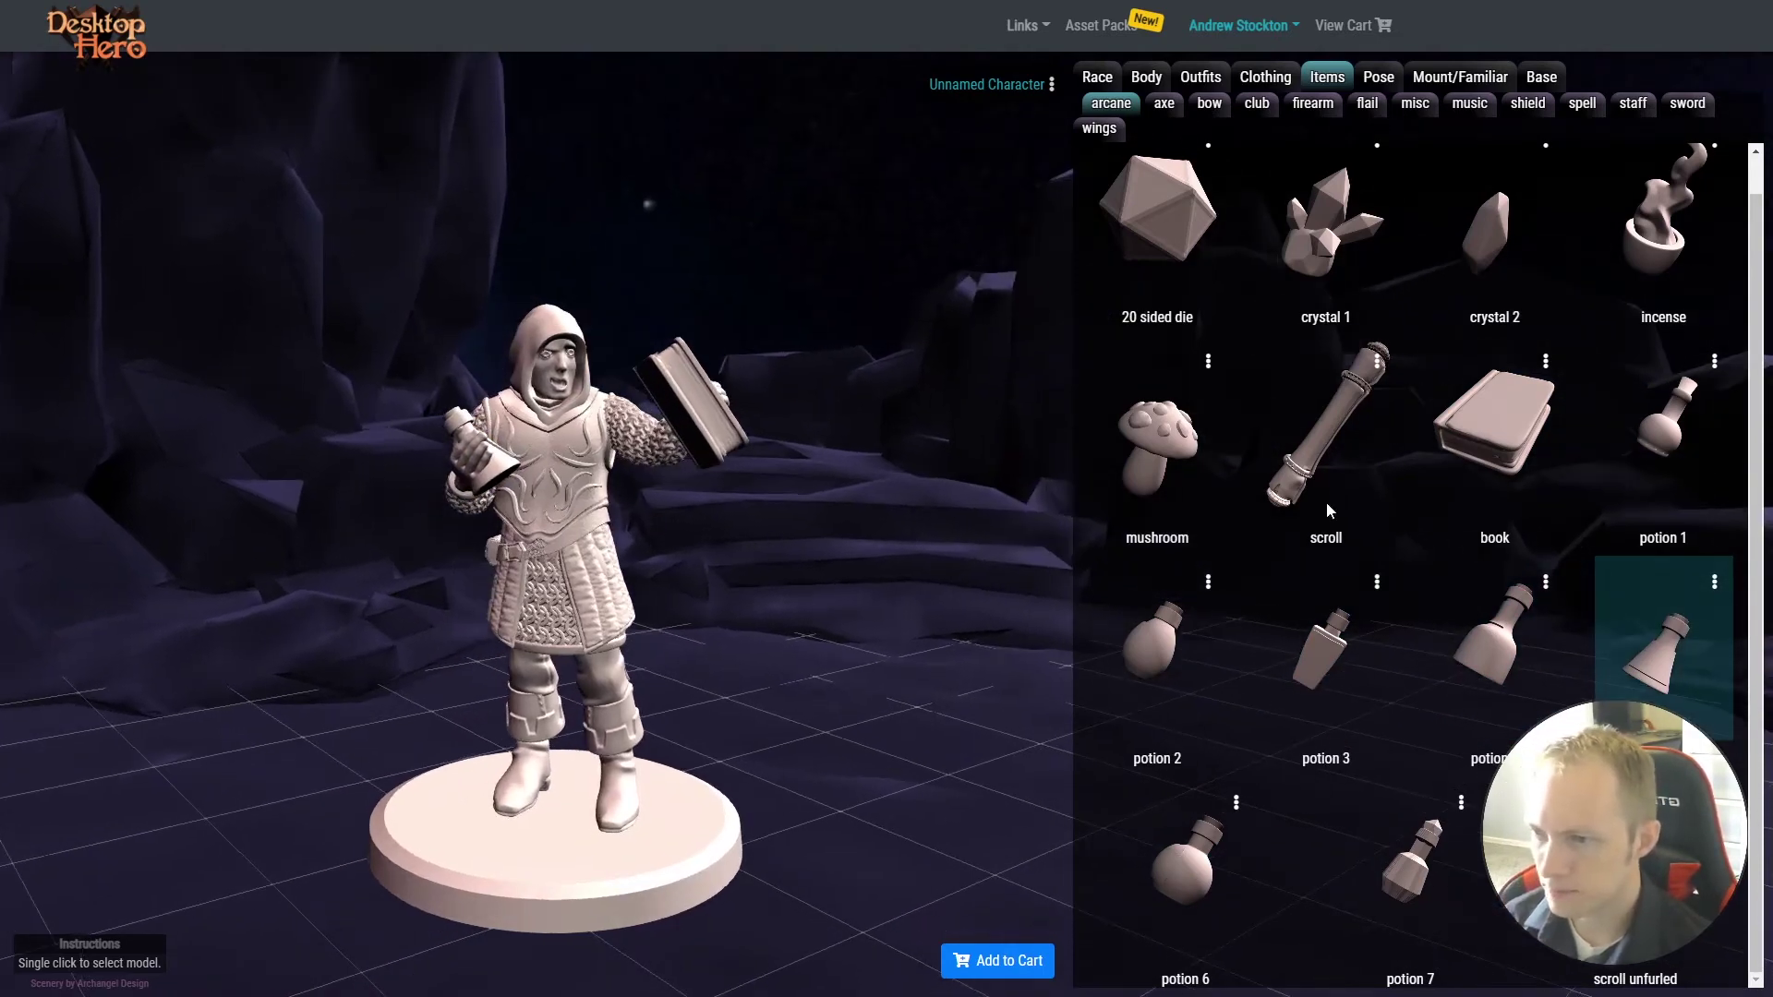
Replace the book in the outstretched hand with the 20 sided die
scroll(1327, 507, "up", 1)
left_click(1163, 278)
left_click(691, 404)
left_click(762, 481)
left_click(1159, 268)
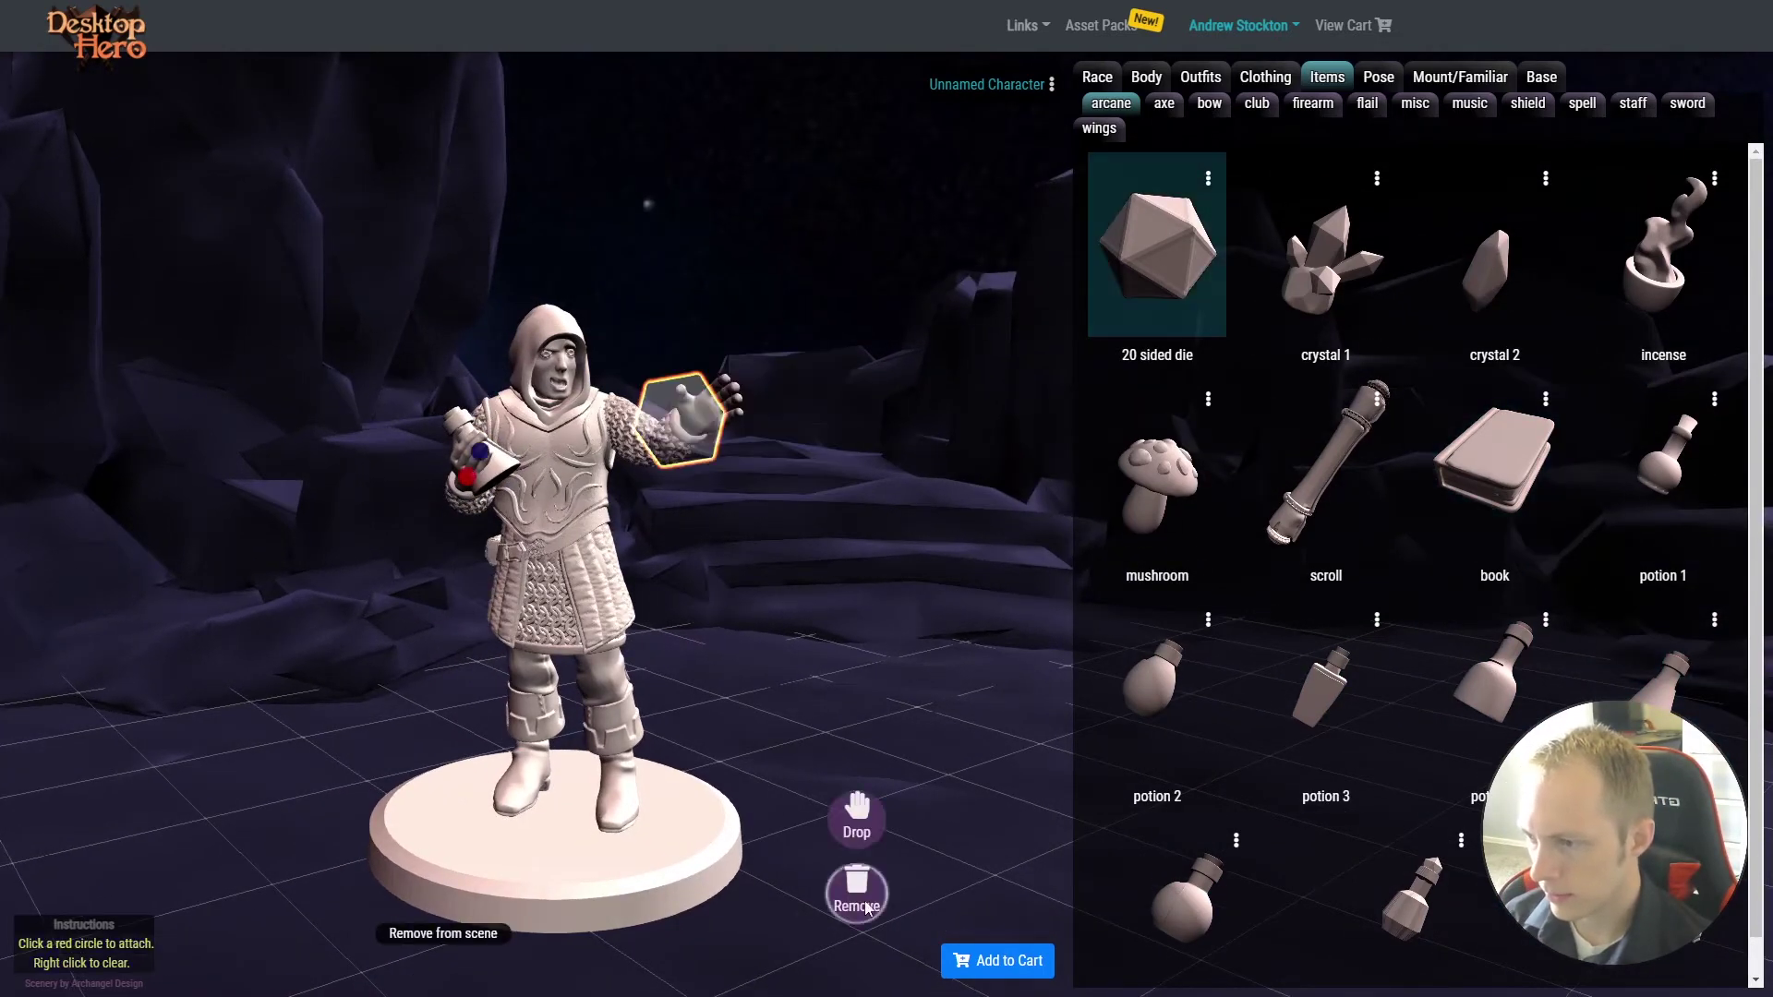
left_click(689, 407)
Replace the potion in the character's hand with the single-bladed axe listed beside the halberd
left_click(483, 450)
left_click(558, 524)
left_click(1164, 102)
left_click(1515, 665)
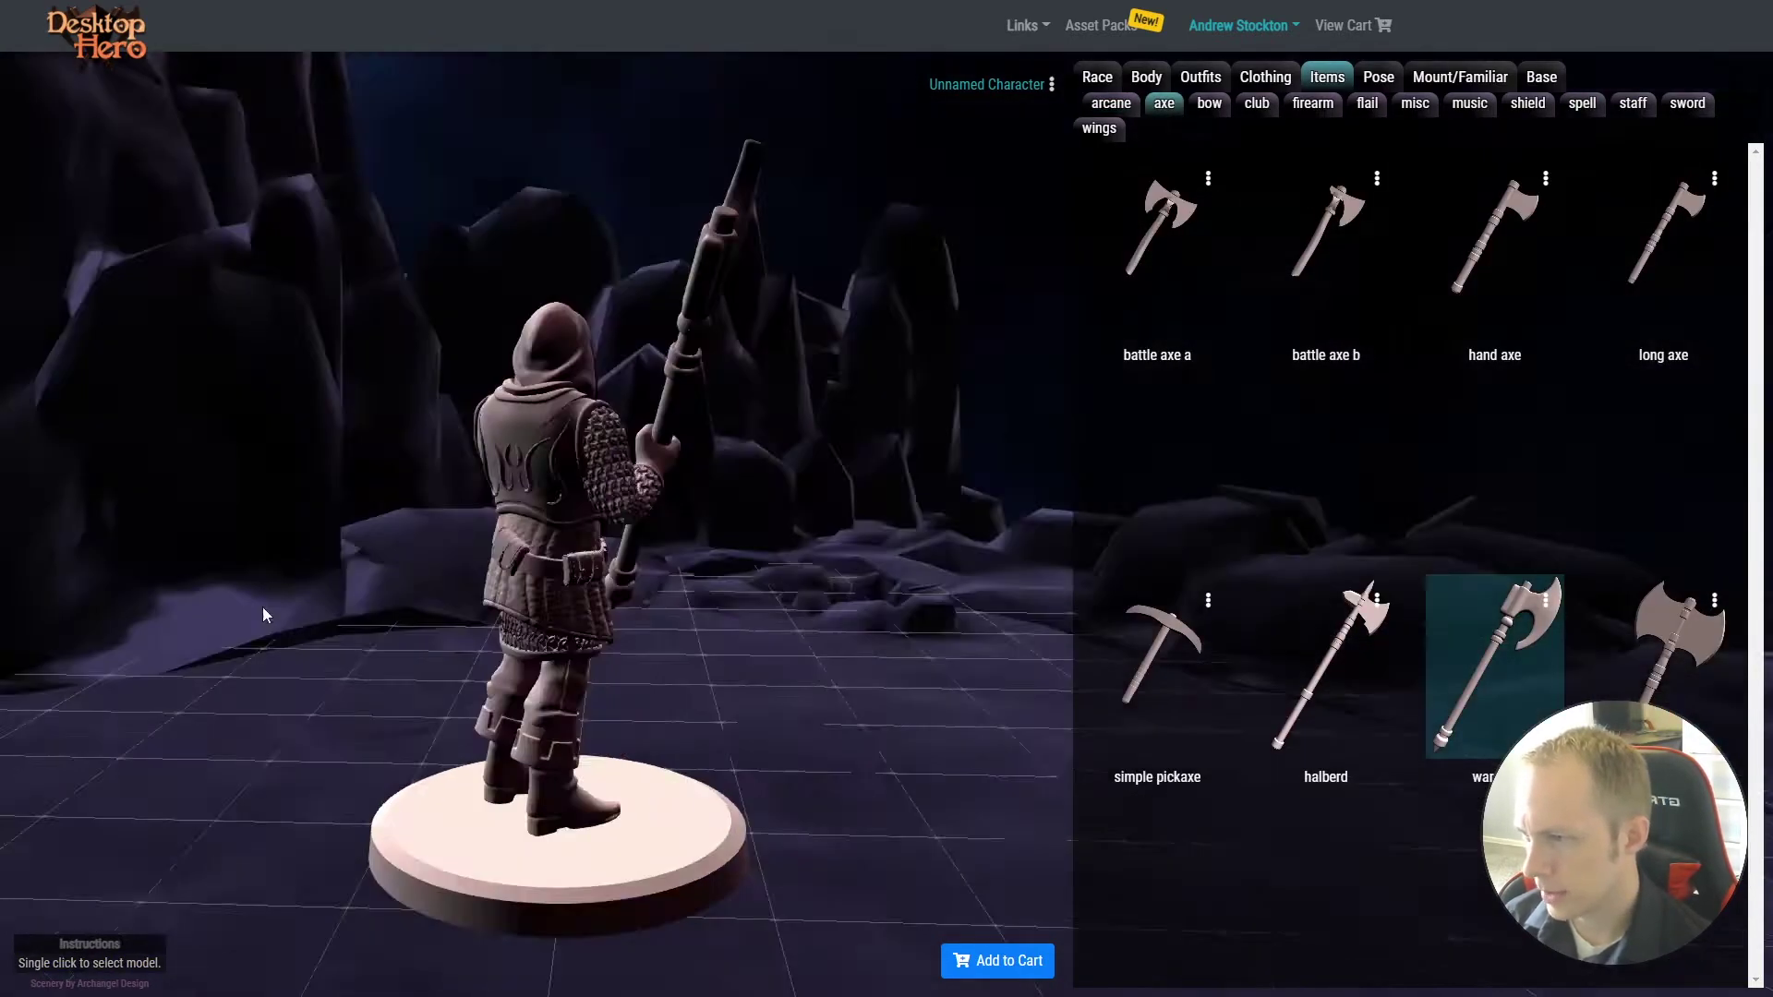
Try different body poses and put the character in a wide, bent-knee stance with one arm stretched out sideways
left_click(1379, 78)
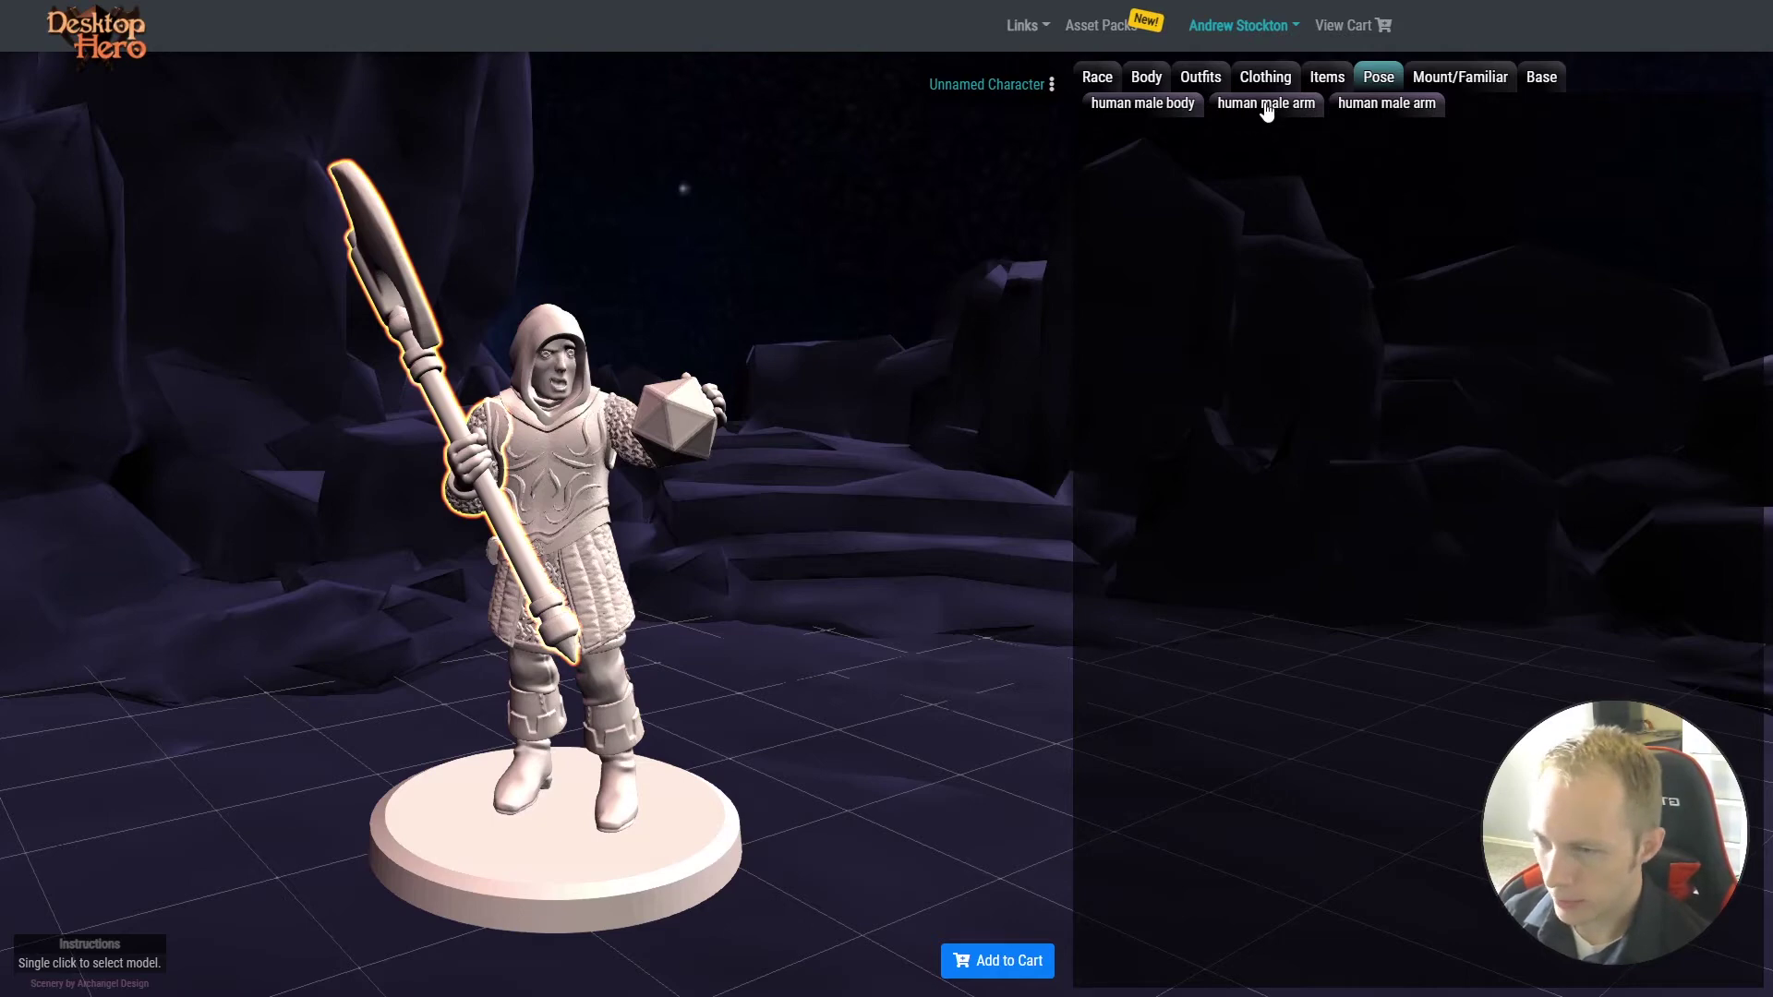
left_click(1342, 114)
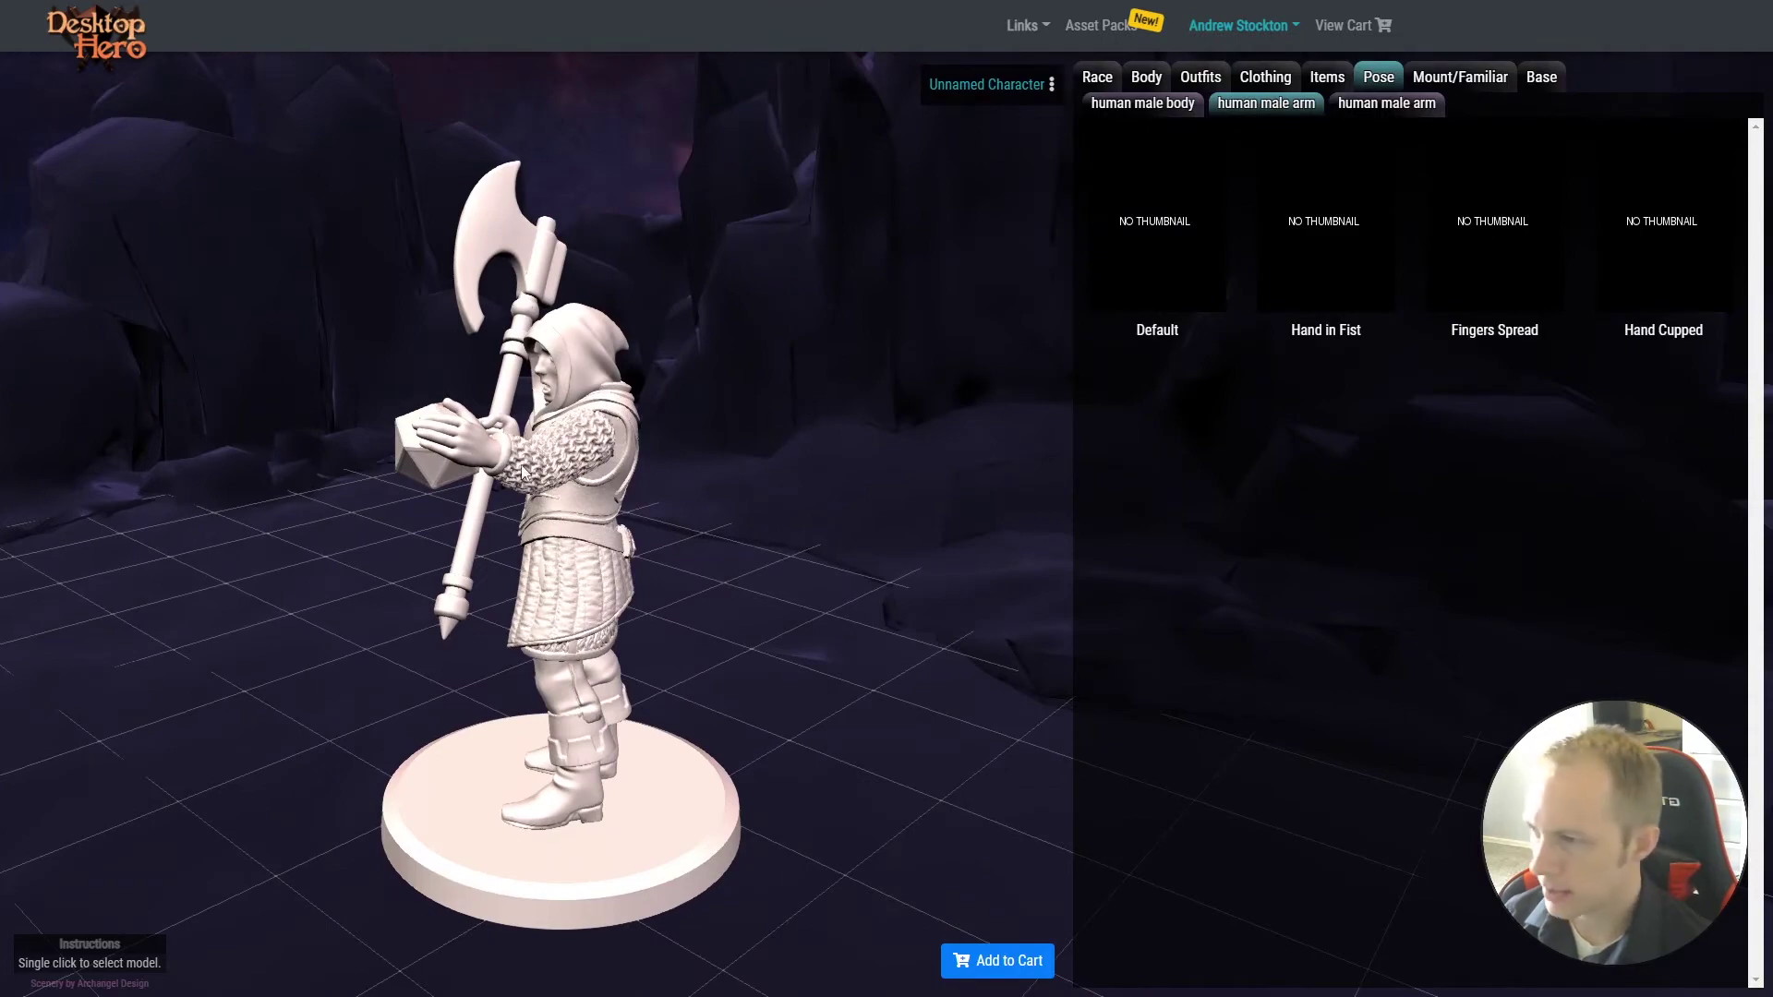
left_click_drag(855, 480, 961, 530)
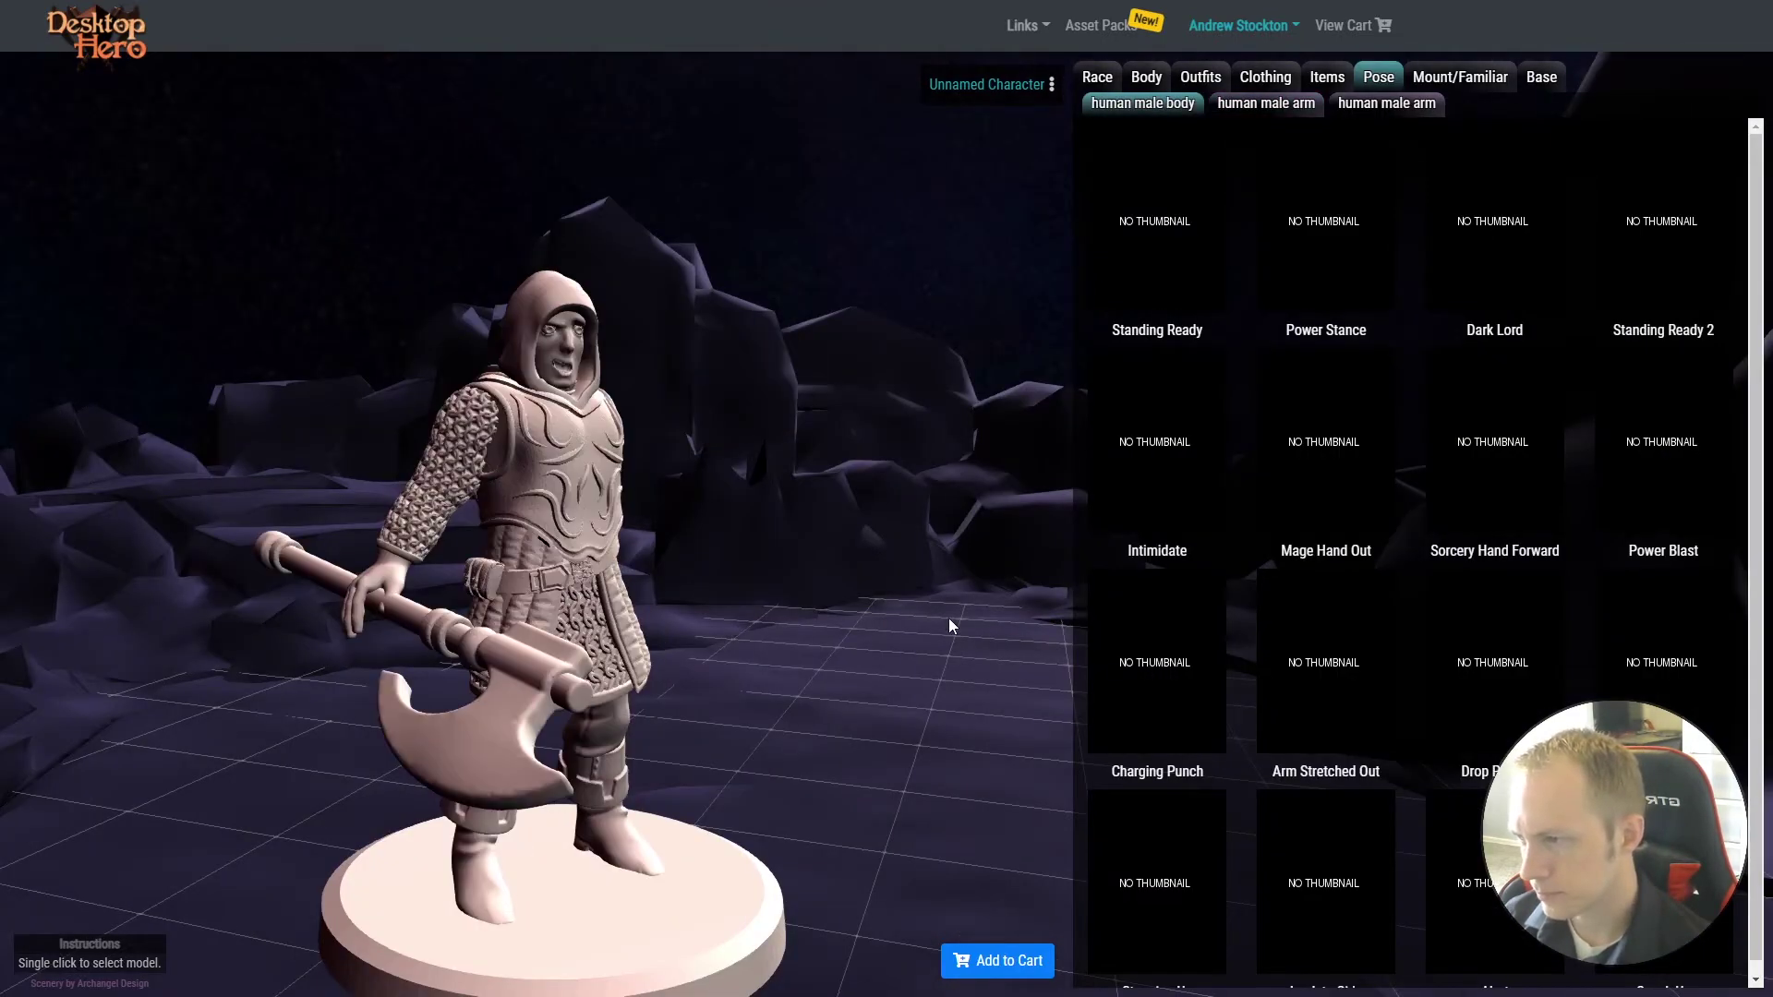
left_click_drag(950, 618, 887, 606)
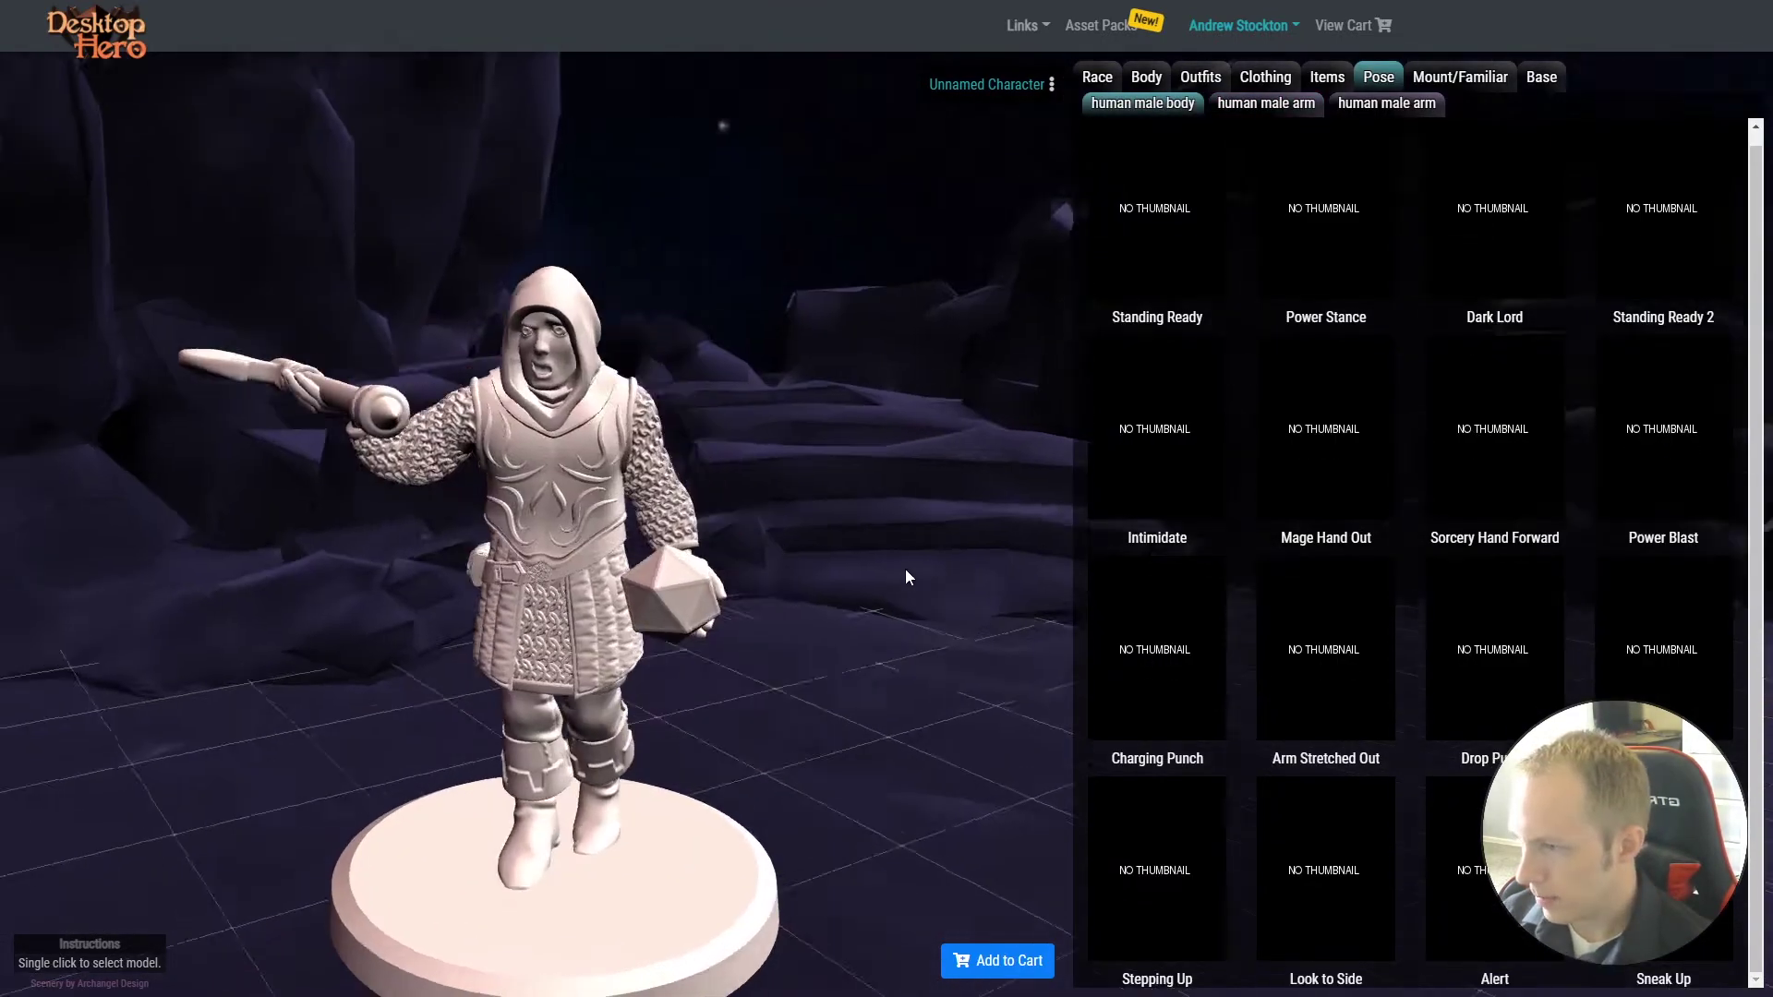
left_click_drag(905, 568, 997, 582)
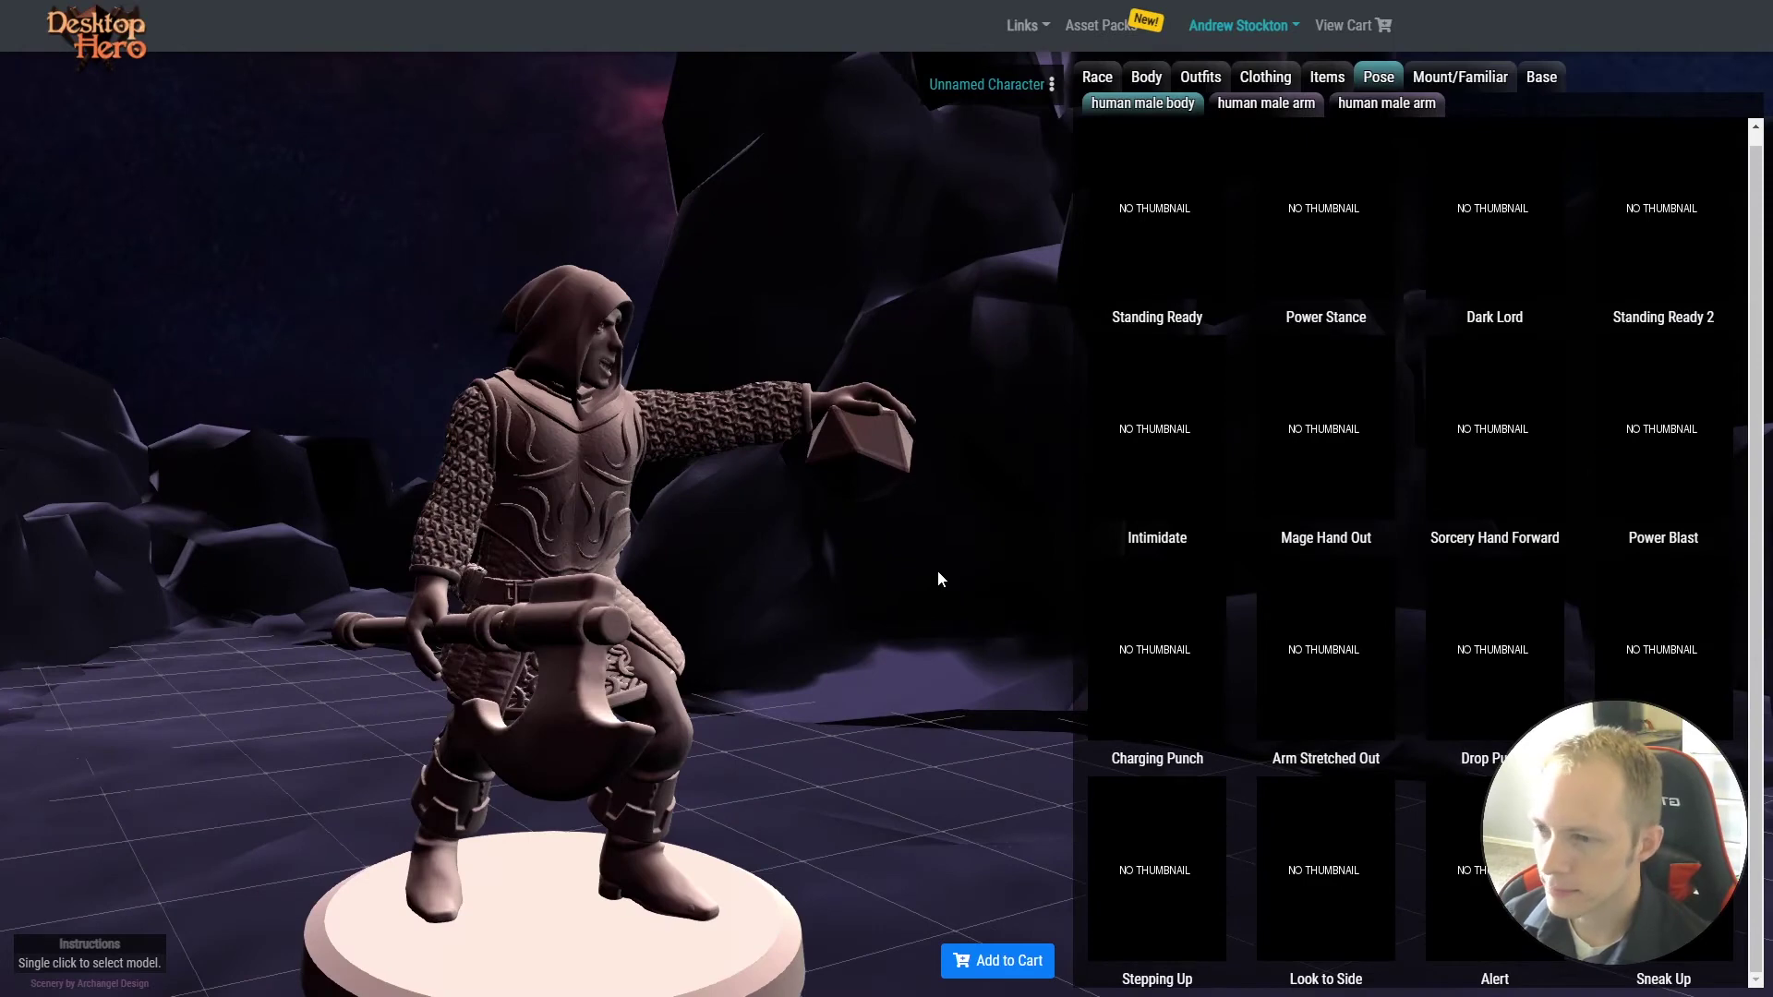
Delete the 20 sided die and move the axe from the lowered hand to the outstretched hand
left_click(896, 454)
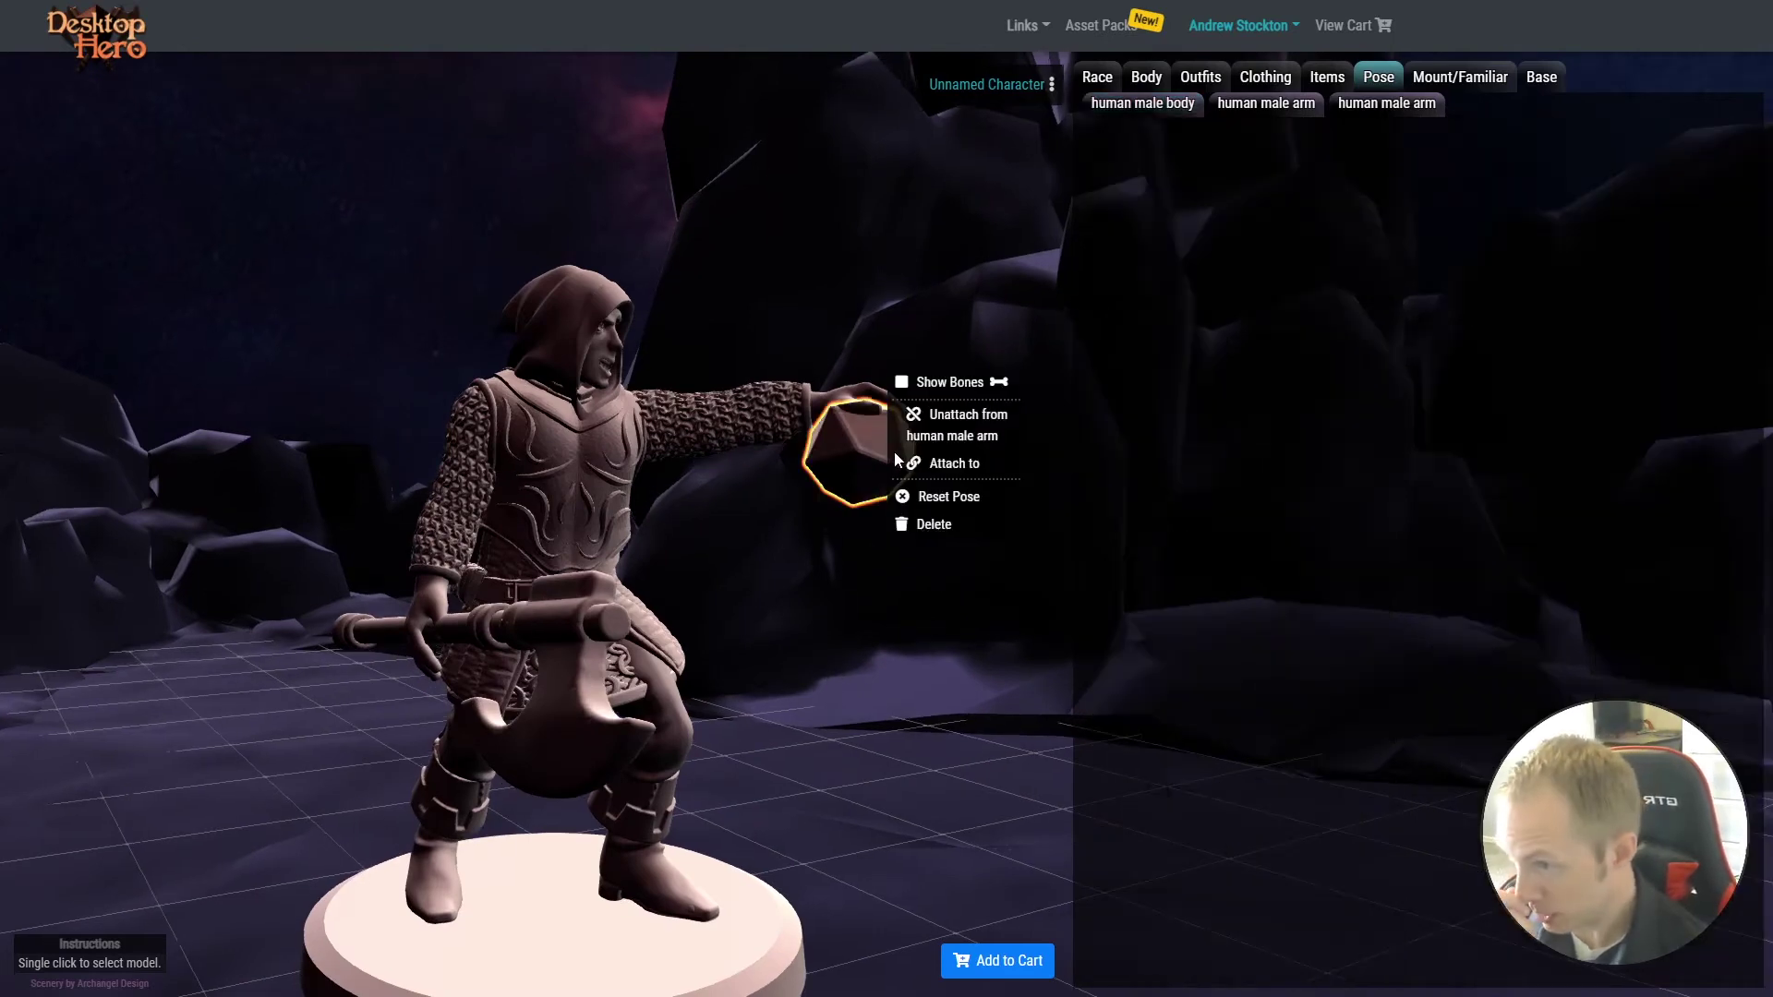
left_click(935, 525)
left_click(523, 627)
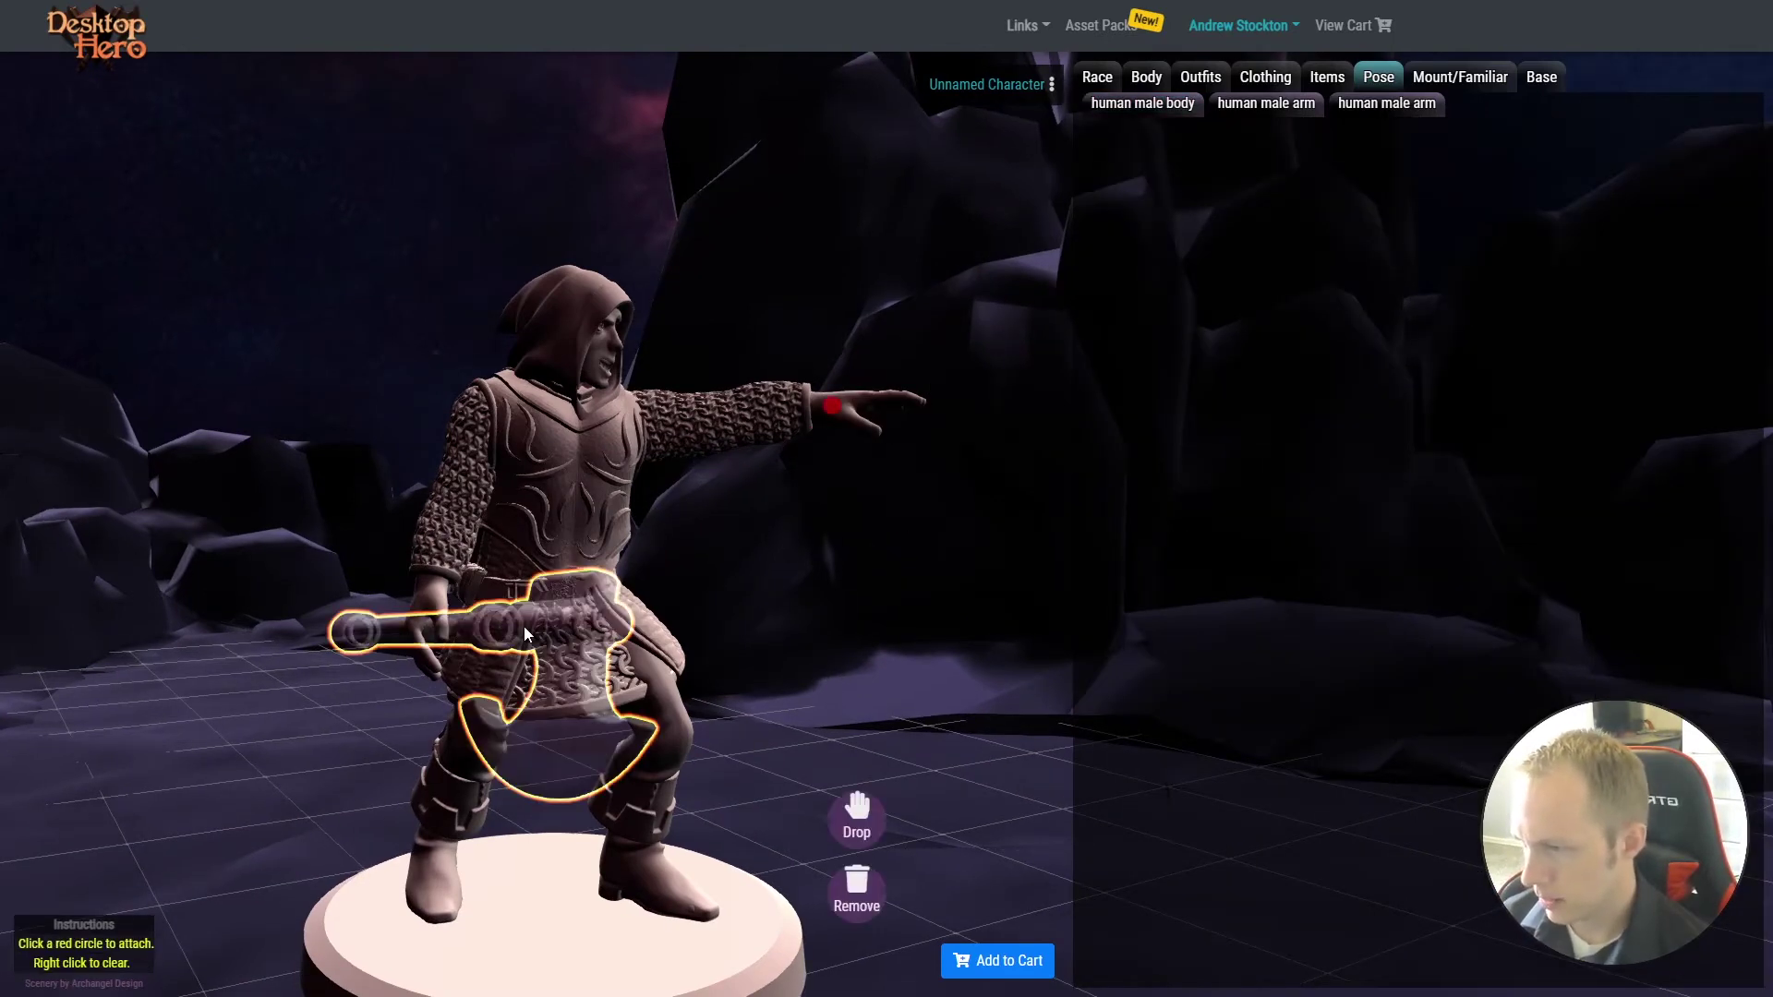
left_click(835, 403)
left_click_drag(1053, 144, 878, 150)
scroll(684, 554, "down", 4)
left_click_drag(647, 600, 831, 599)
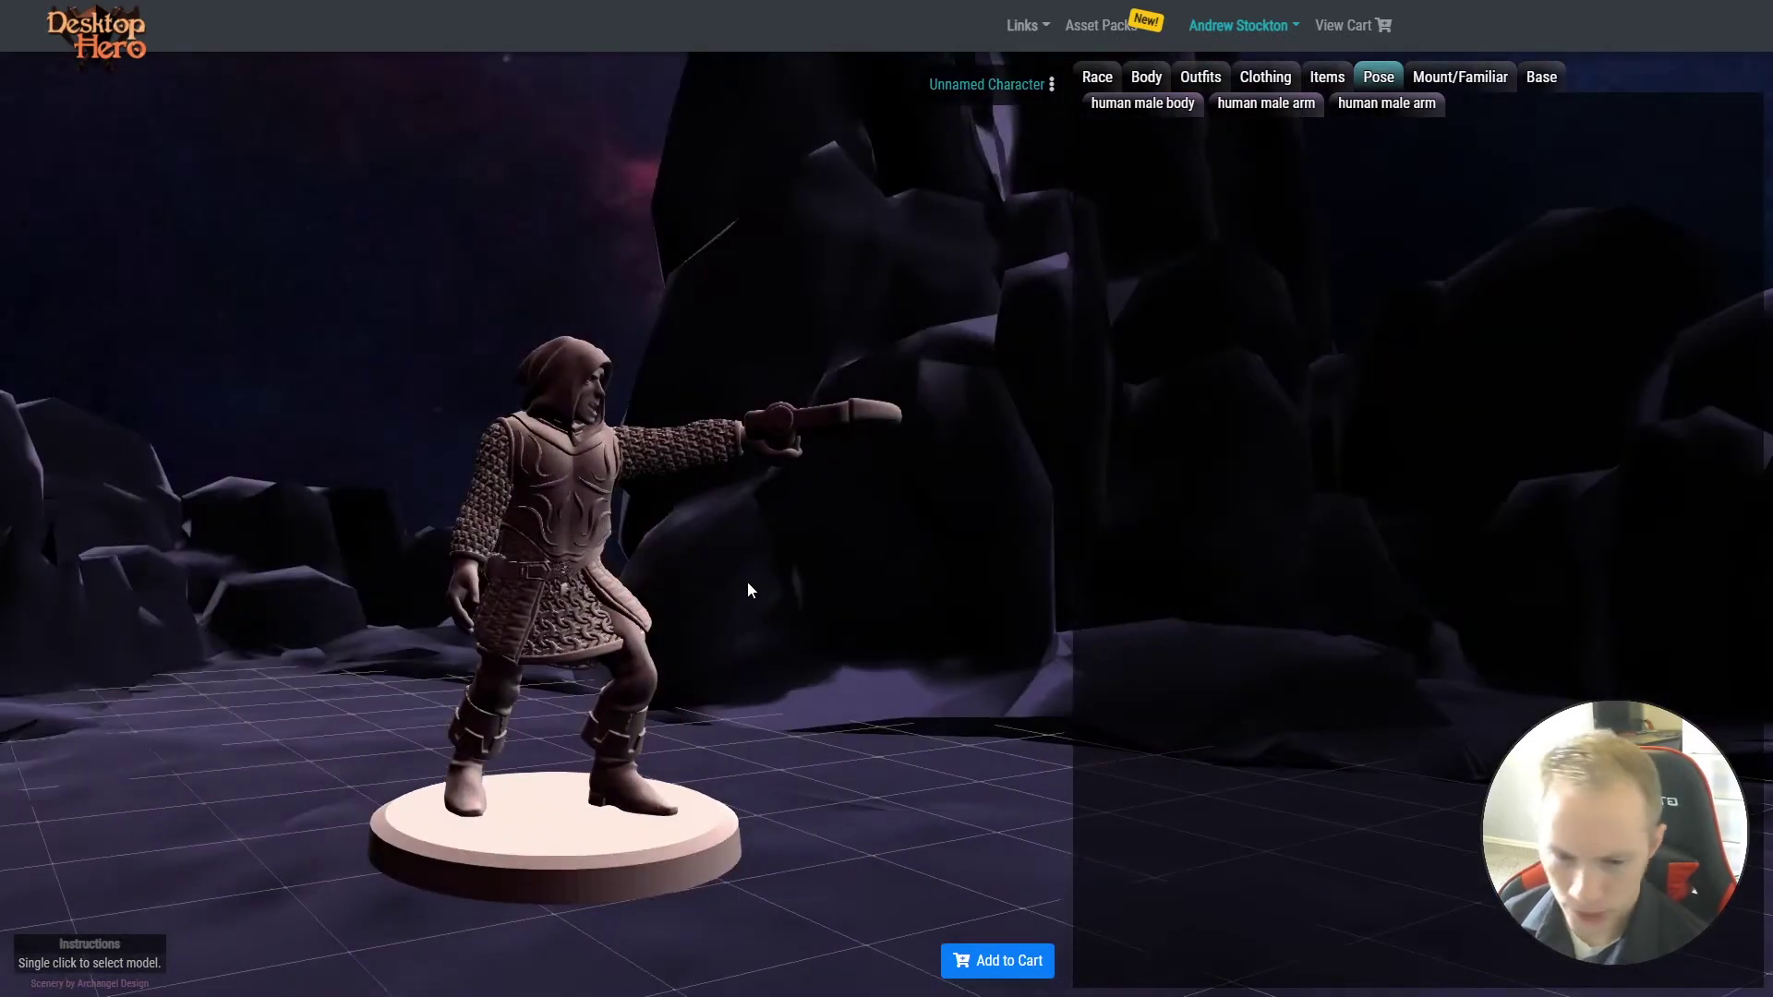
Show the bones of the posed character's body
left_click_drag(602, 495, 644, 517)
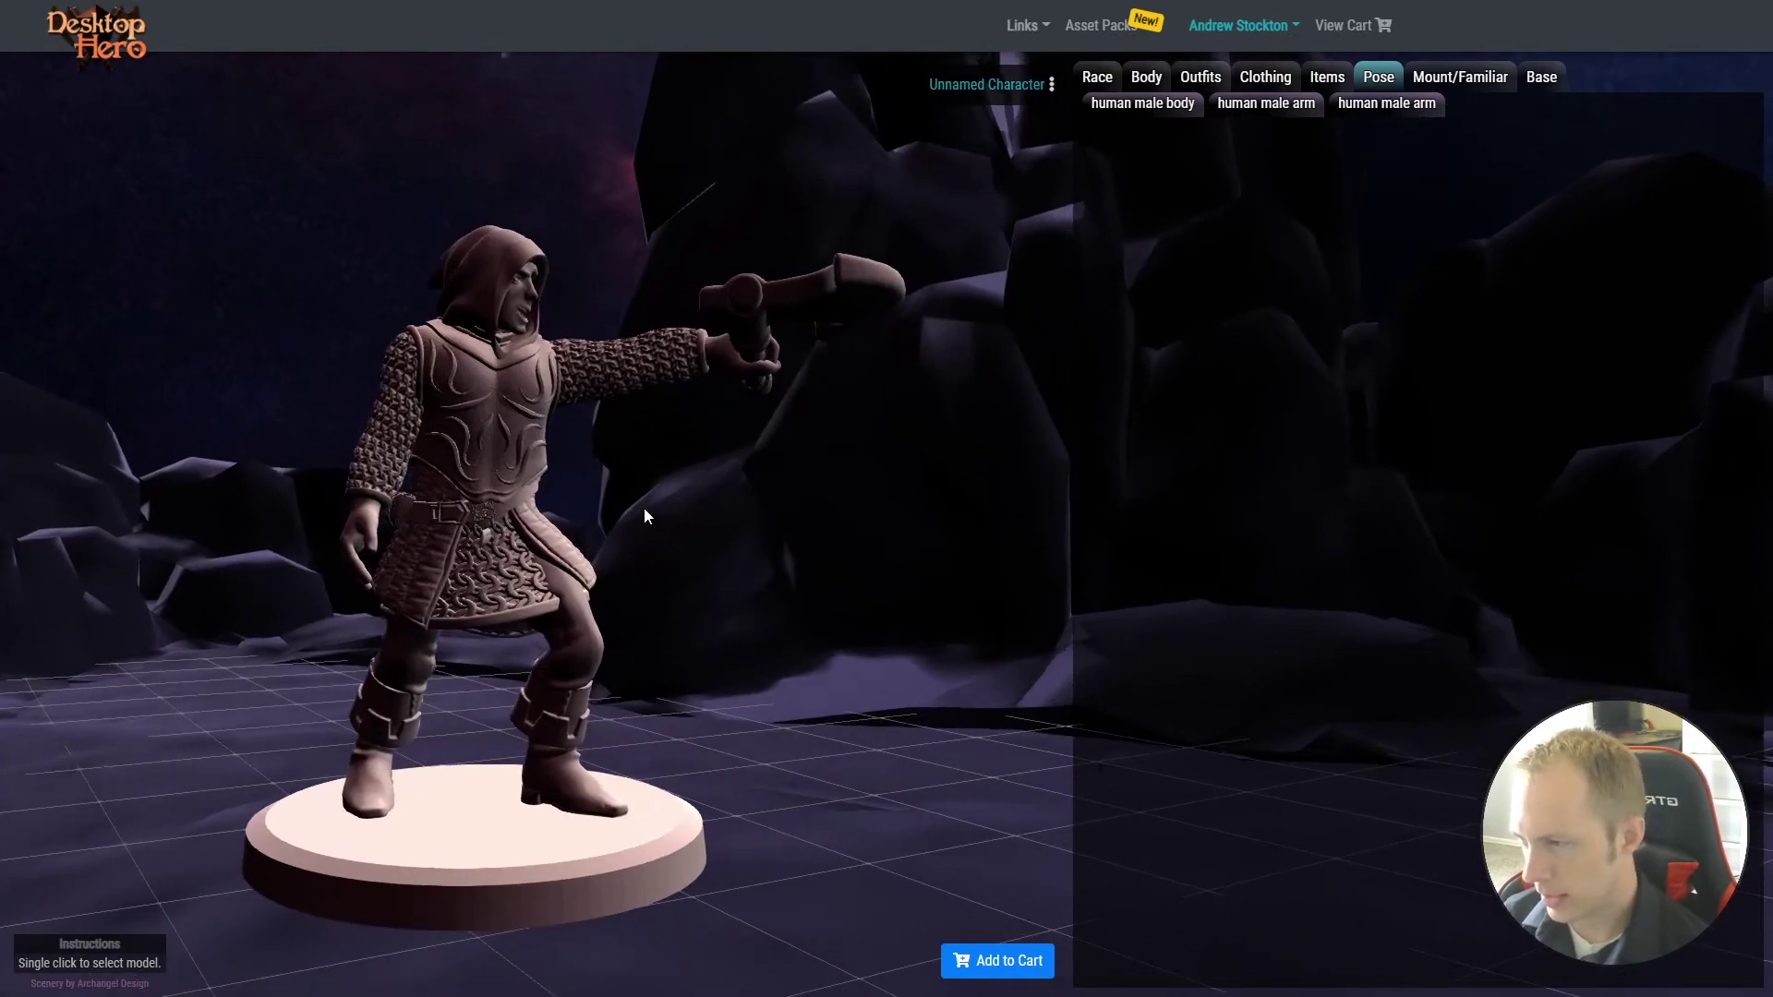
left_click(480, 433)
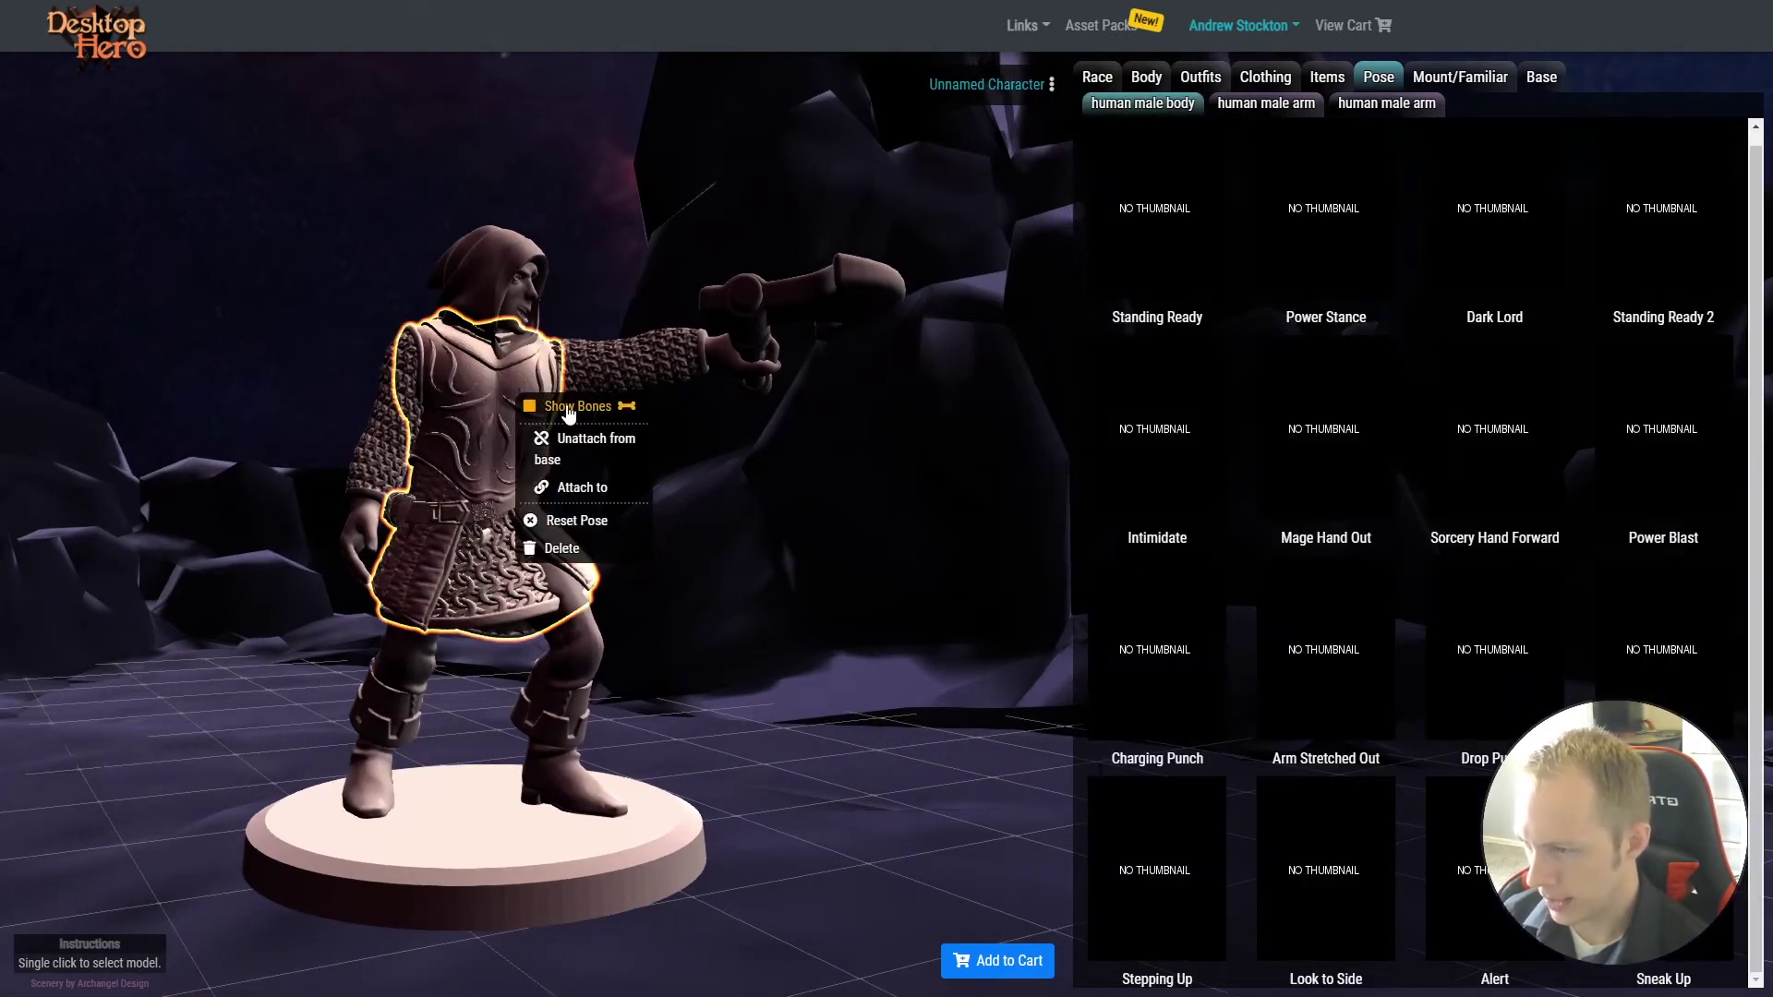
left_click(530, 407)
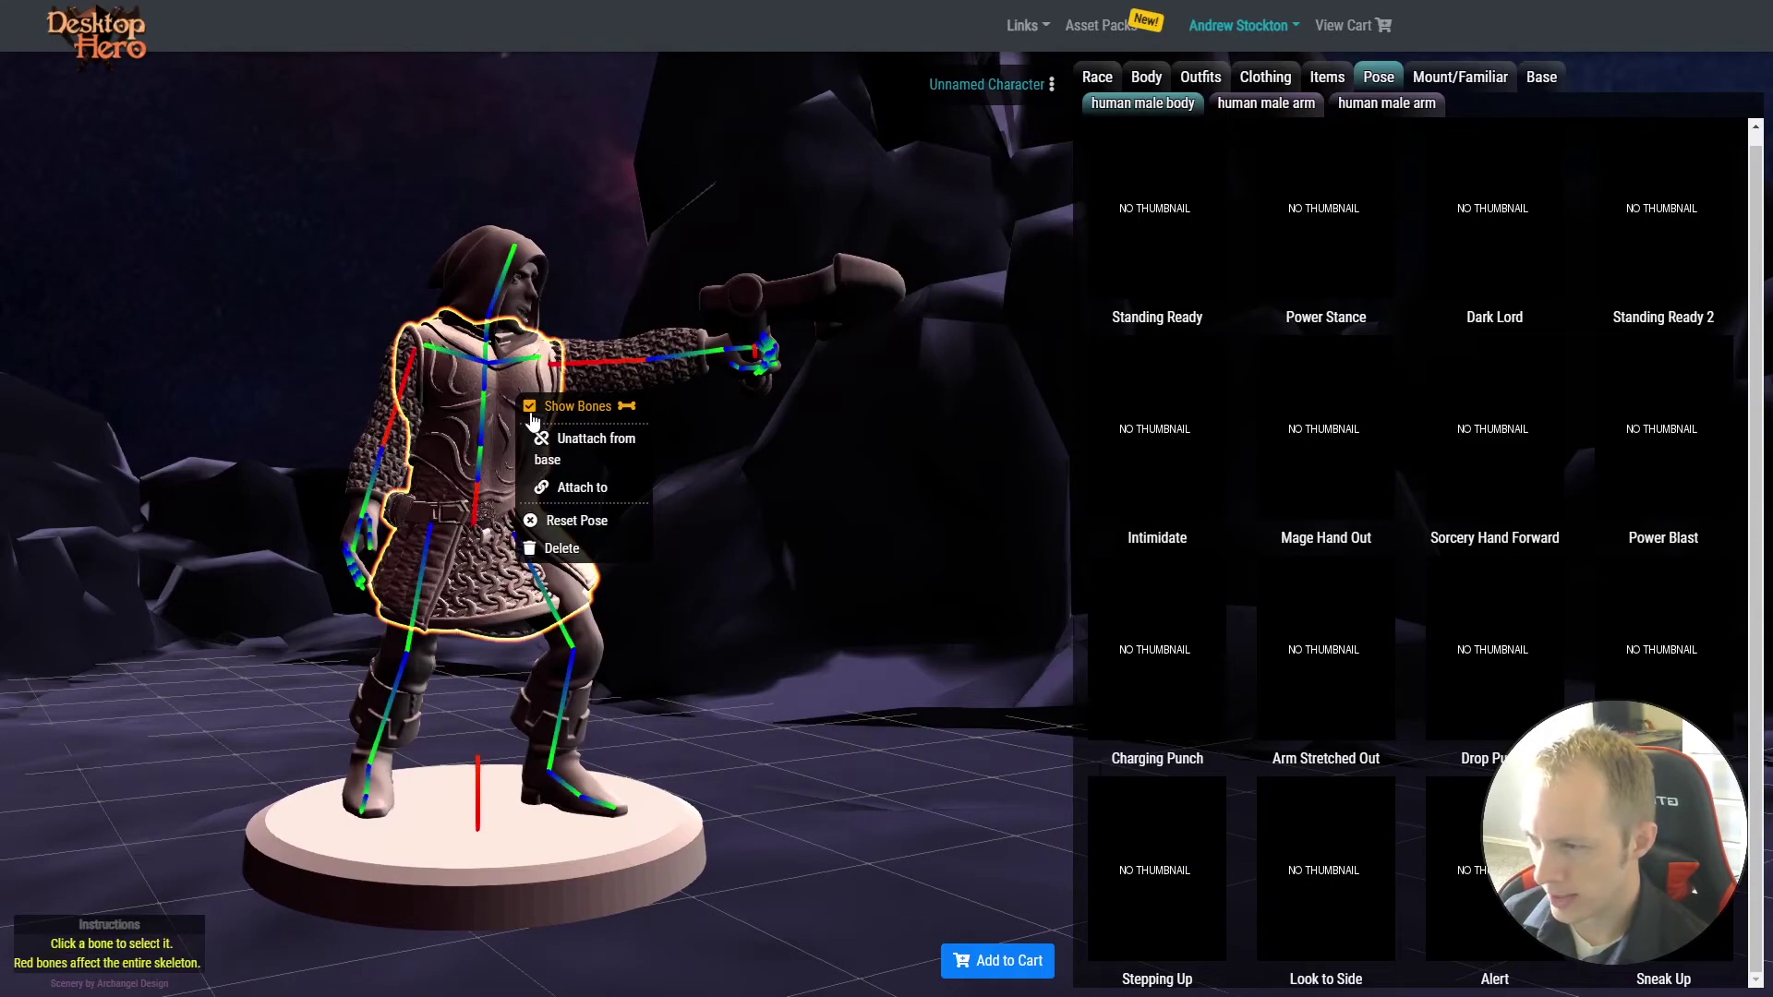
Try moving the outstretched upper arm bone outward along its length, and select the lower spine and root bones
left_click_drag(772, 563, 575, 596)
left_click_drag(993, 529, 888, 534)
left_click(637, 356)
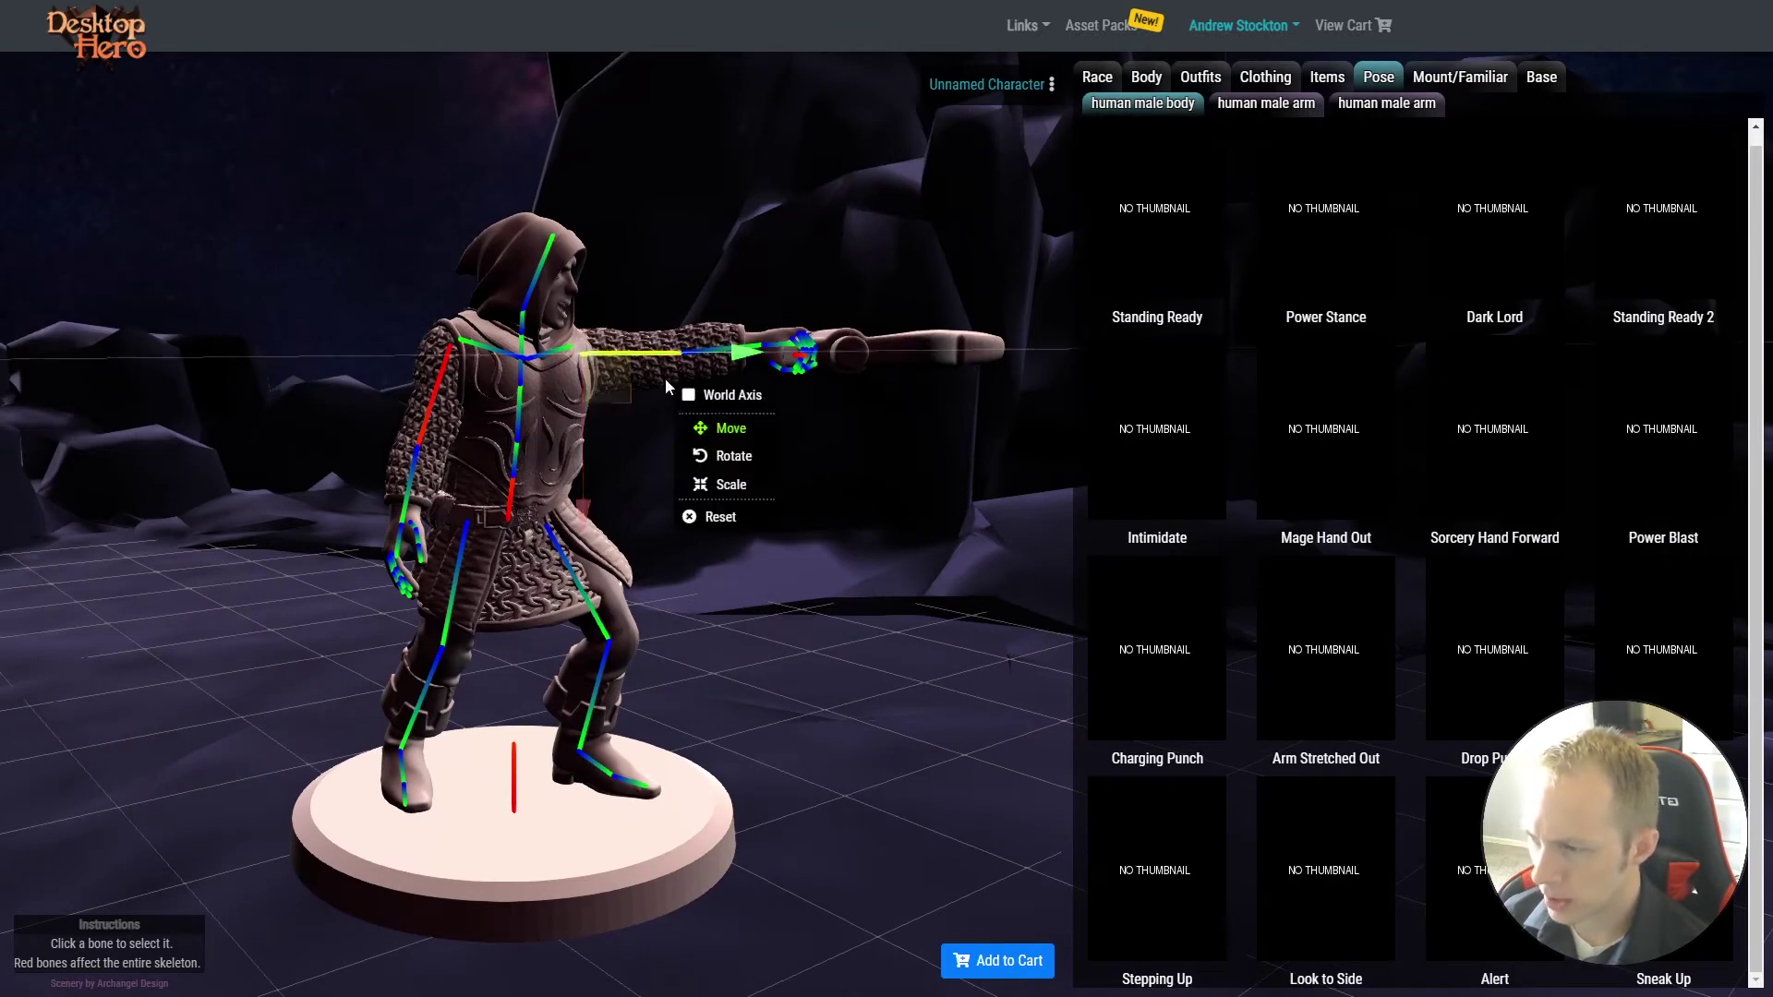
left_click_drag(738, 357, 756, 392)
left_click(496, 519)
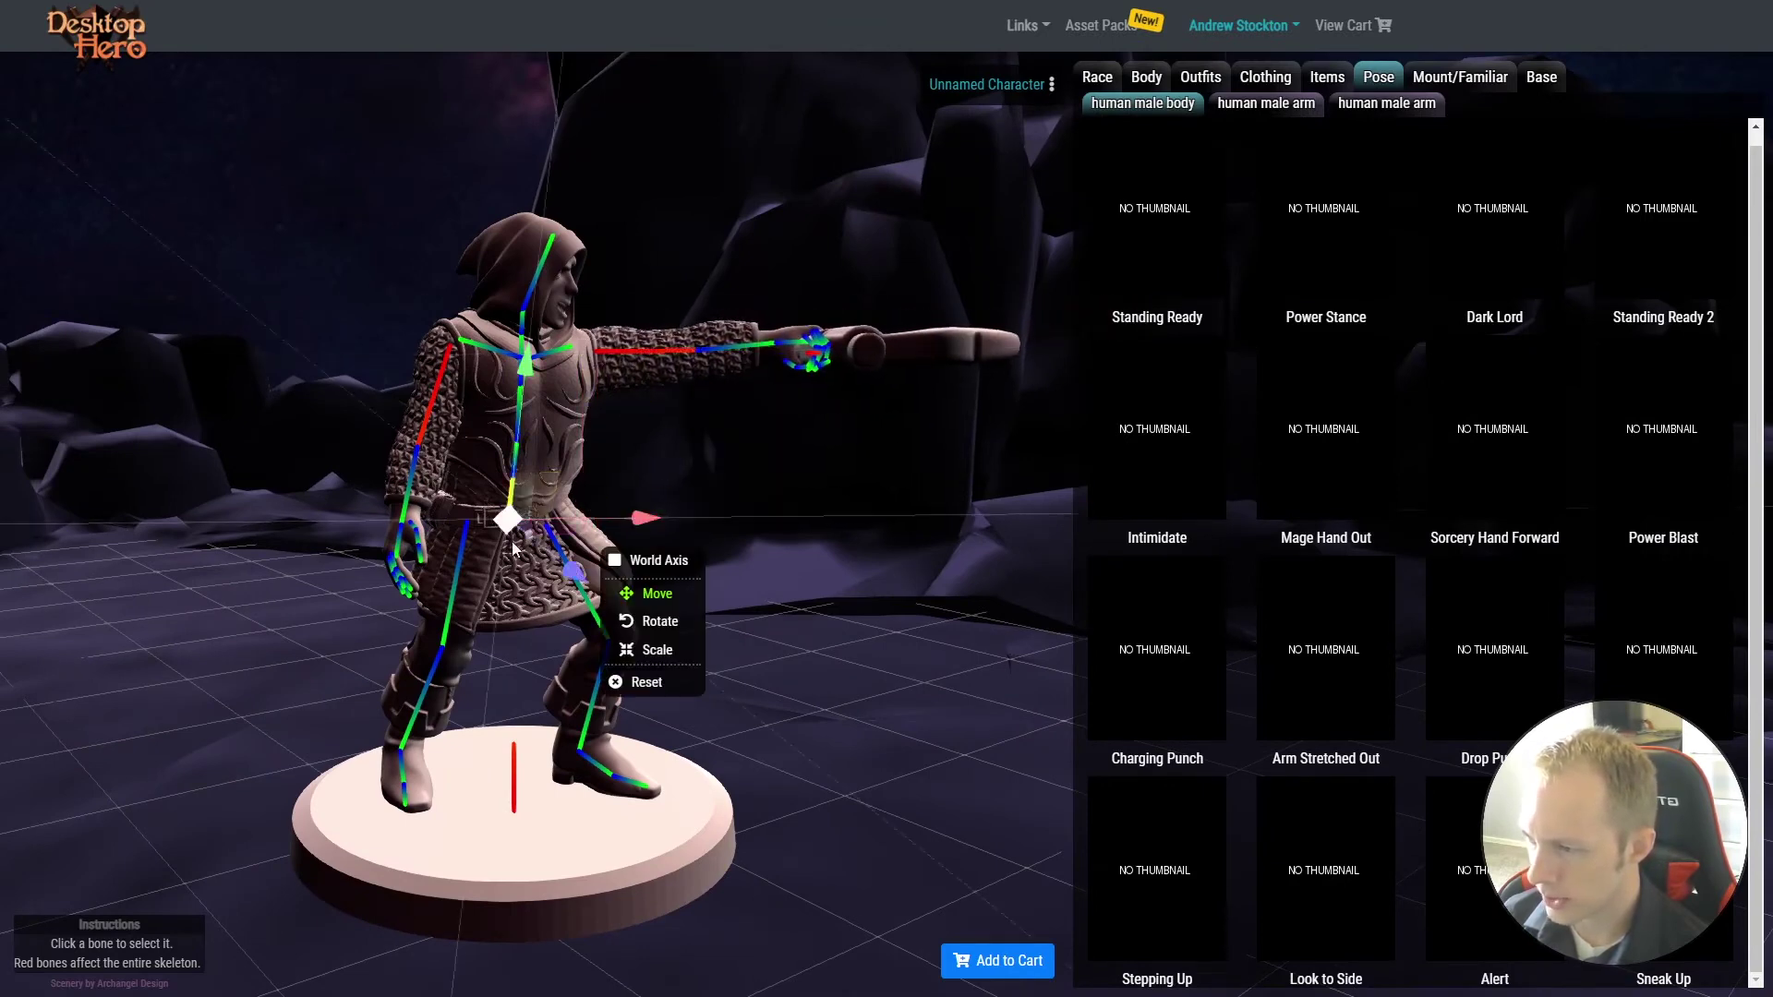
left_click(514, 775)
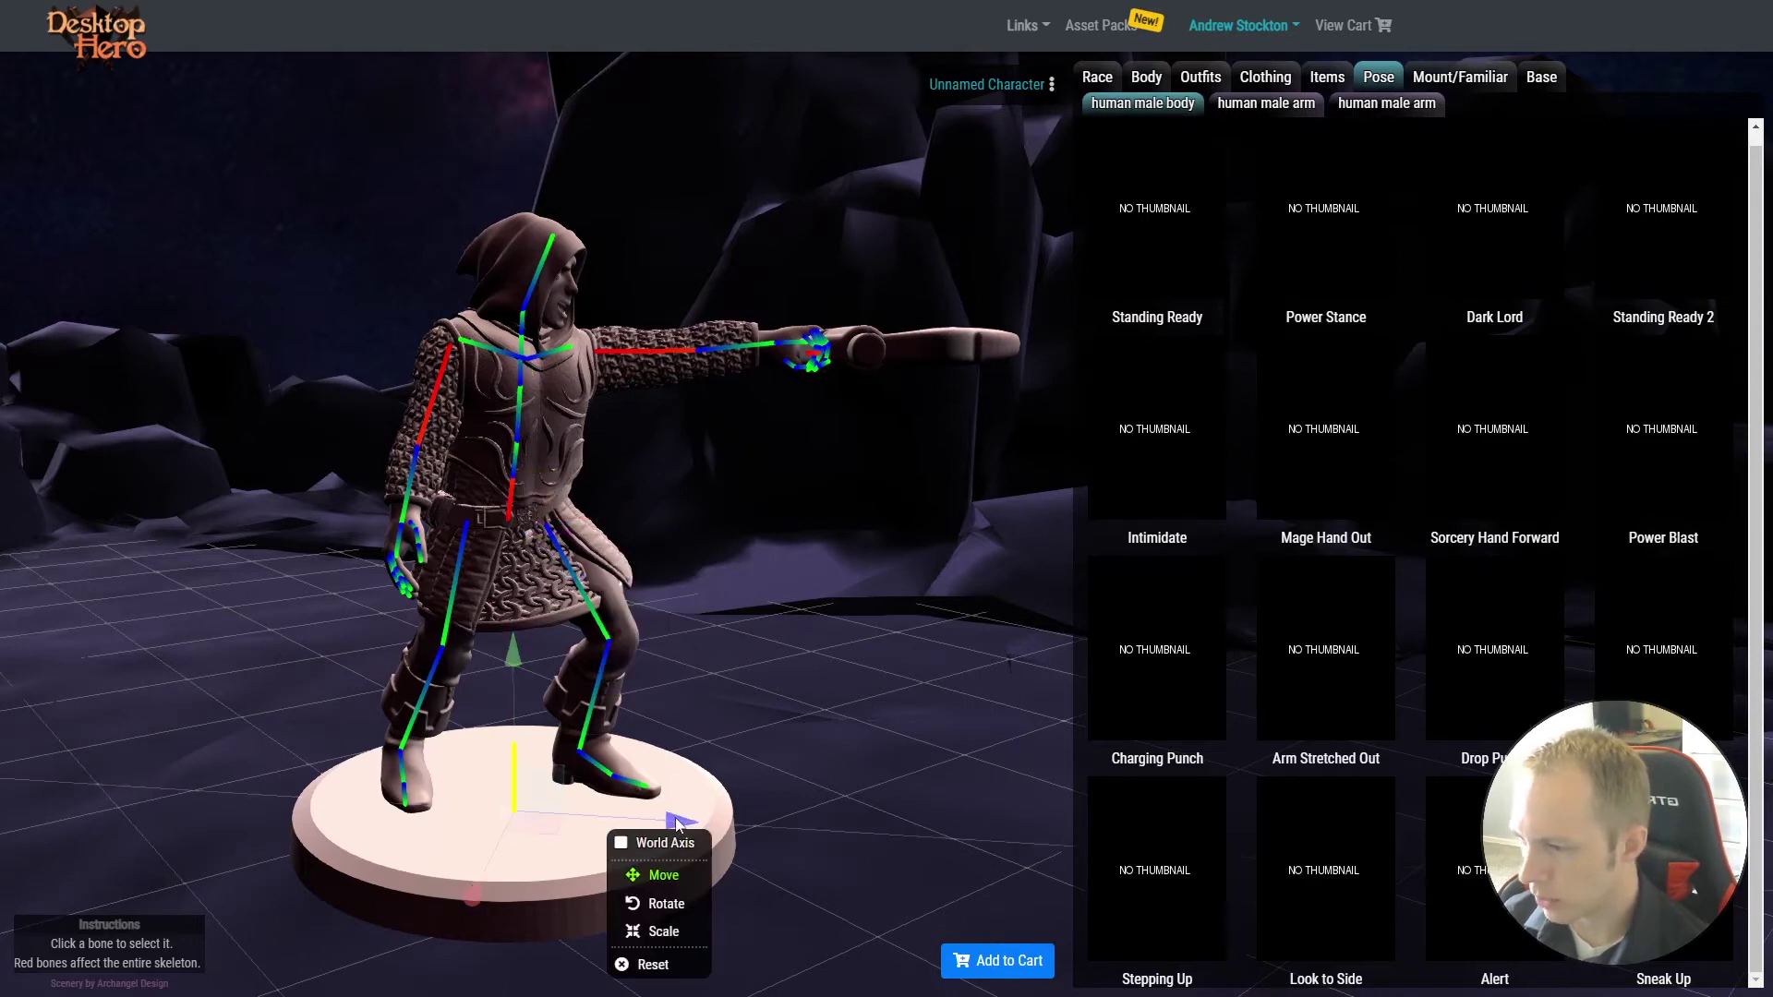
mouse_move(678, 822)
left_mouse_down()
mouse_move(880, 843)
mouse_move(648, 824)
left_mouse_up()
left_click(627, 353)
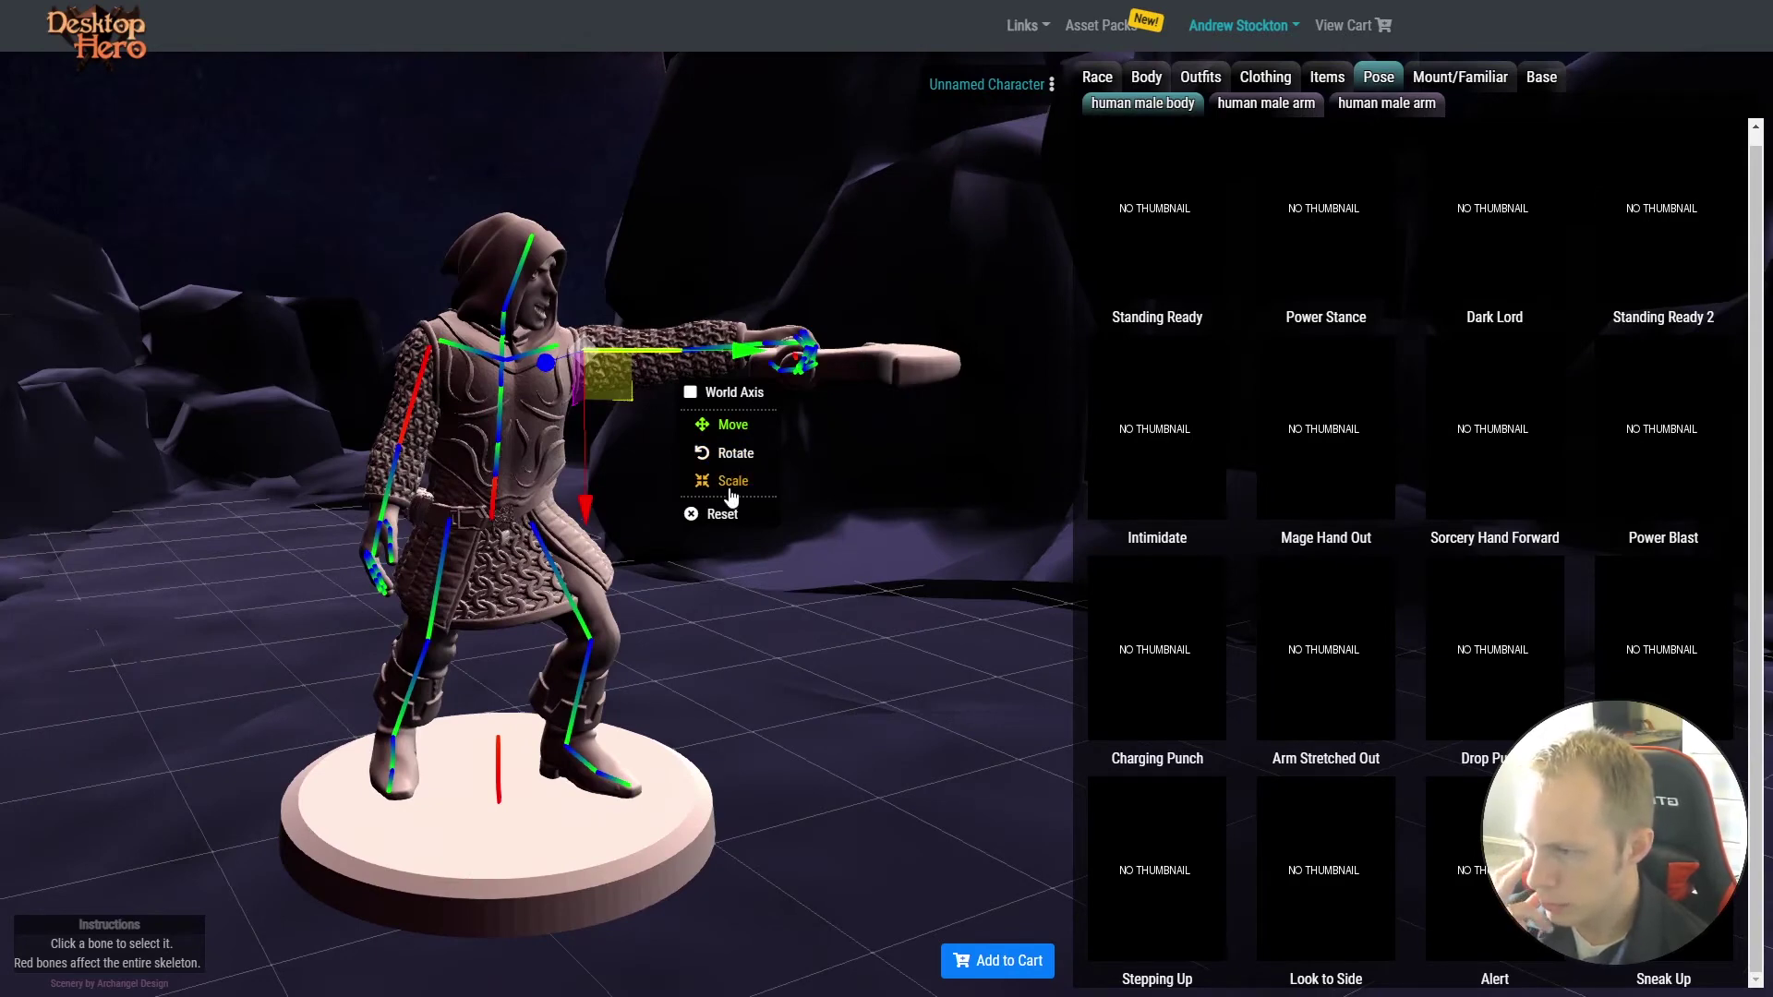
left_click(736, 393)
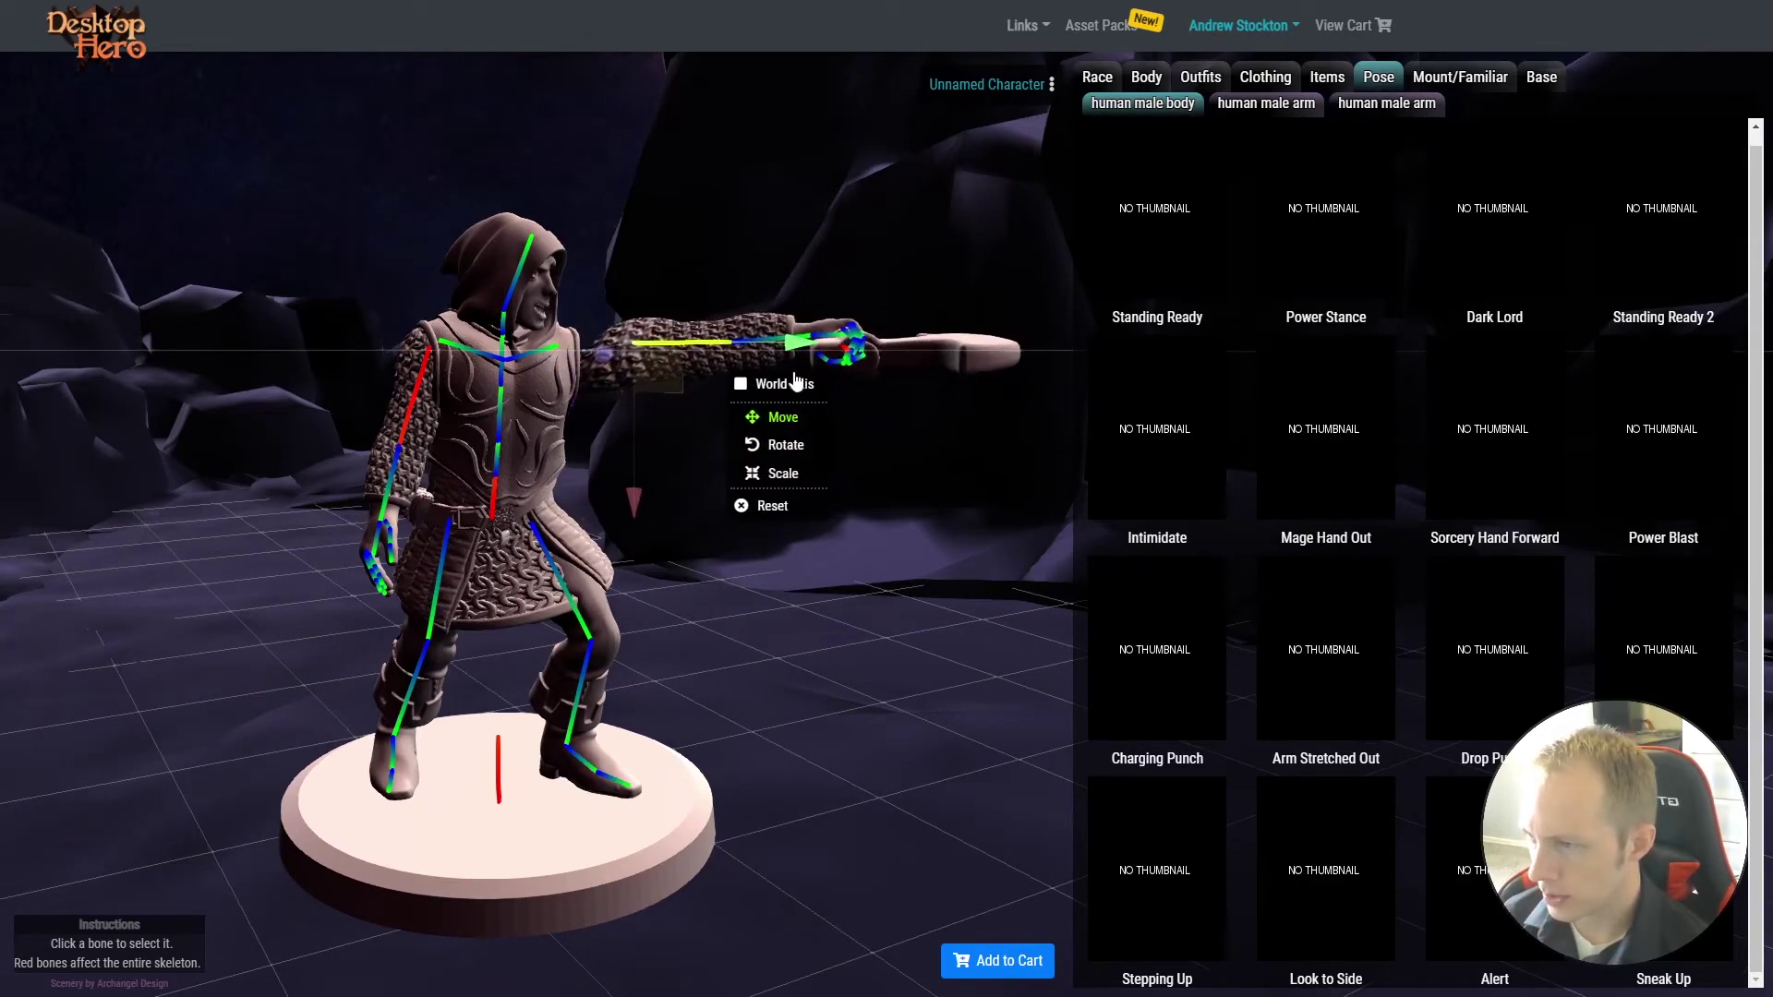
left_click(736, 392)
Rotate the upper arm, forearm and hand bones of the outstretched arm so that the axe stands upright
left_click(729, 454)
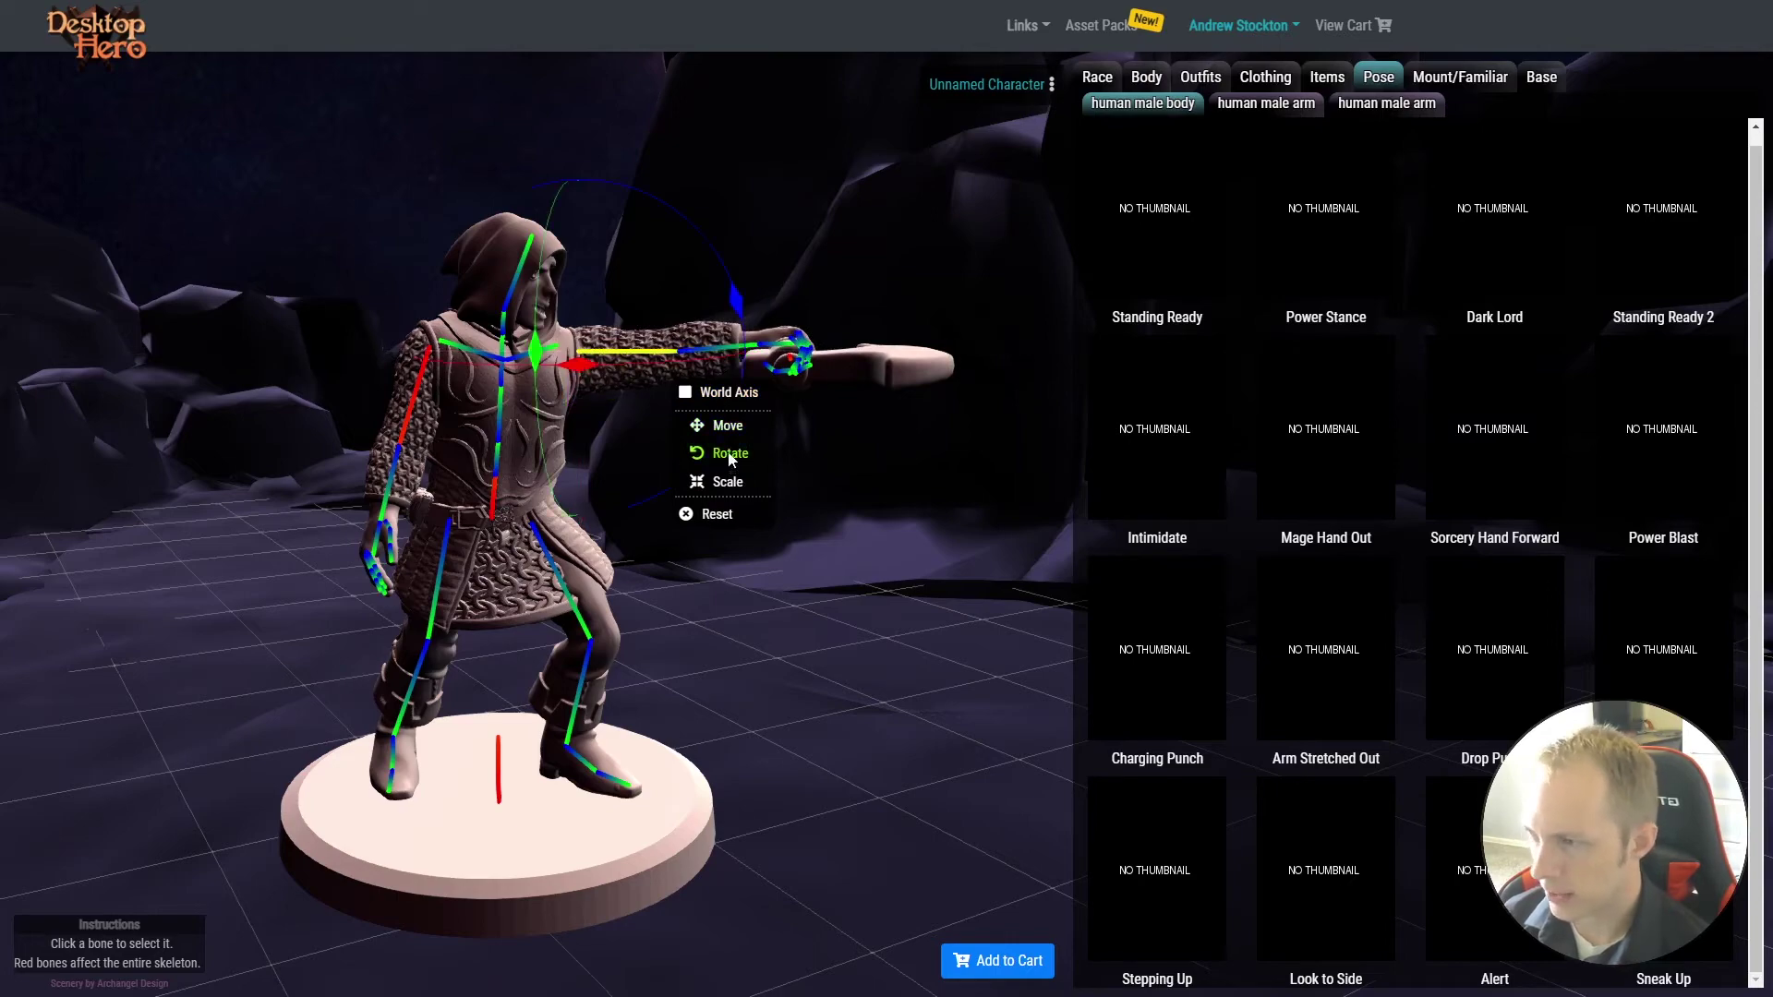
left_click_drag(821, 449, 840, 671)
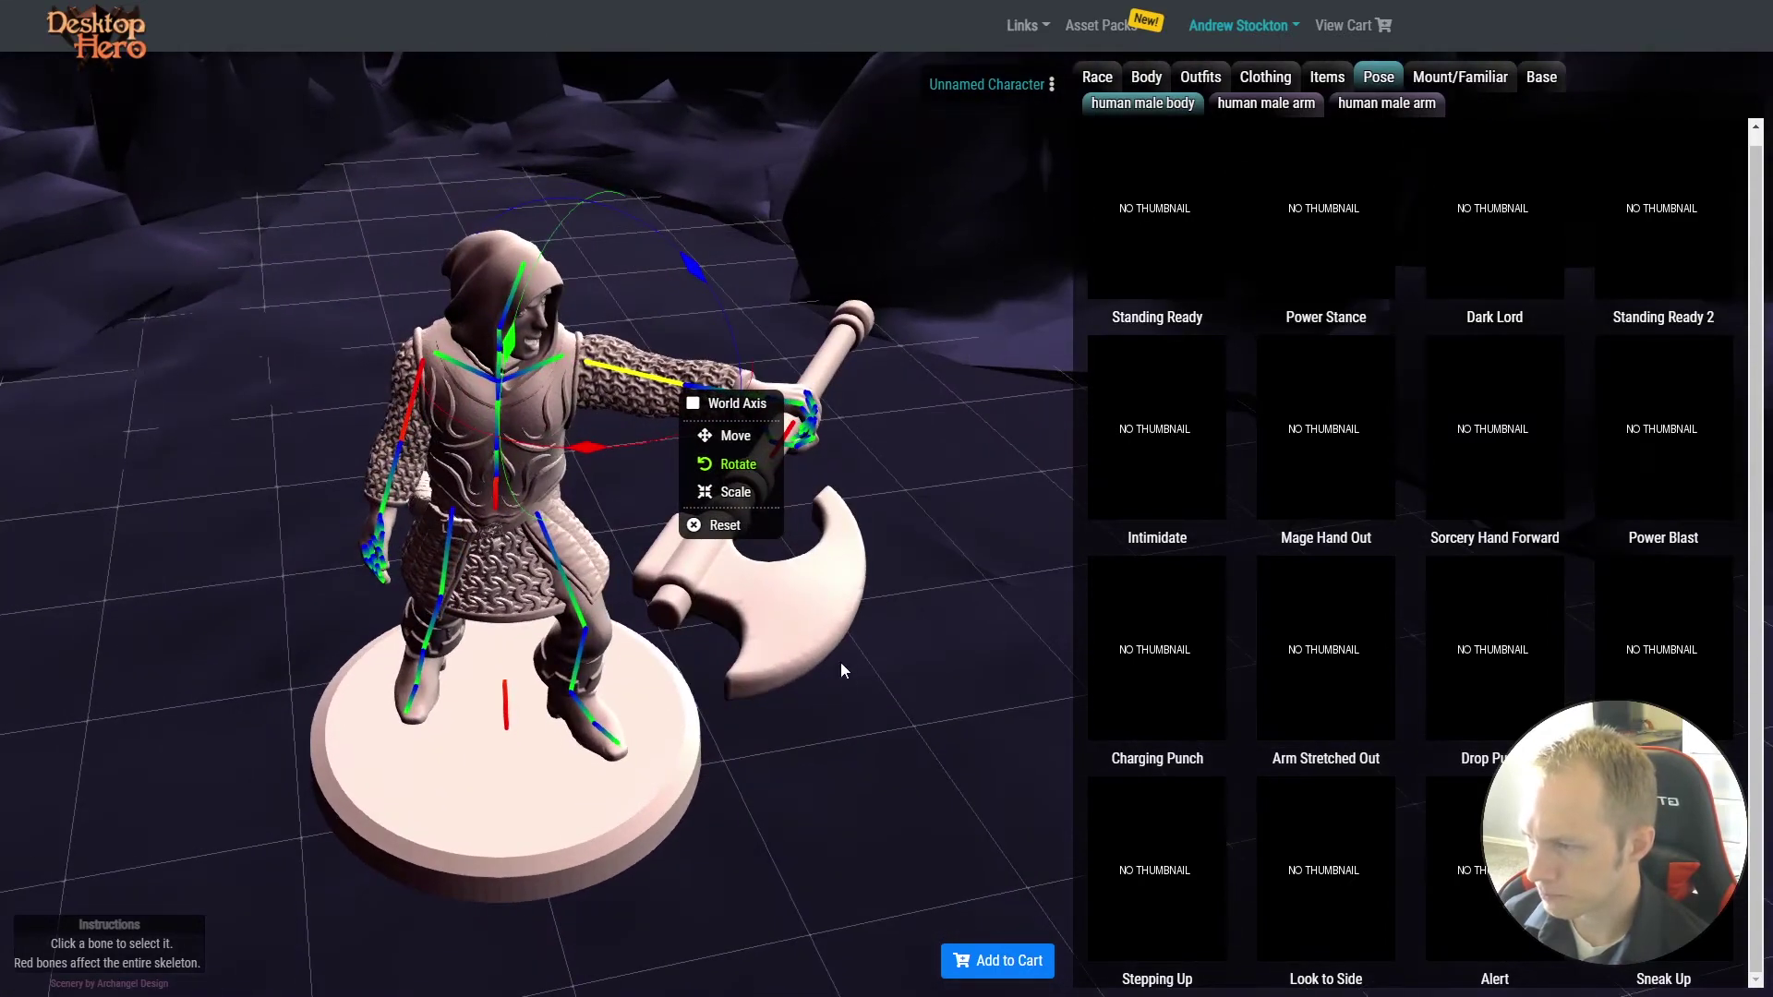
left_click_drag(928, 549, 975, 530)
left_click_drag(528, 351, 535, 287)
left_click(718, 369)
left_click_drag(647, 372, 648, 309)
left_click(746, 368)
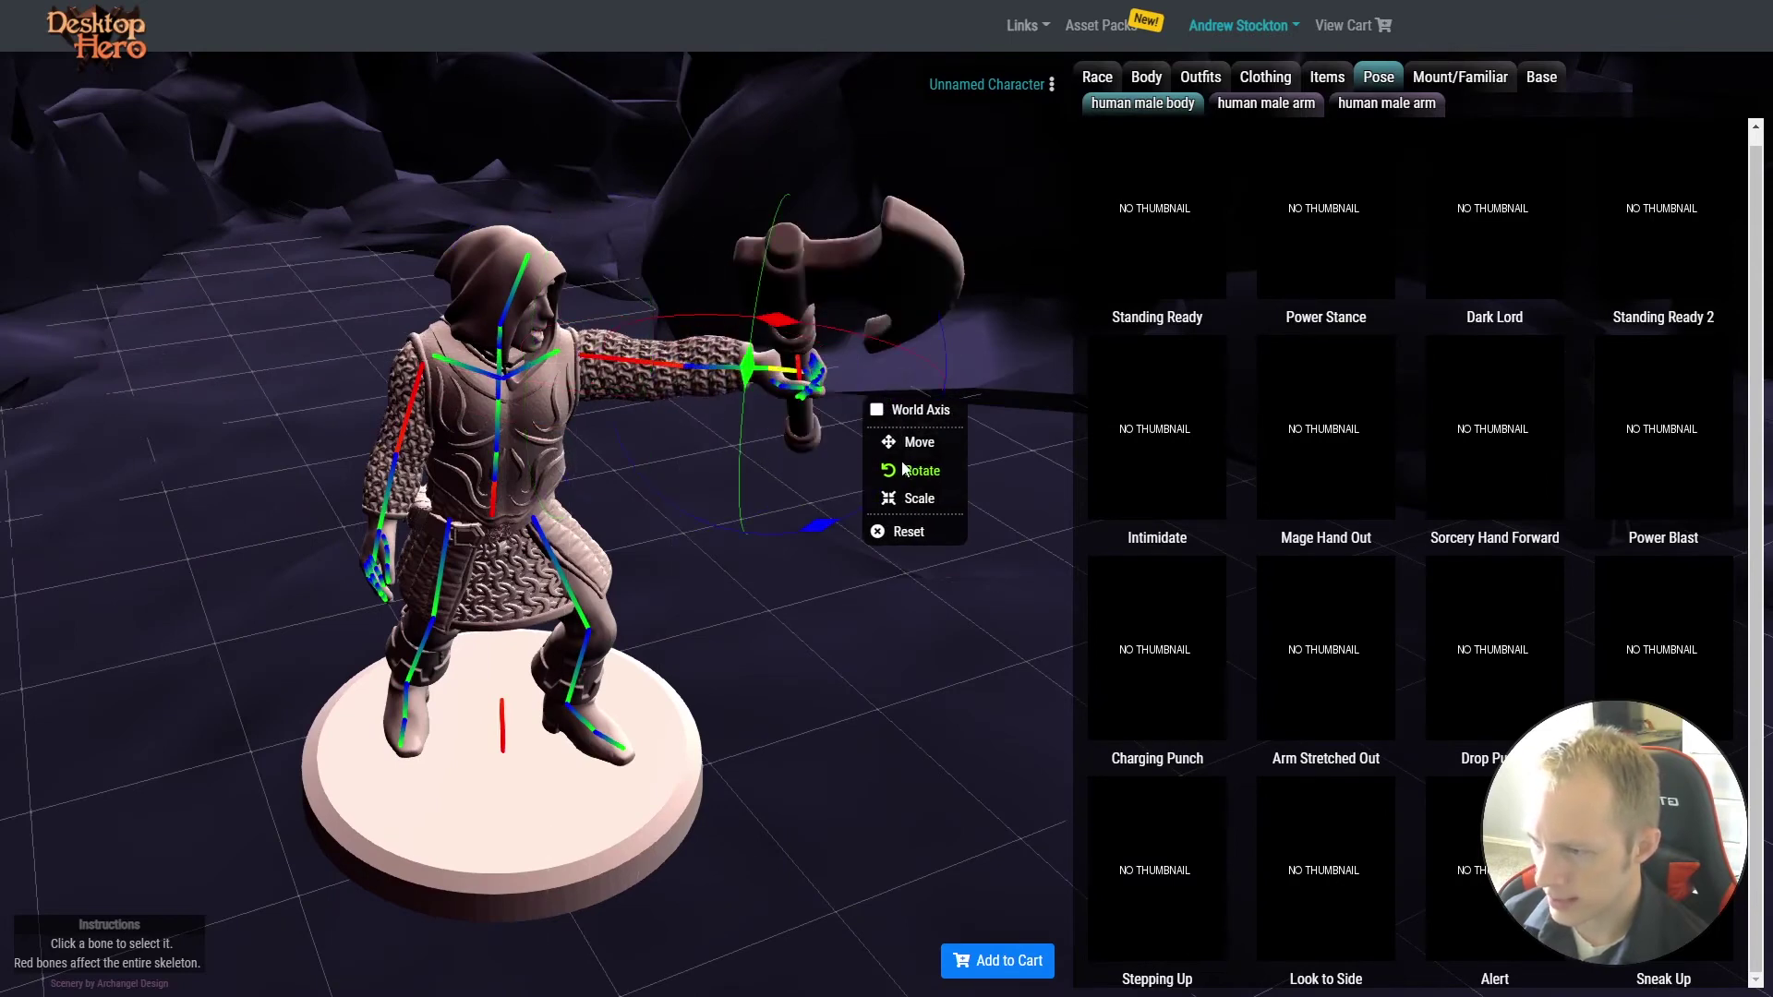
left_click_drag(776, 406, 726, 348)
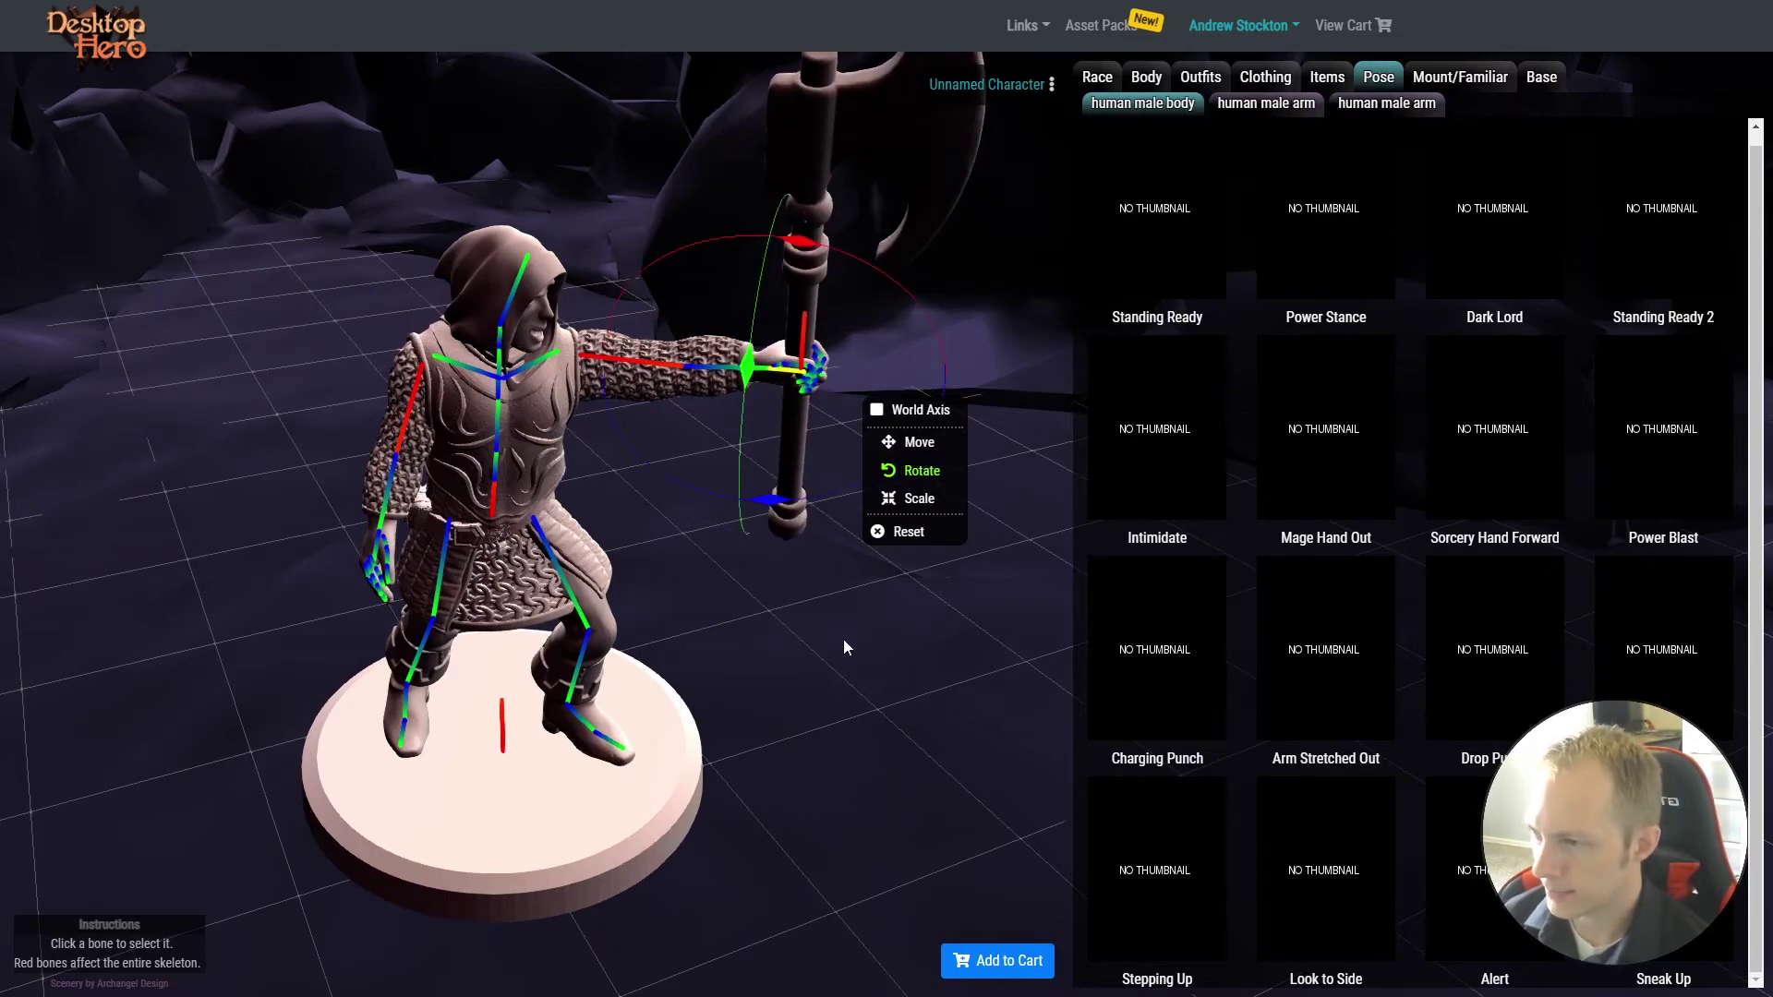
Scale up the hand bone that holds the axe
left_click_drag(844, 639, 654, 590)
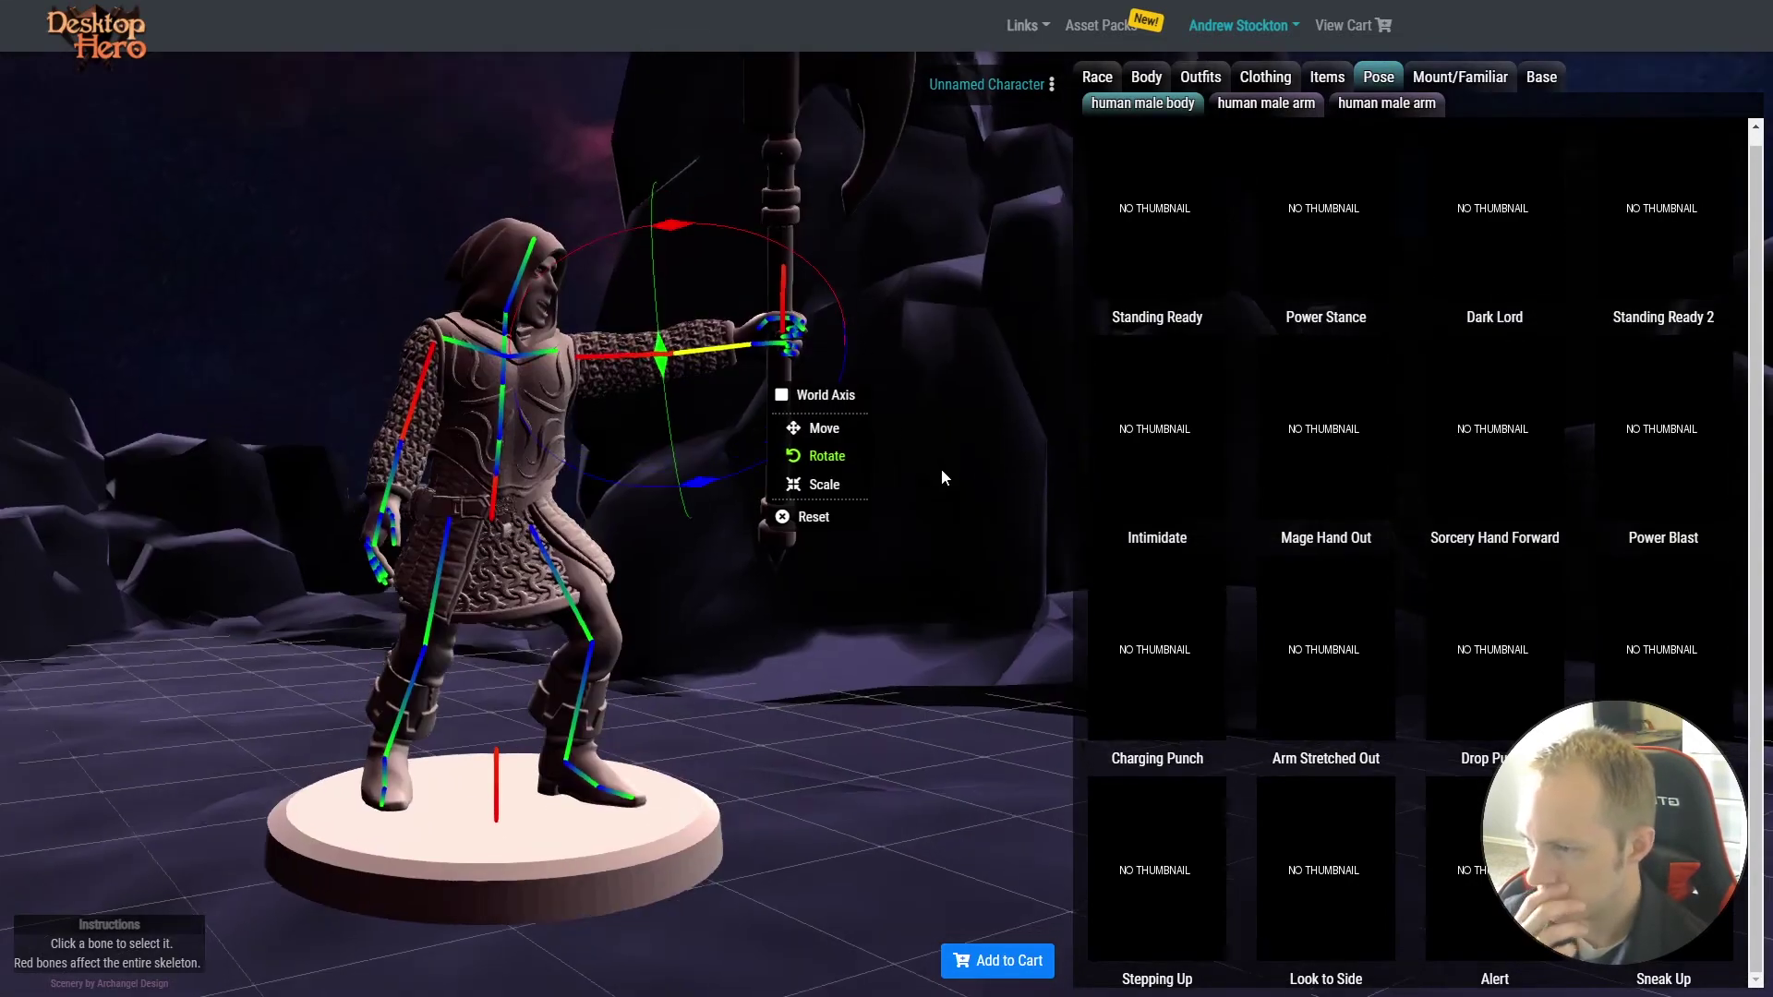
left_click(757, 345)
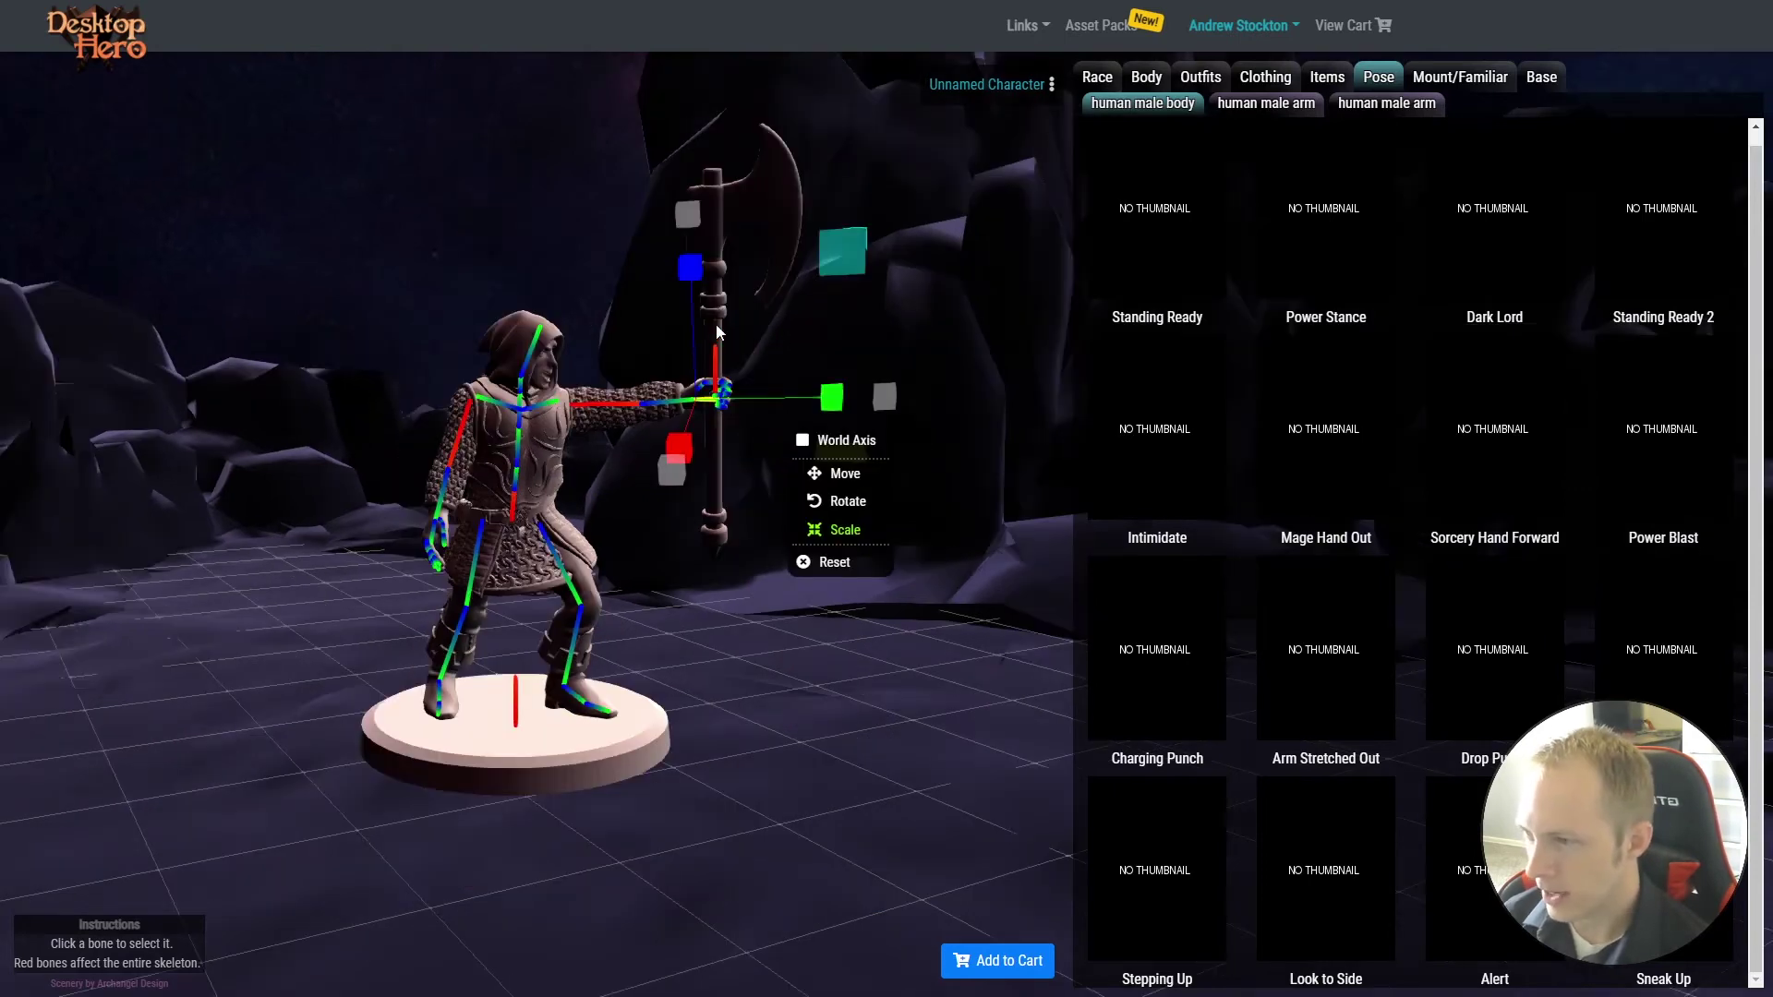
left_click_drag(885, 403, 914, 446)
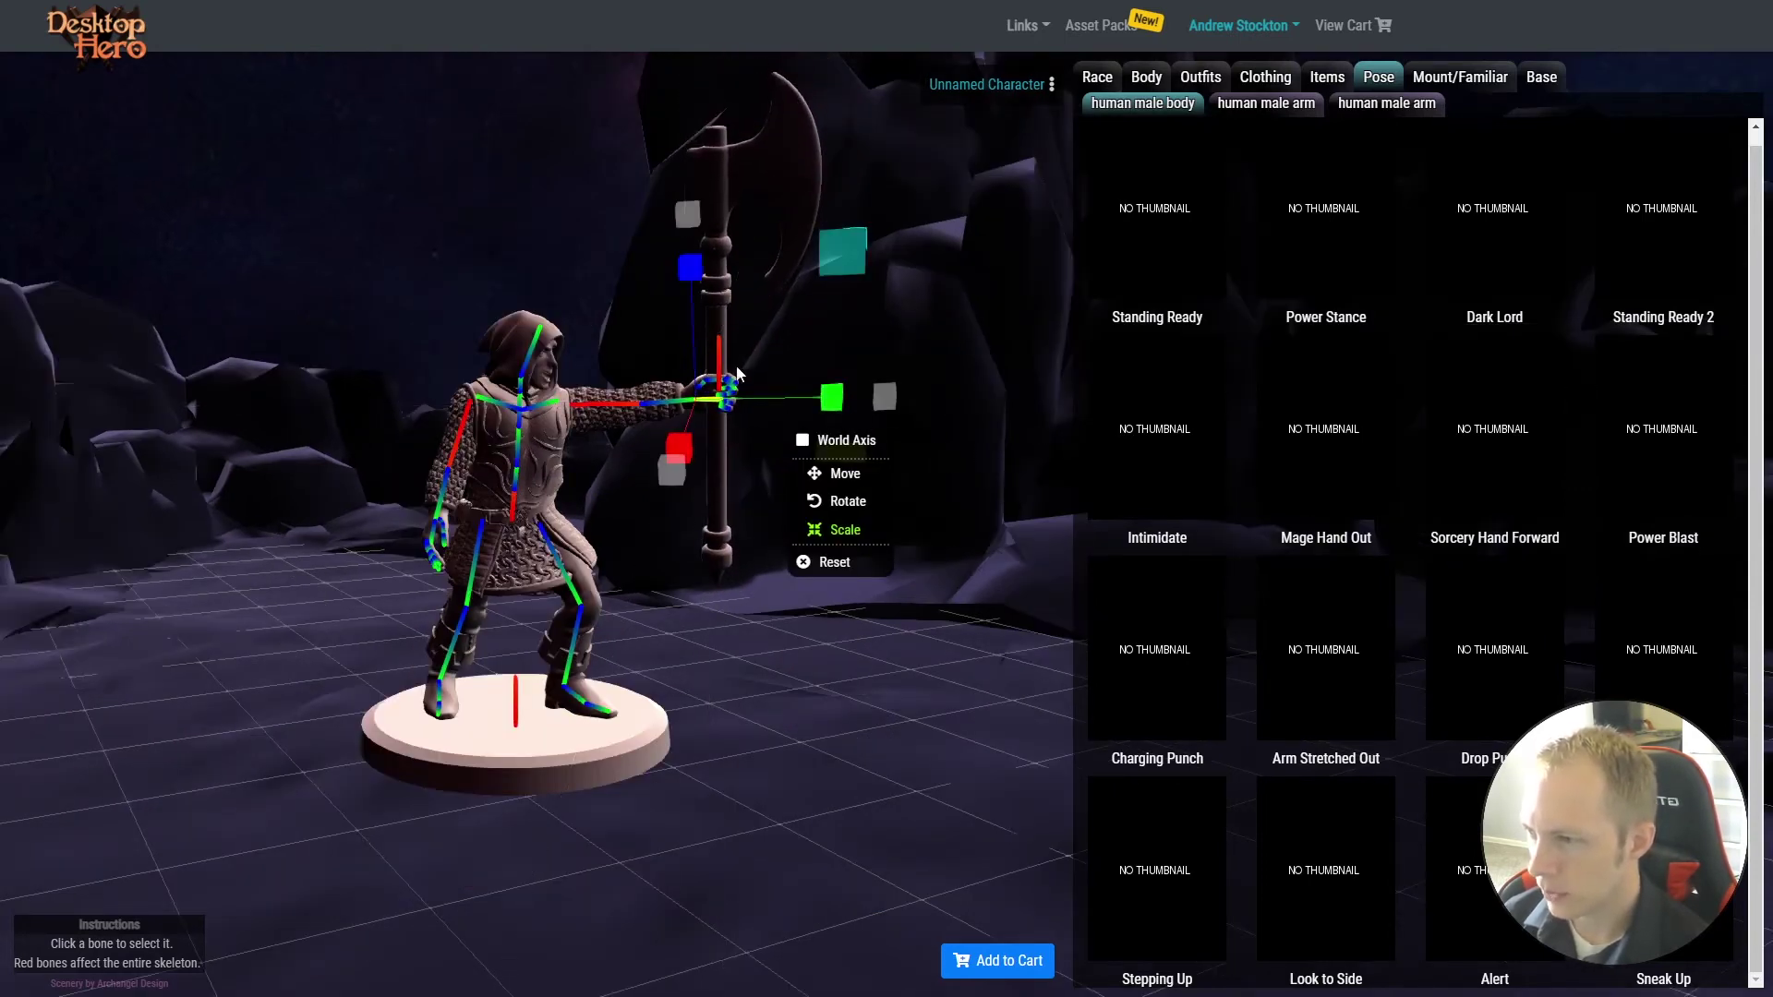
Enlarge the axe and slide it lower in the character's grip, and hide the body's bones
left_click(719, 368)
left_click_drag(722, 270, 728, 304)
left_click(866, 475)
left_click_drag(966, 582, 892, 525)
left_click(542, 467)
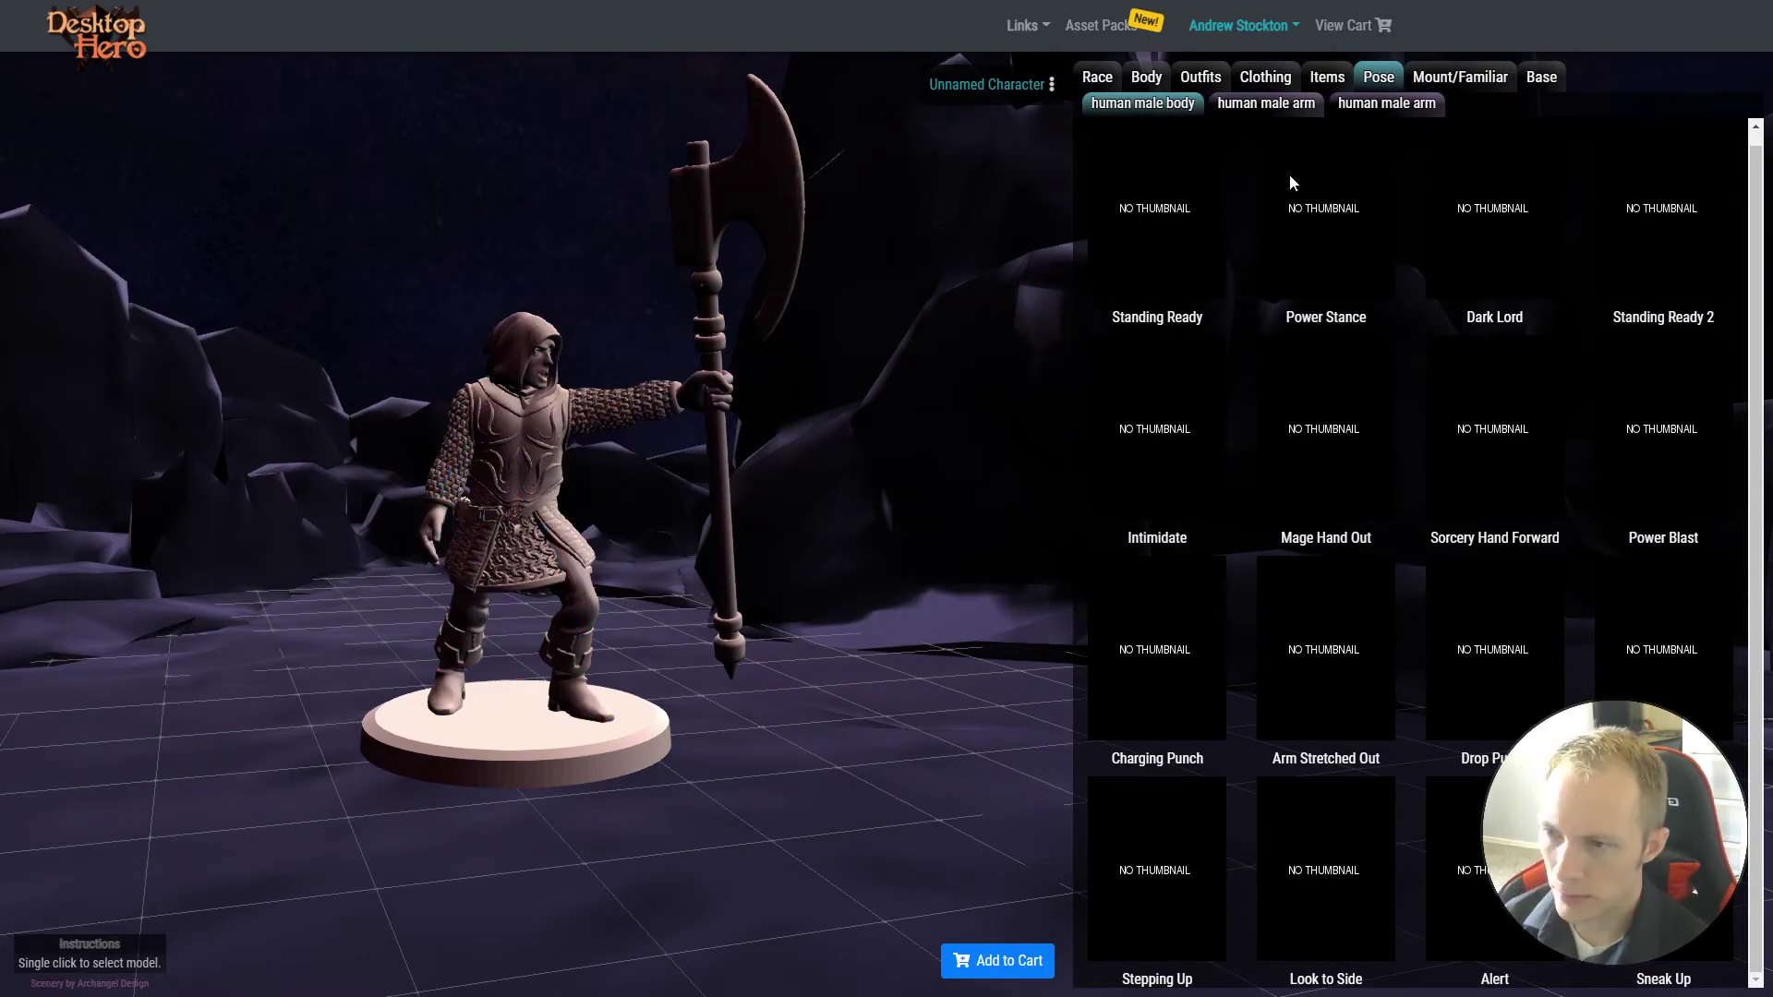
Look through the mounts and animal familiars and attach a cat to the front of the base, beside the character's foot
left_click(1476, 80)
left_click_drag(616, 570, 2, 618)
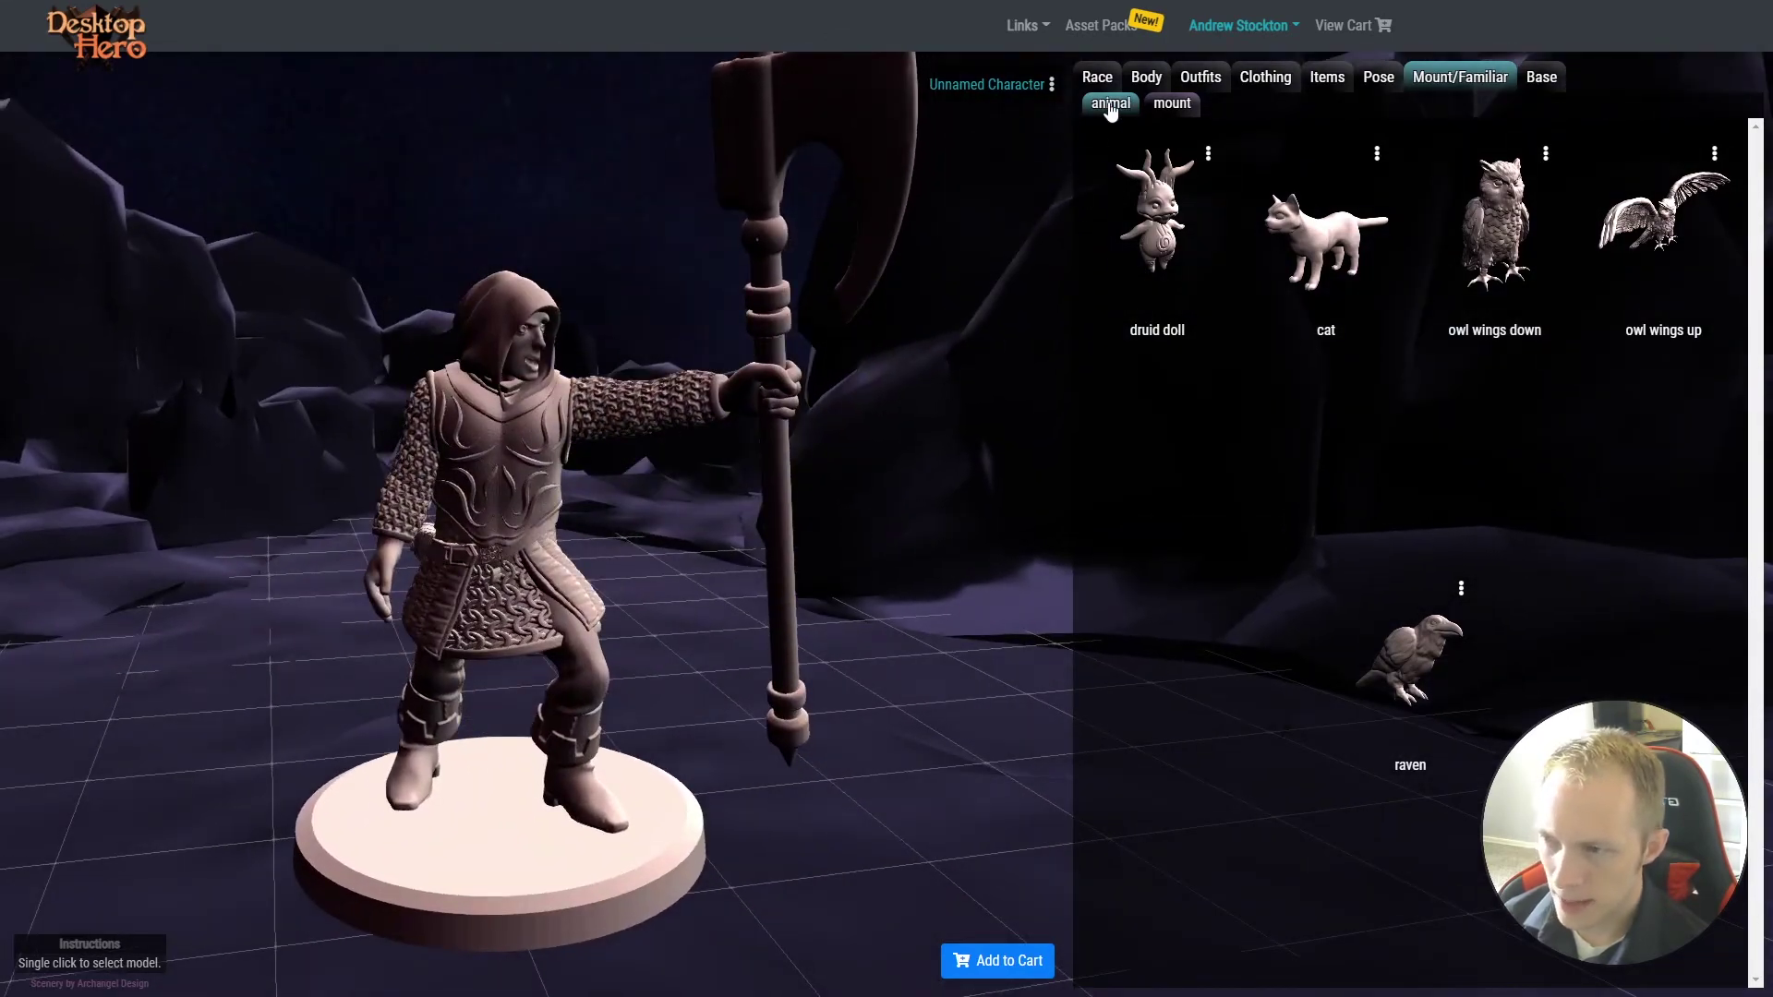
left_click(1154, 104)
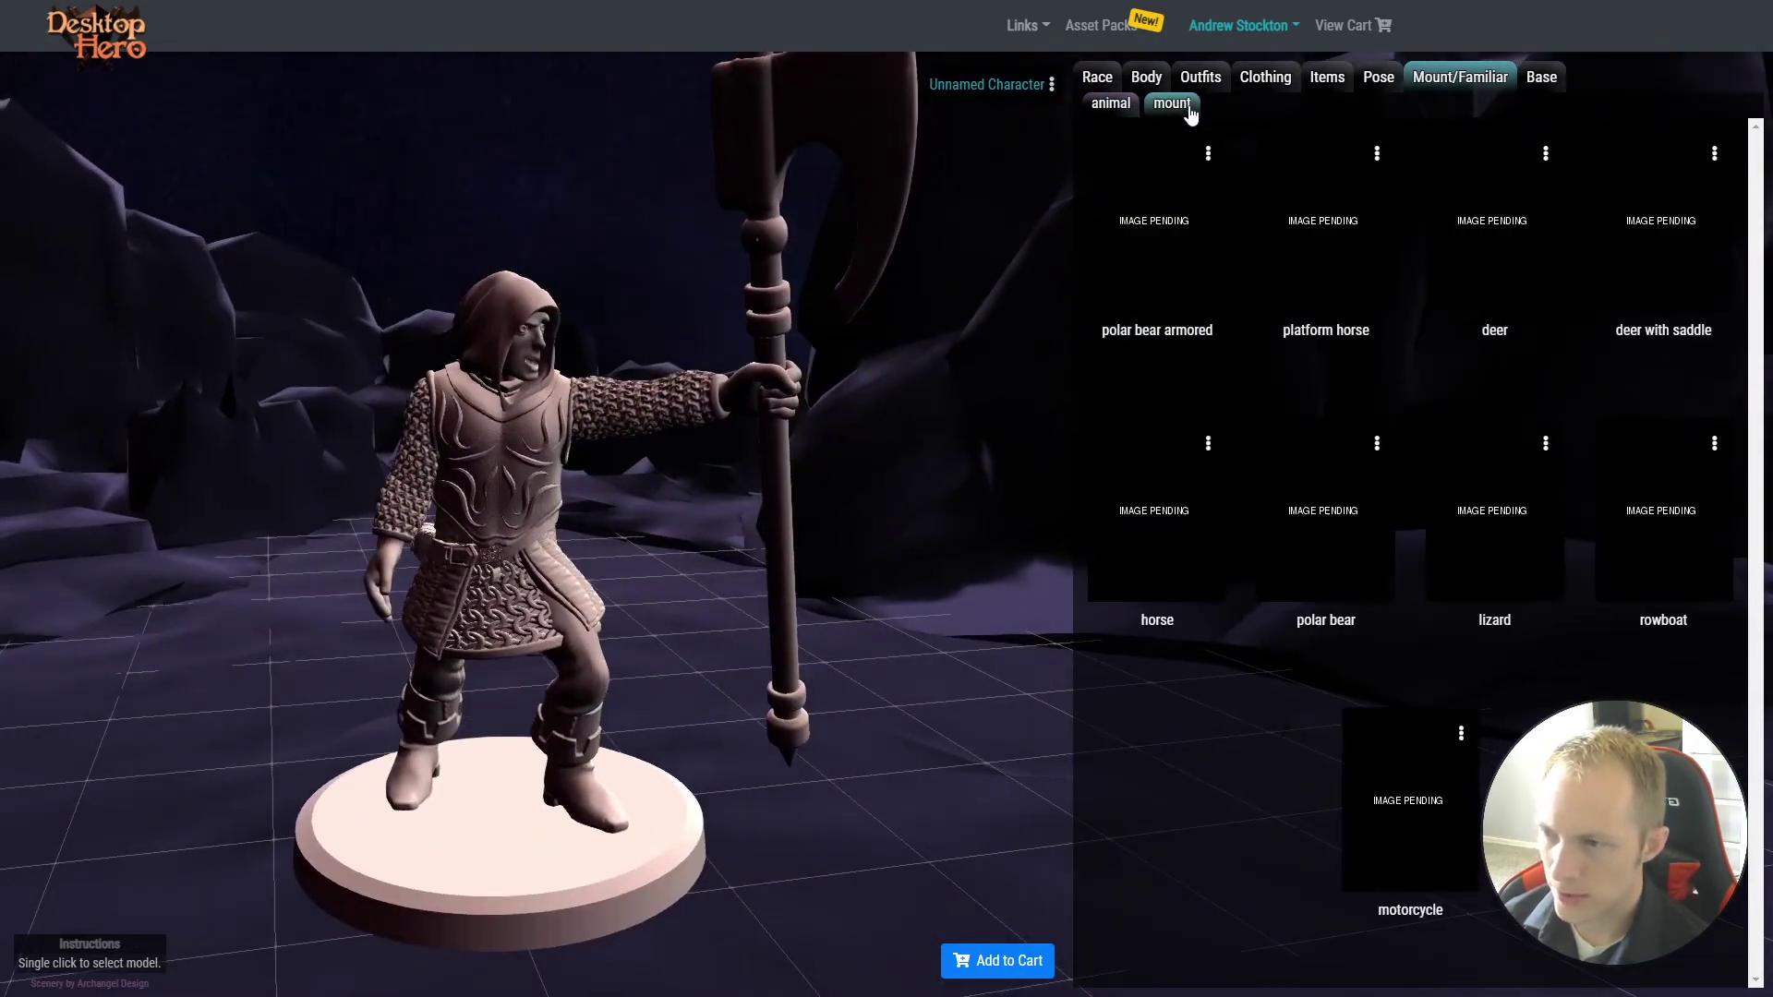
left_click(1108, 104)
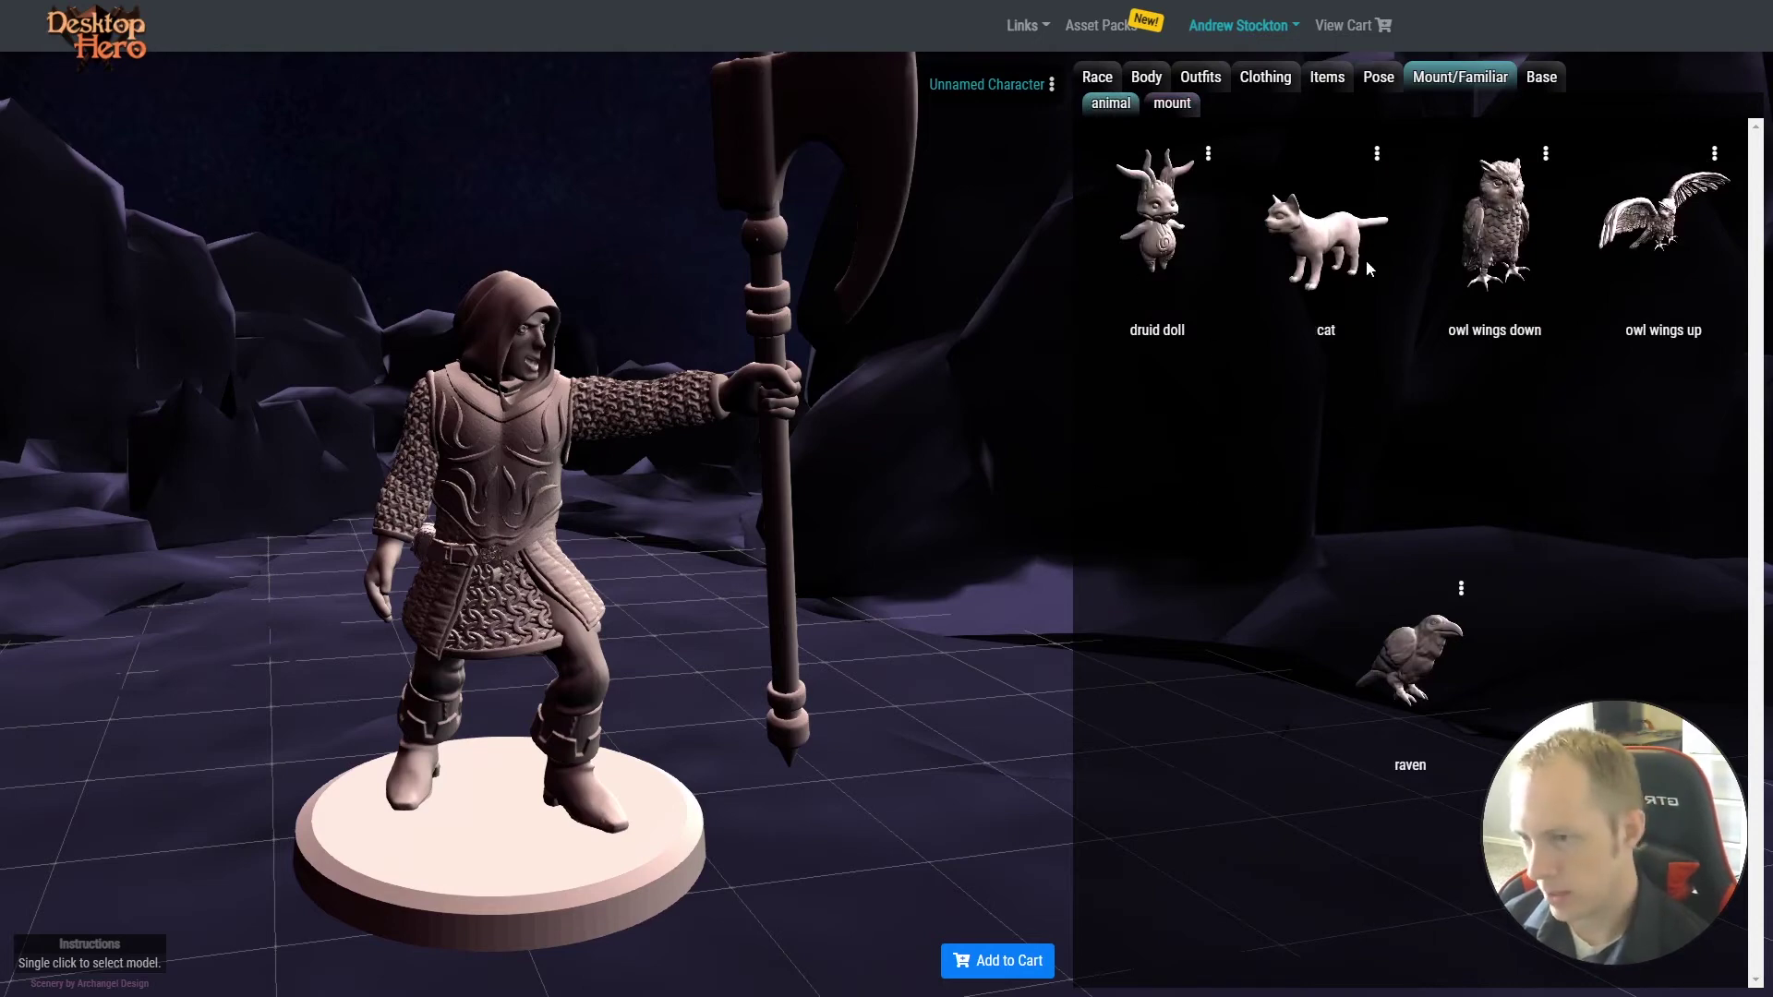
left_click(1330, 255)
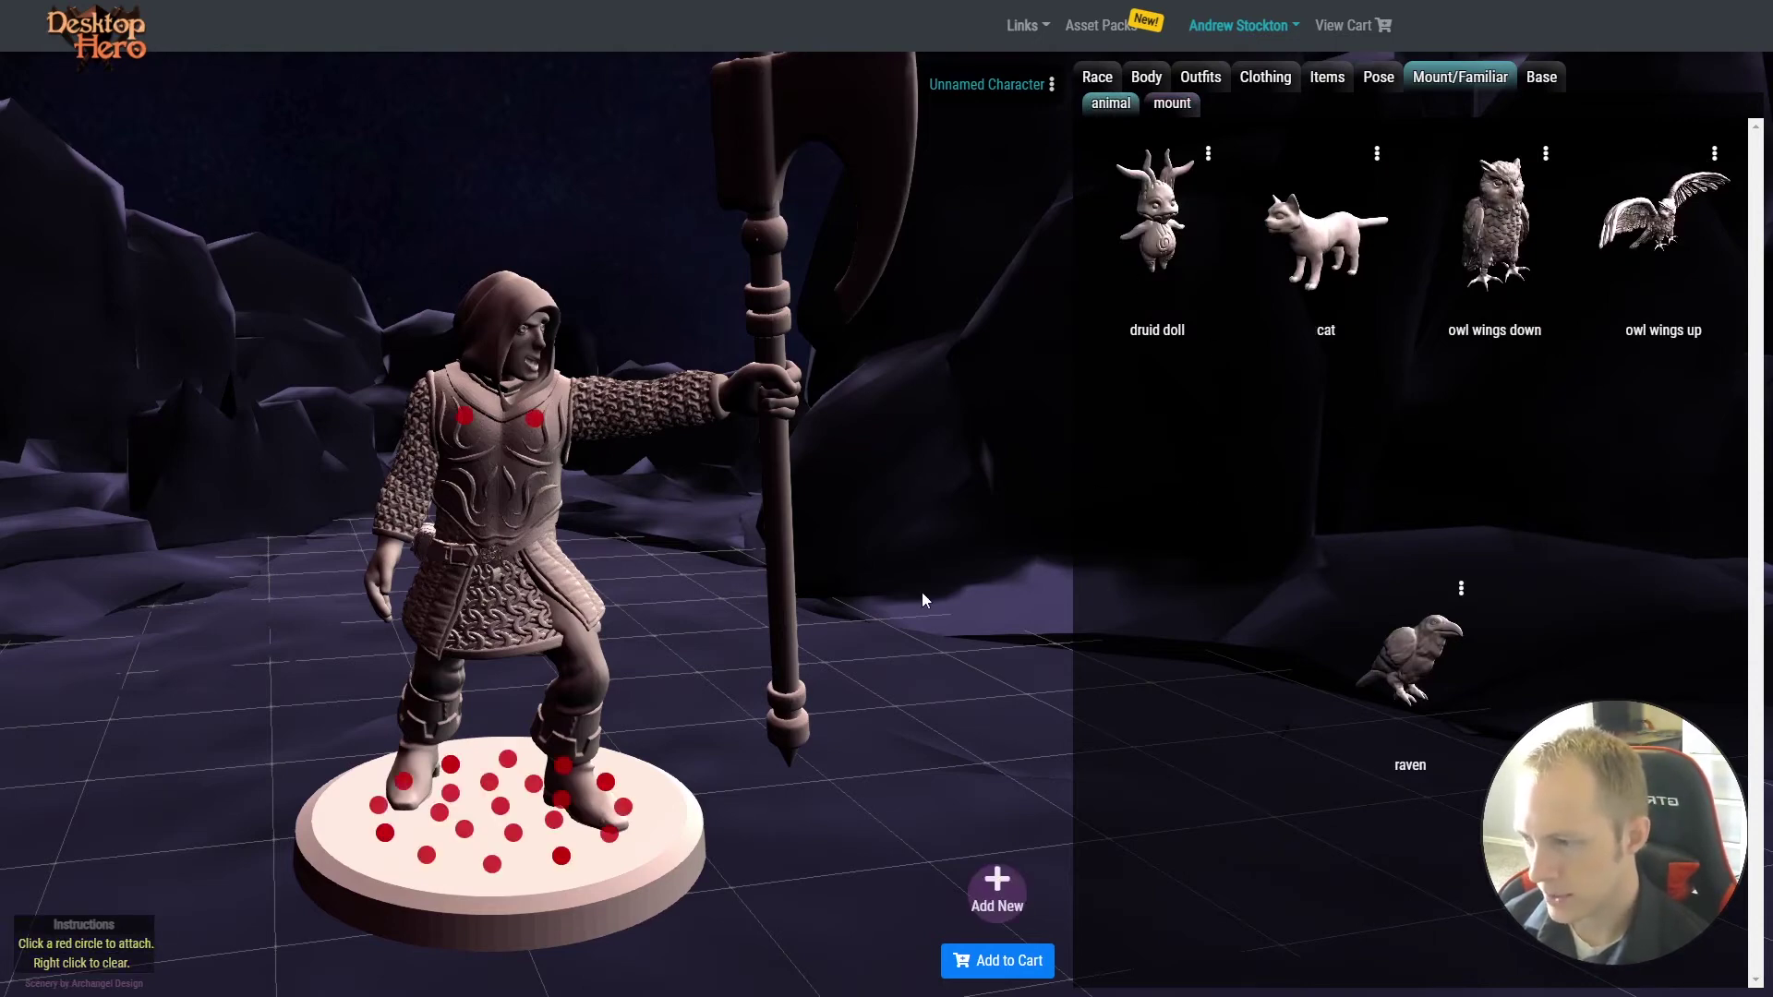
left_click_drag(921, 592, 887, 699)
left_click(566, 841)
left_click(1338, 242)
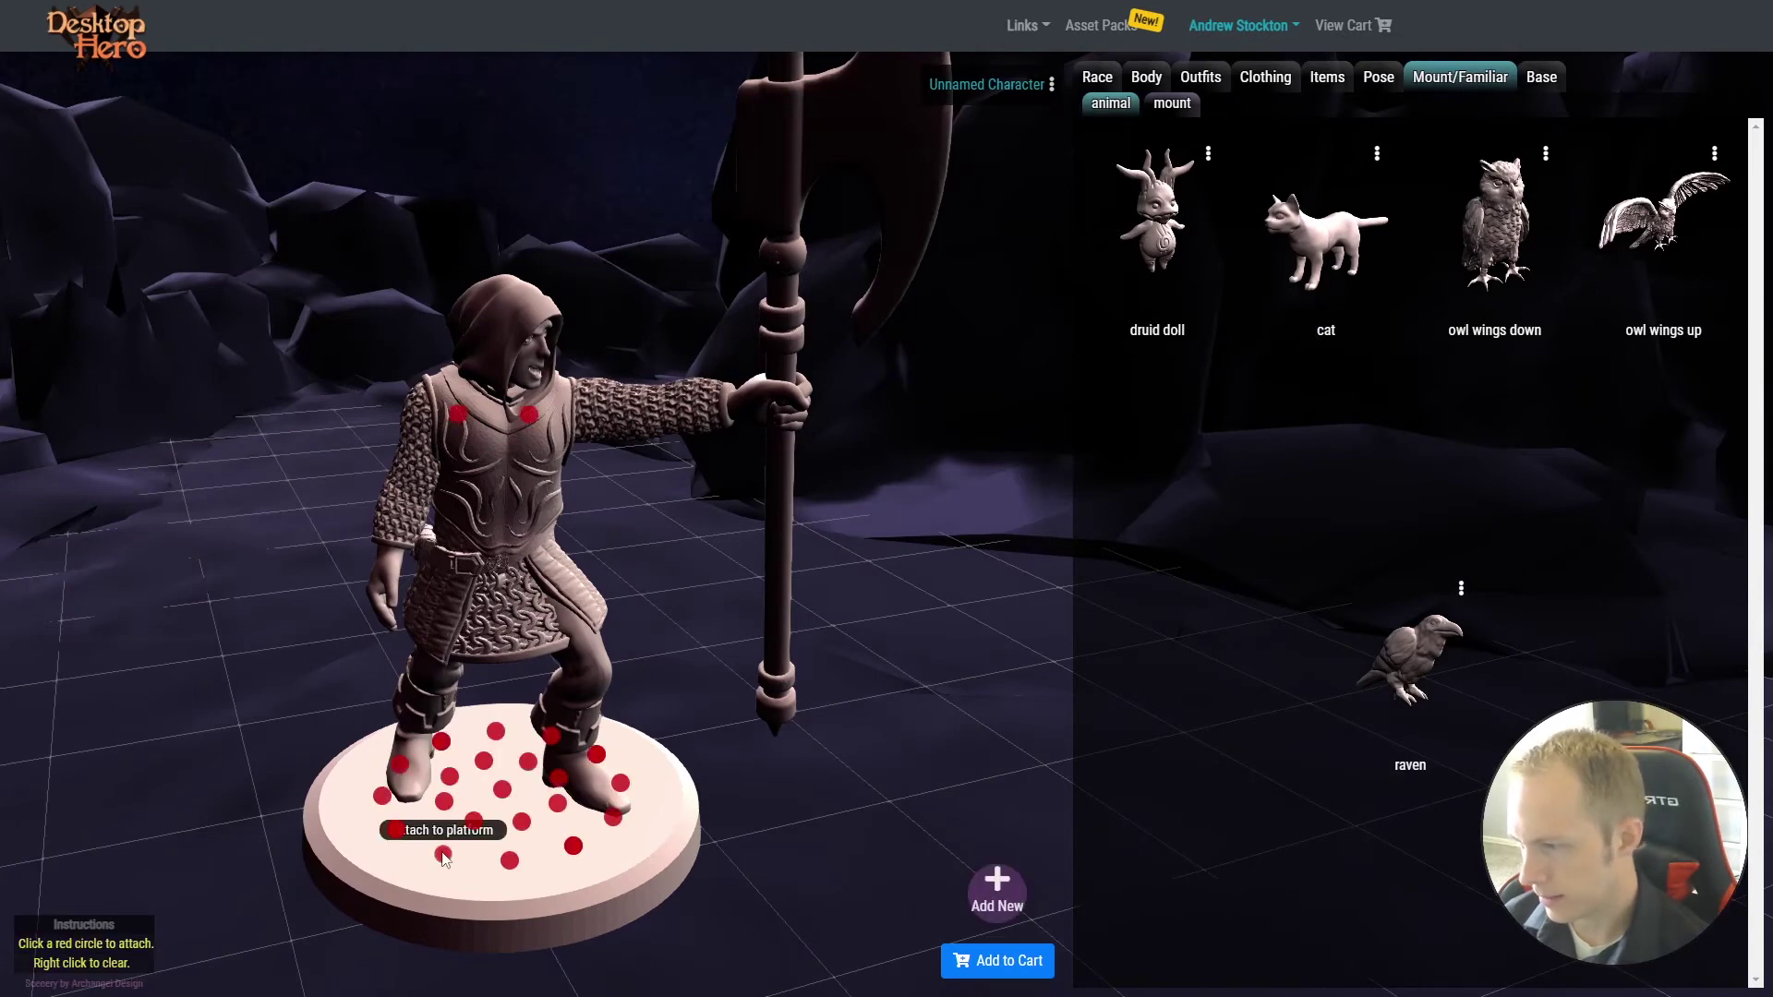
left_click(443, 857)
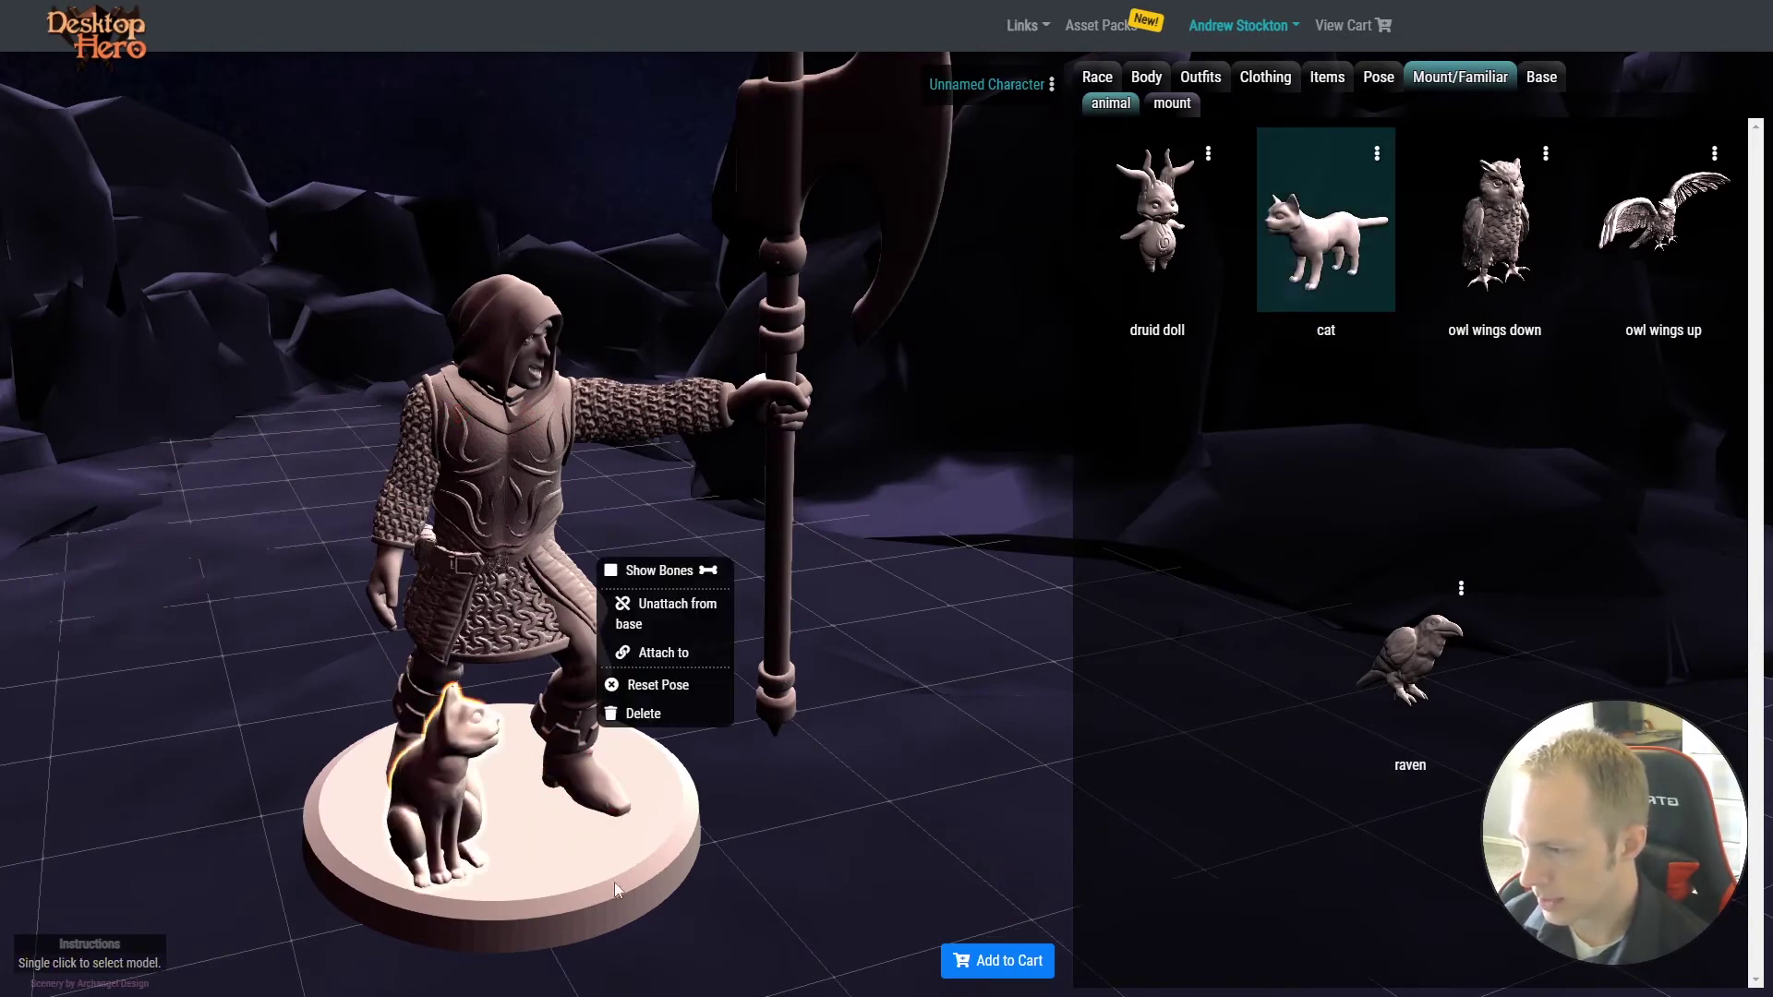
Attach a second cat to the character's shoulder on the side of the outstretched arm
left_click_drag(792, 838, 716, 823)
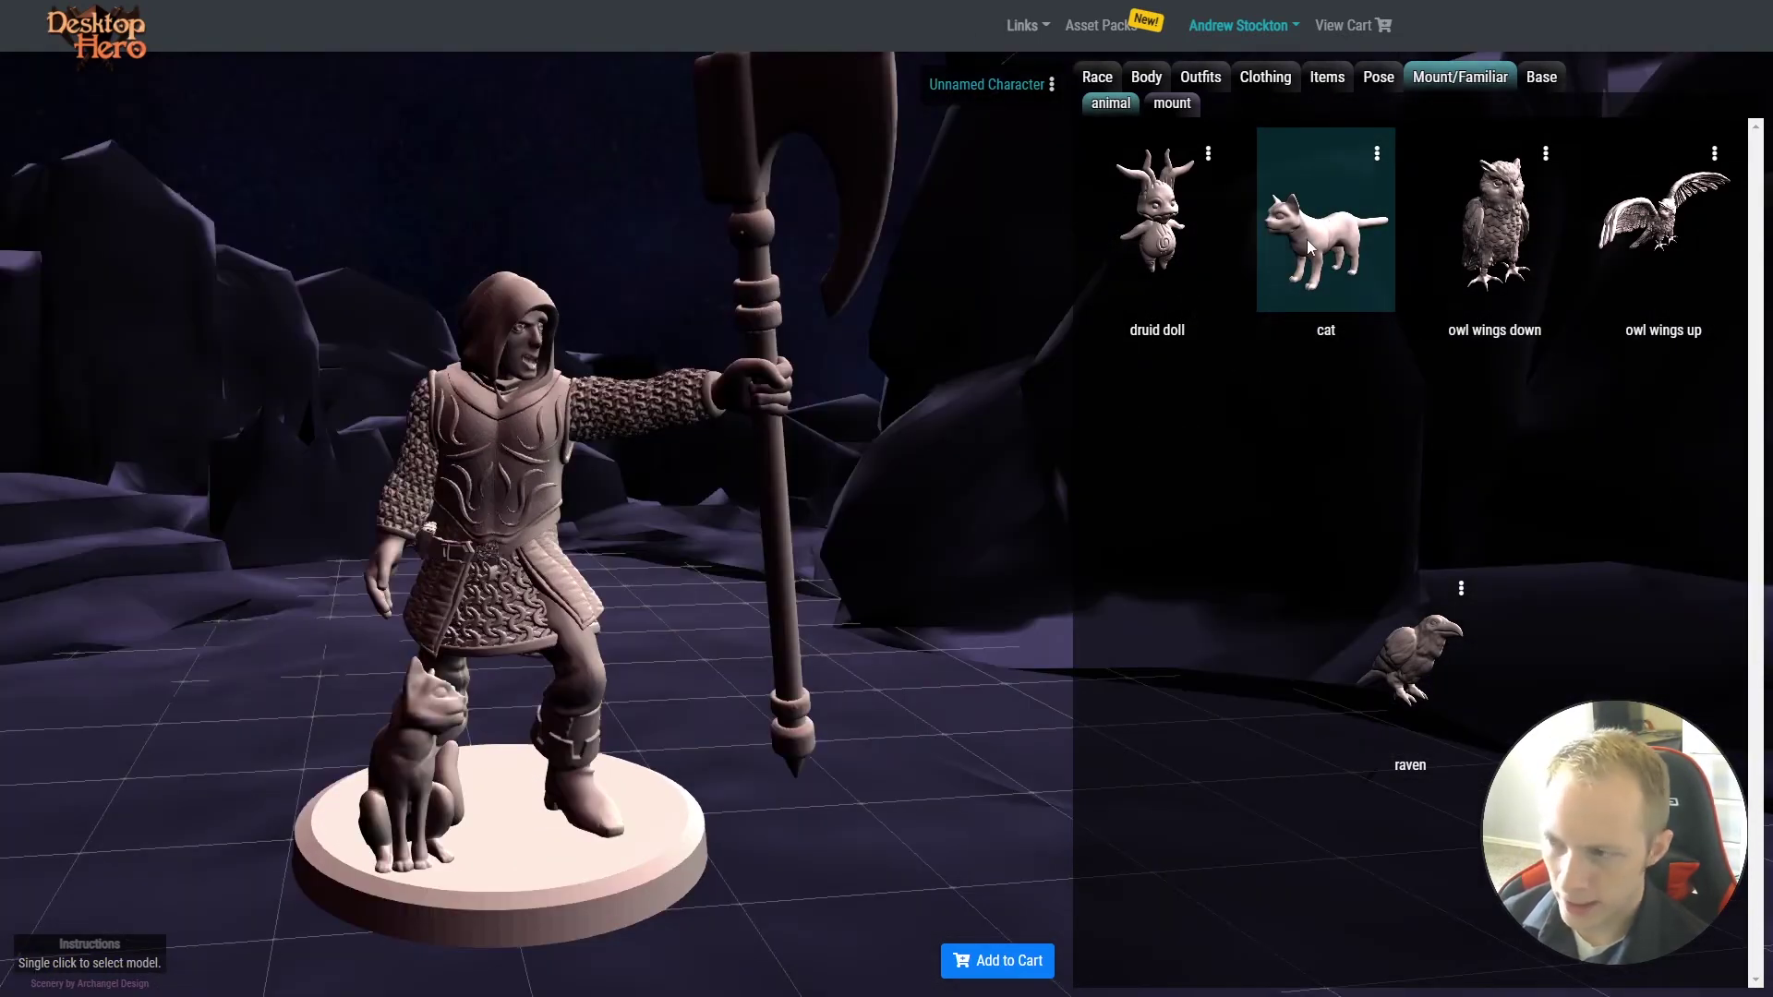
left_click(1307, 245)
left_click(545, 420)
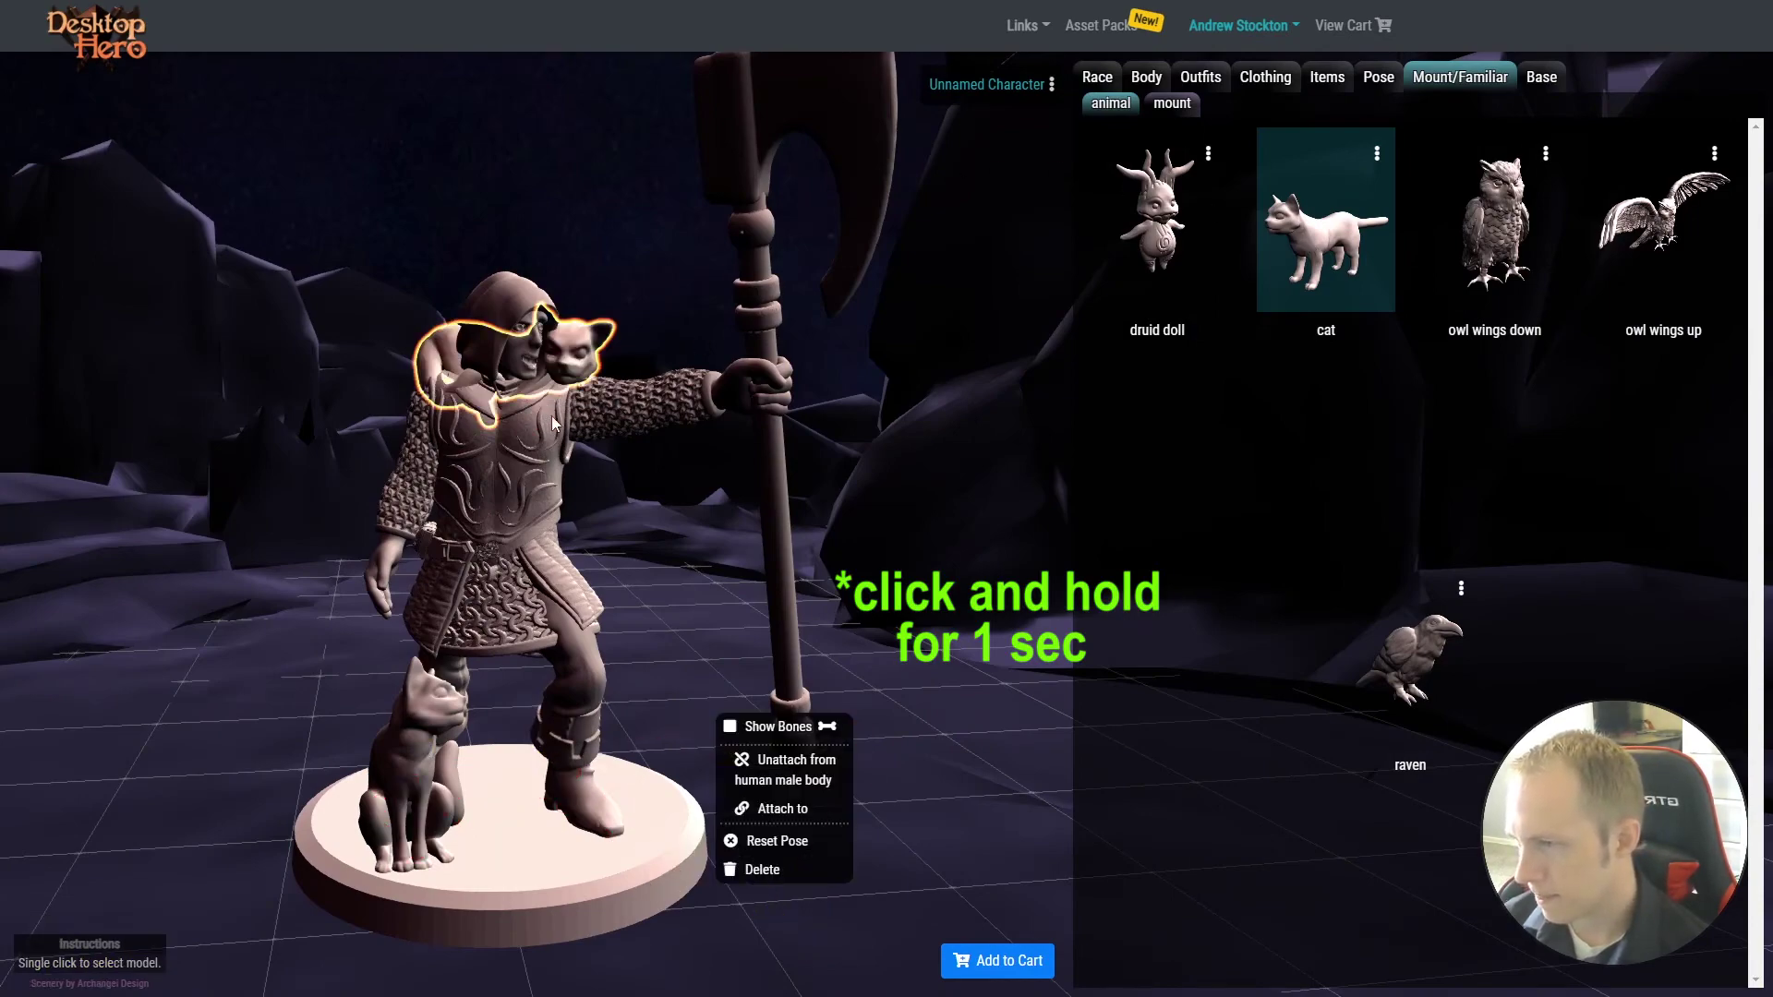
left_click(622, 376)
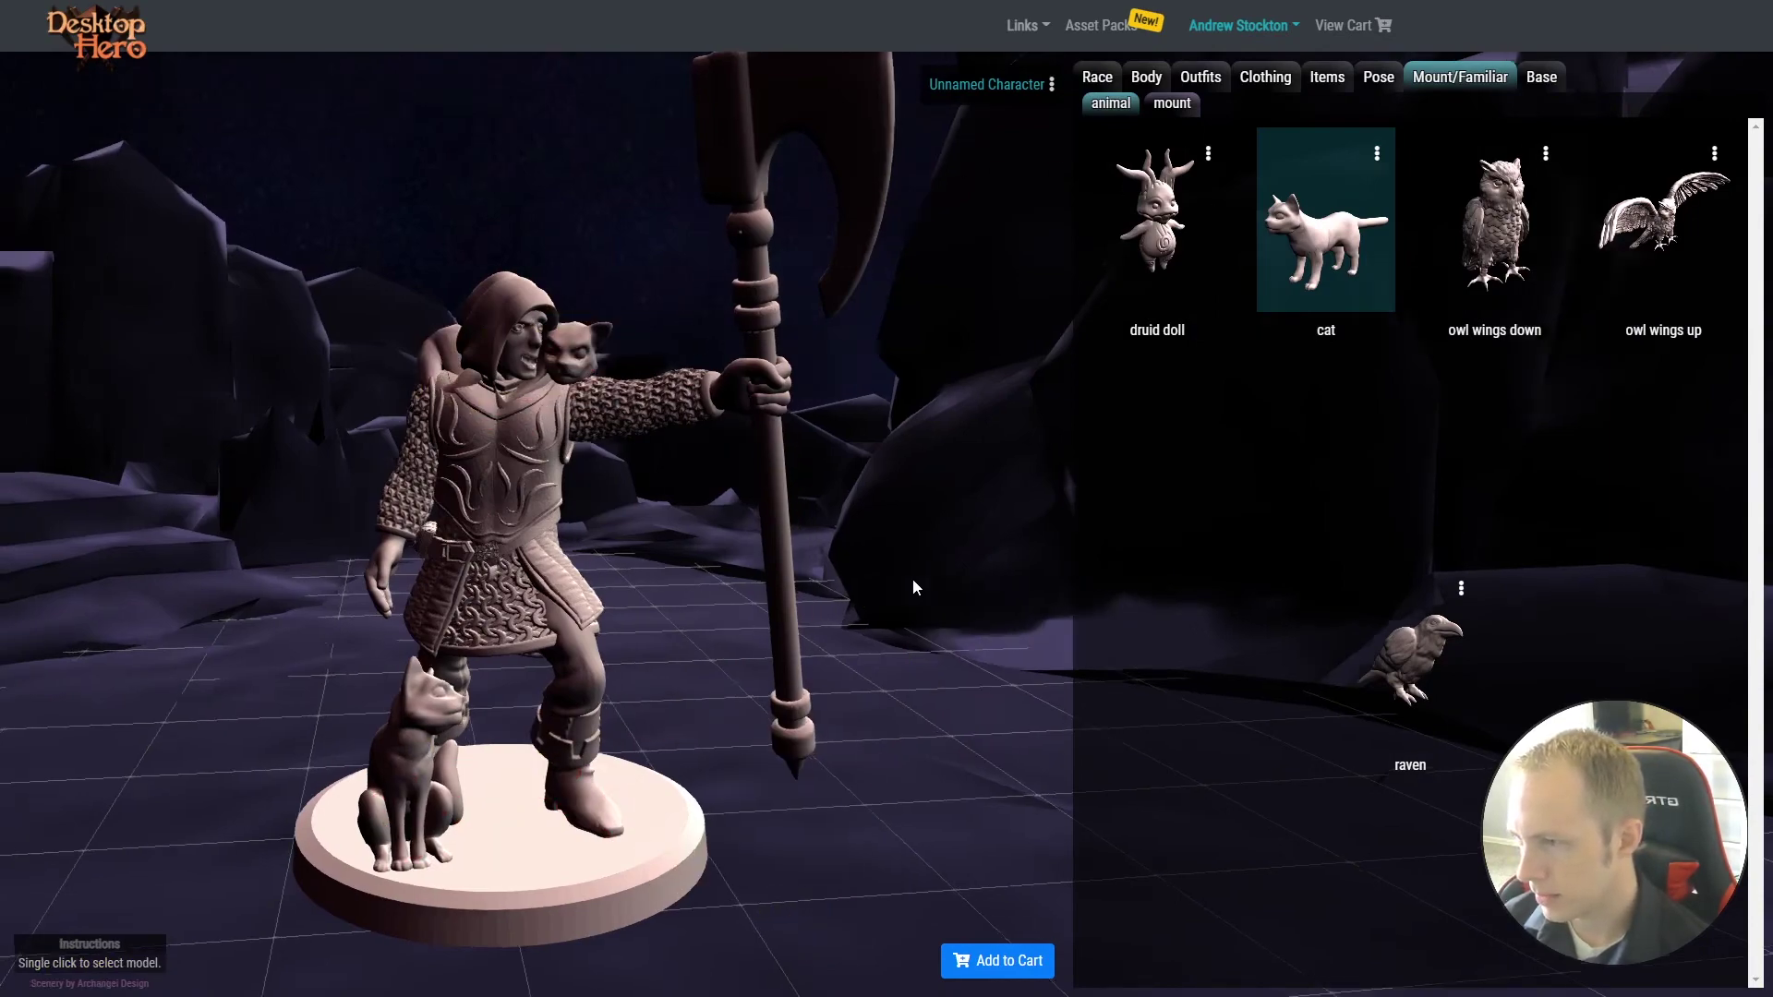
Try a raven on the character's other shoulder and remove it again
left_click_drag(912, 578, 955, 526)
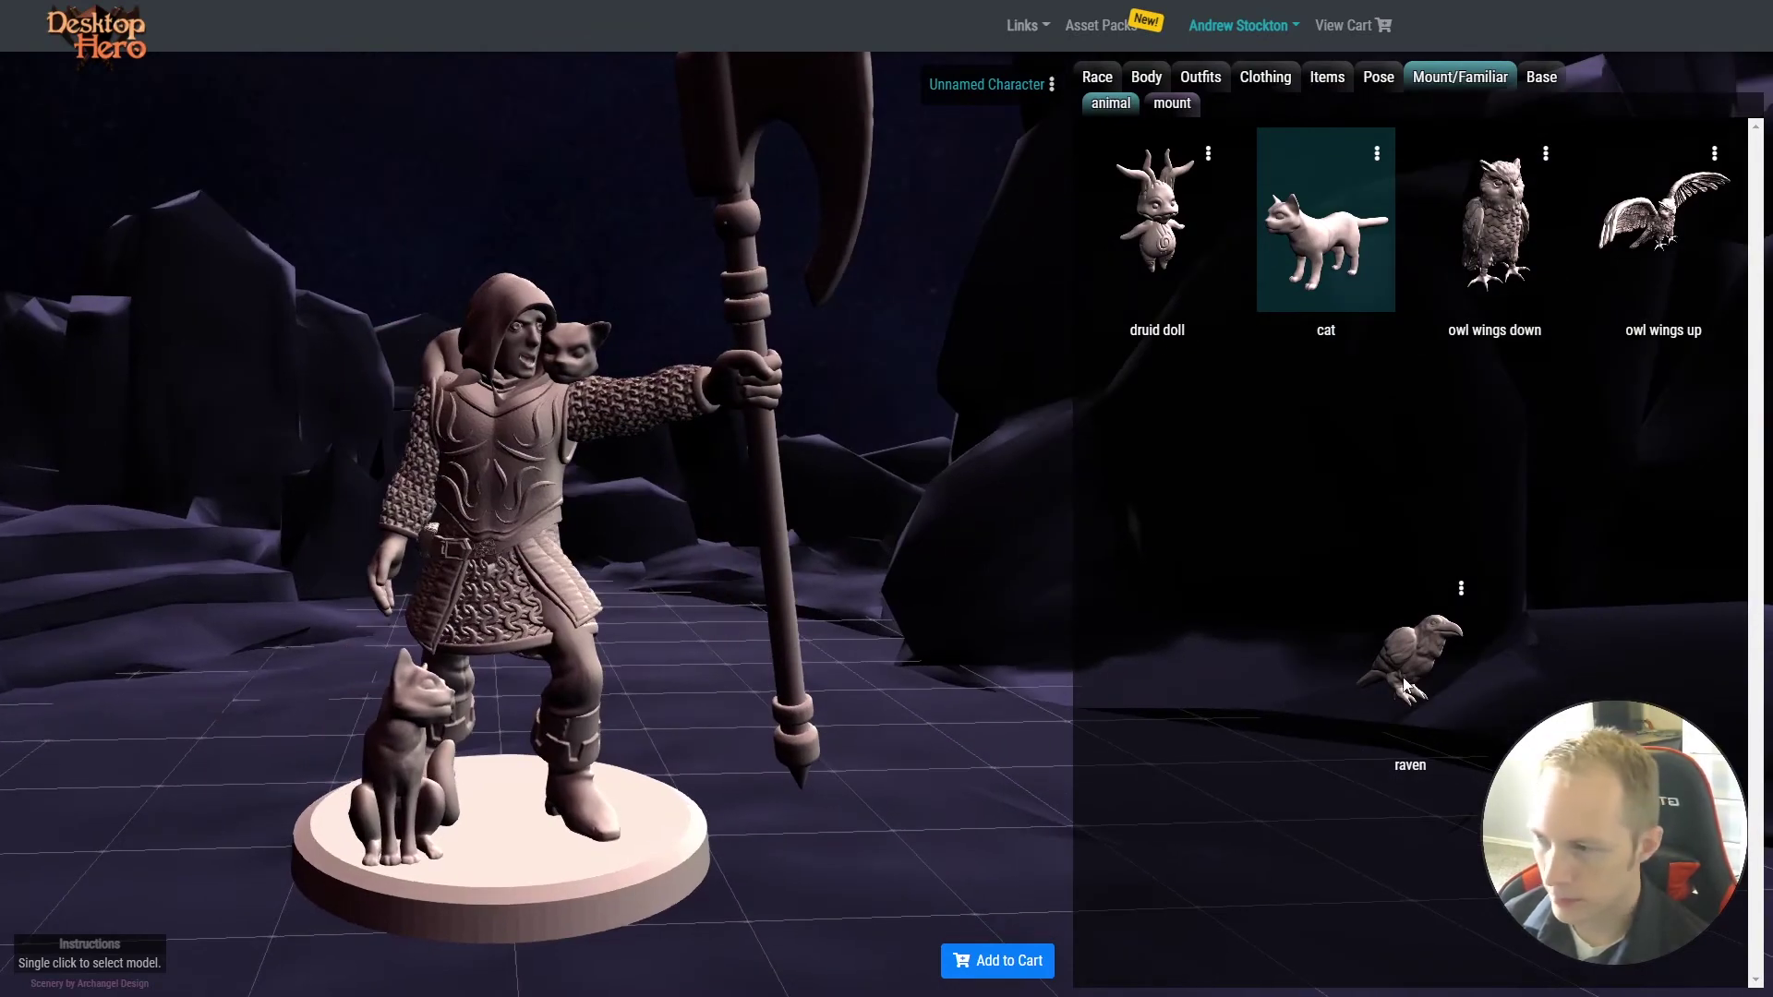
left_click(1404, 684)
left_click(477, 422)
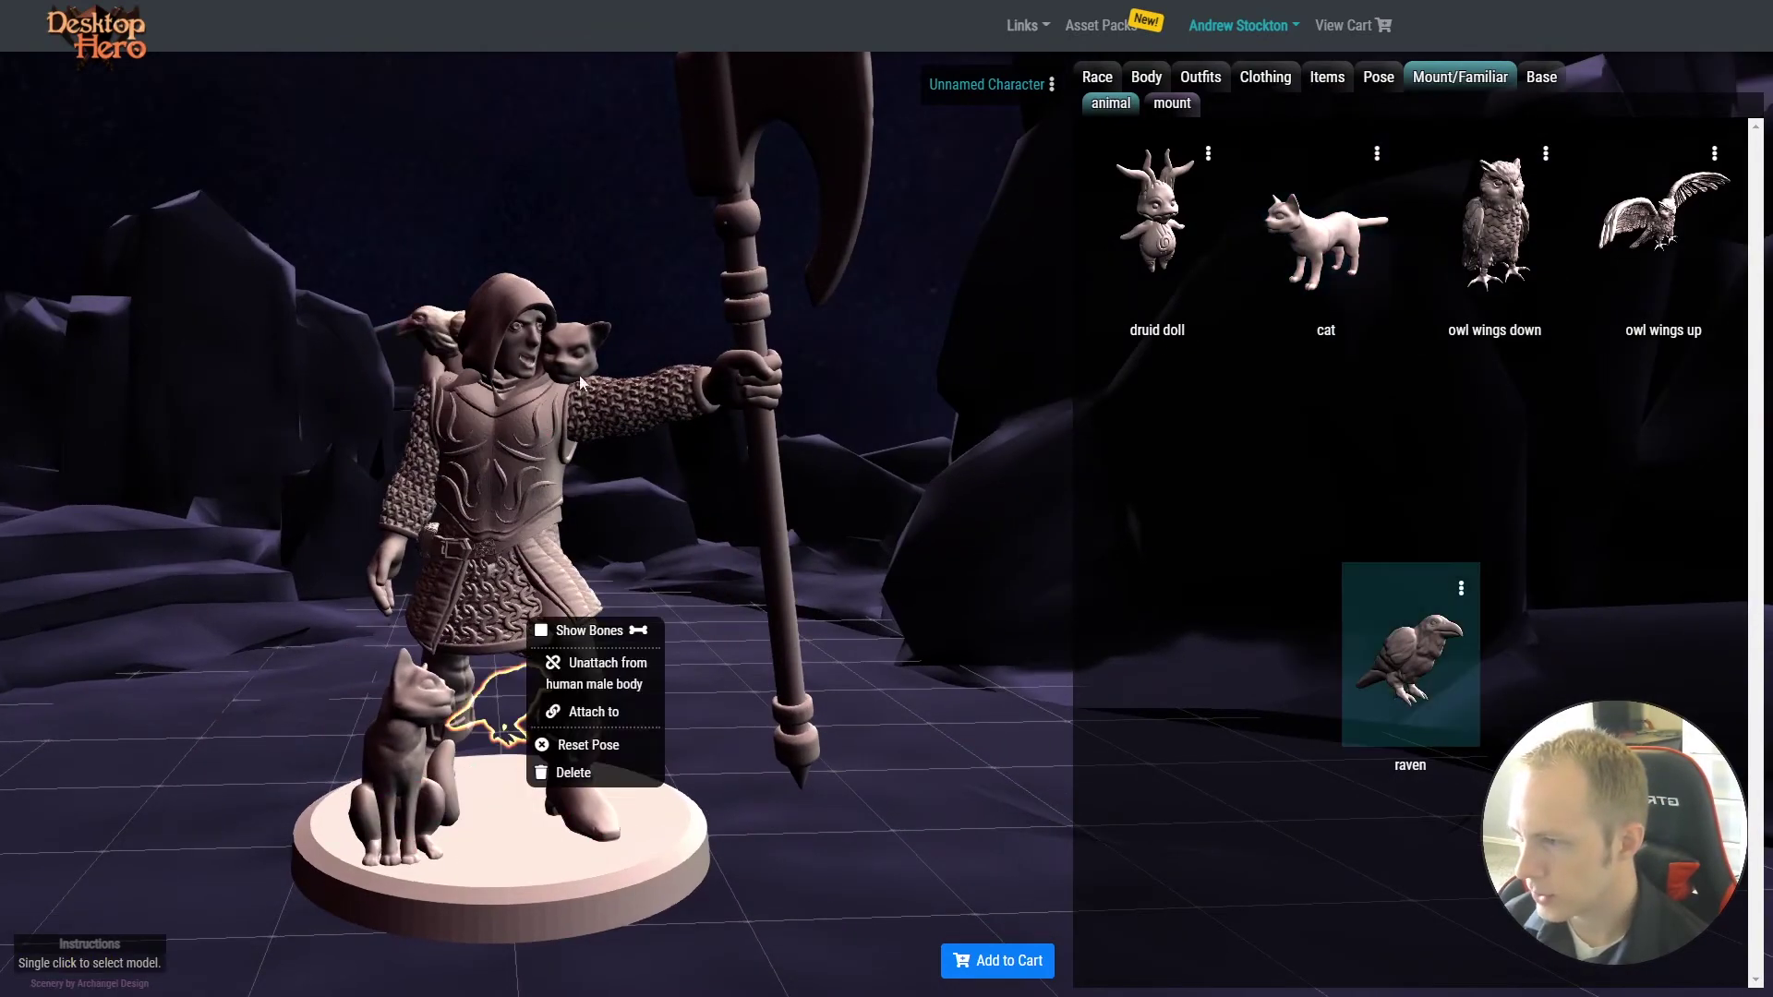
left_click_drag(881, 367, 467, 412)
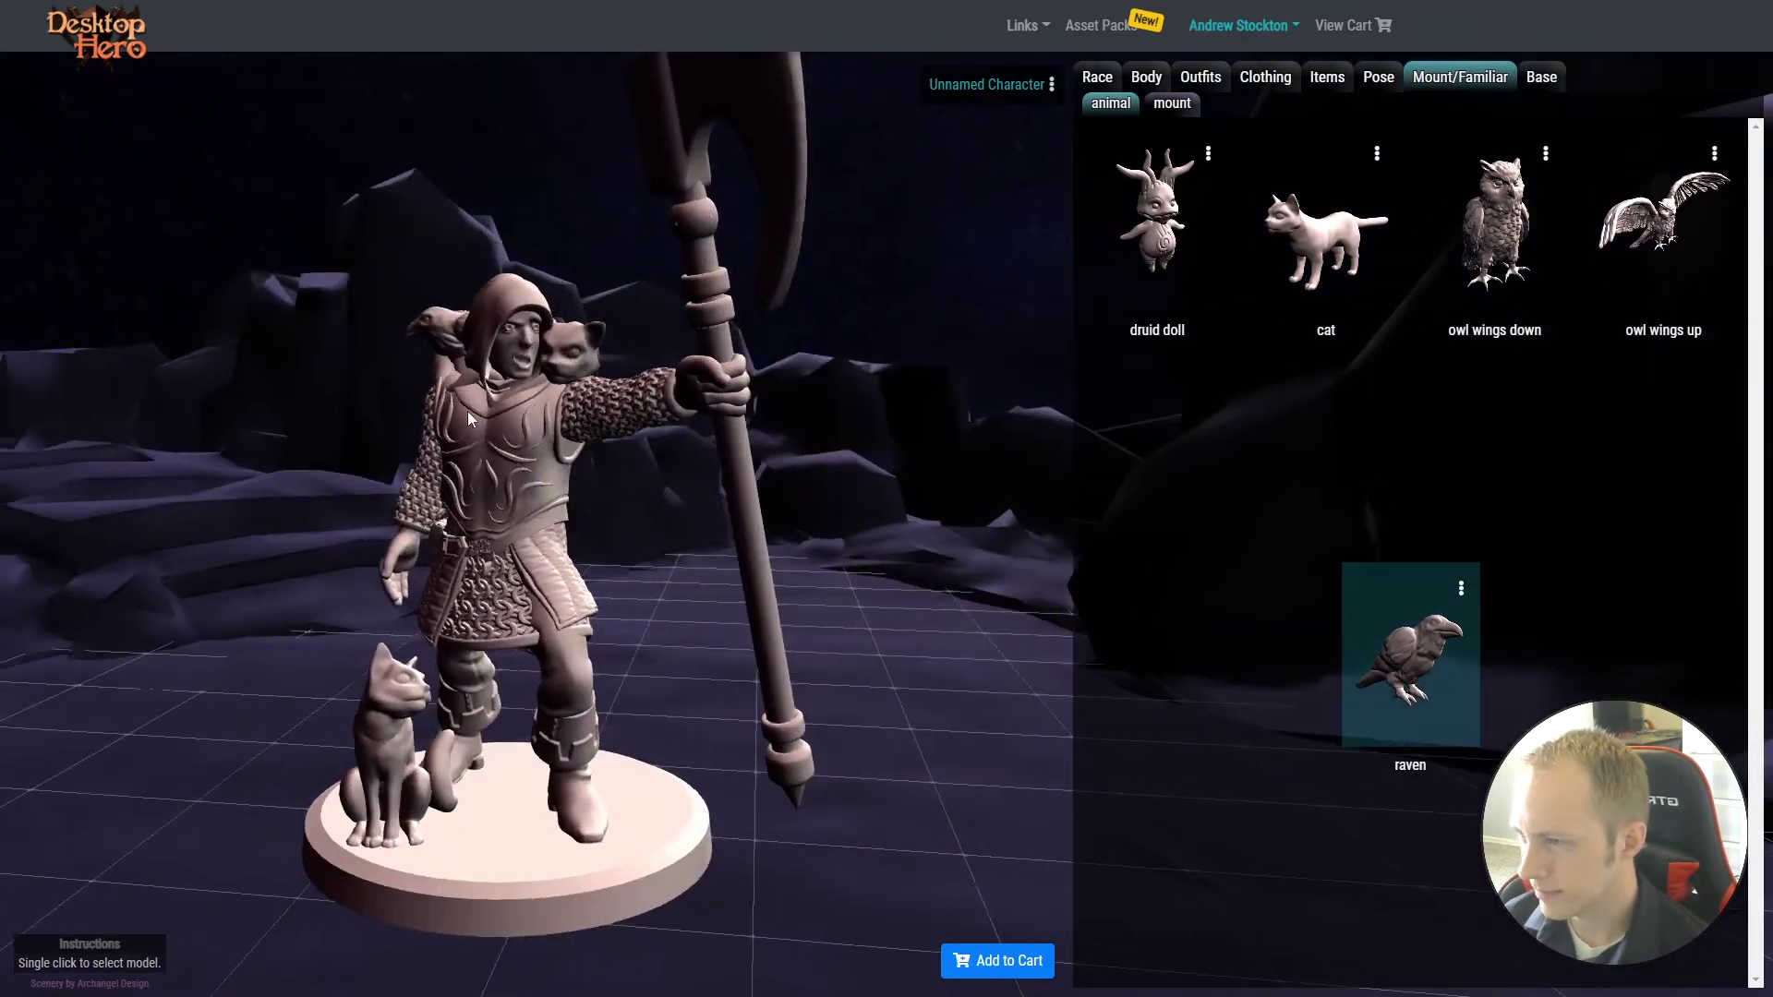
left_click(448, 342)
left_click(559, 427)
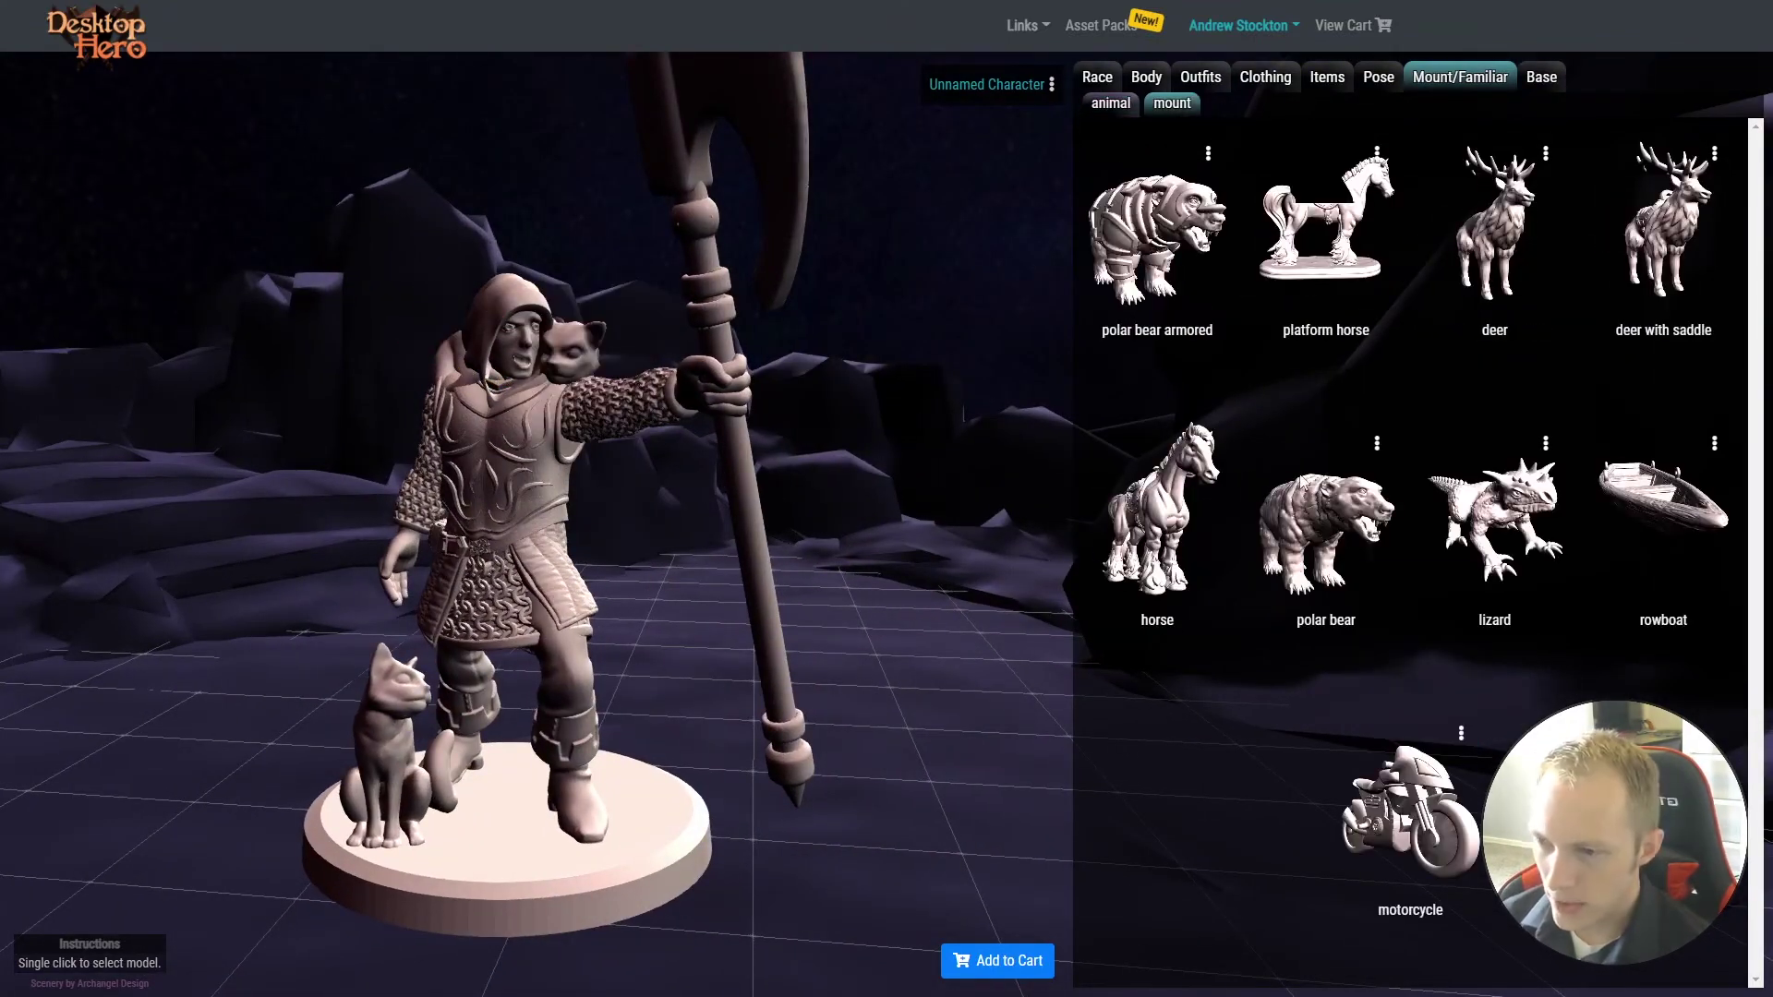
Add the horse mount to the scene
left_click(1161, 534)
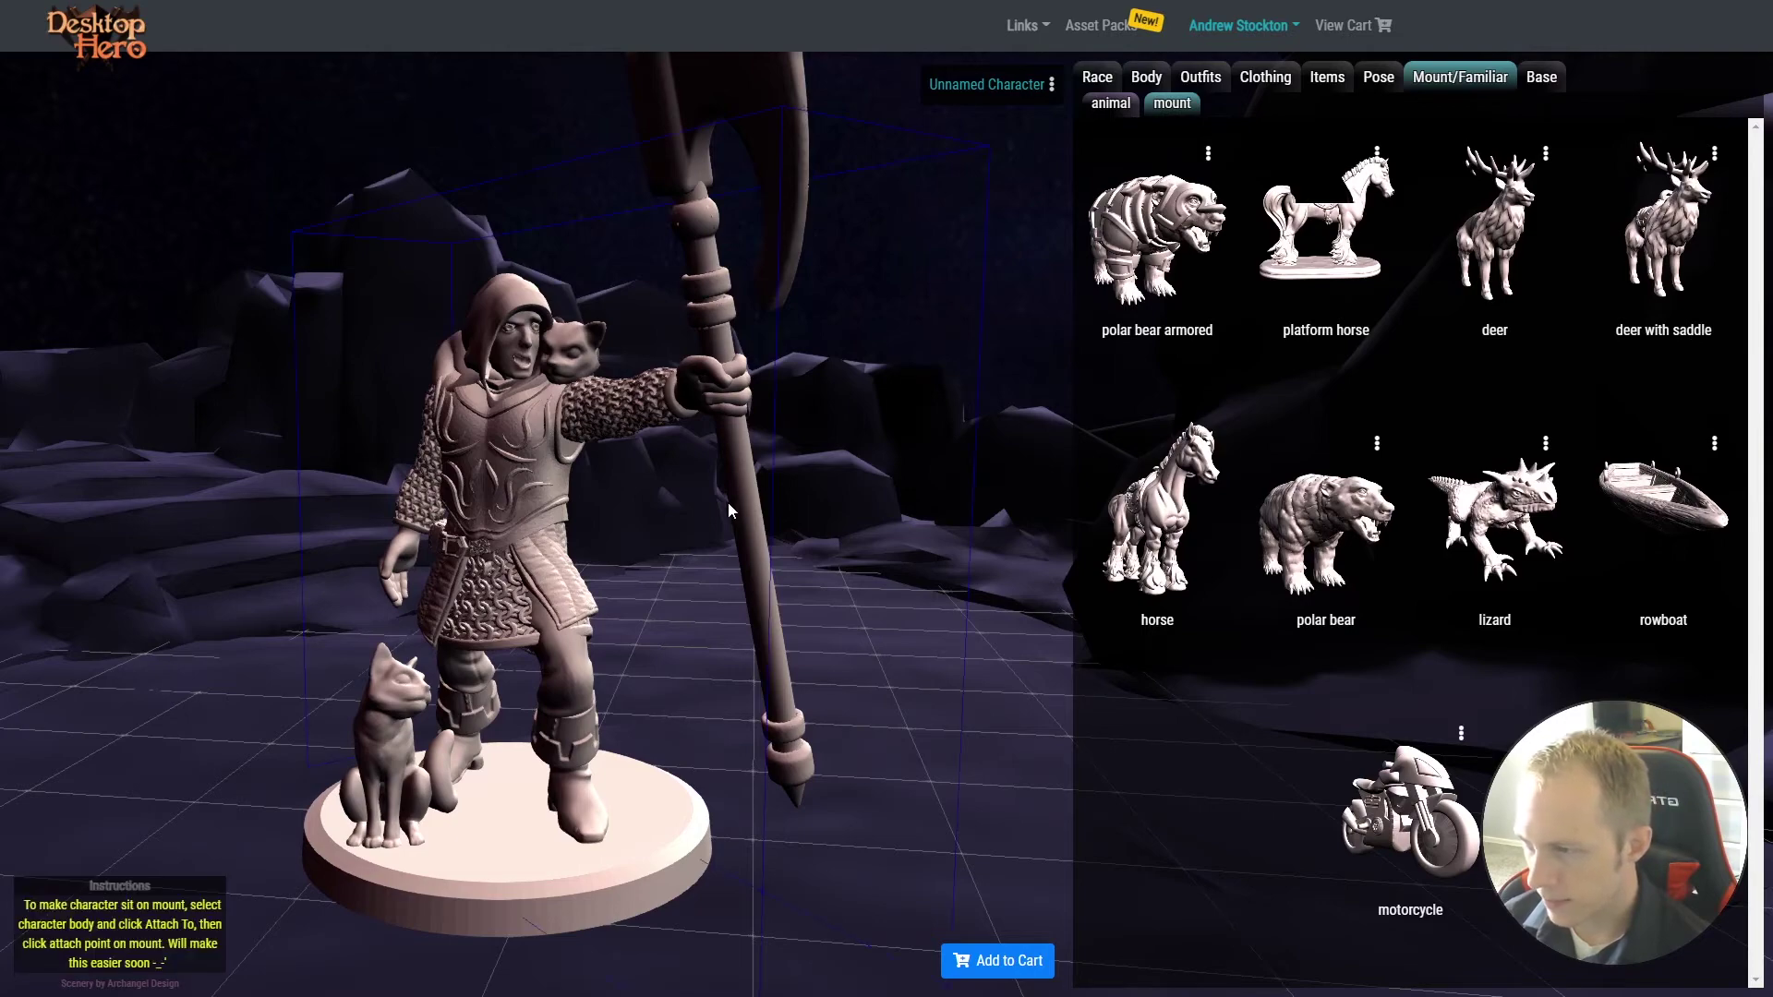
left_click_drag(850, 607, 1004, 602)
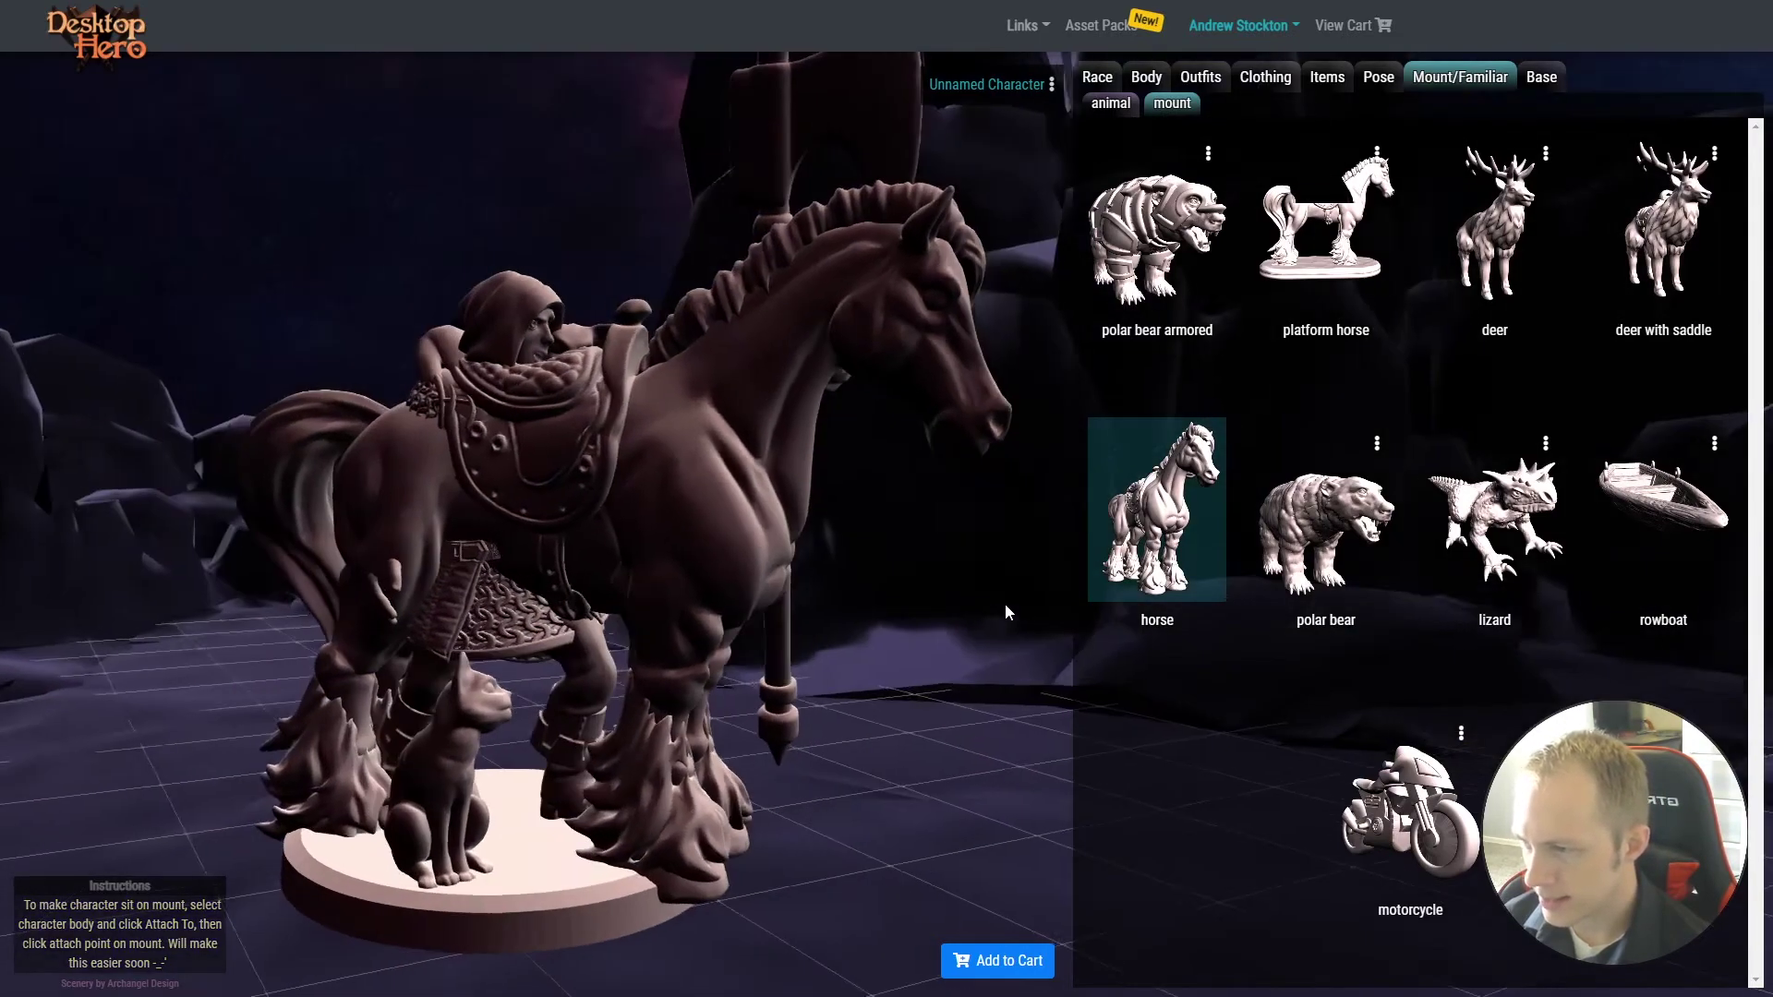
scroll(1005, 603, "down", 5)
left_click_drag(884, 650, 861, 657)
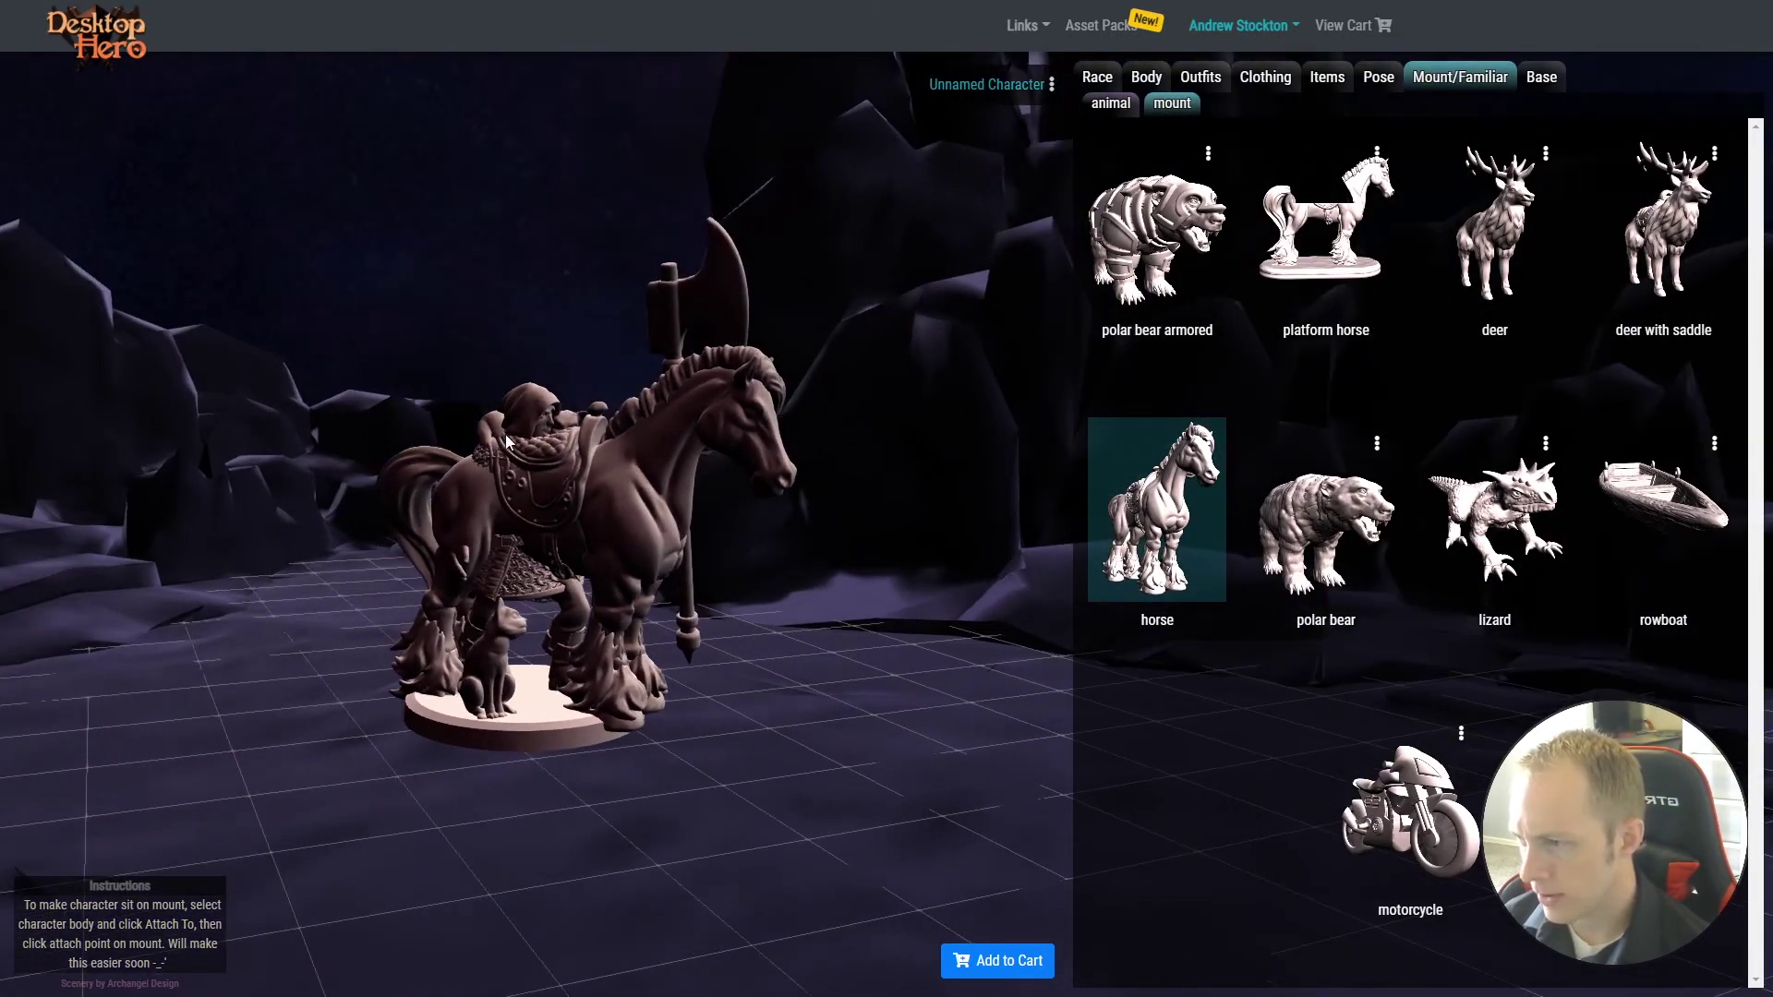
Seat the character on the horse by attaching the body to the saddle's attachment point
left_click(524, 573)
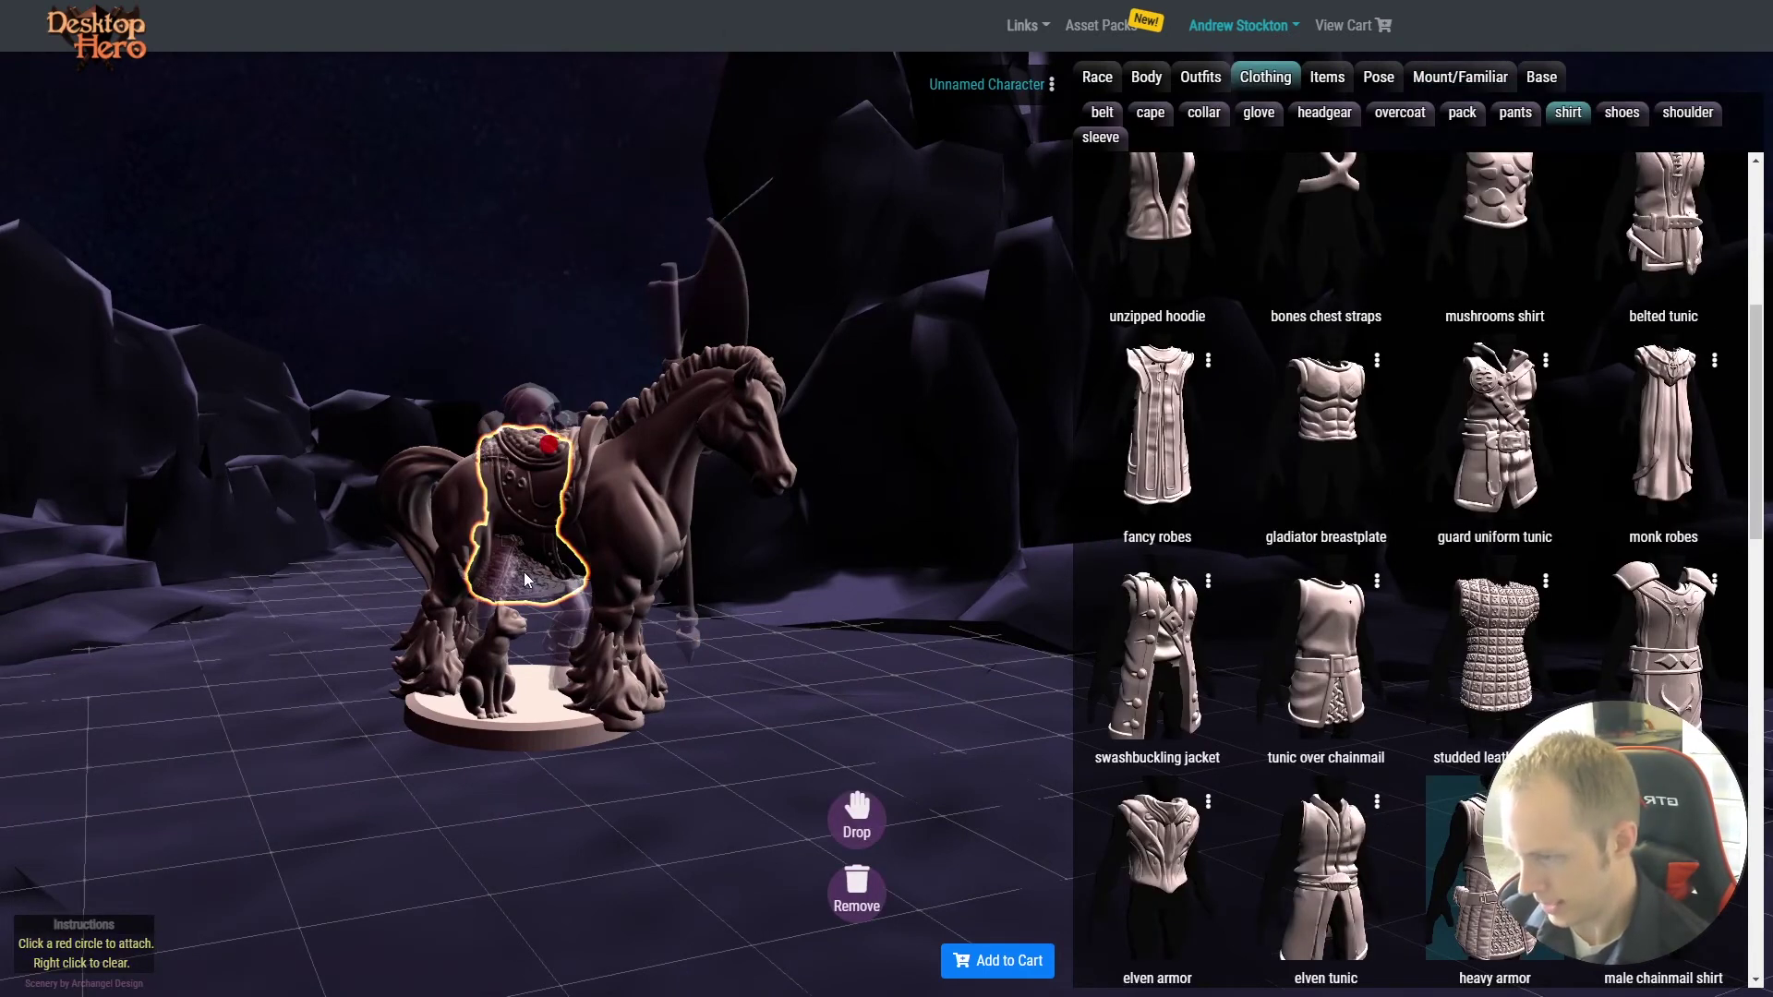
left_click(547, 453)
right_click(548, 452)
left_click_drag(988, 571, 892, 600)
scroll(891, 600, "up", 5)
Look through the available bases and replace the plain base with the crystal cavern base
left_click(1540, 77)
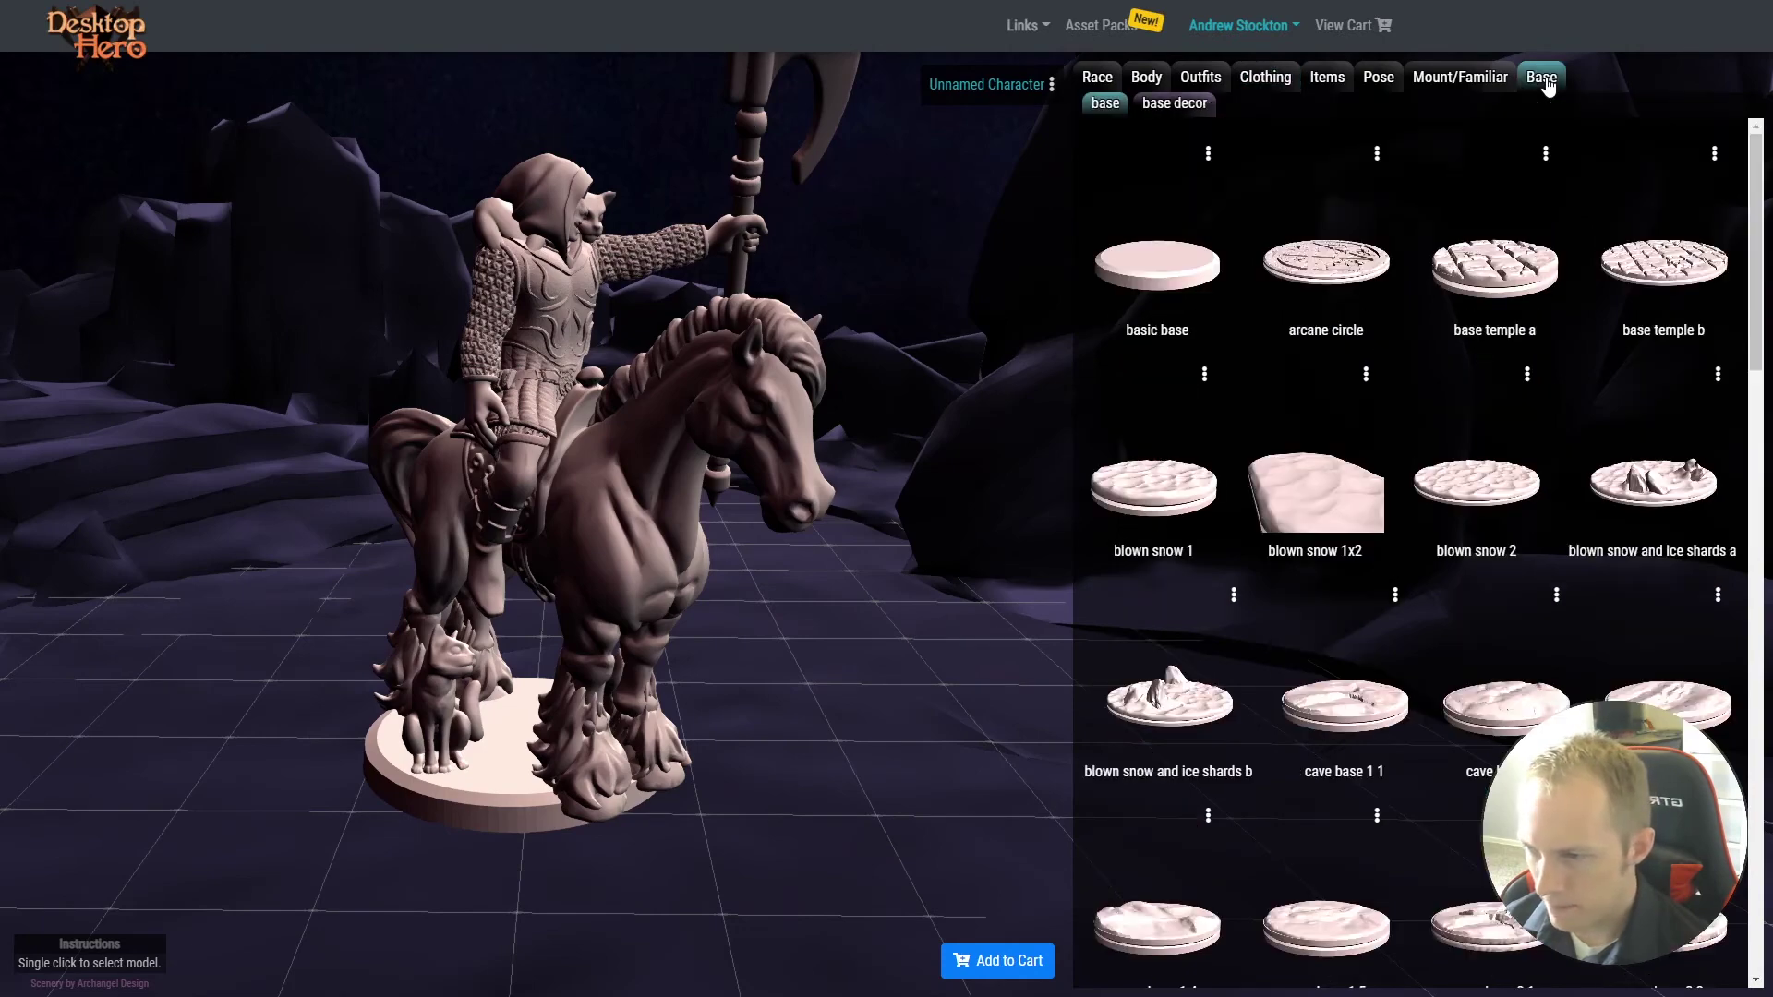
scroll(1766, 431, "down", 6)
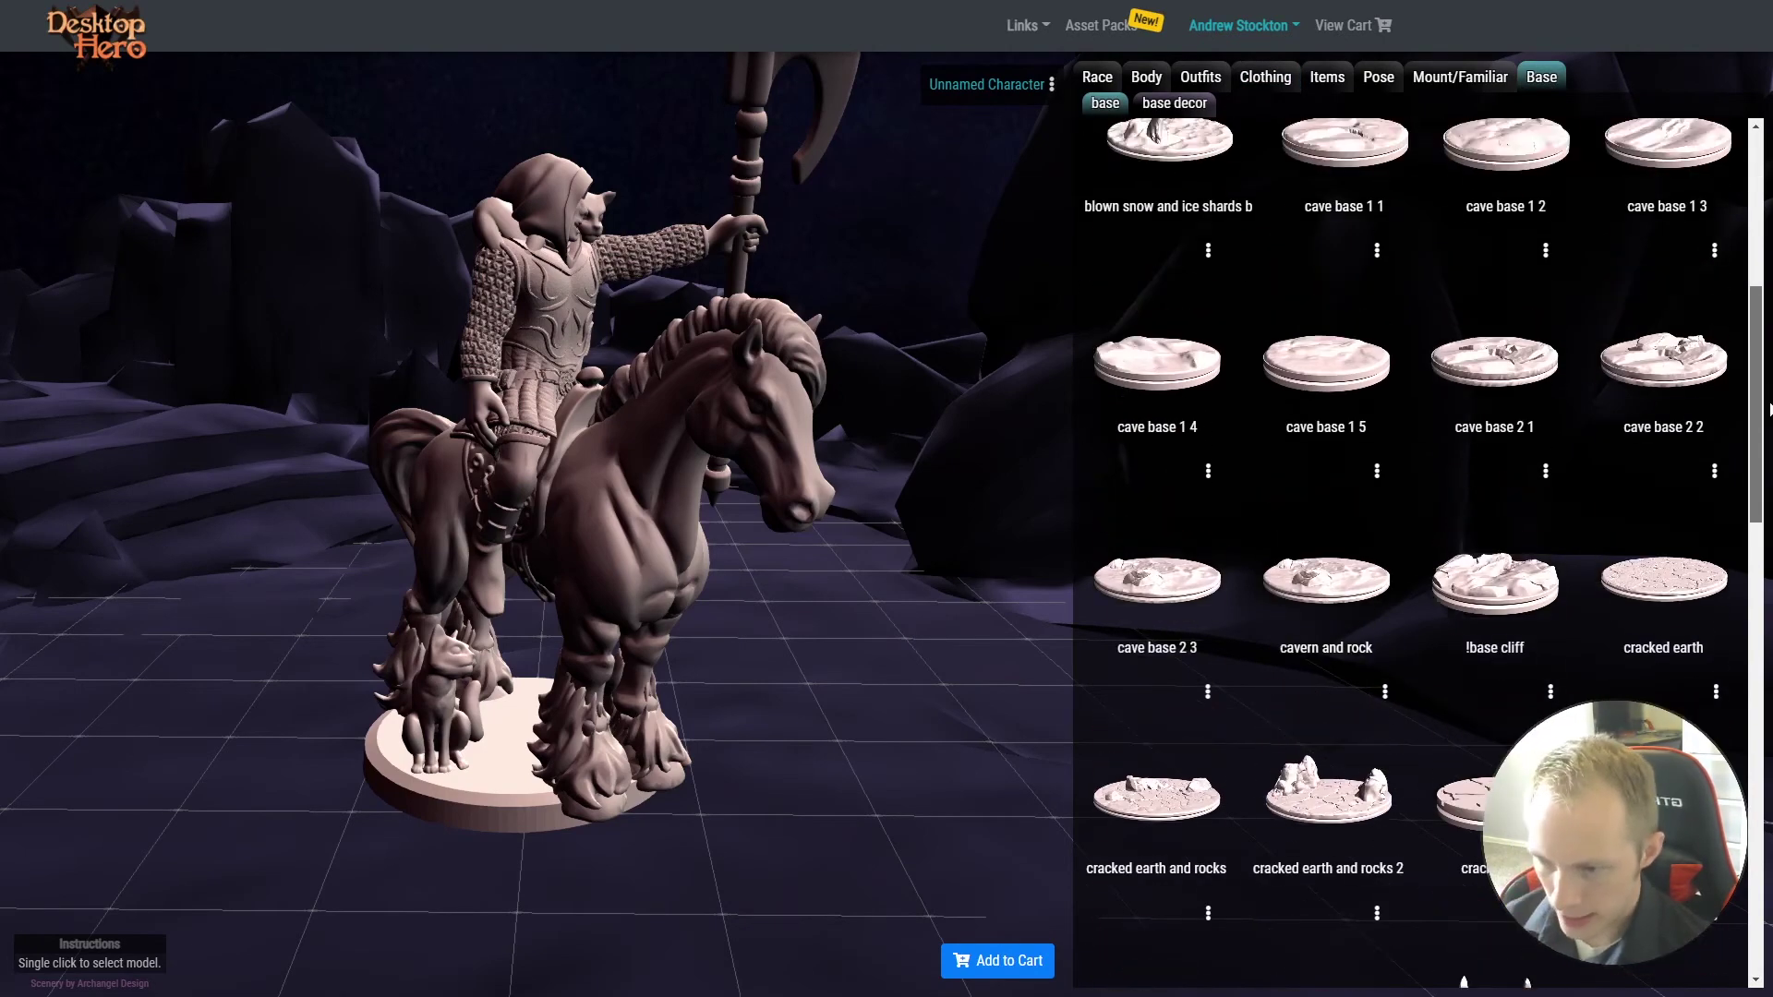
scroll(1766, 432, "down", 3)
scroll(1496, 554, "down", 1)
left_click(1494, 554)
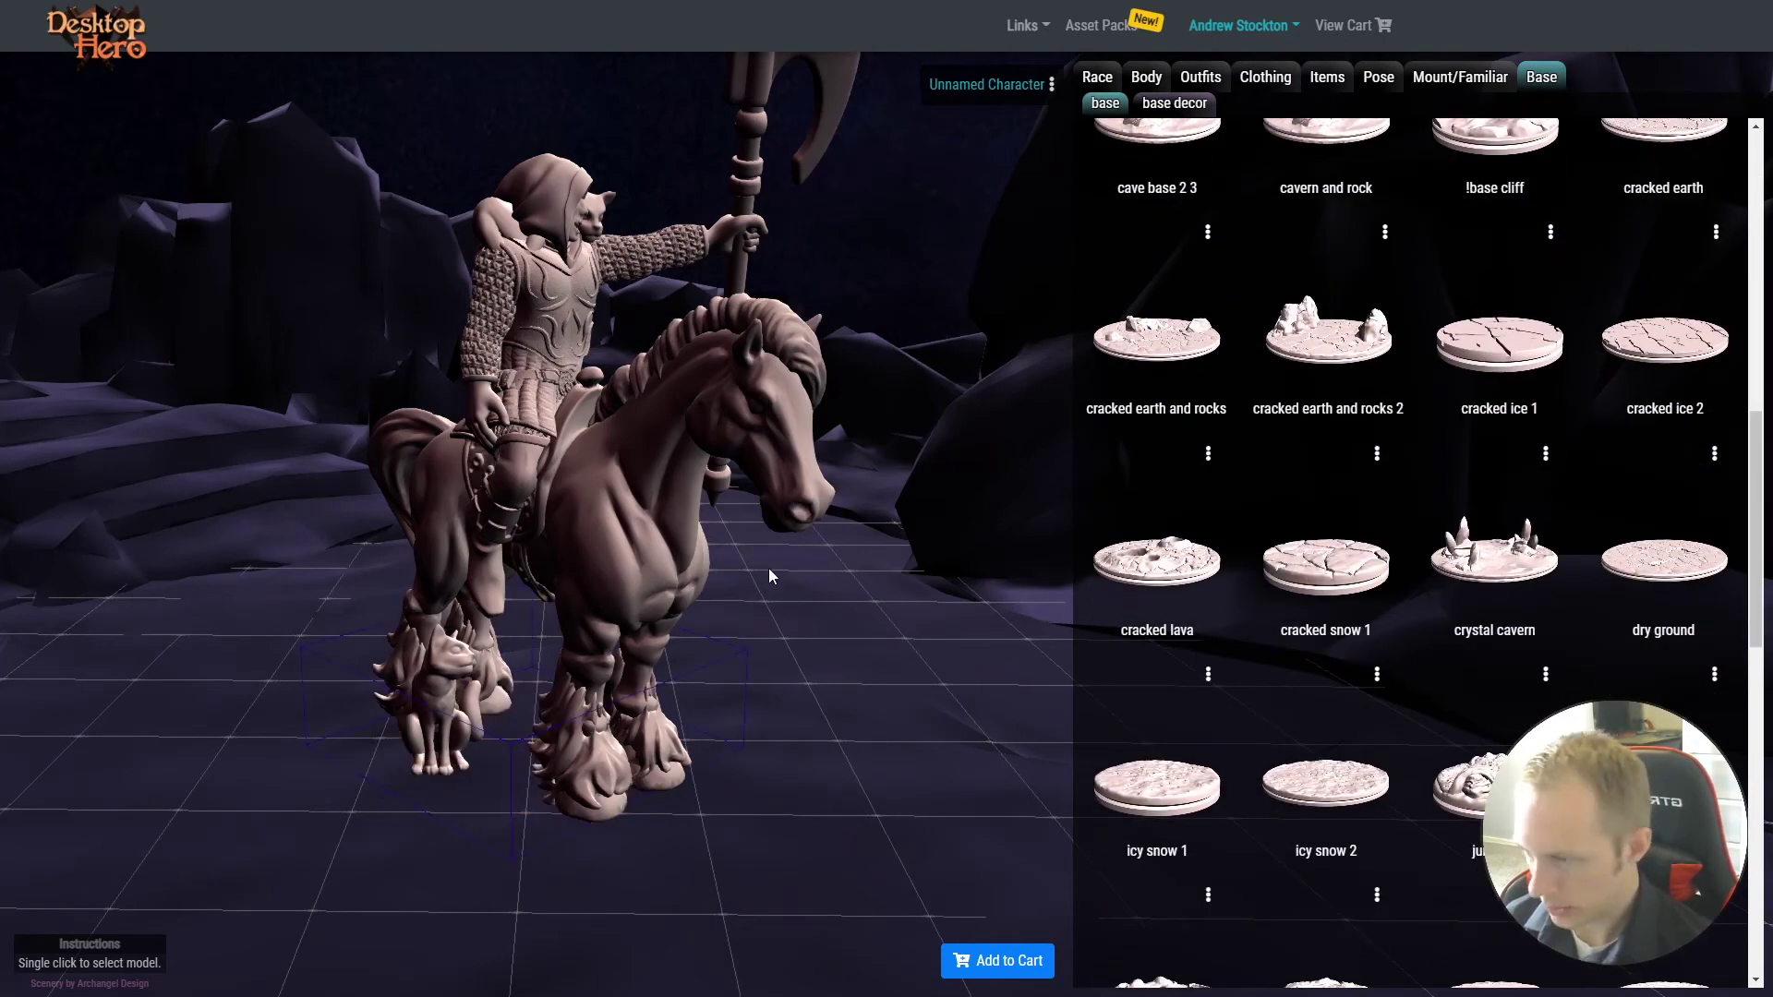
left_click(822, 649)
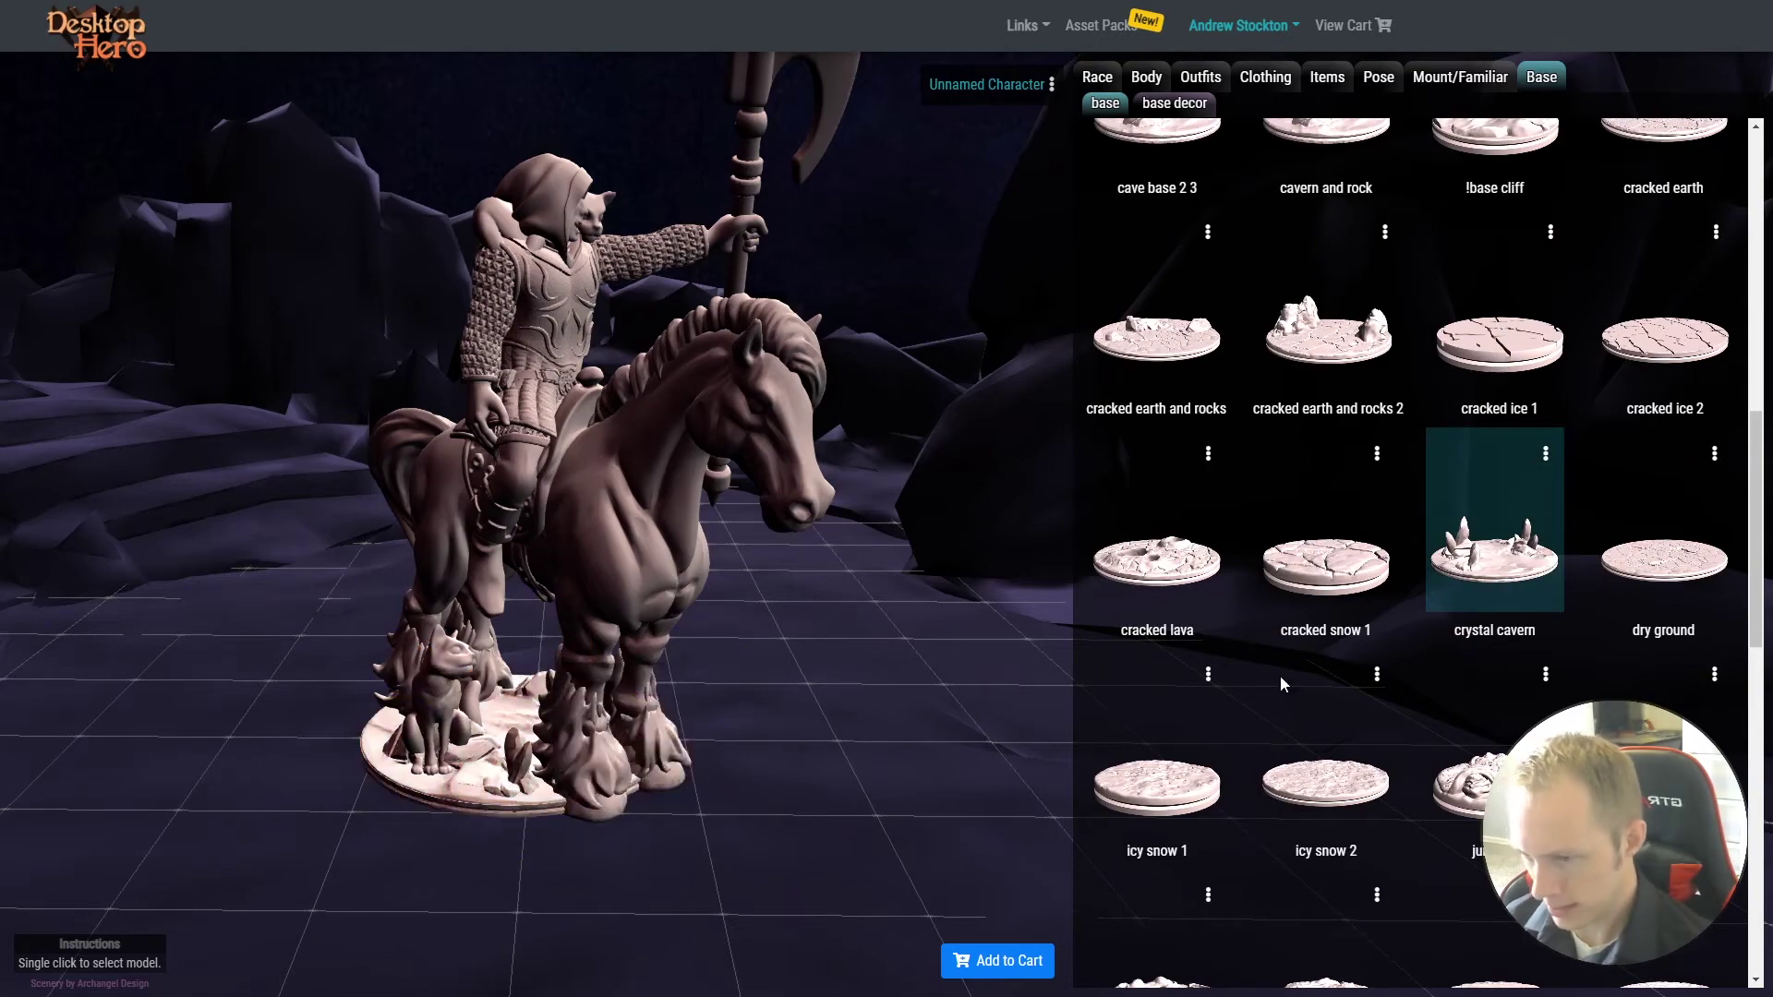
left_click_drag(1758, 570, 1766, 277)
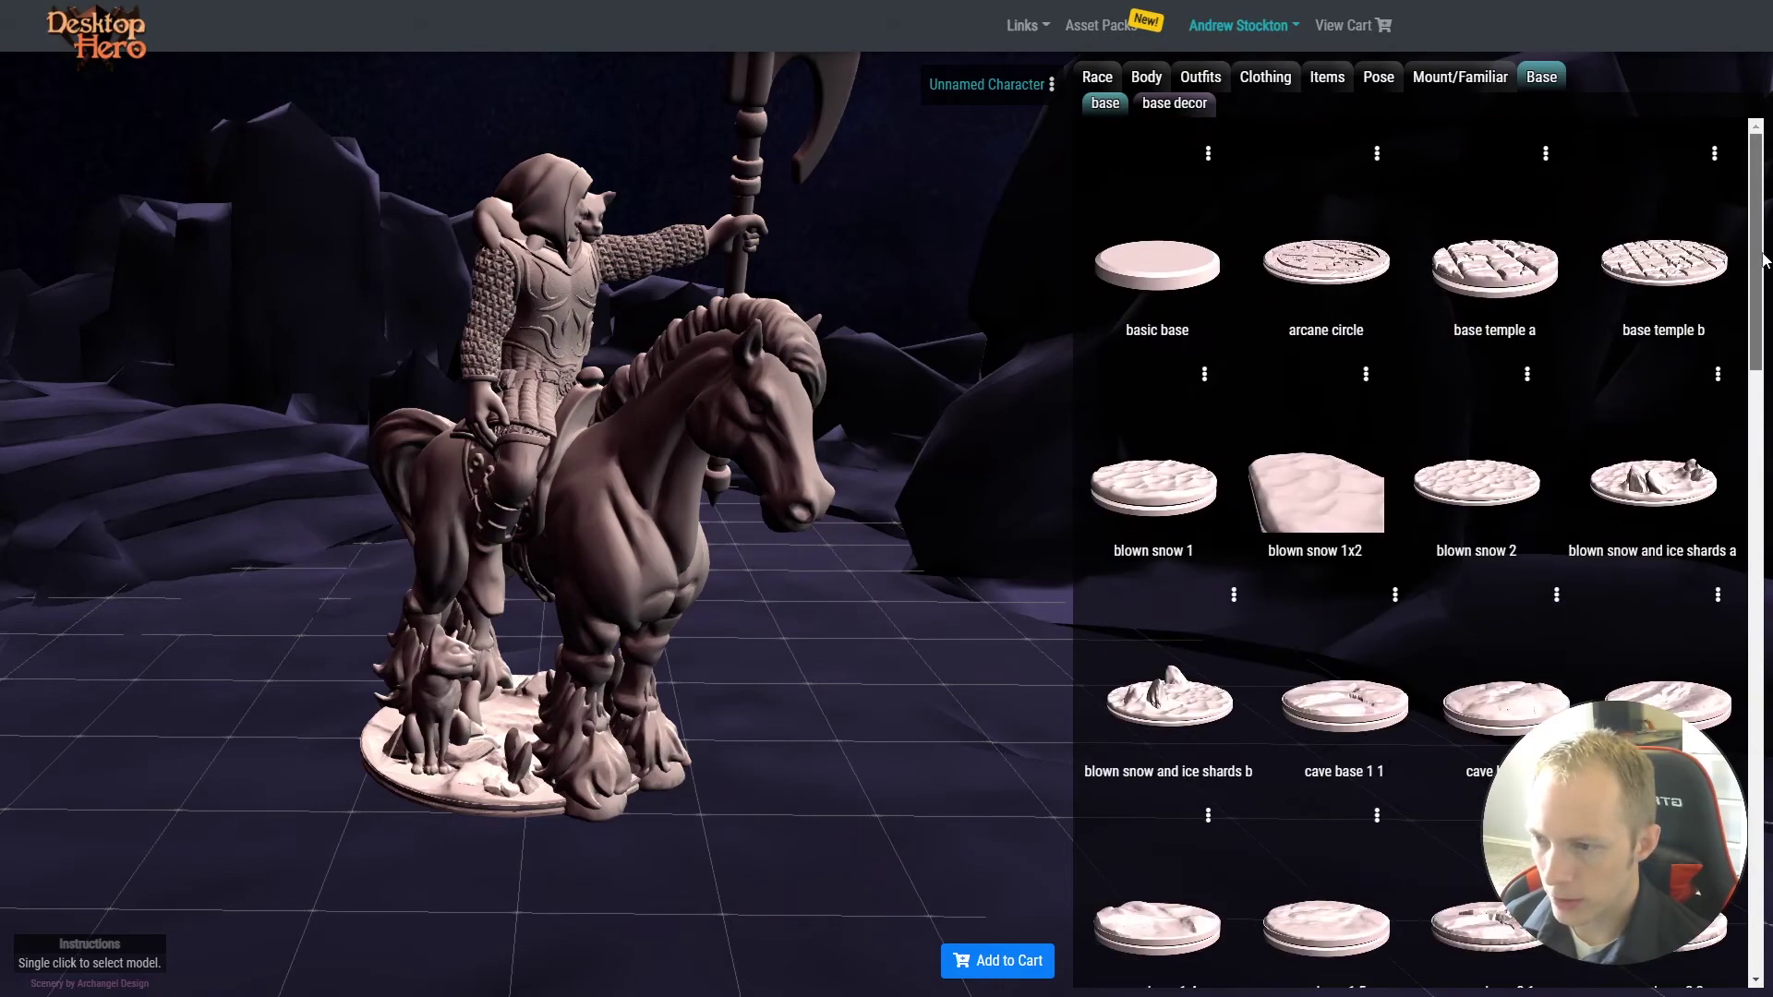
Try the rectangular blown snow 1x2 base under the mounted character and switch to the arcane circle base
left_click(1308, 493)
left_click(904, 698)
left_click_drag(905, 698, 1035, 595)
scroll(881, 629, "up", 3)
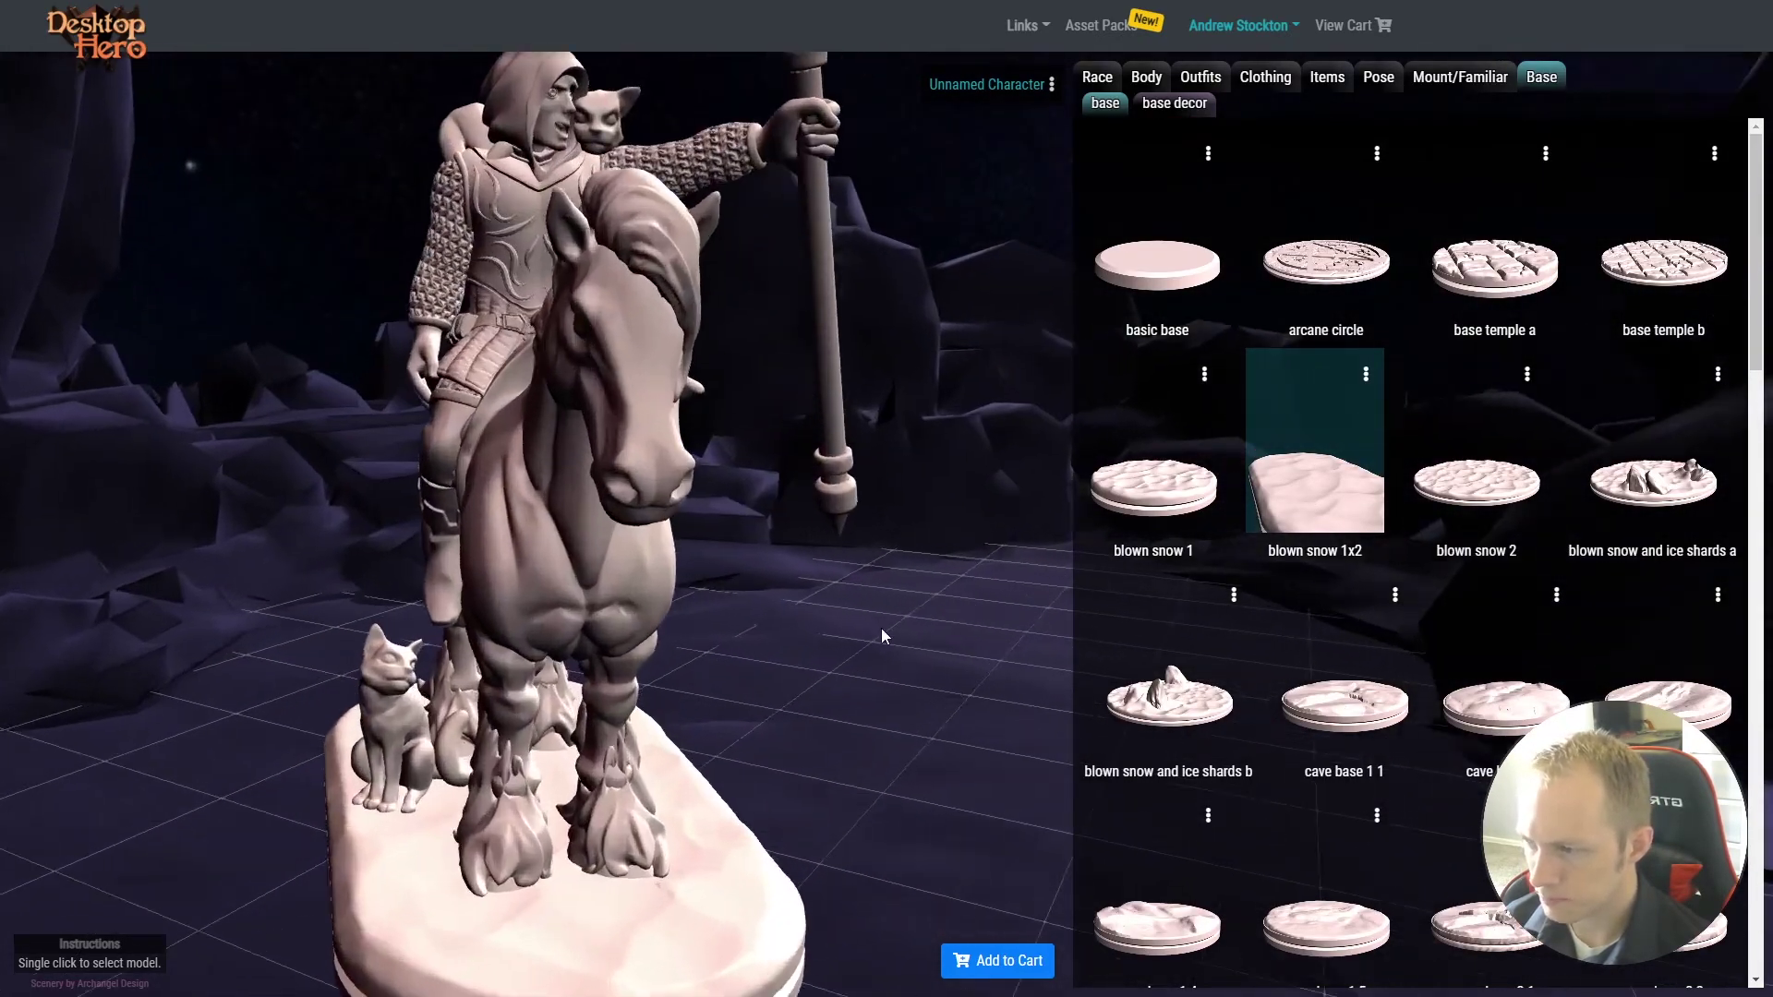
left_click_drag(881, 628, 1010, 657)
left_click(1326, 263)
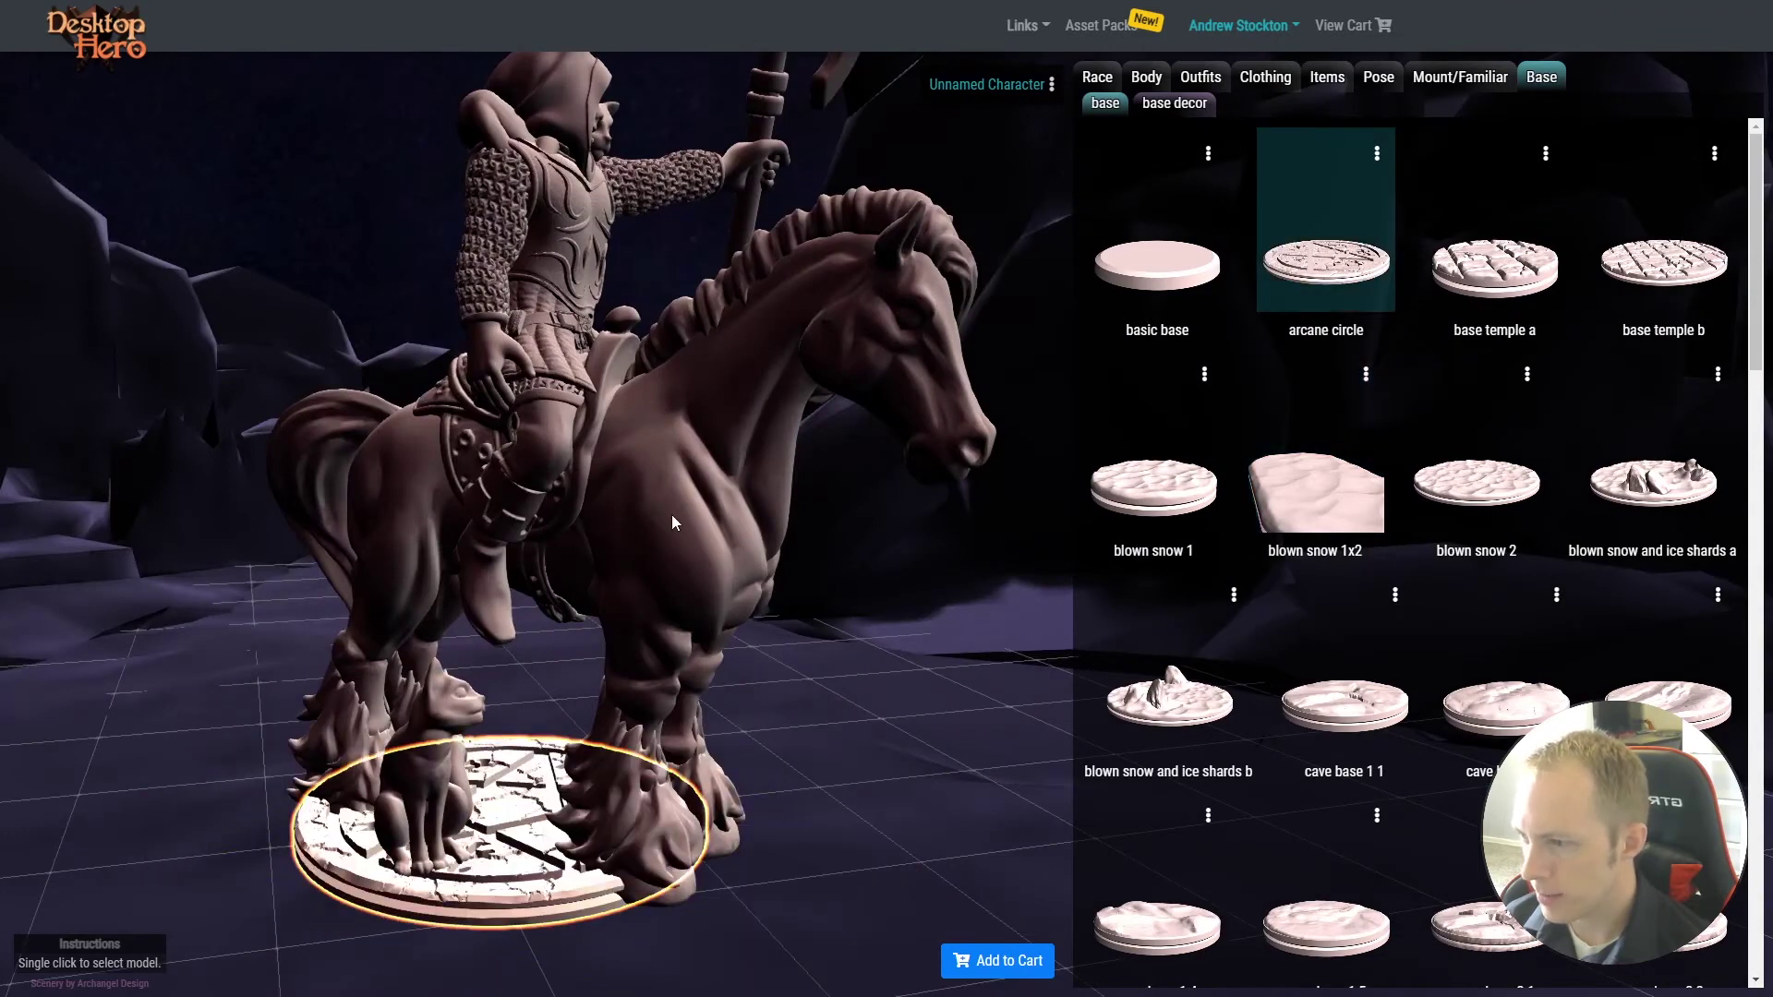
Unattach the character's body from the horse and delete the horse mount
left_click(672, 513)
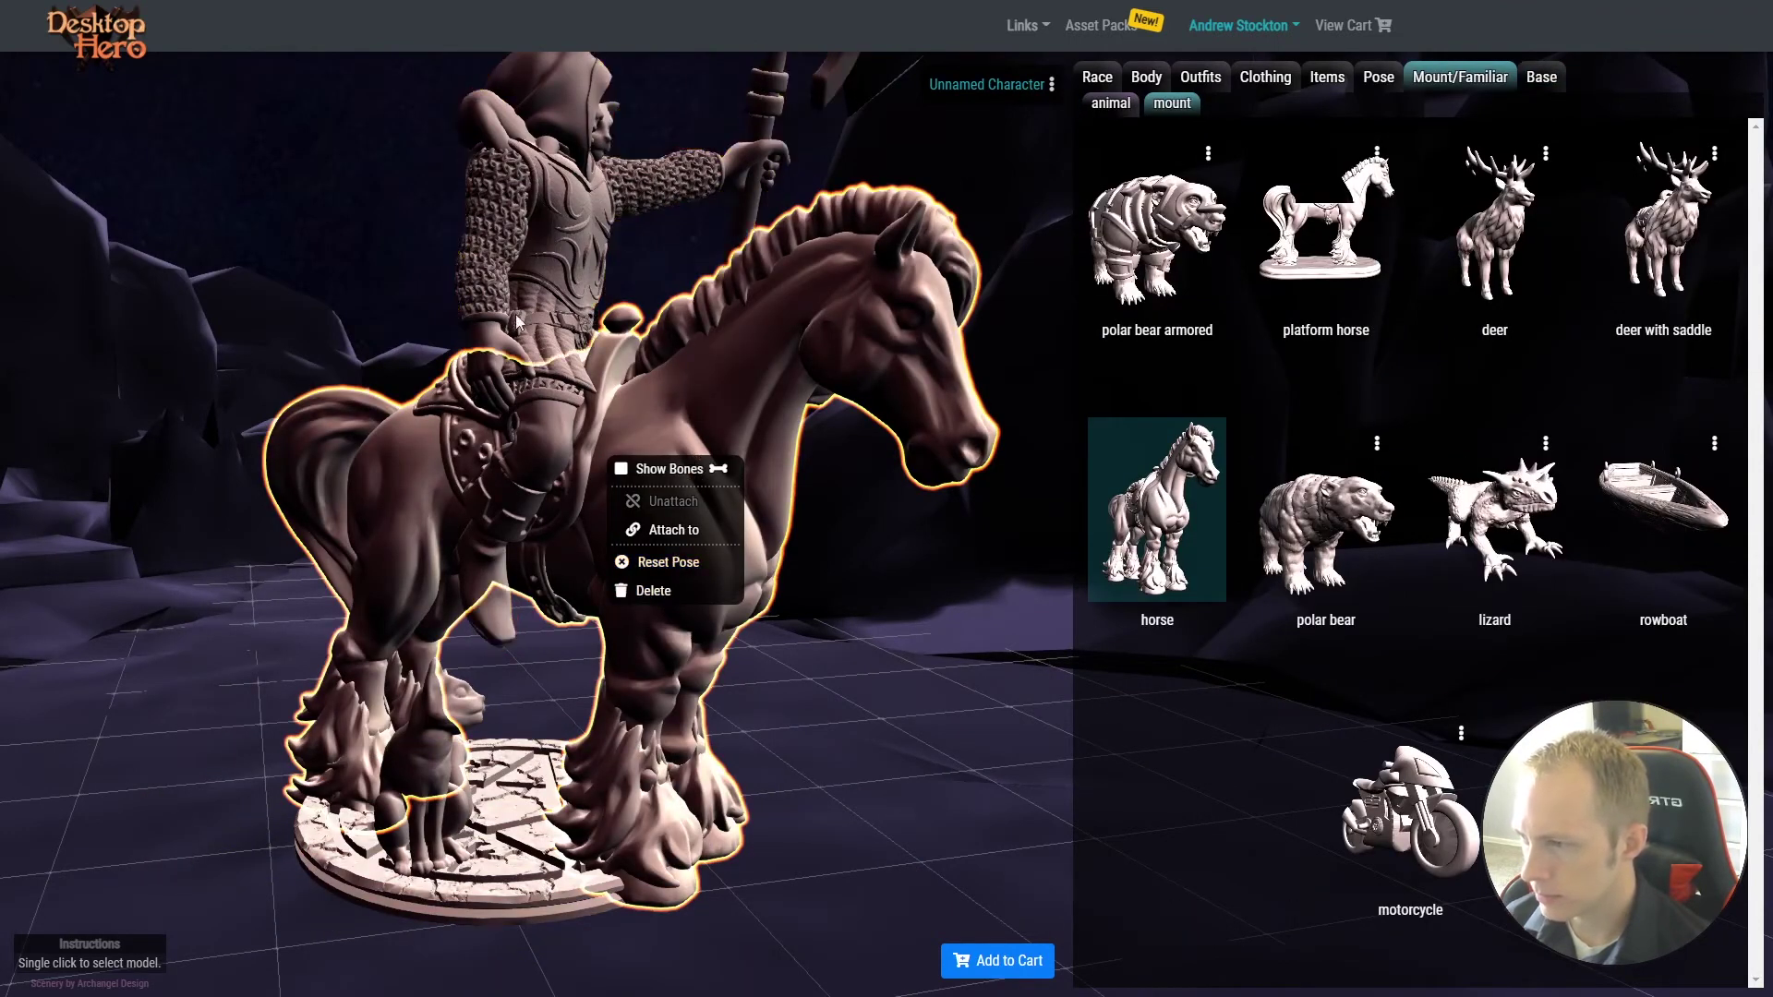
left_click(614, 272)
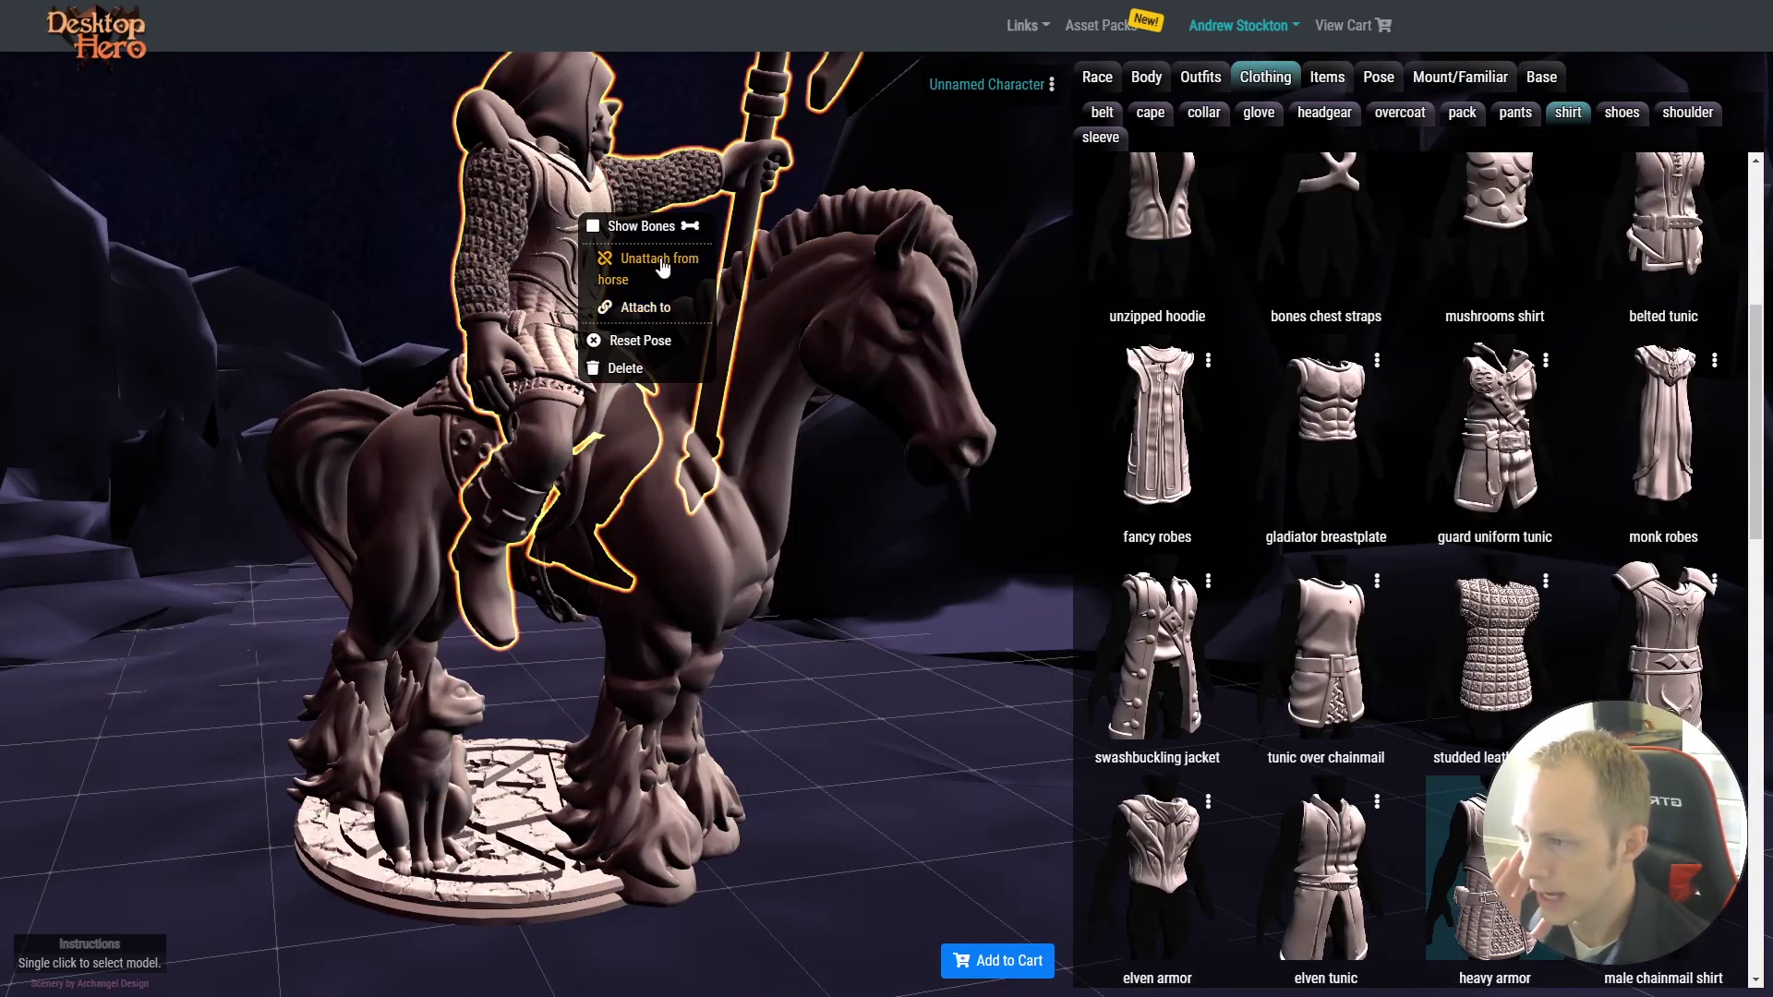
left_click(615, 277)
left_click(667, 533)
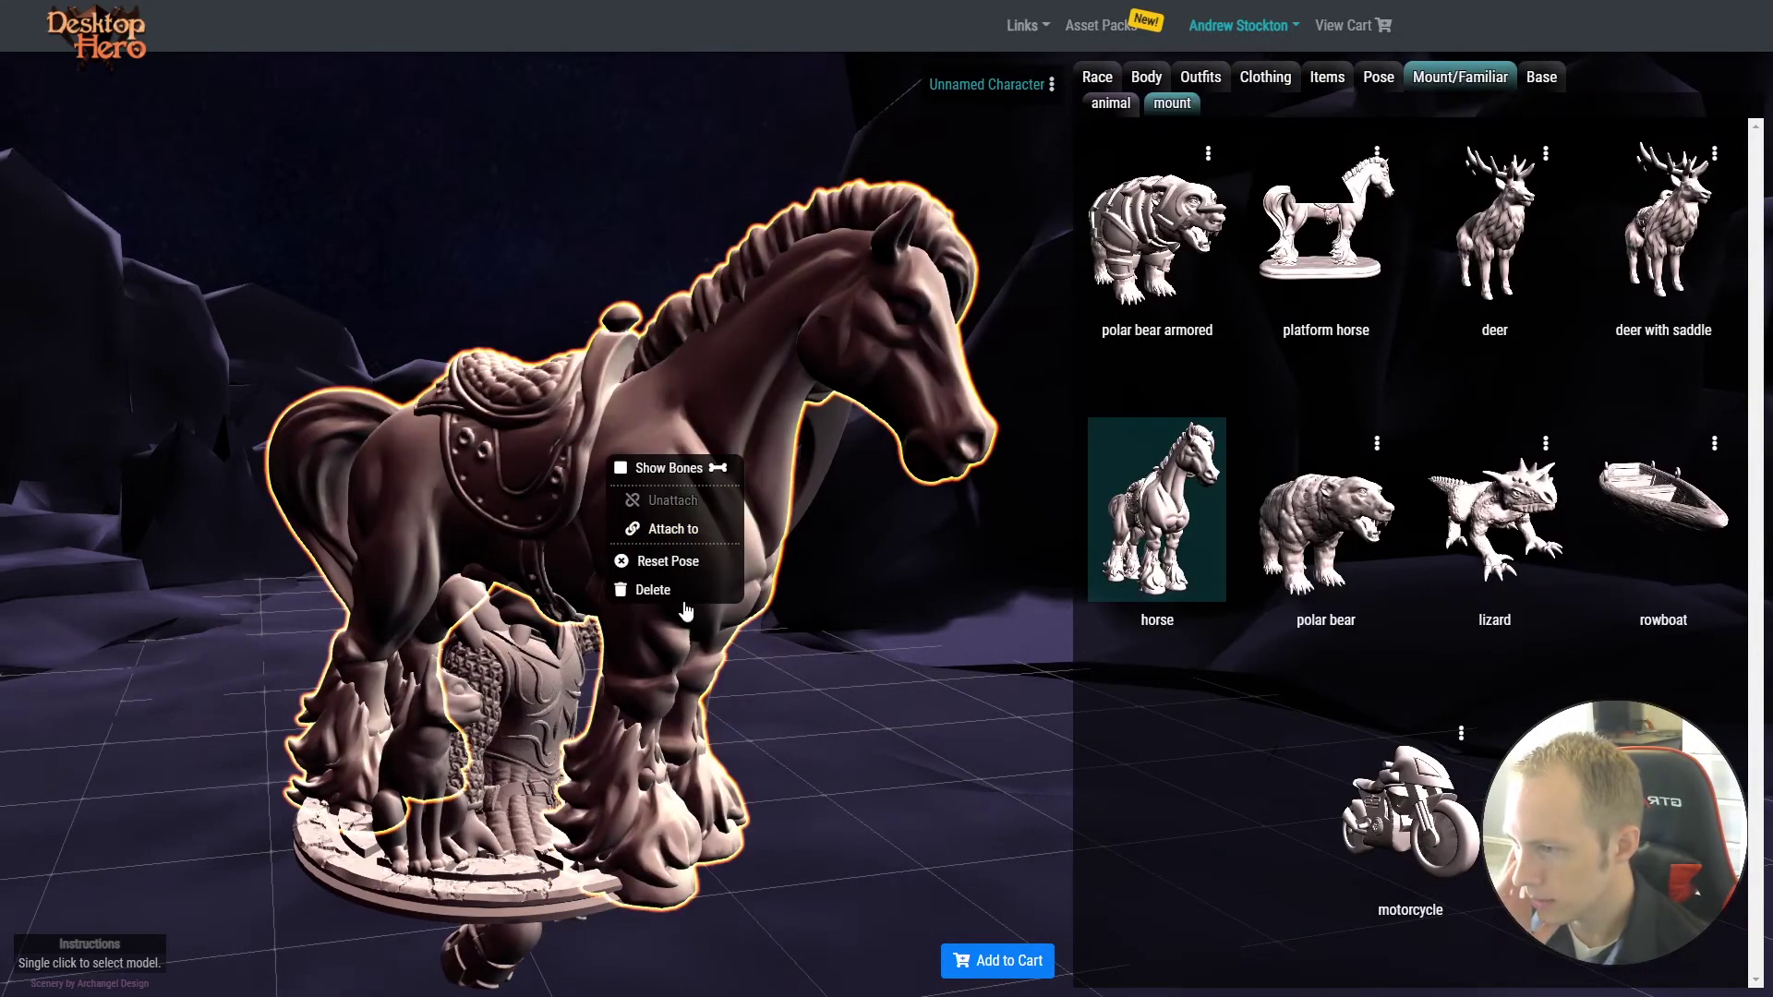
left_click(665, 591)
Reset the seated character's pose to the default standing pose
left_click_drag(862, 726, 540, 674)
left_click(539, 674)
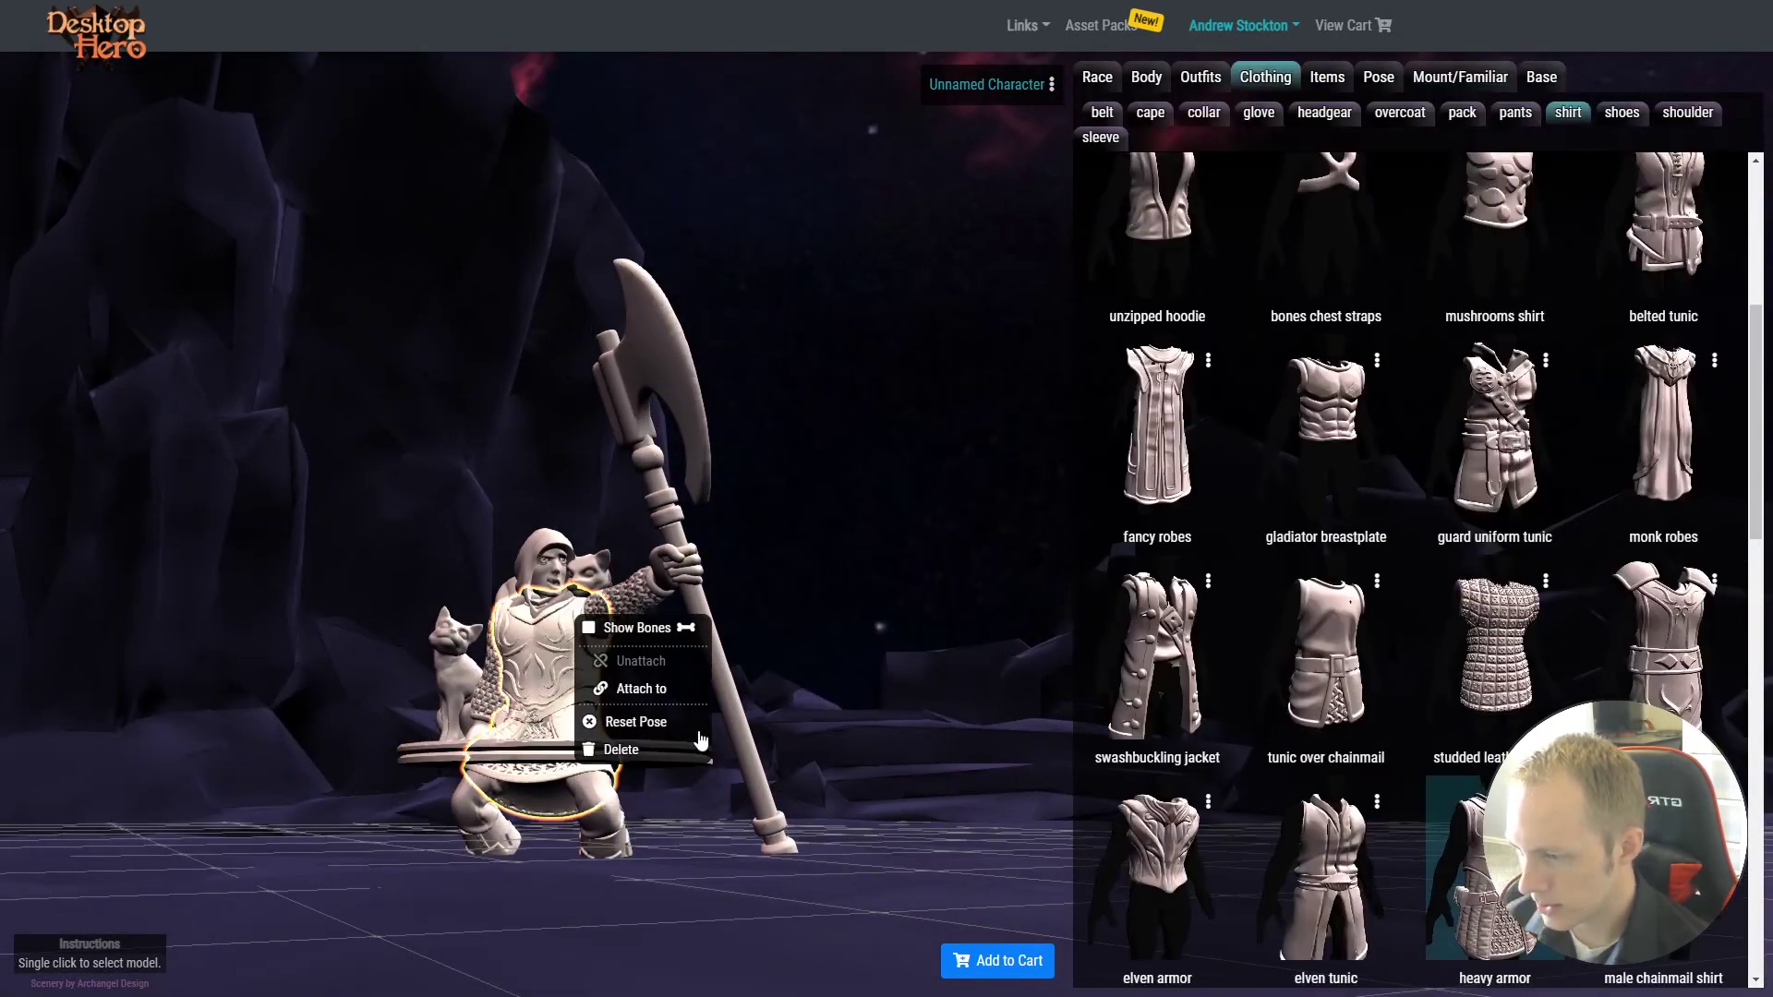
left_click(635, 722)
left_click(831, 624)
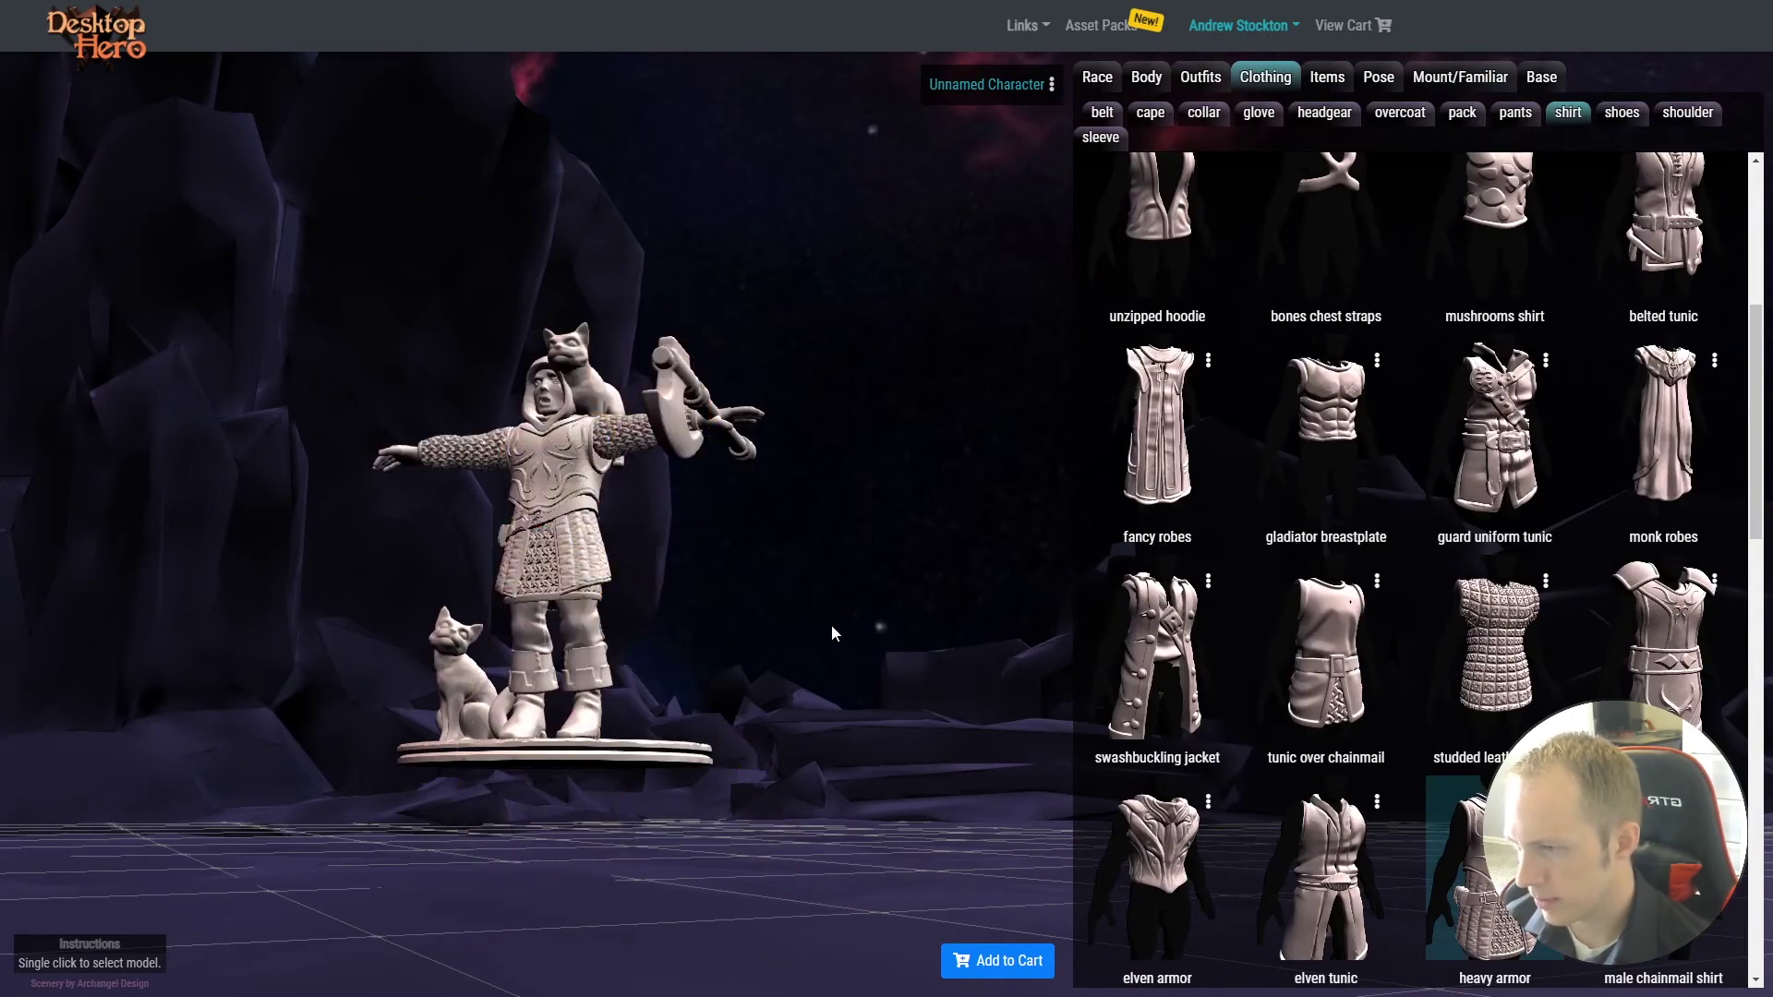
Try a preset full-body pose on the human male character
left_click_drag(831, 624, 927, 549)
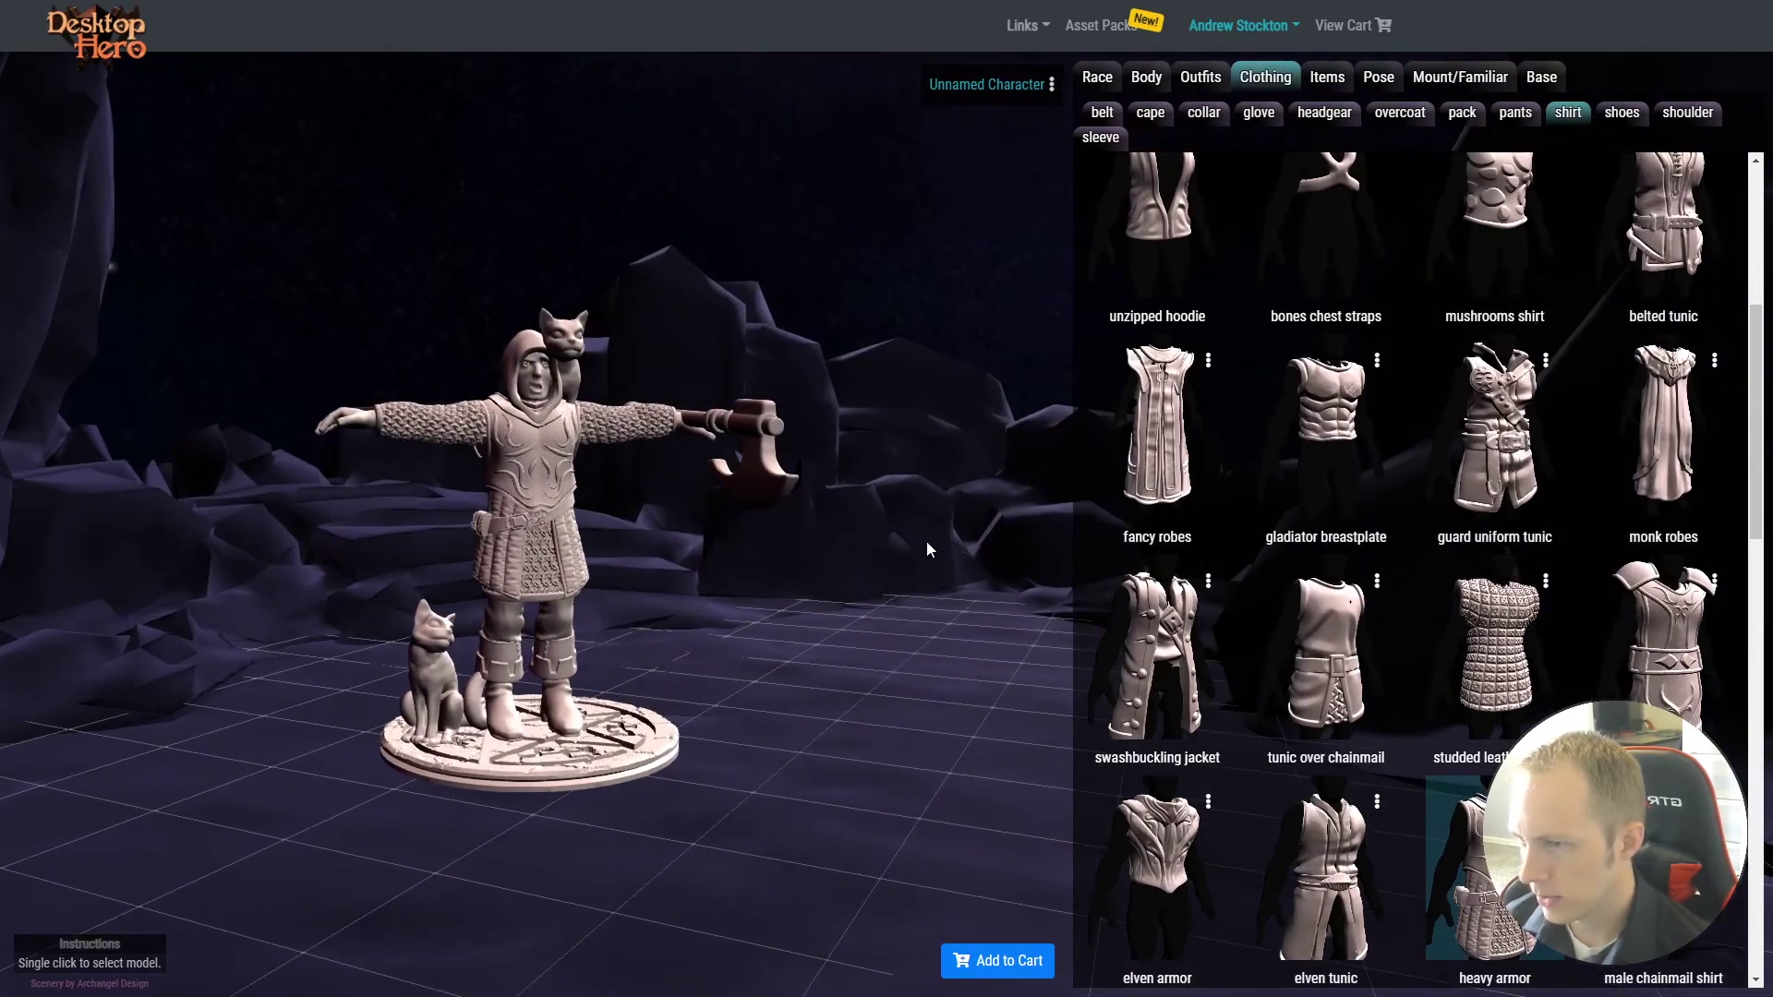
left_click(1361, 87)
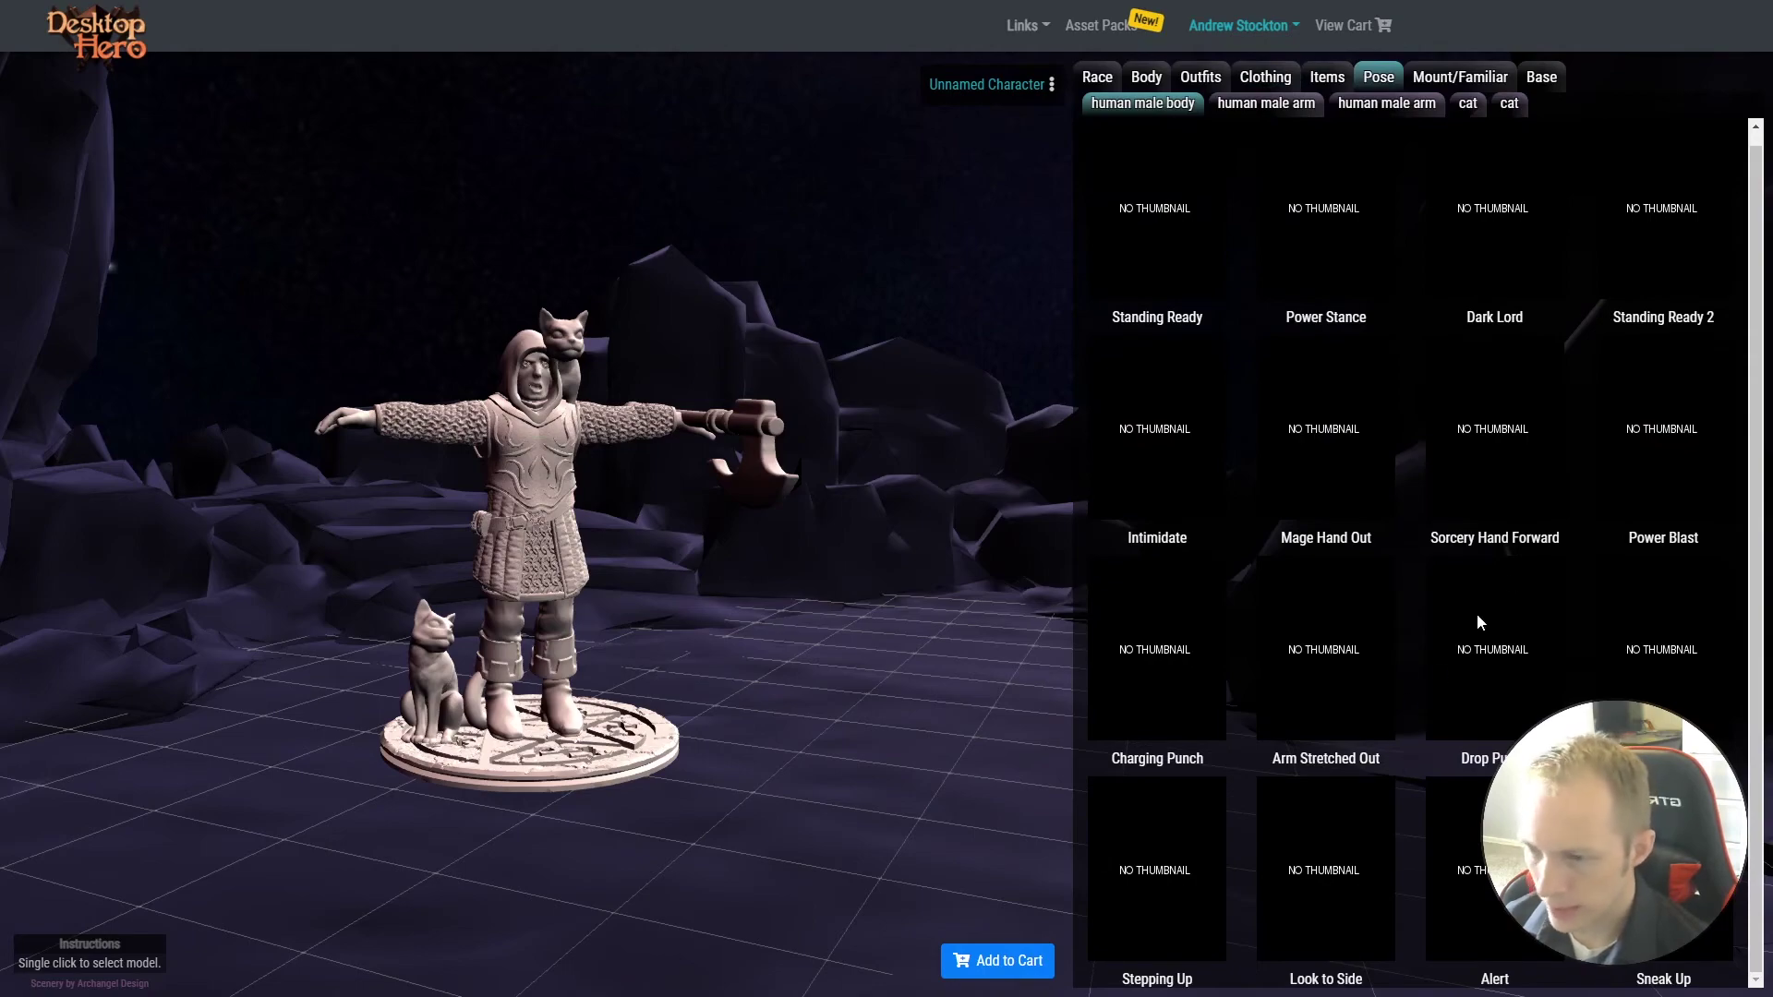
left_click(1562, 541)
scroll(825, 635, "up", 4)
left_click_drag(826, 636, 629, 269)
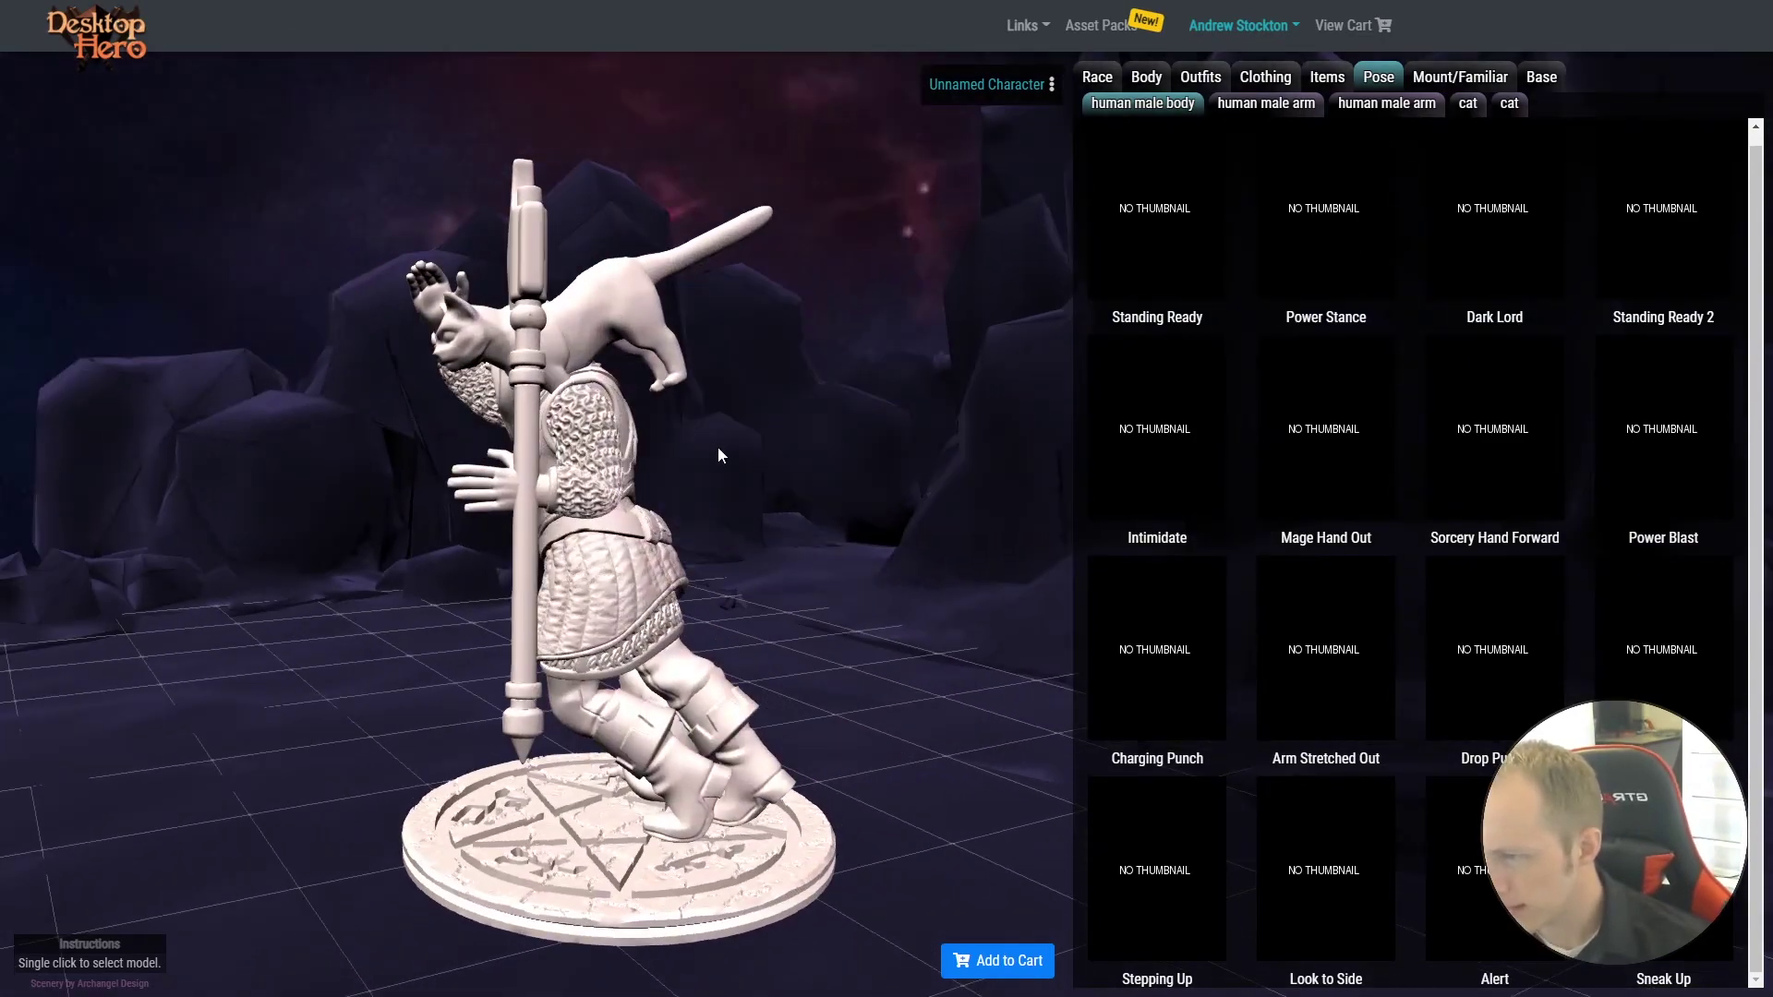
left_click_drag(718, 449, 679, 398)
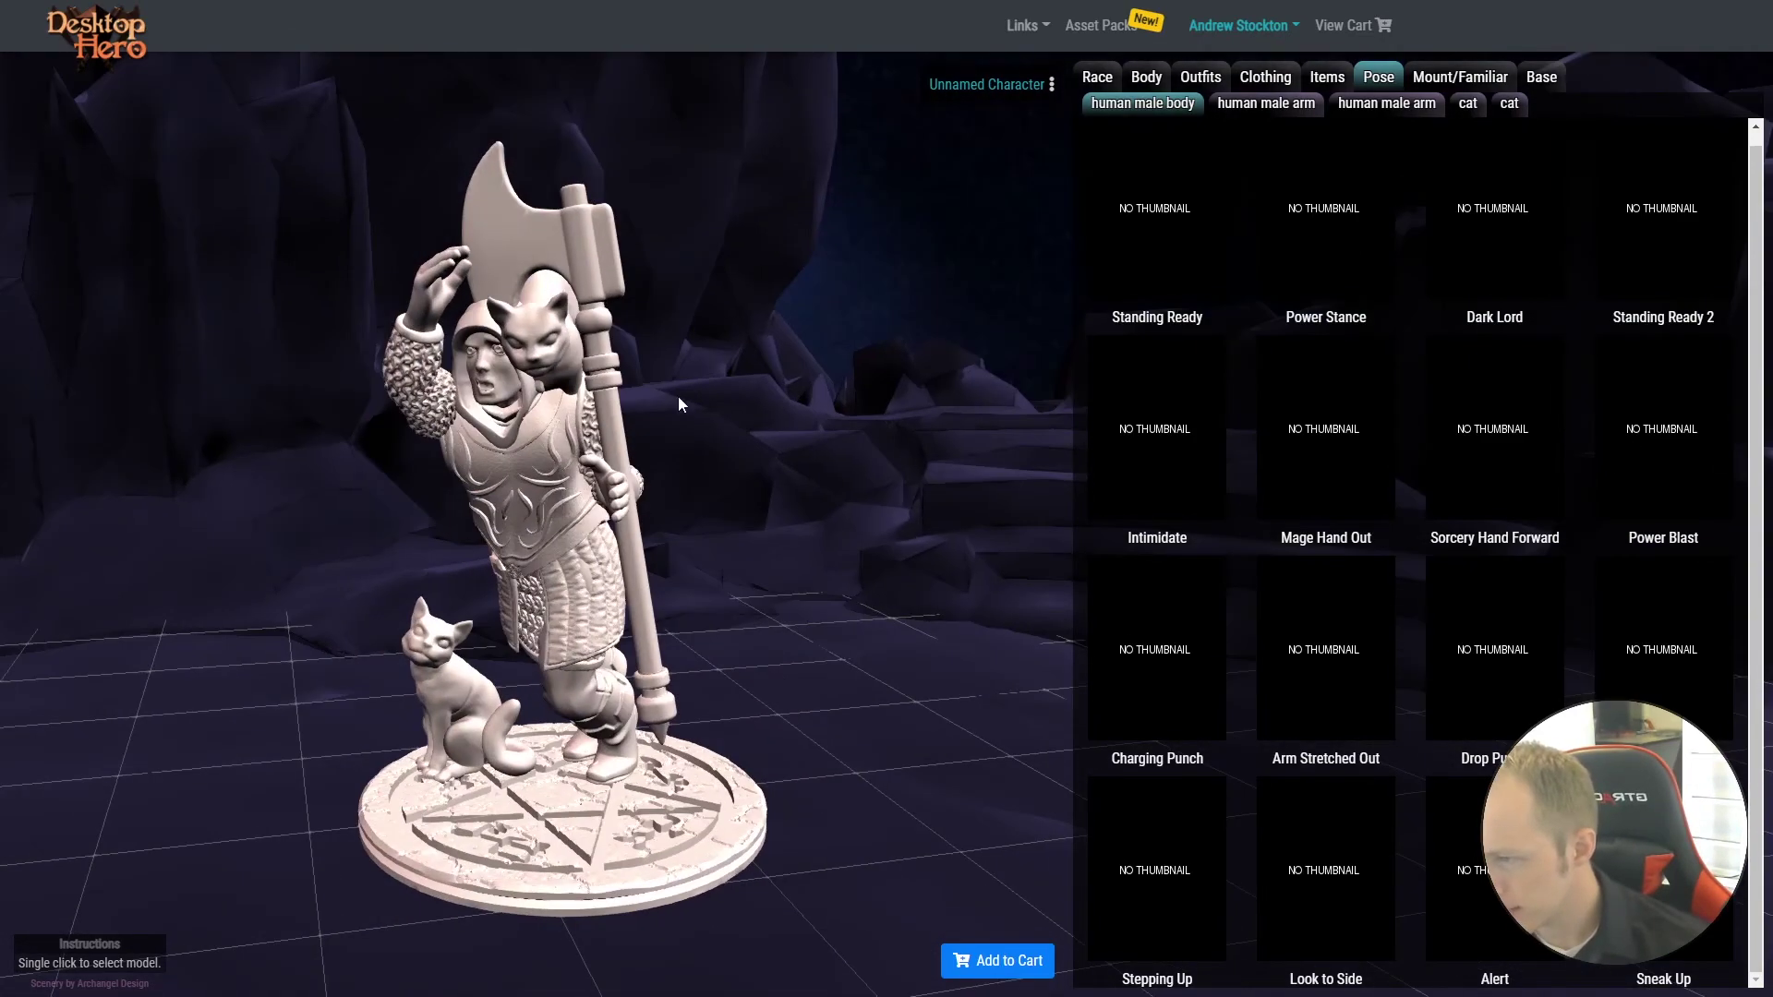
Drop the axe and reattach it to the character's left hand
left_click(596, 264)
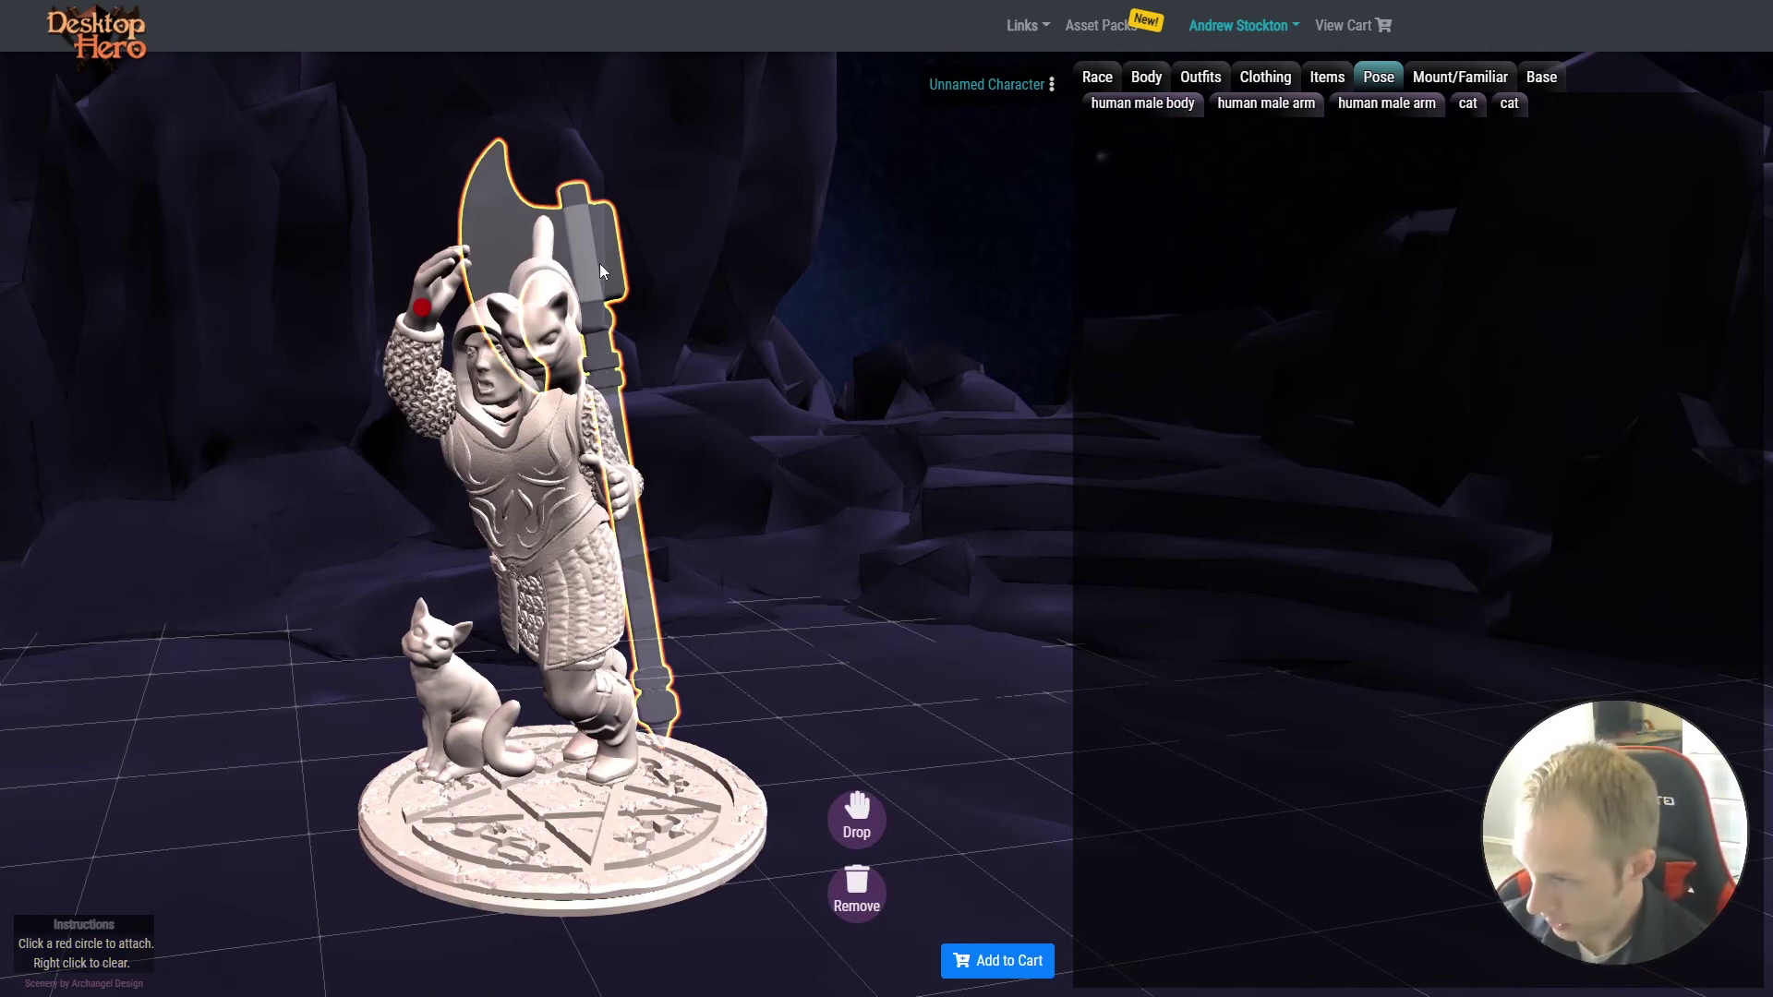
left_click(855, 826)
left_click(668, 443)
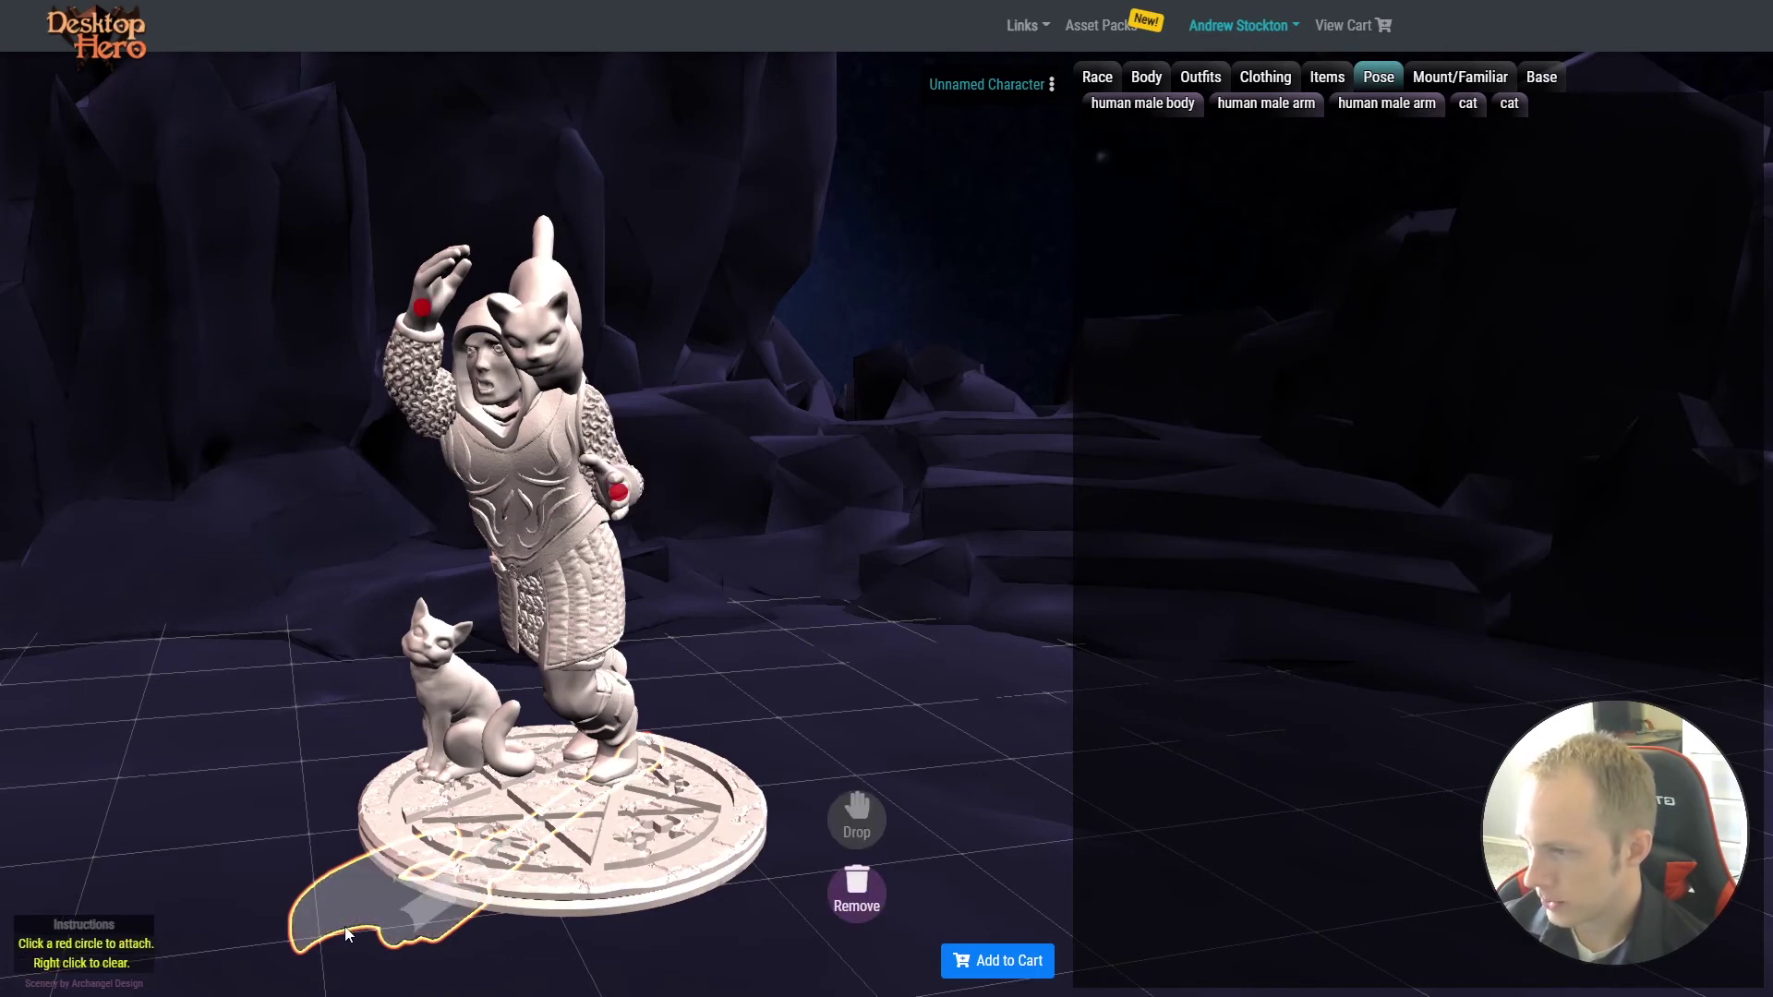
left_click(620, 497)
Drop the cat from the character's back and reattach it to the shoulder
left_click_drag(791, 569, 665, 443)
left_click(619, 307)
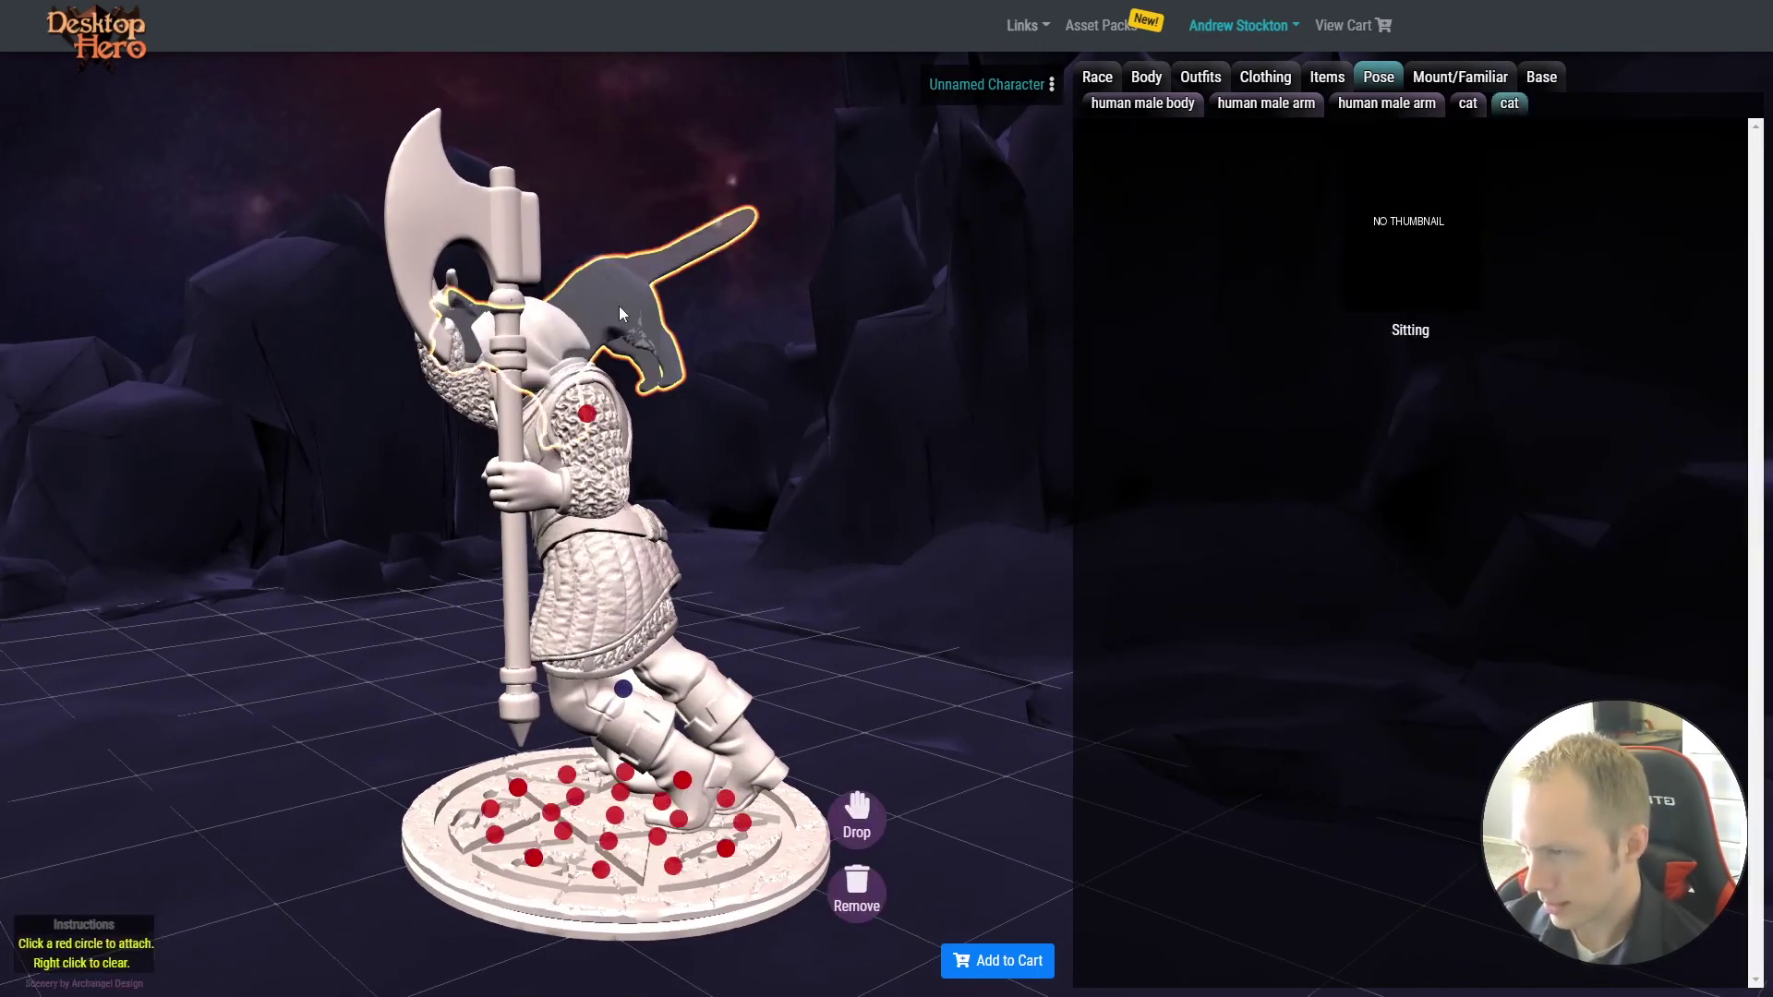
left_click(857, 824)
left_click_drag(816, 575, 734, 660)
left_click(699, 715)
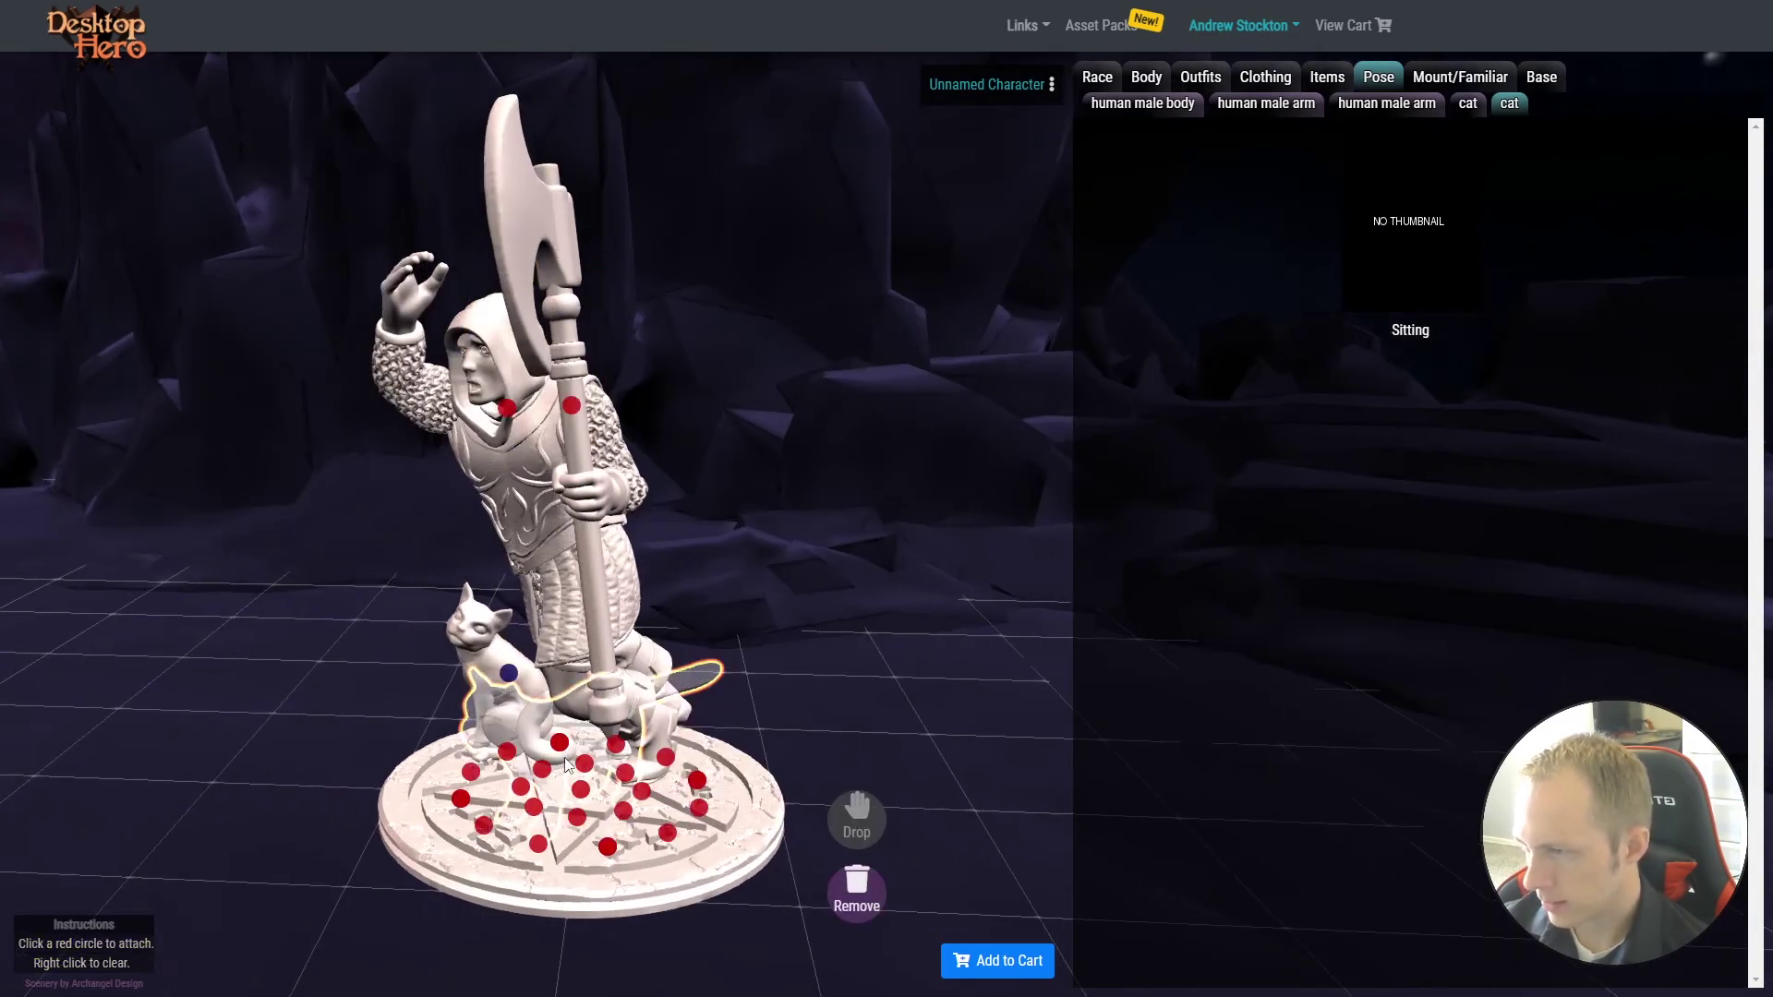
left_click(571, 404)
left_click(813, 498)
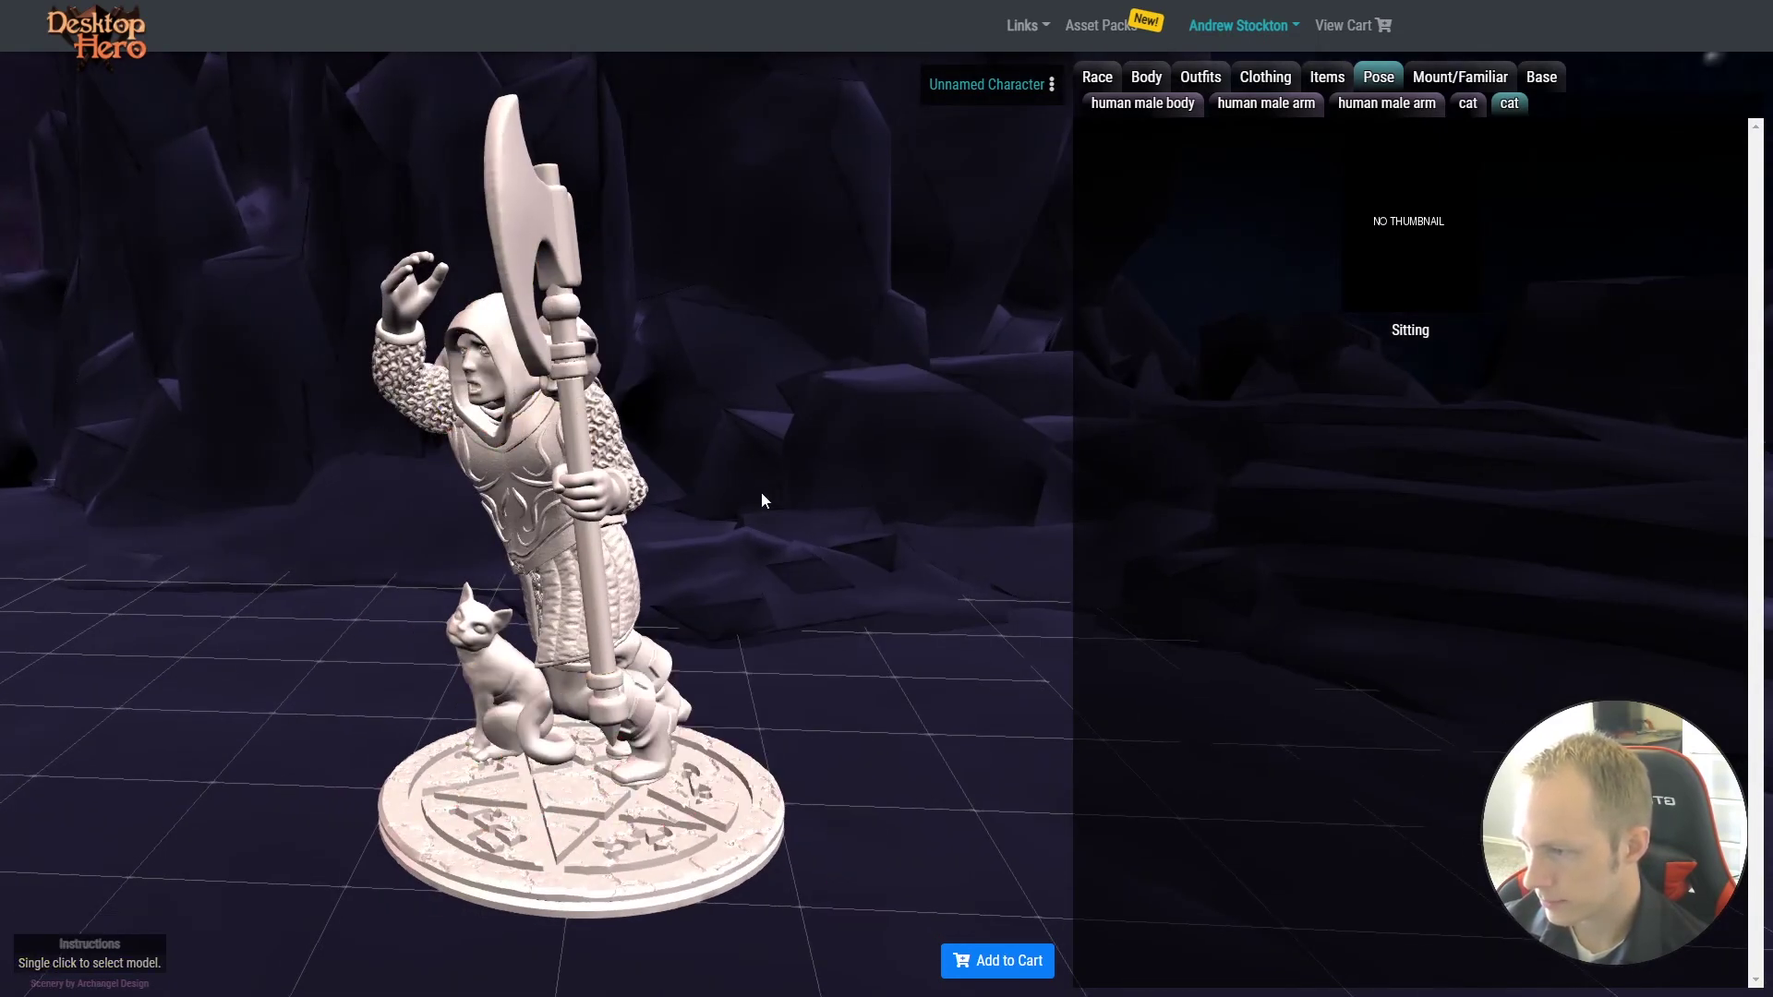
Try the base temple b design and replace it with the crystal cavern base
left_click_drag(760, 499, 736, 561)
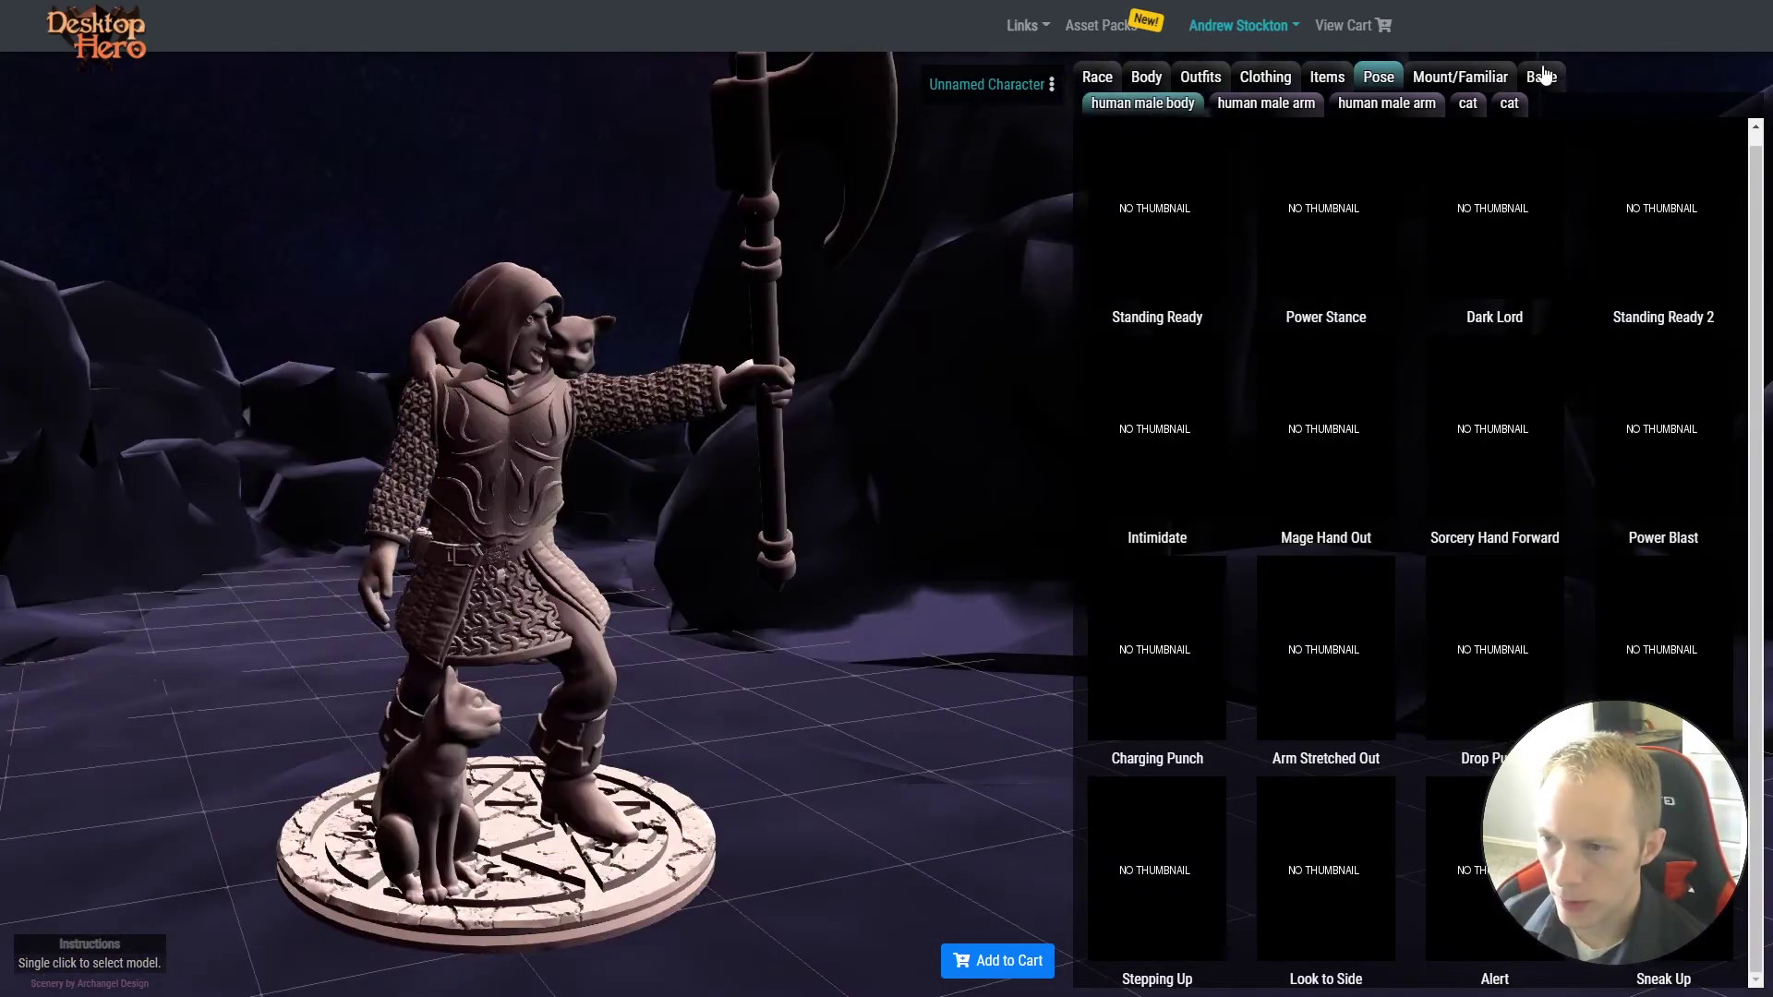
left_click(1542, 76)
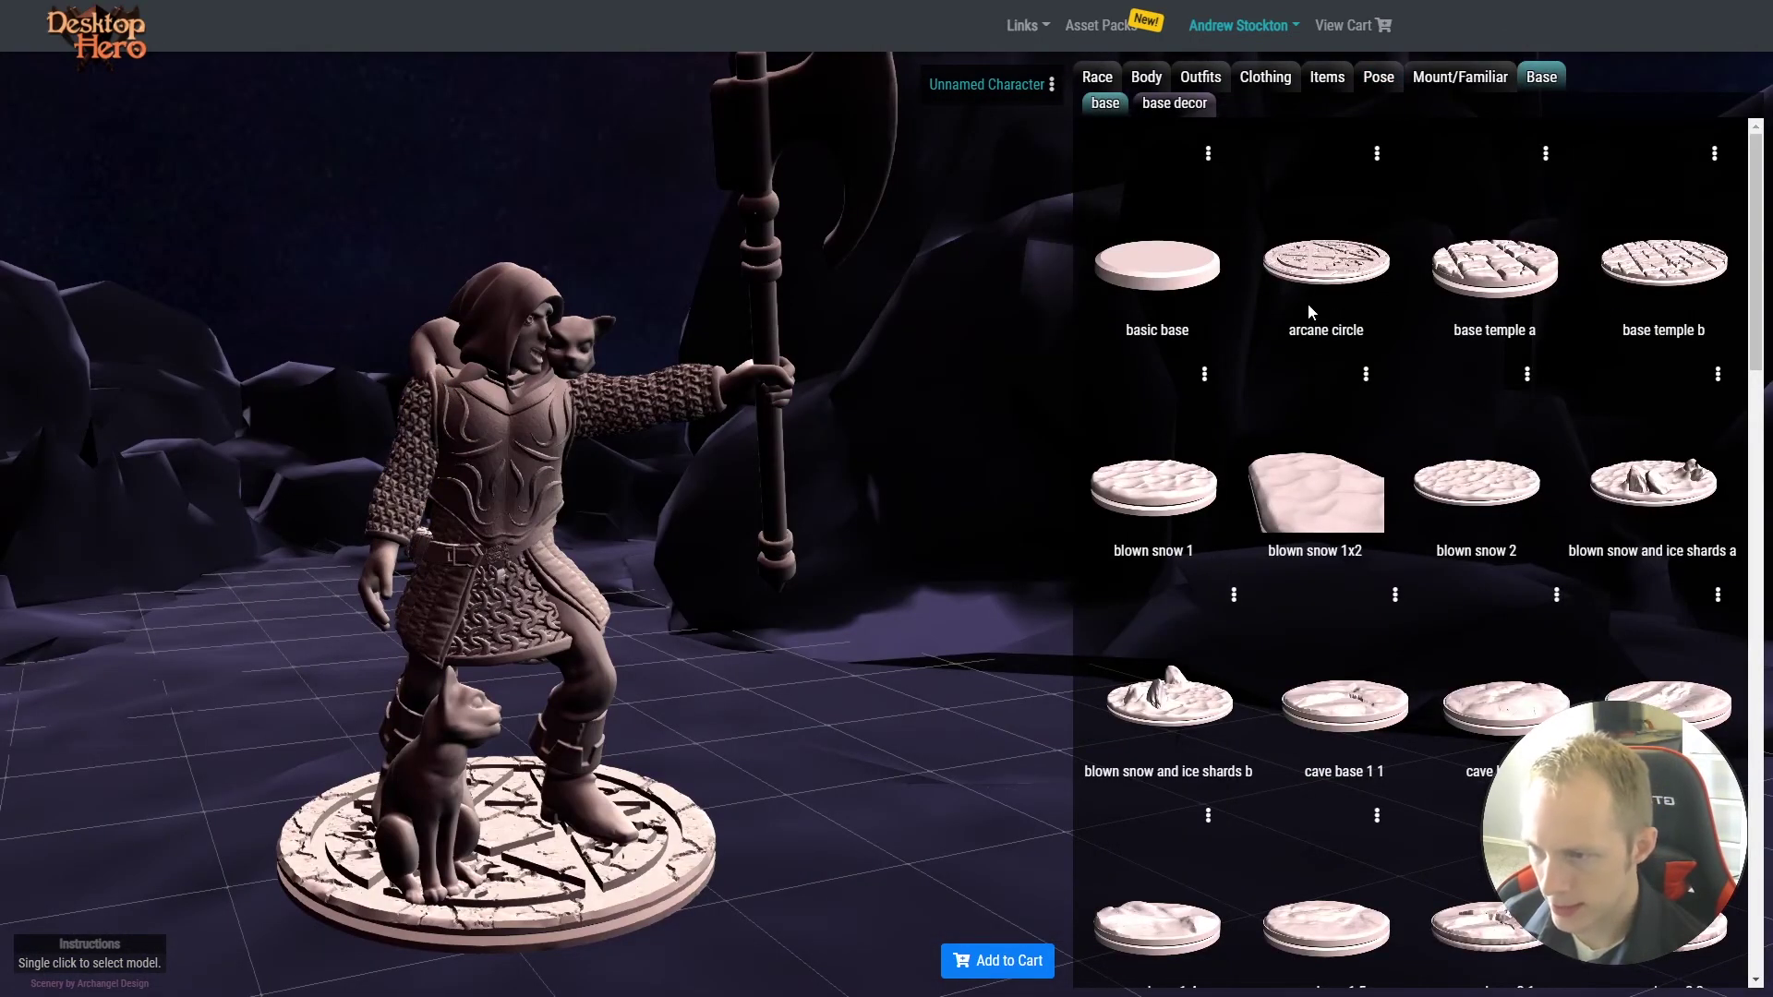
left_click(1649, 268)
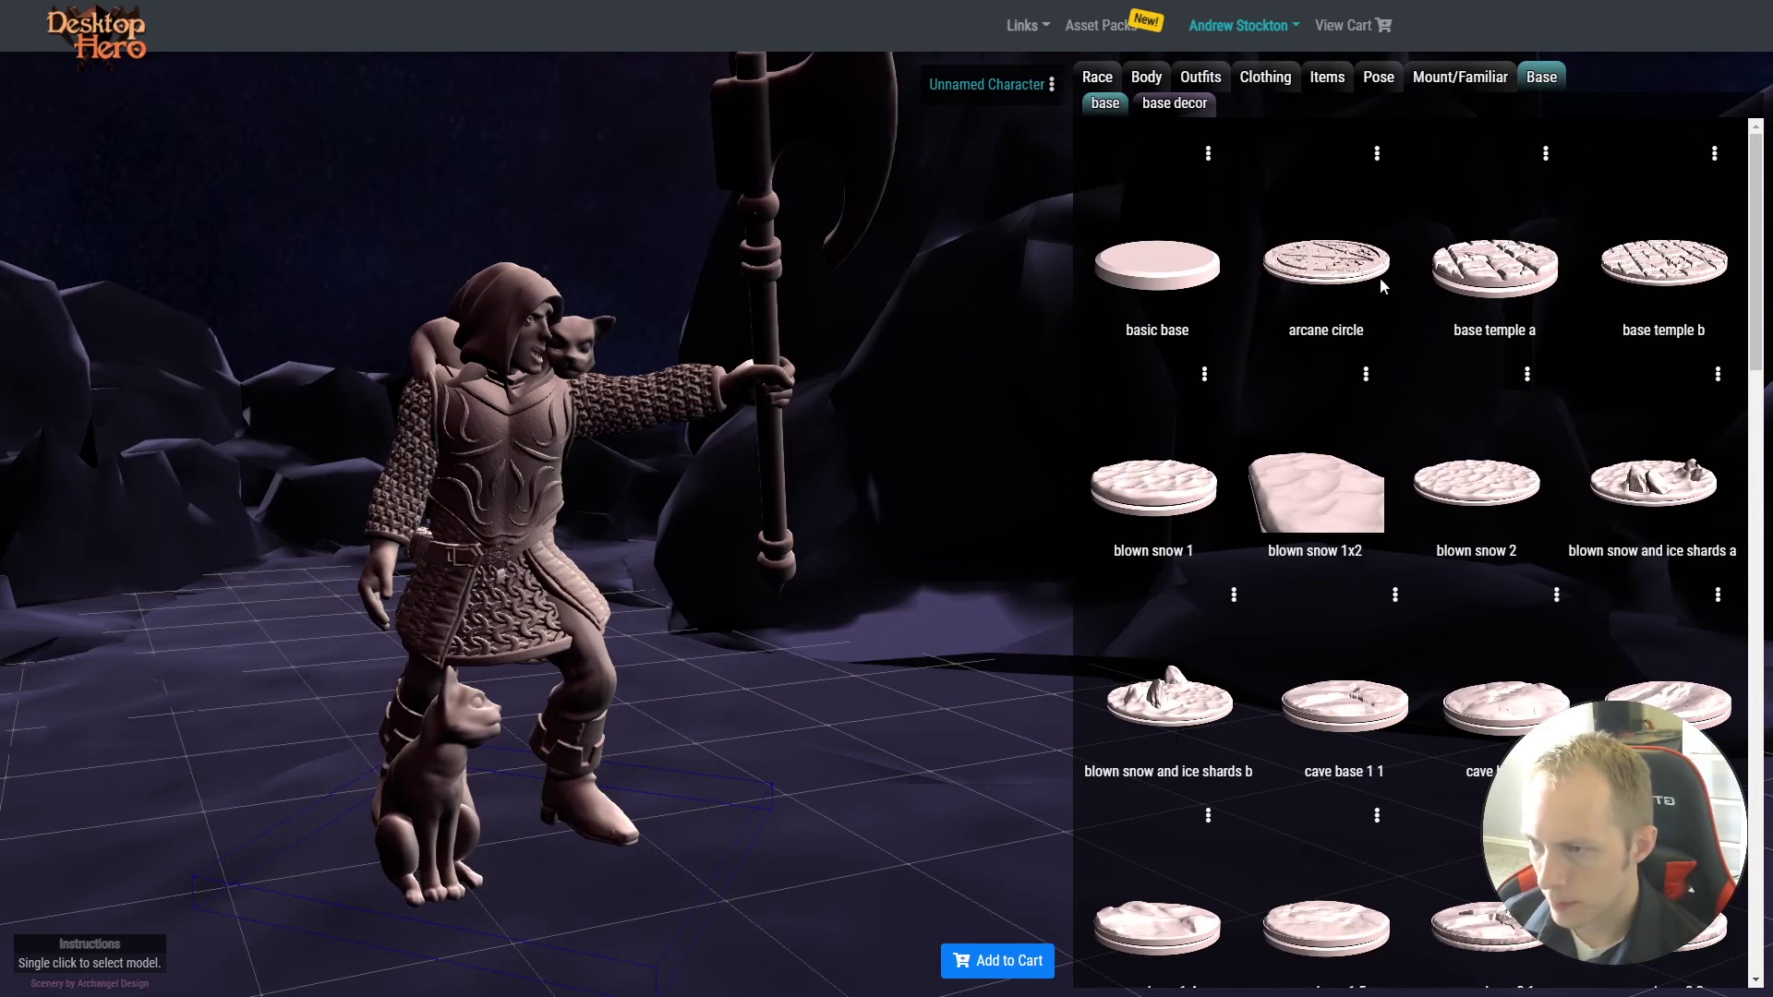
scroll(1465, 757, "down", 7)
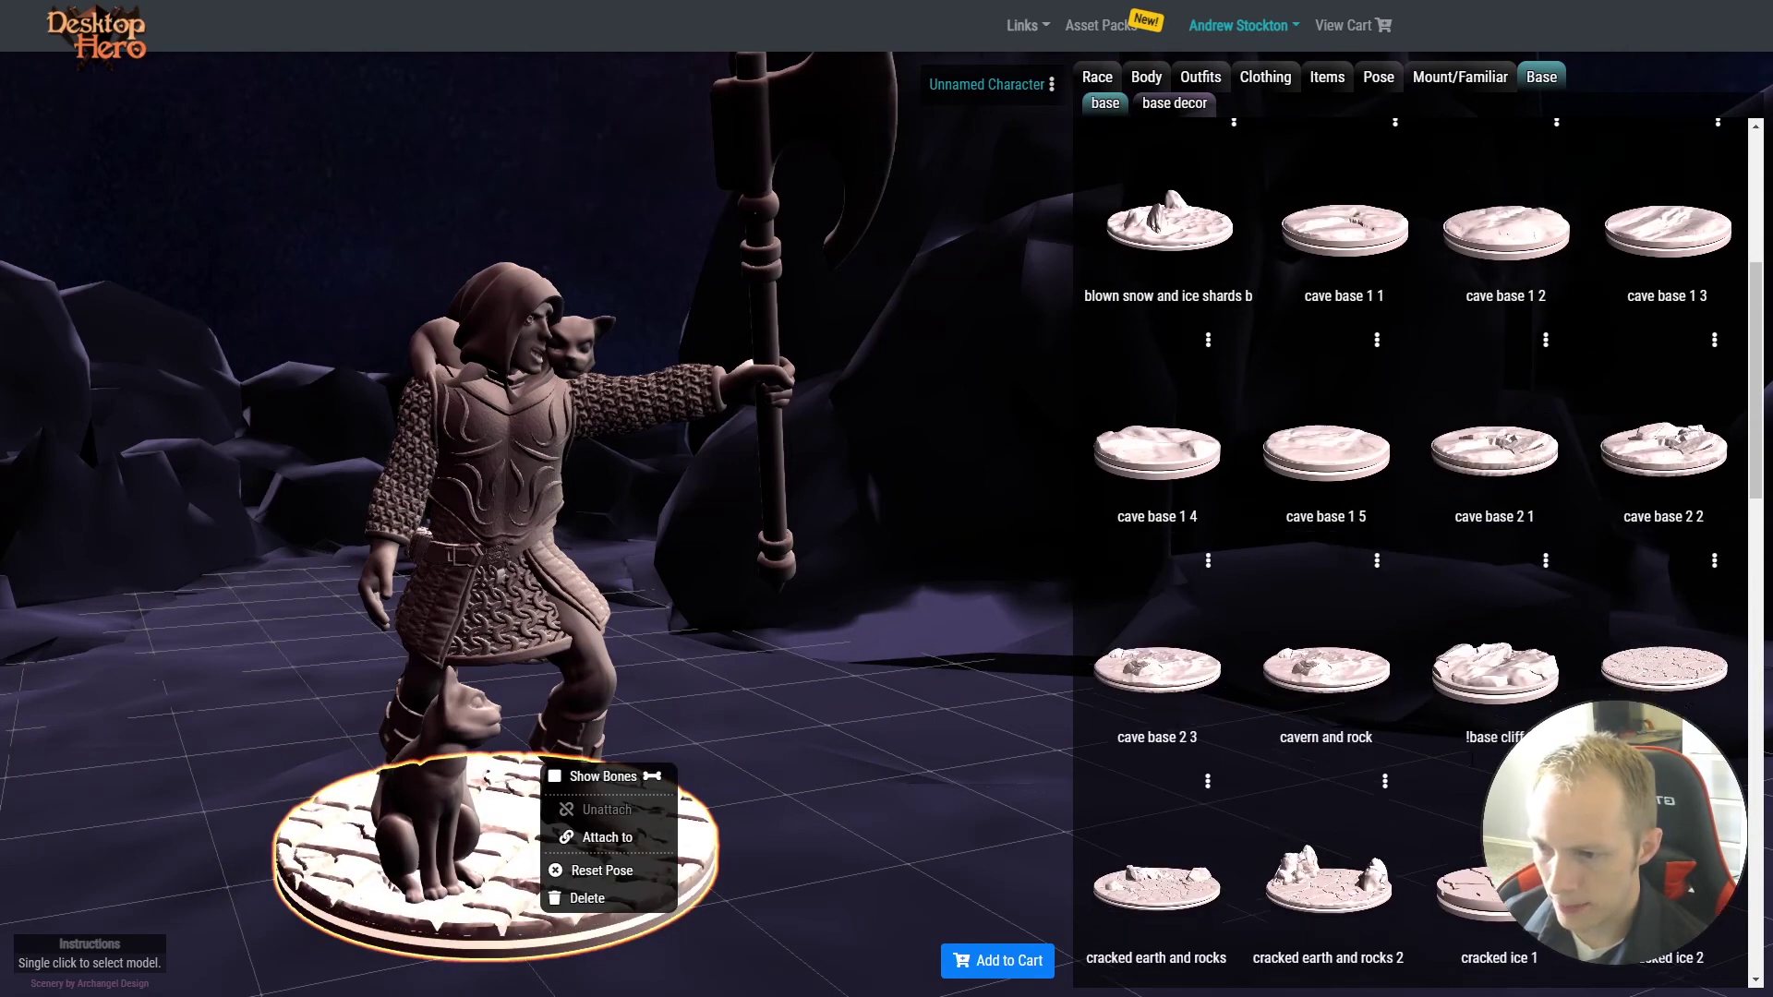
left_click(1477, 910)
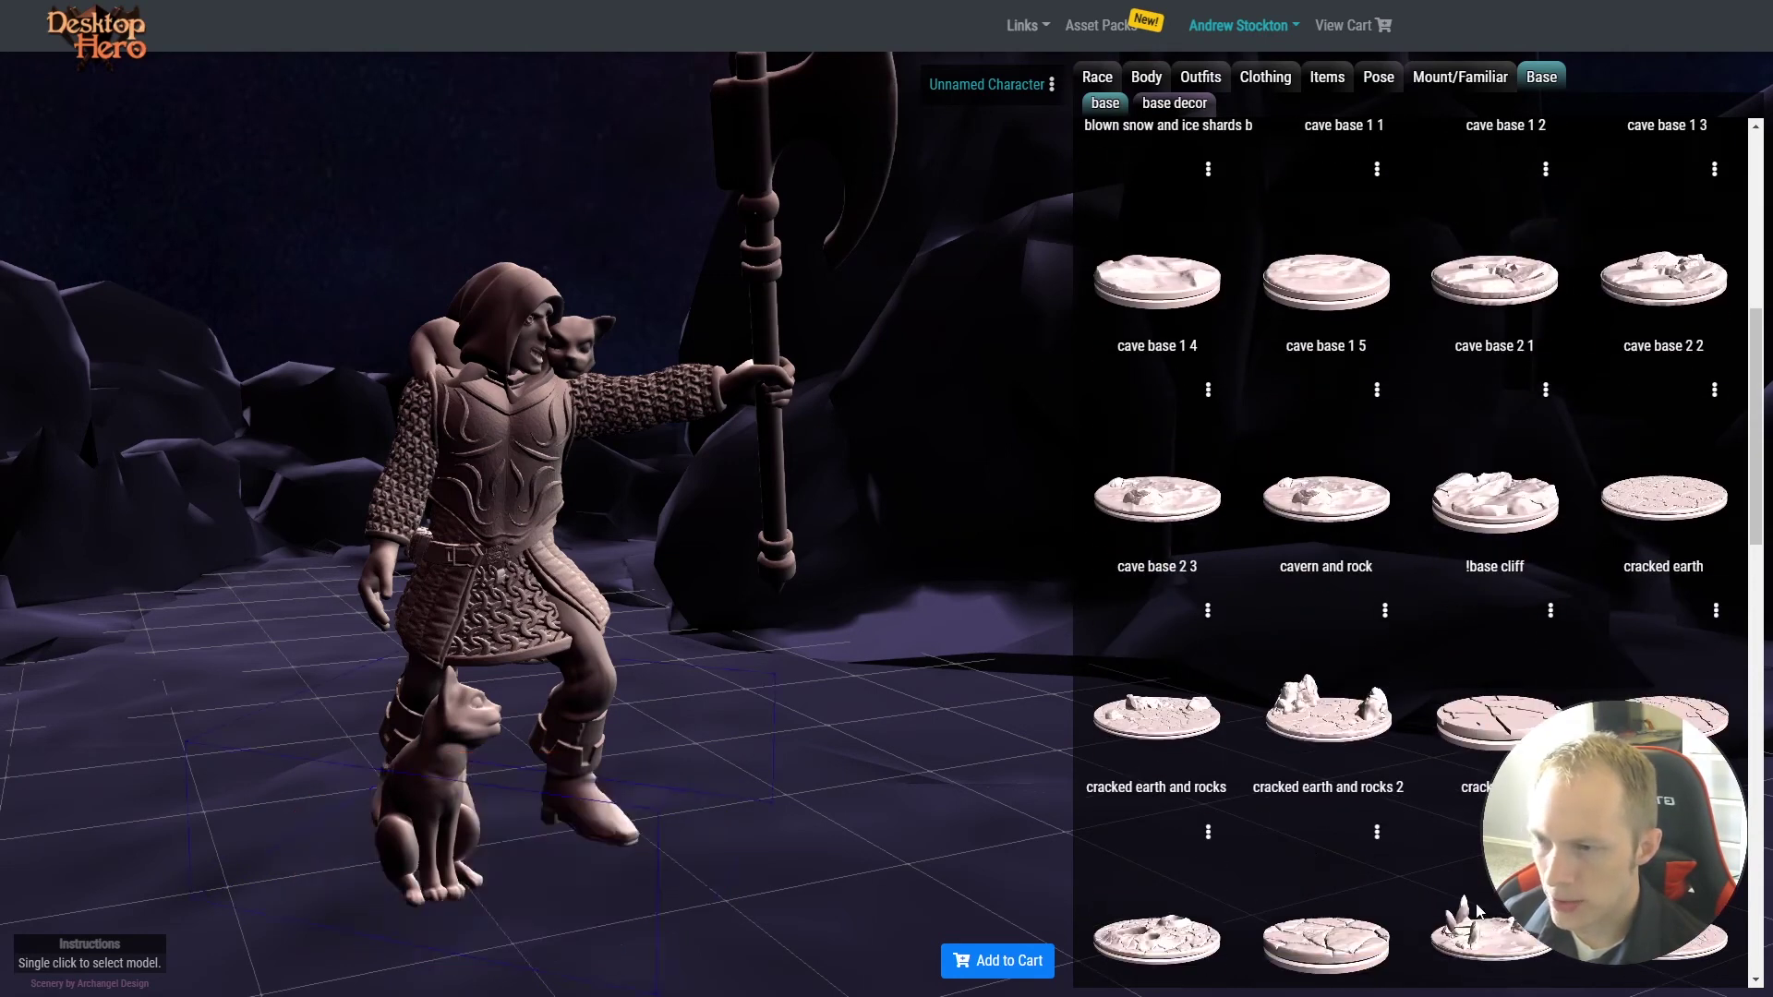
Add an incense pot decoration at the front of the base beside the crystal
left_click(1173, 105)
left_click_drag(785, 681, 932, 768)
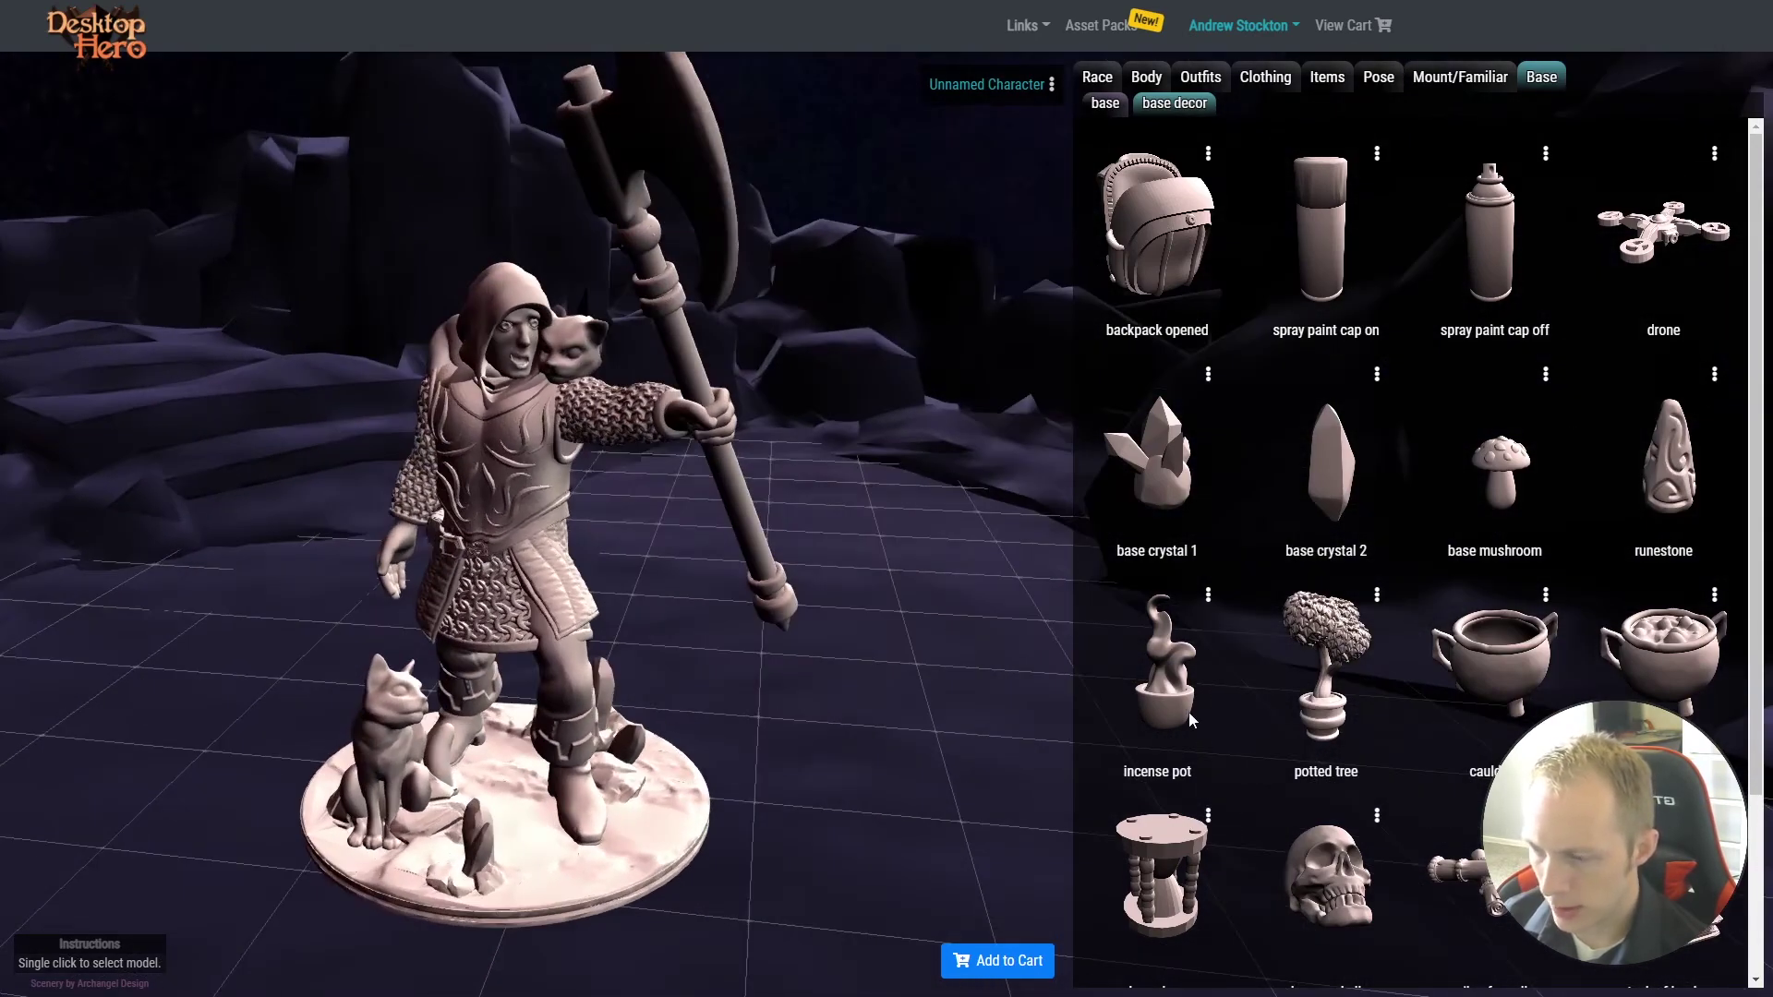
left_click(1151, 718)
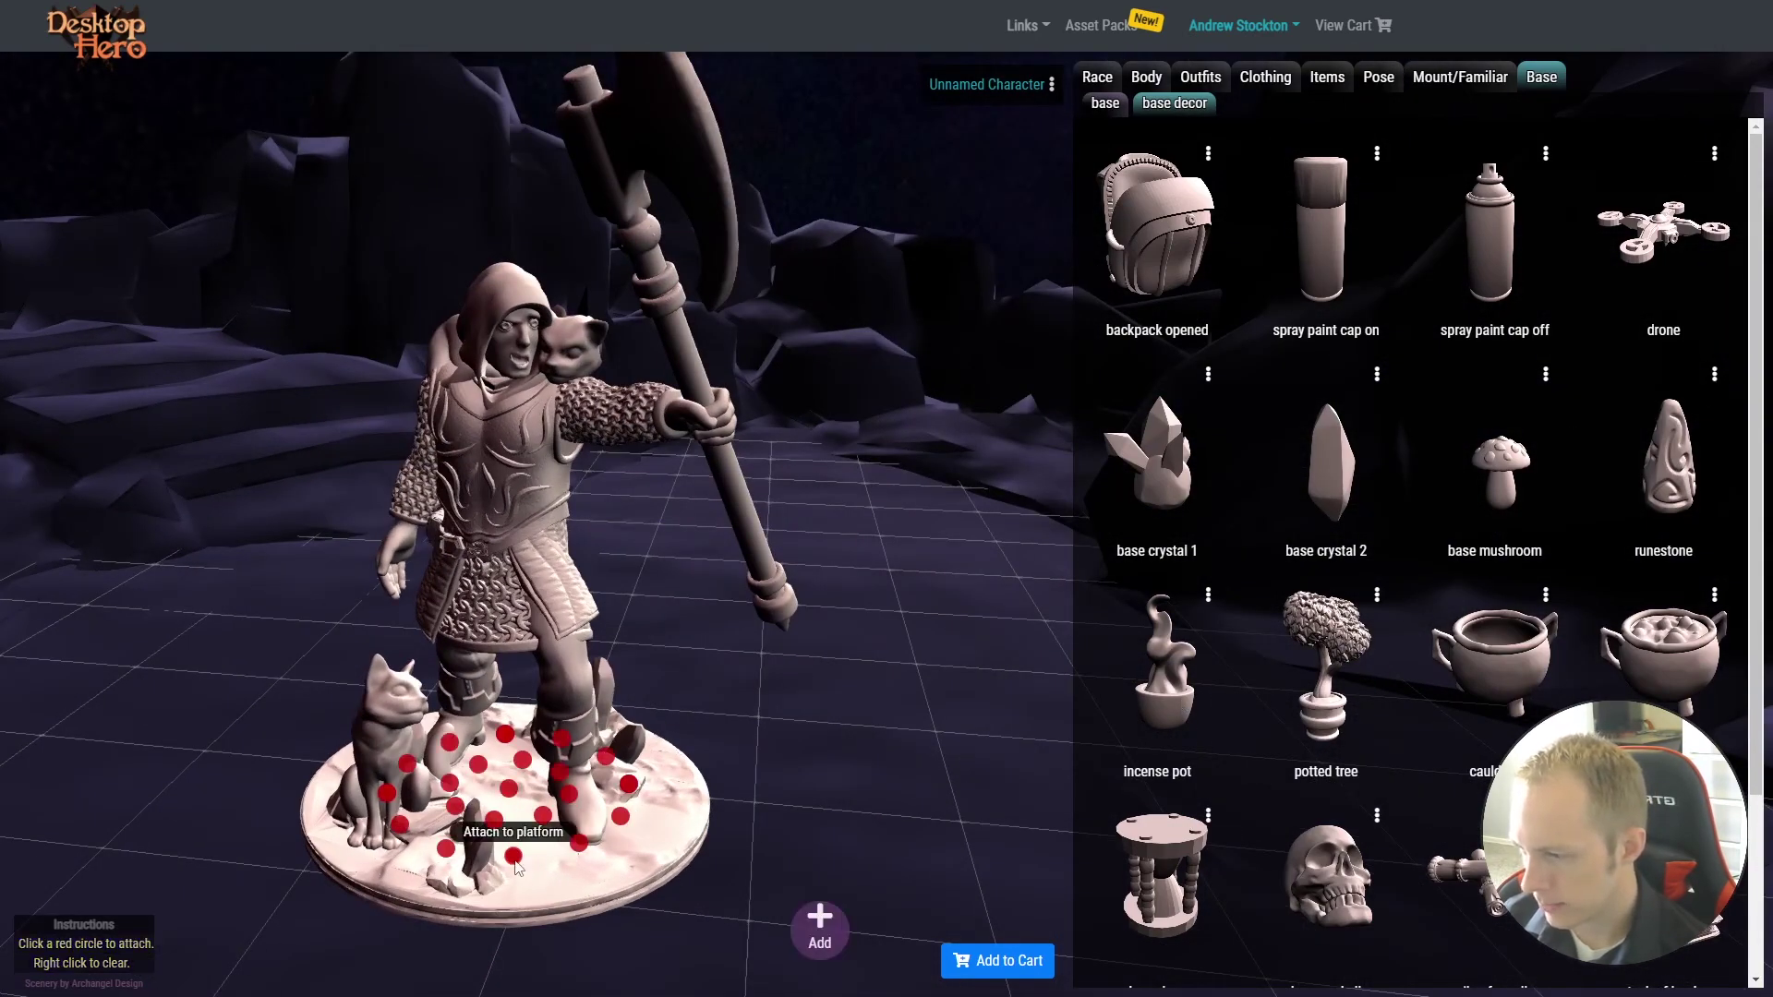
left_click(513, 856)
Decorate the base with a human skull and a gnarled bird stand behind the character
left_click_drag(817, 821, 744, 786)
scroll(1418, 738, "down", 3)
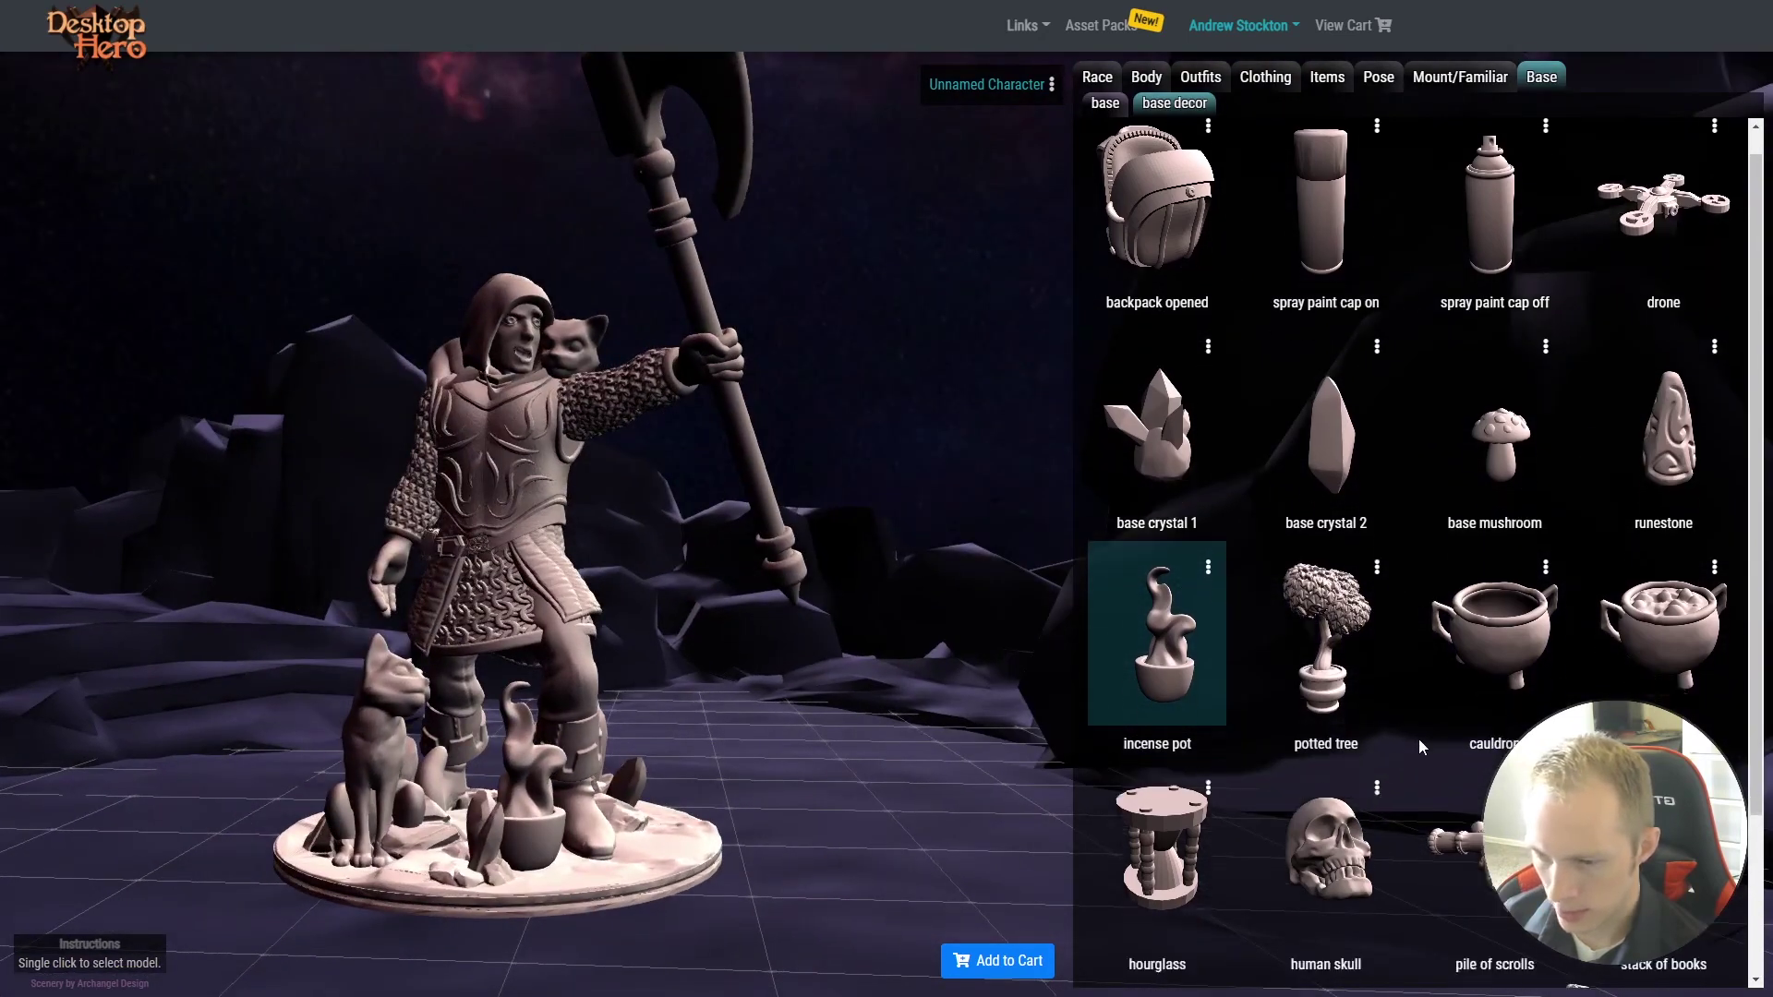
left_click(1330, 628)
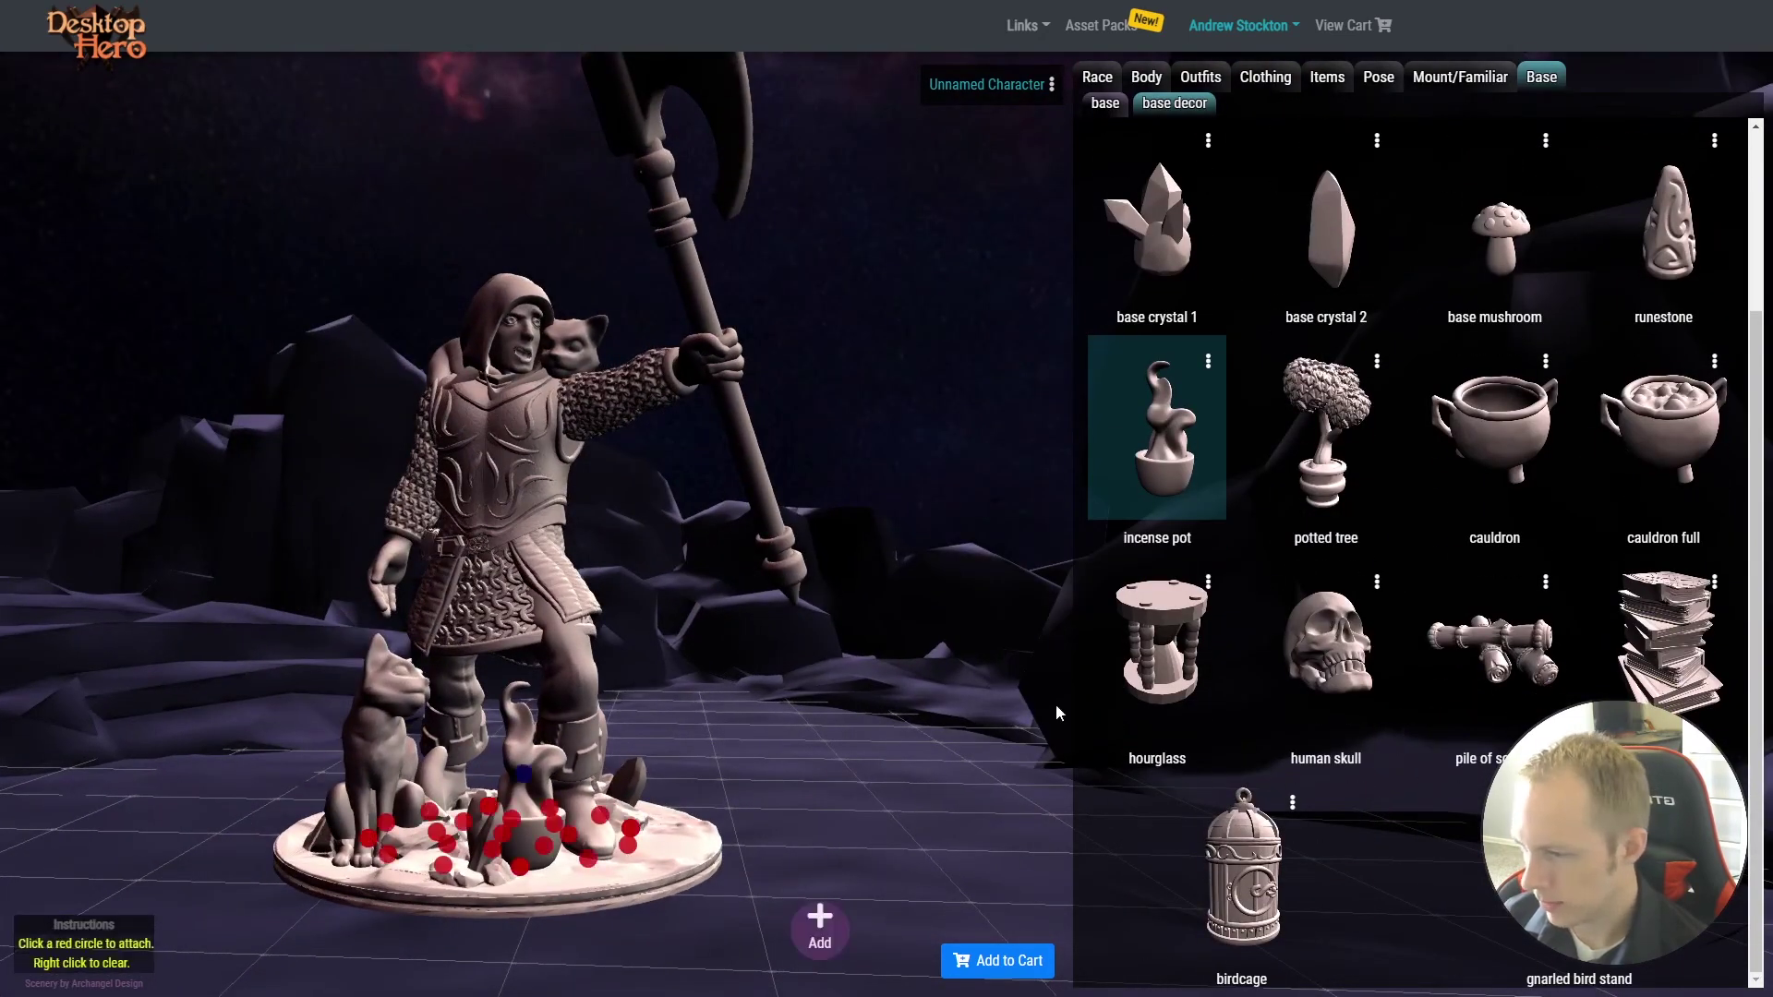
left_click(602, 818)
left_click(1326, 646)
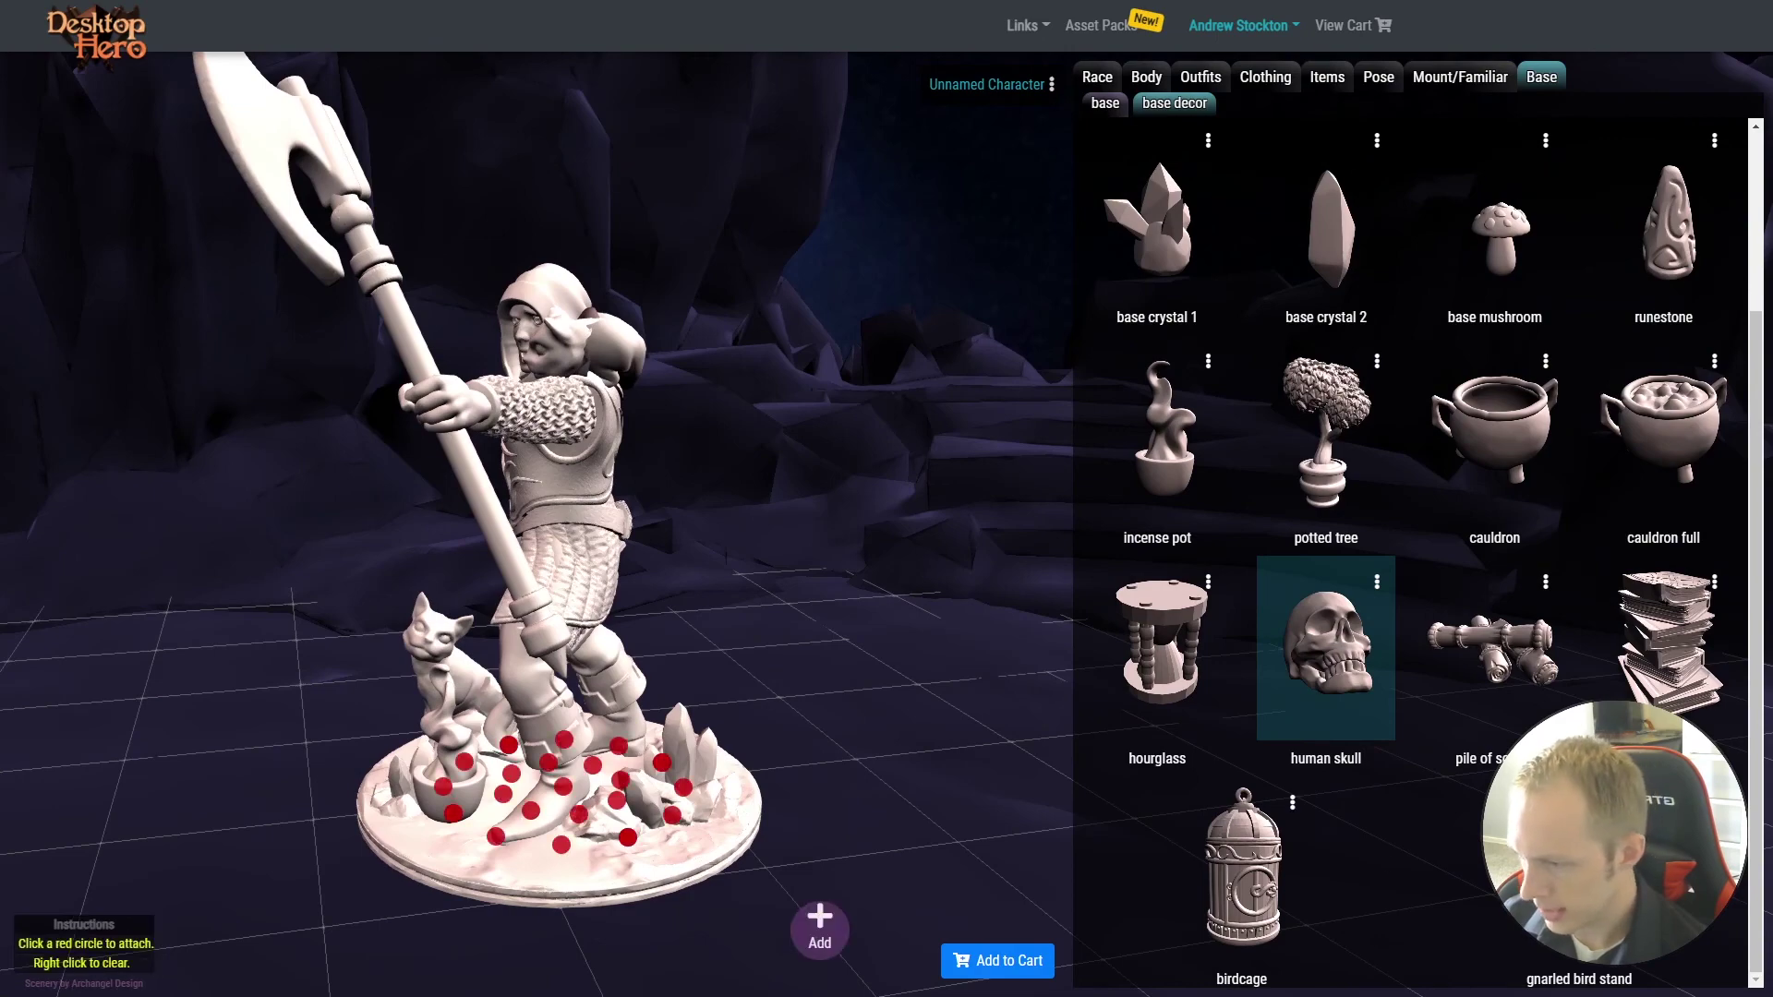
left_click(682, 820)
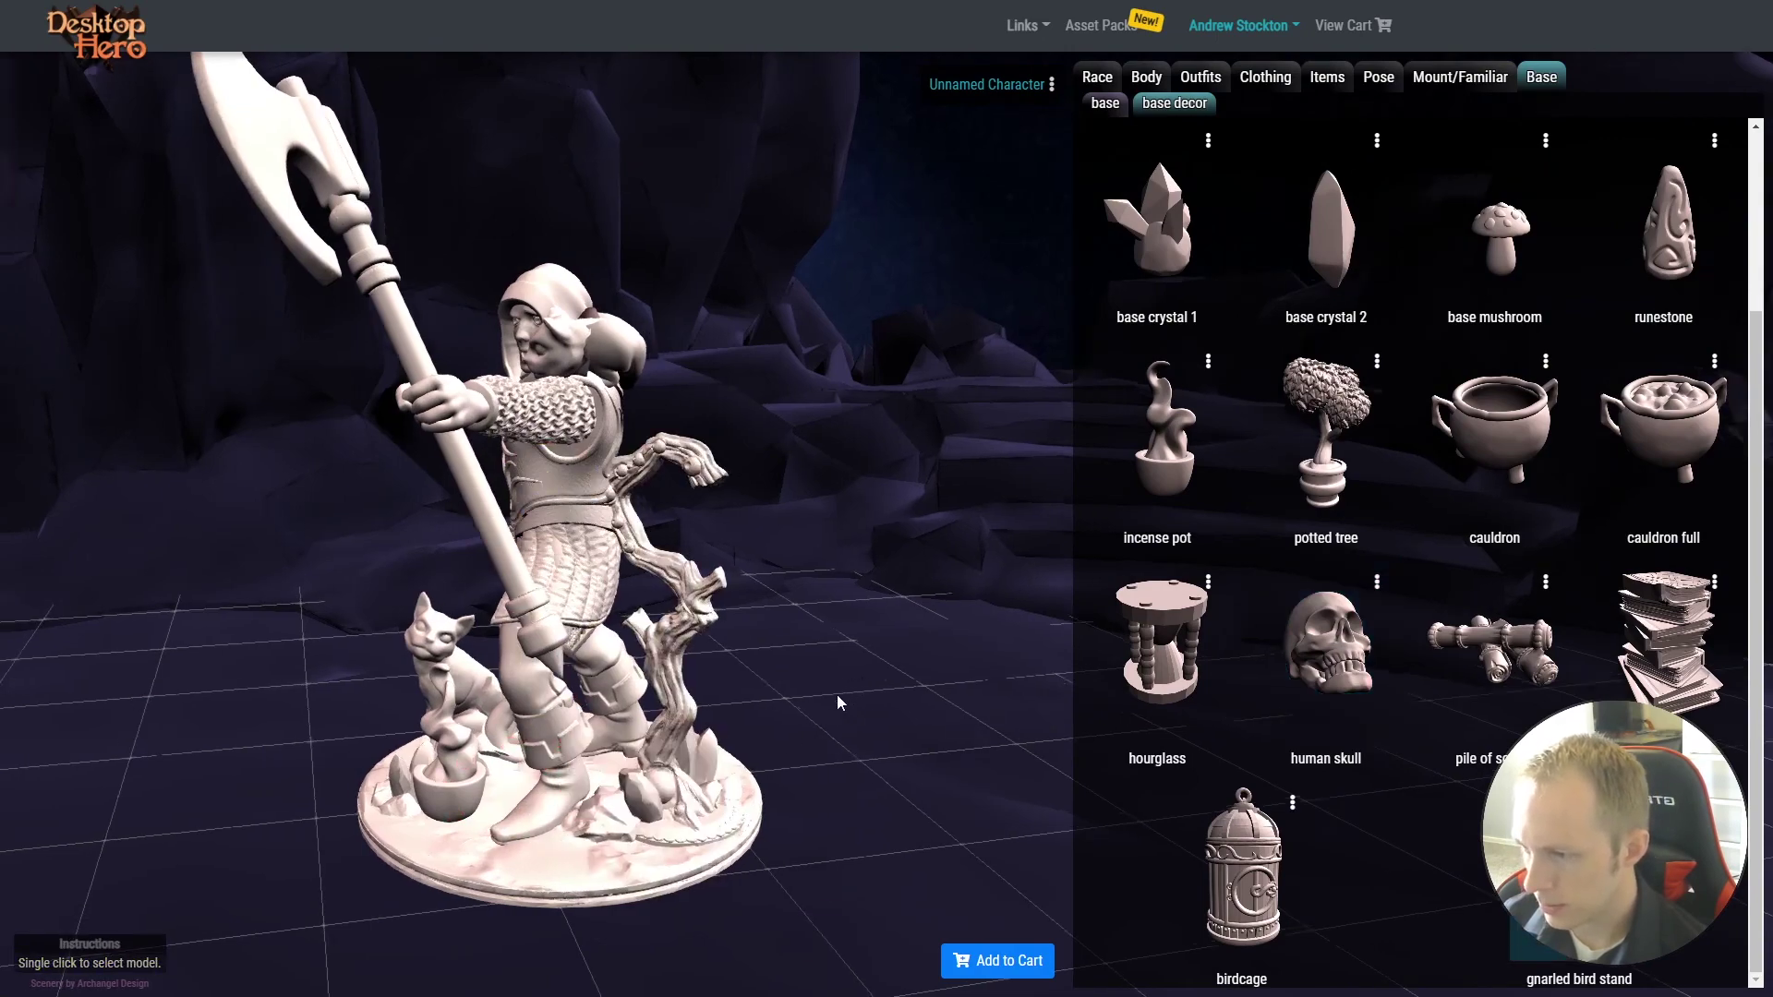
Perch a raven on the bird stand's top branch and an owl with wings up on its lower branch
left_click(1448, 83)
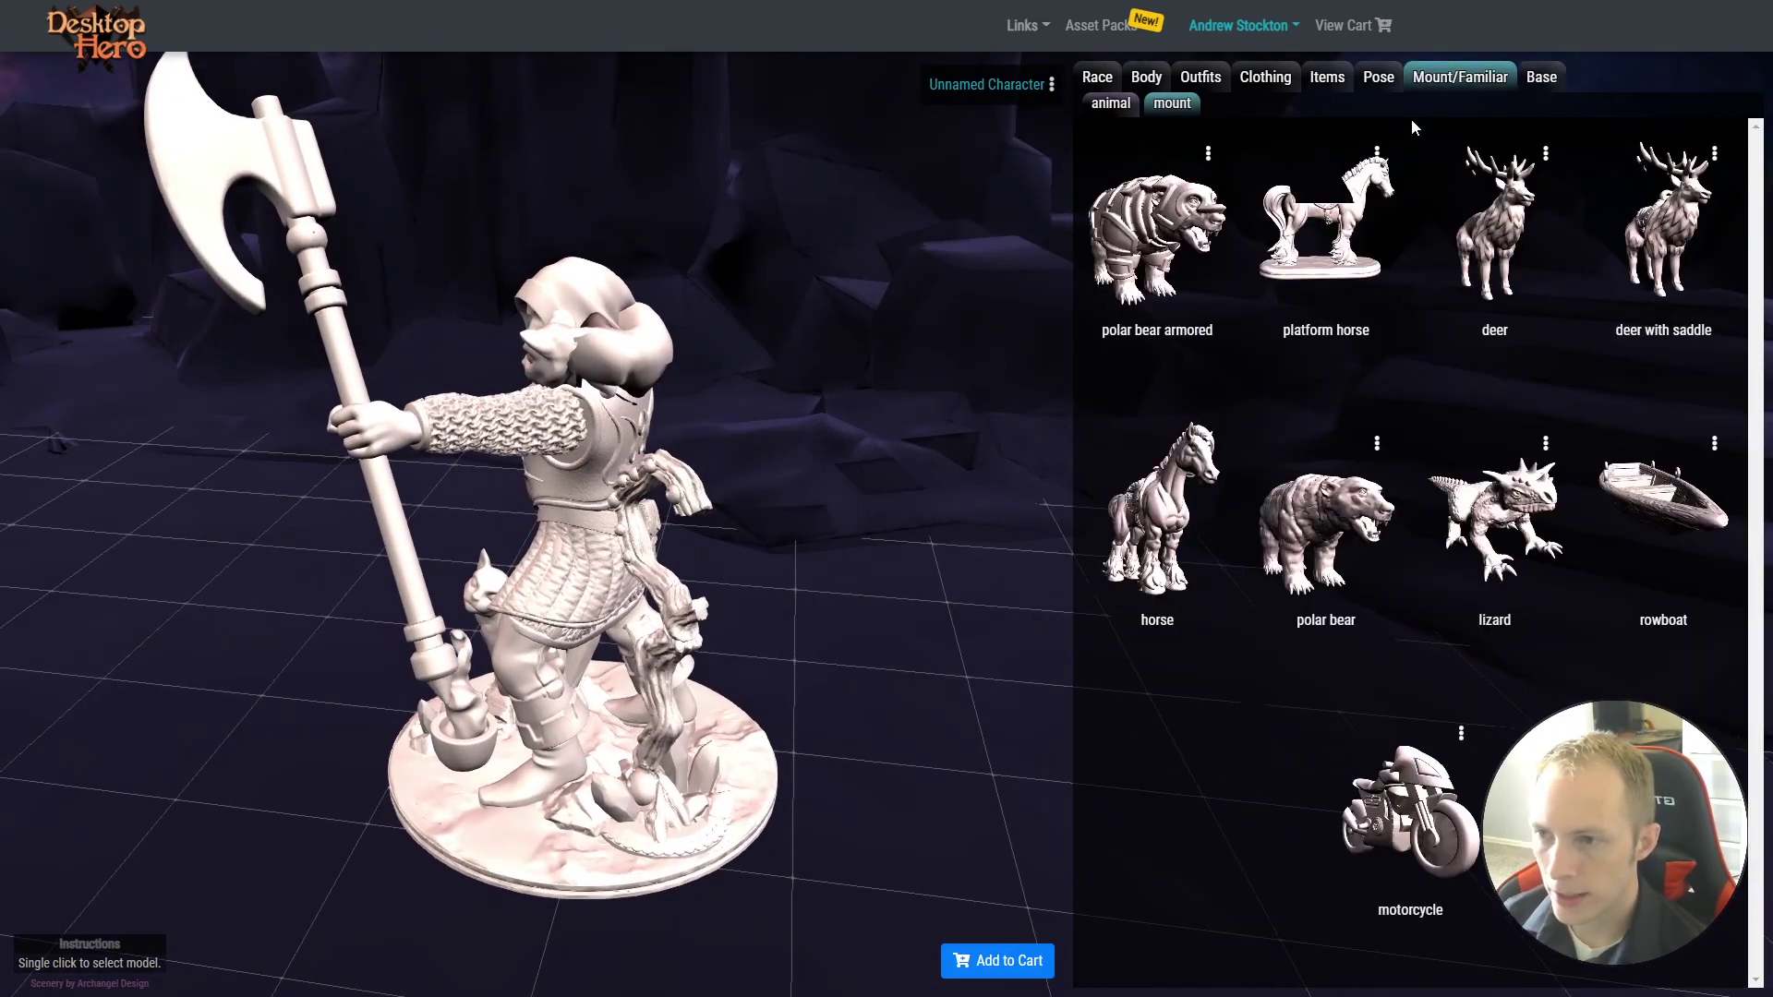
left_click(1111, 102)
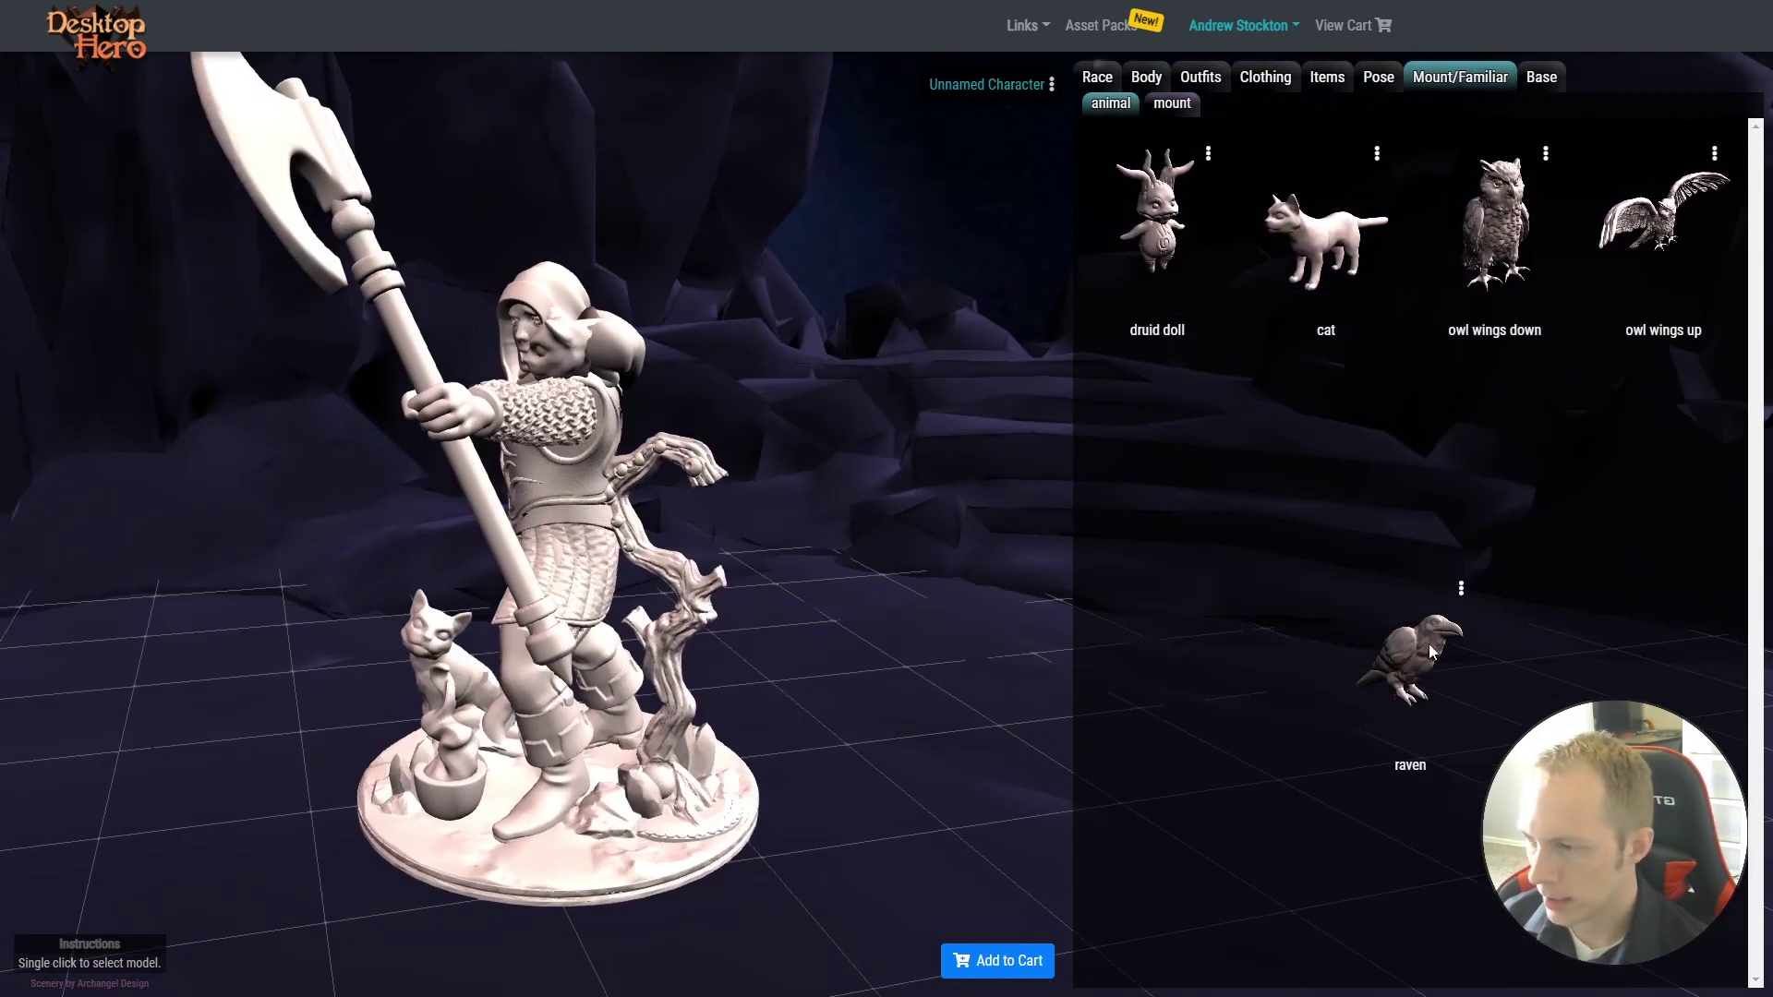
left_click(1428, 644)
left_click(697, 455)
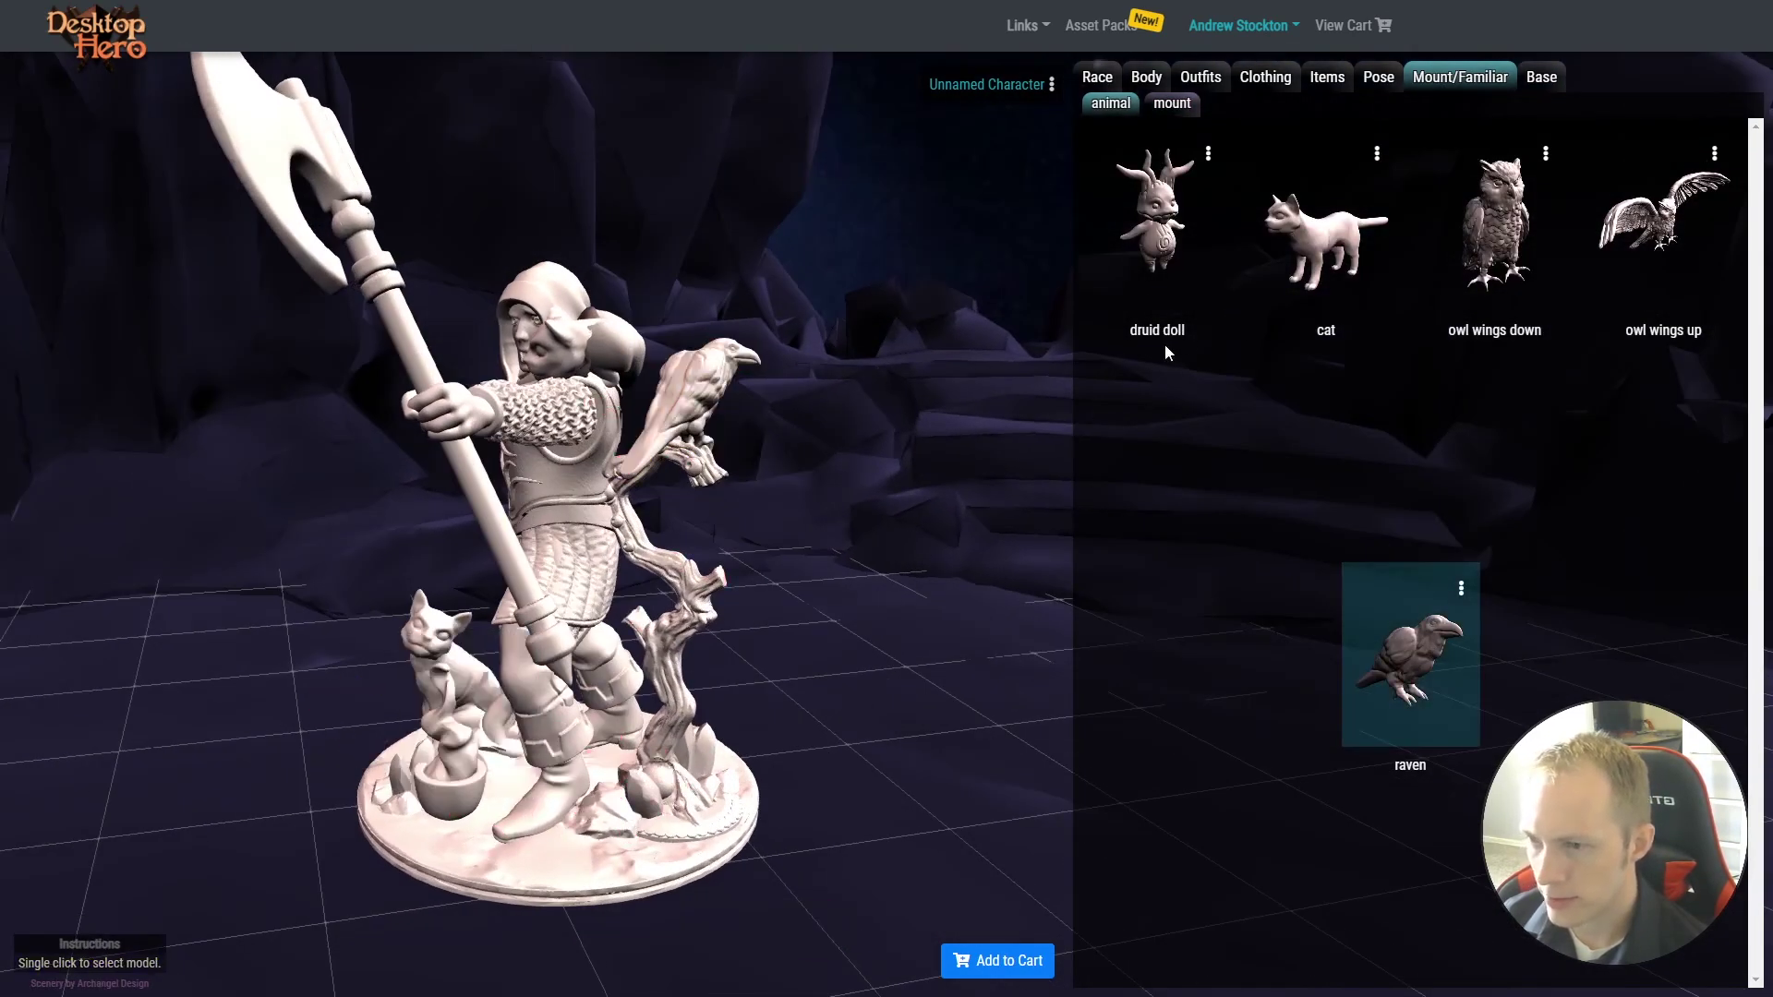
left_click(1645, 224)
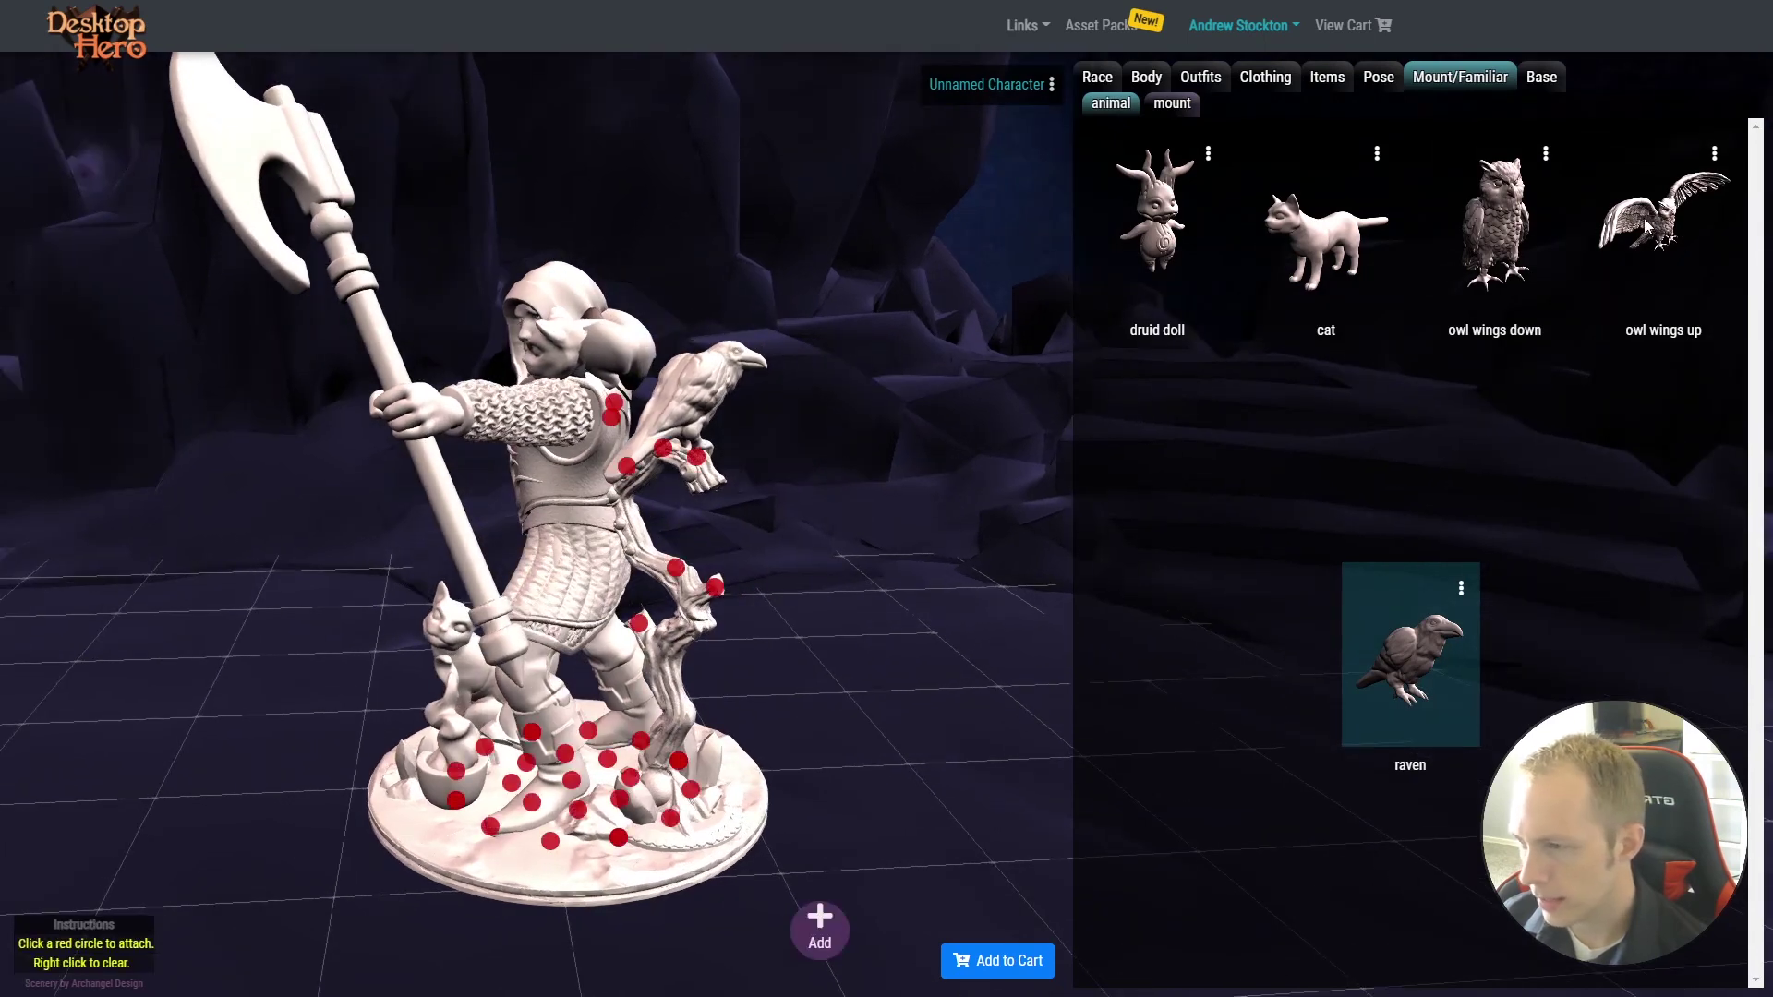
left_click(714, 588)
Try antlers on the character's head and replace them with male horns 1
left_click(1146, 77)
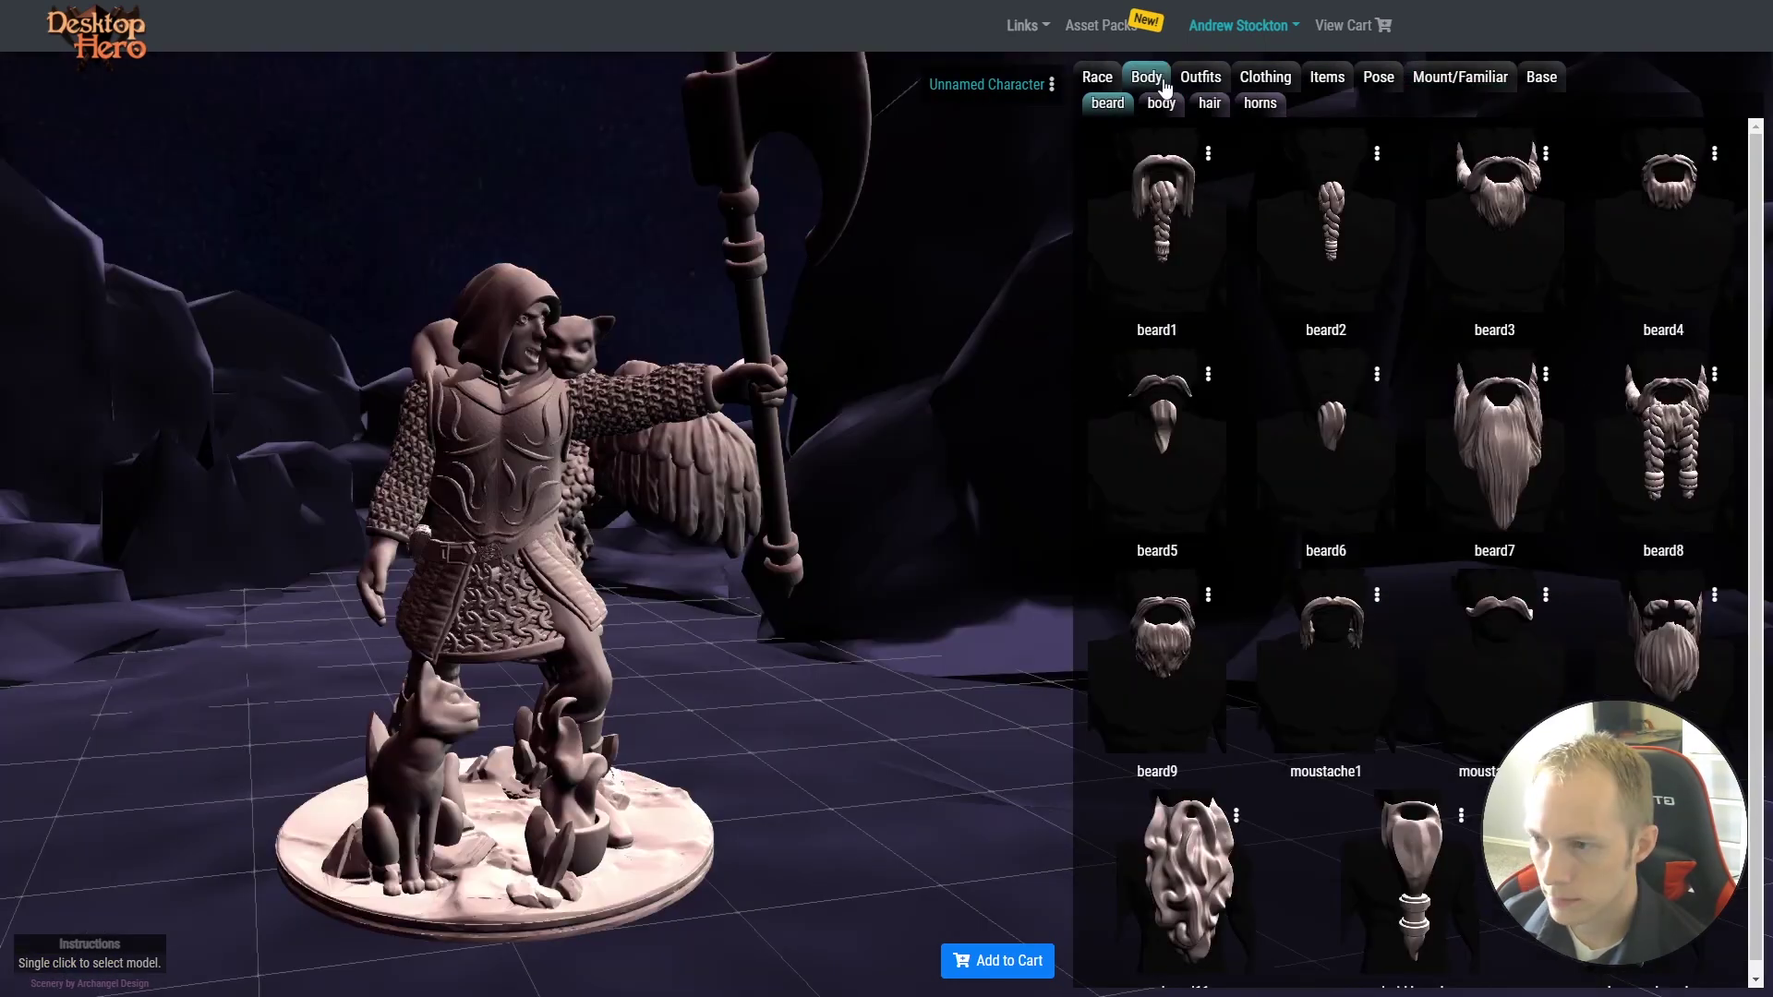
left_click(1261, 104)
left_click(1157, 222)
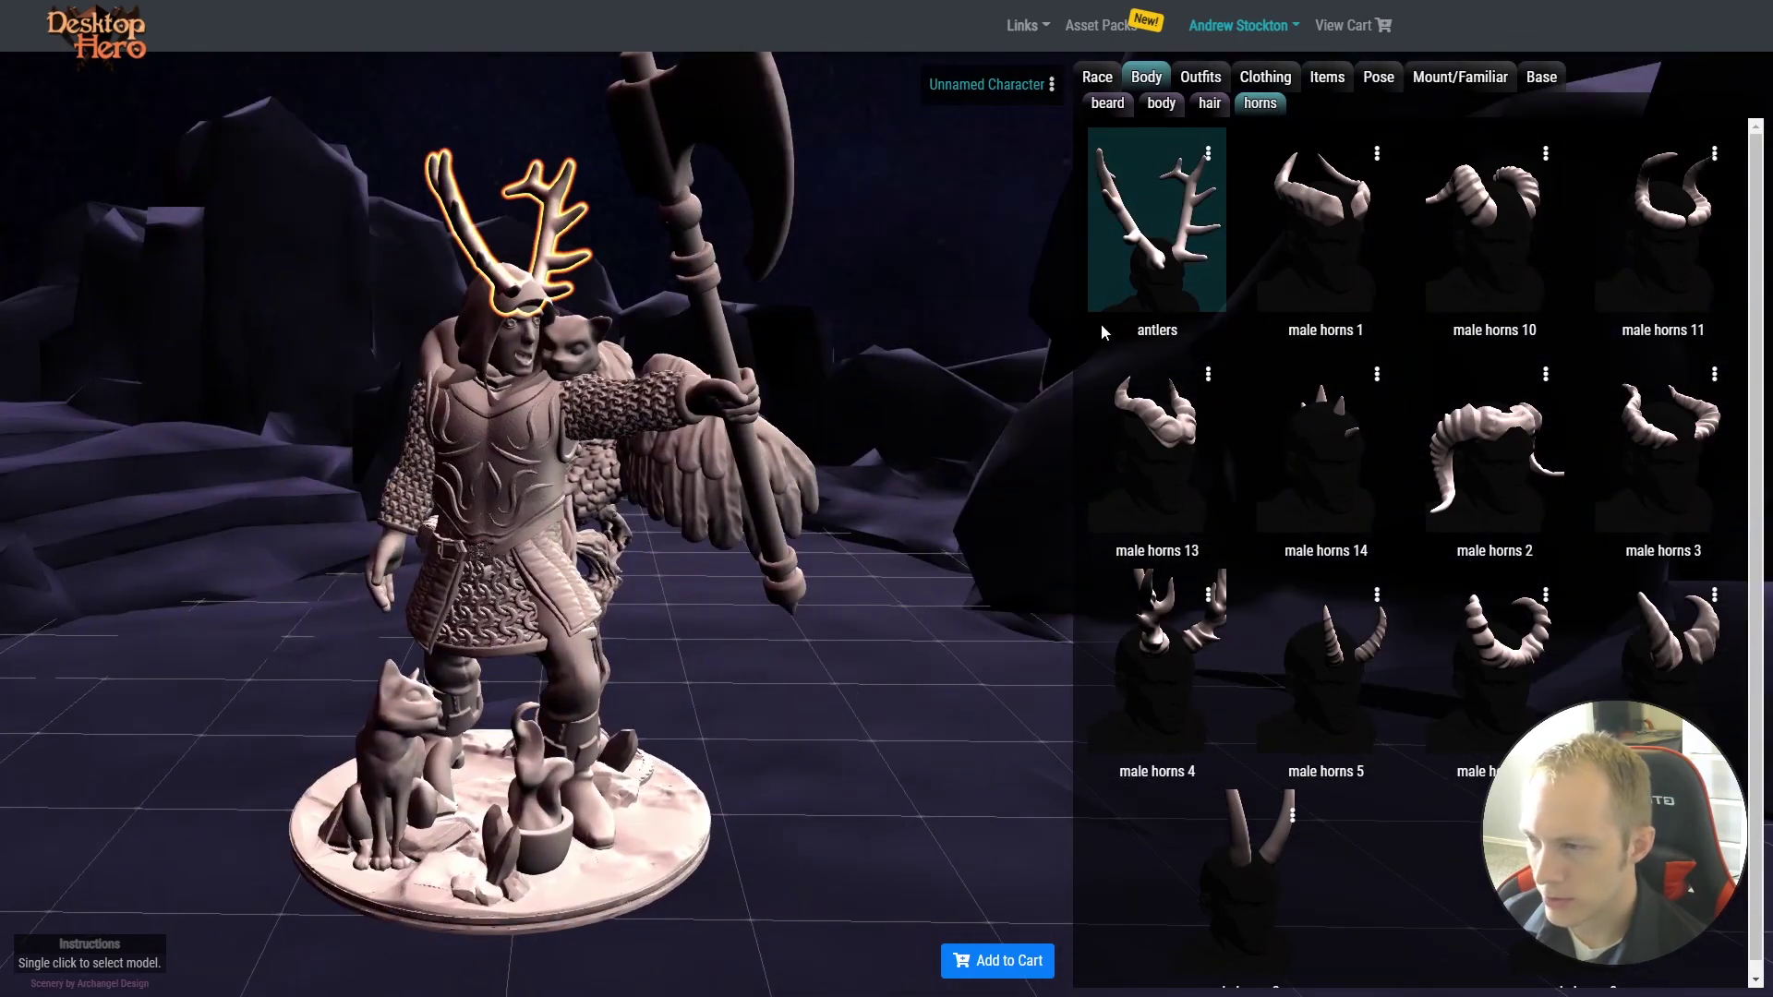
left_click(543, 336)
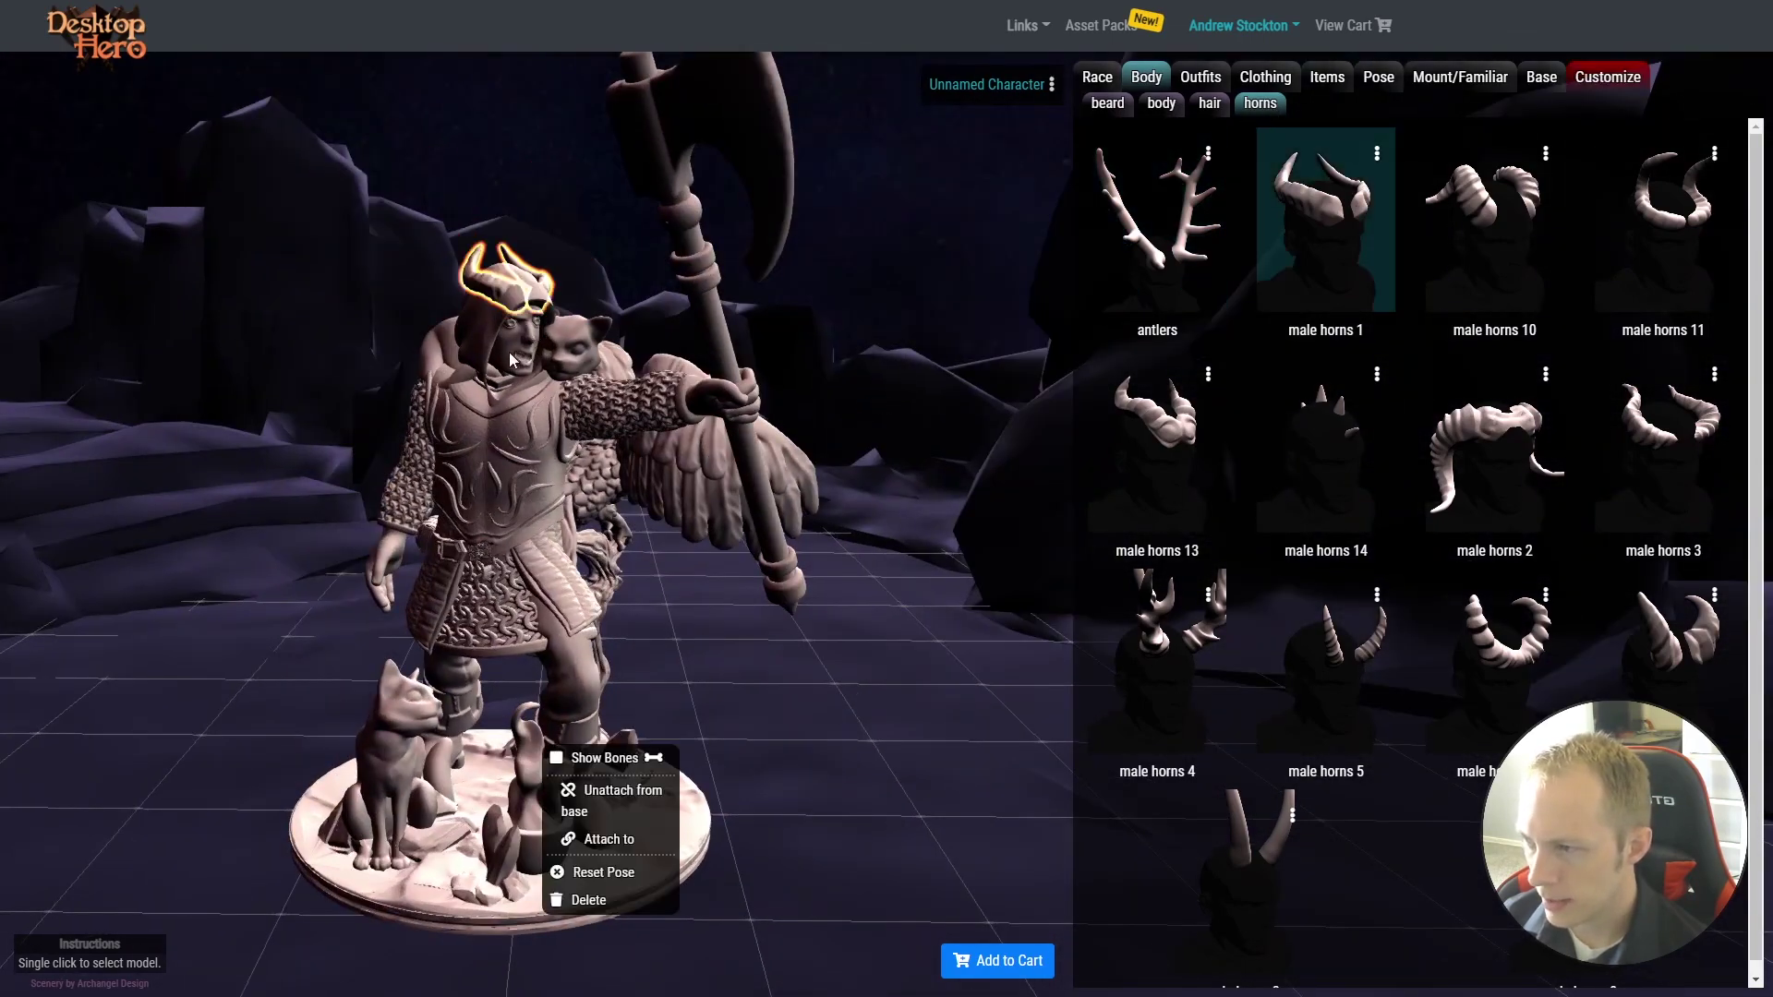
Try an alternative head on the character and replace it with the human male head burned
left_click(513, 360)
key("Delete")
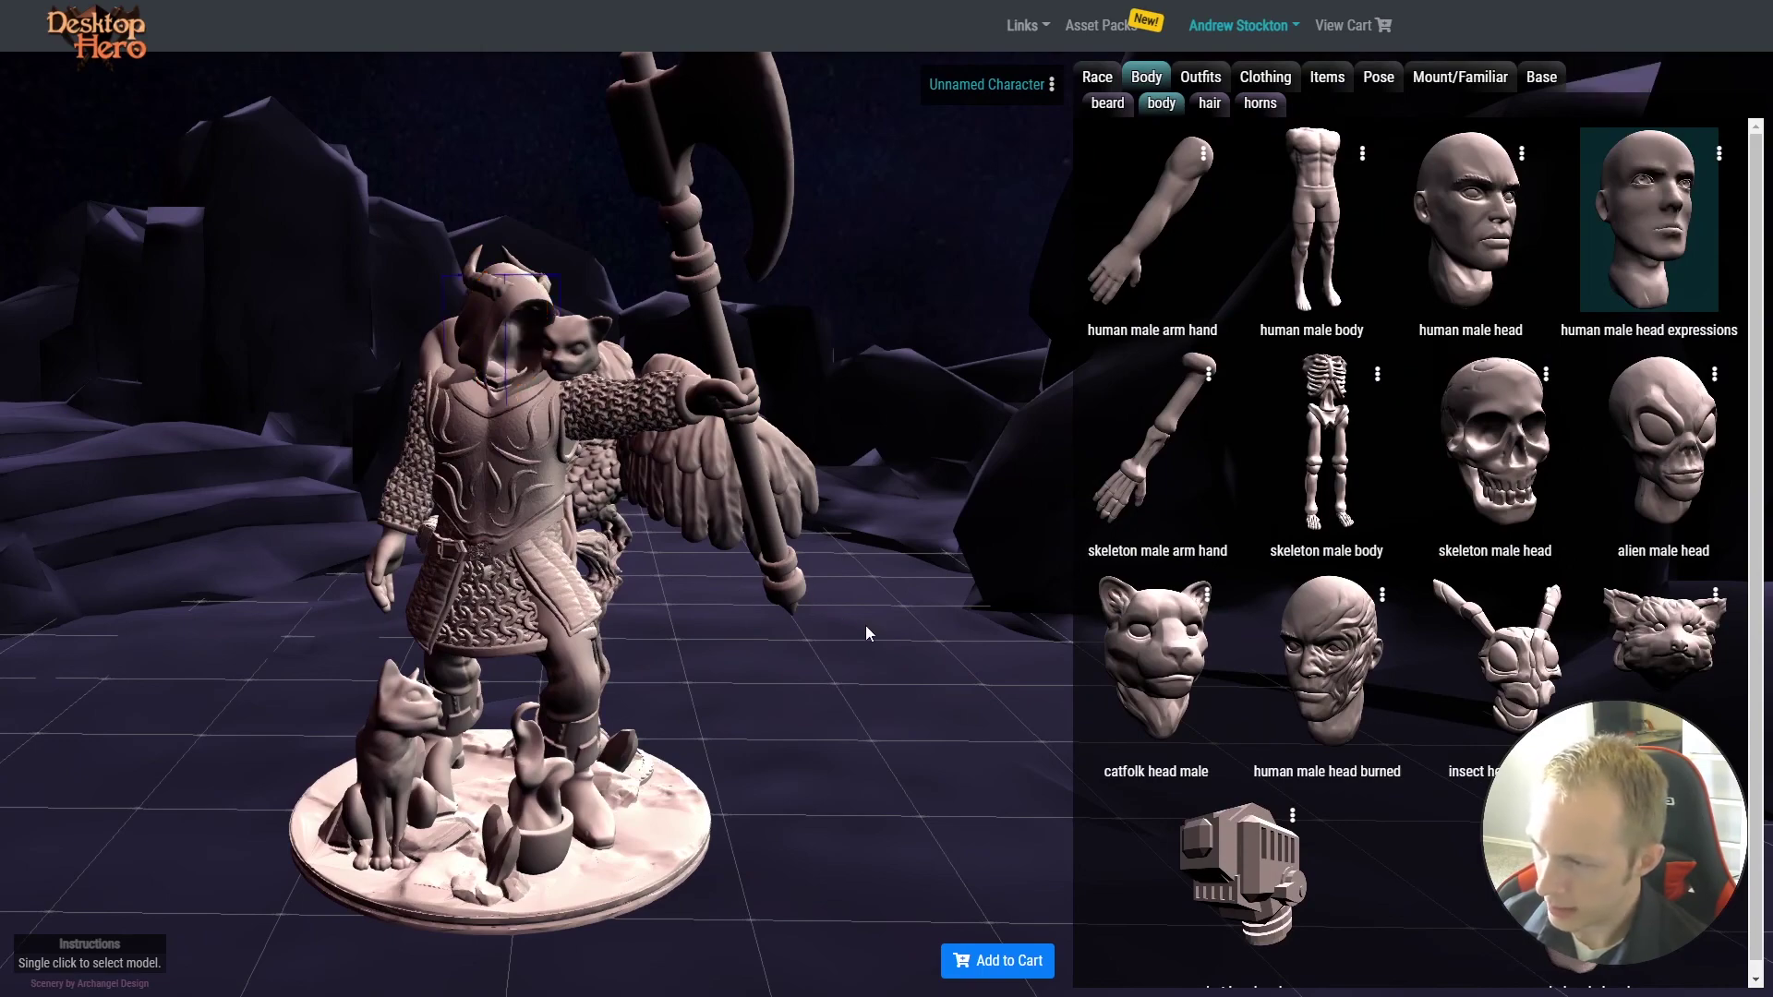
mouse_move(916, 667)
left_mouse_down()
mouse_move(812, 707)
mouse_move(1003, 707)
mouse_move(826, 652)
mouse_move(809, 674)
mouse_move(757, 679)
left_mouse_up()
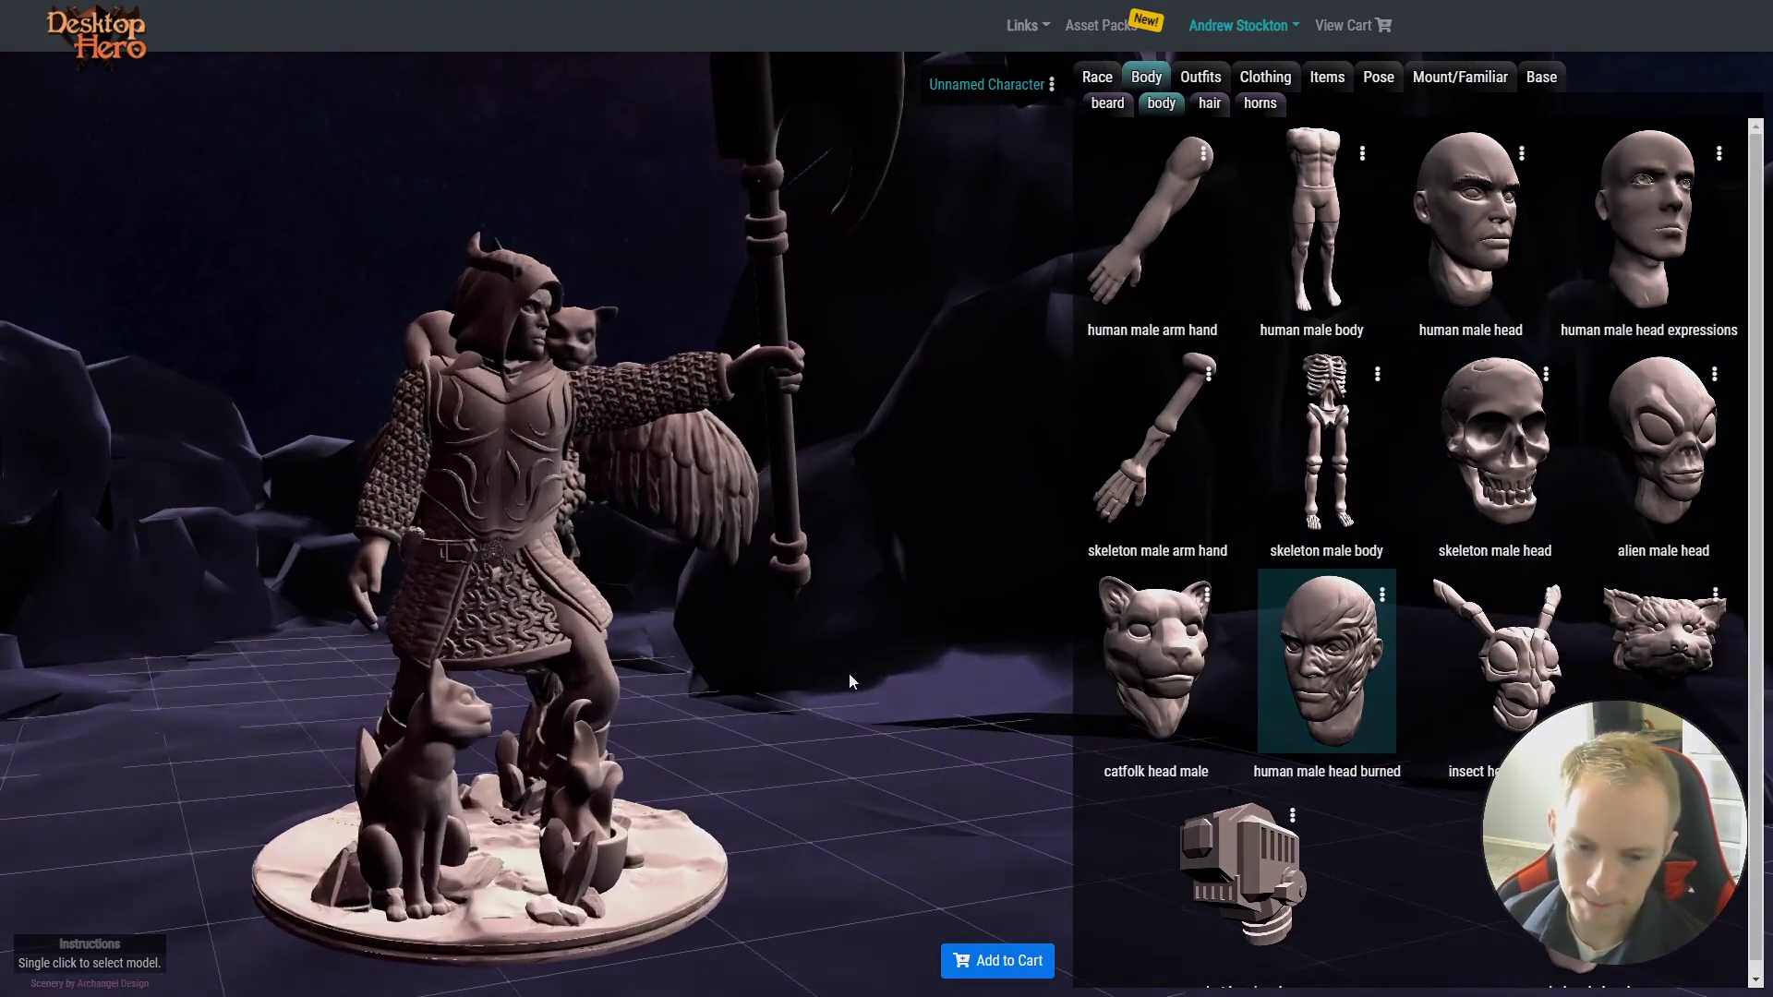